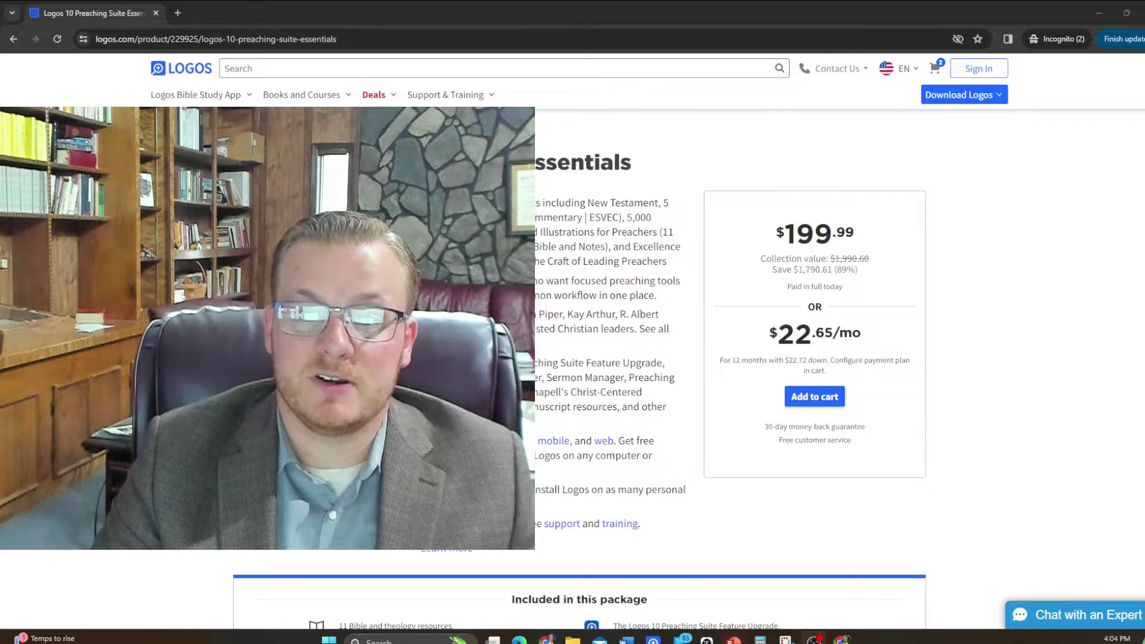
# - Examine the Logos 10 Preaching Suite Essentials product page from the package overview through the Resource Highlights section
pyautogui.scroll(-5, 535, 227)
pyautogui.scroll(-2, 535, 228)
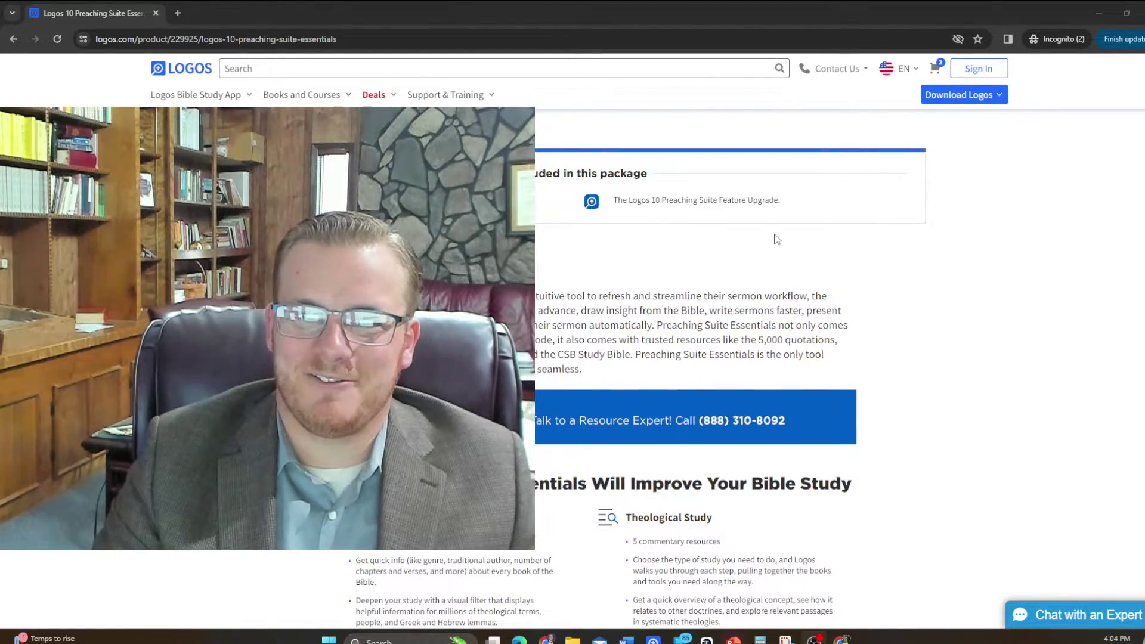
pyautogui.scroll(7, 775, 238)
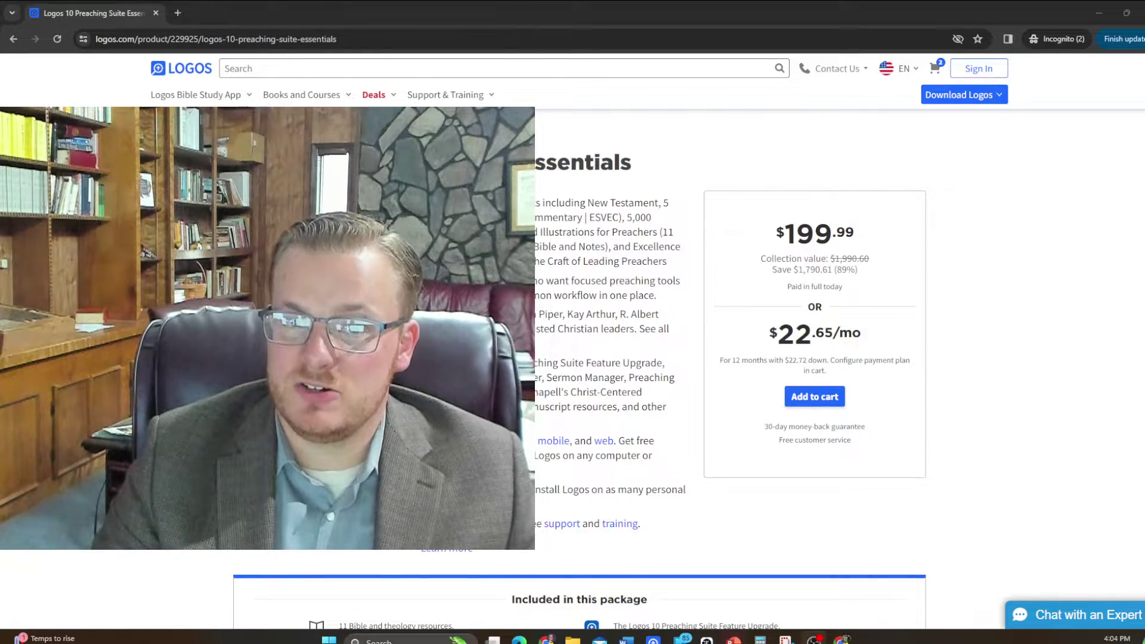
pyautogui.scroll(-4, 715, 358)
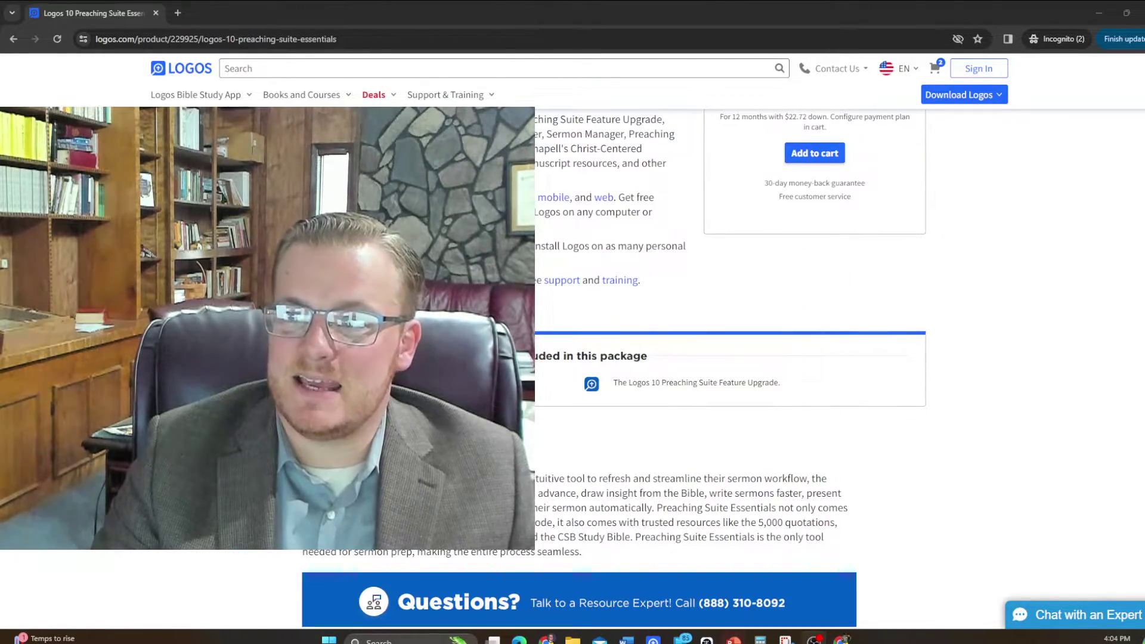
pyautogui.scroll(-15, 716, 358)
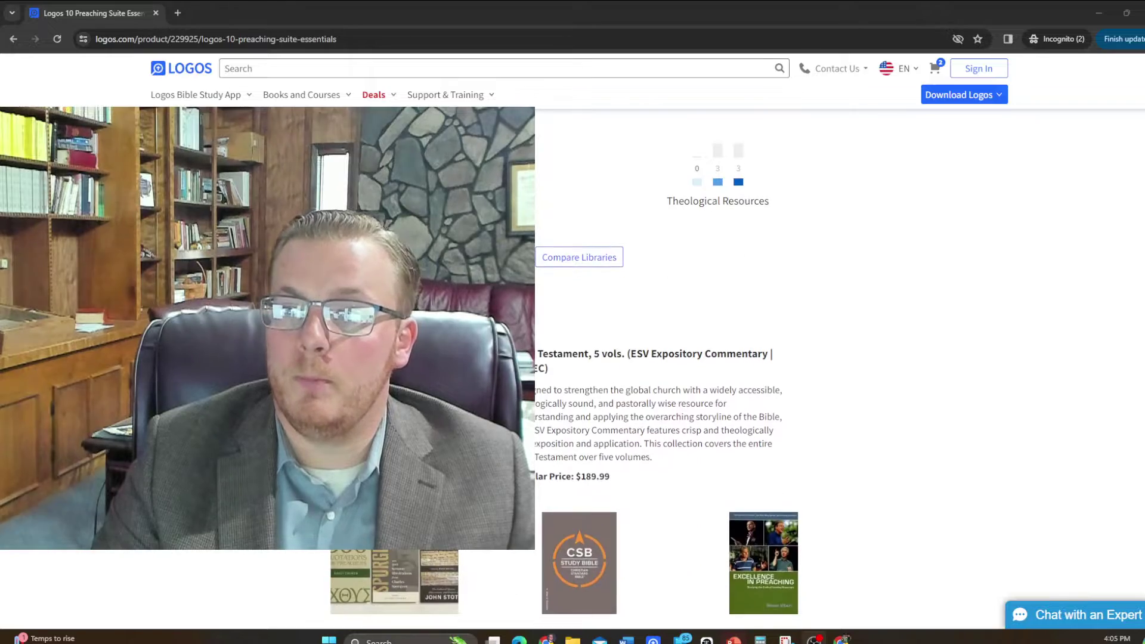
pyautogui.scroll(-3, 827, 296)
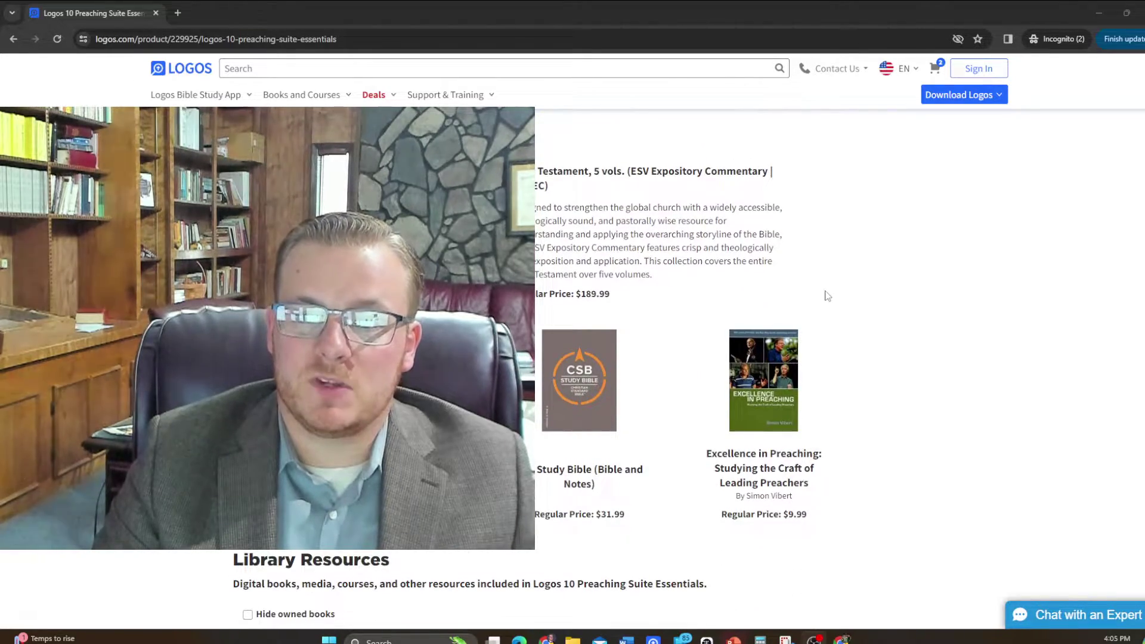
pyautogui.scroll(-1, 827, 296)
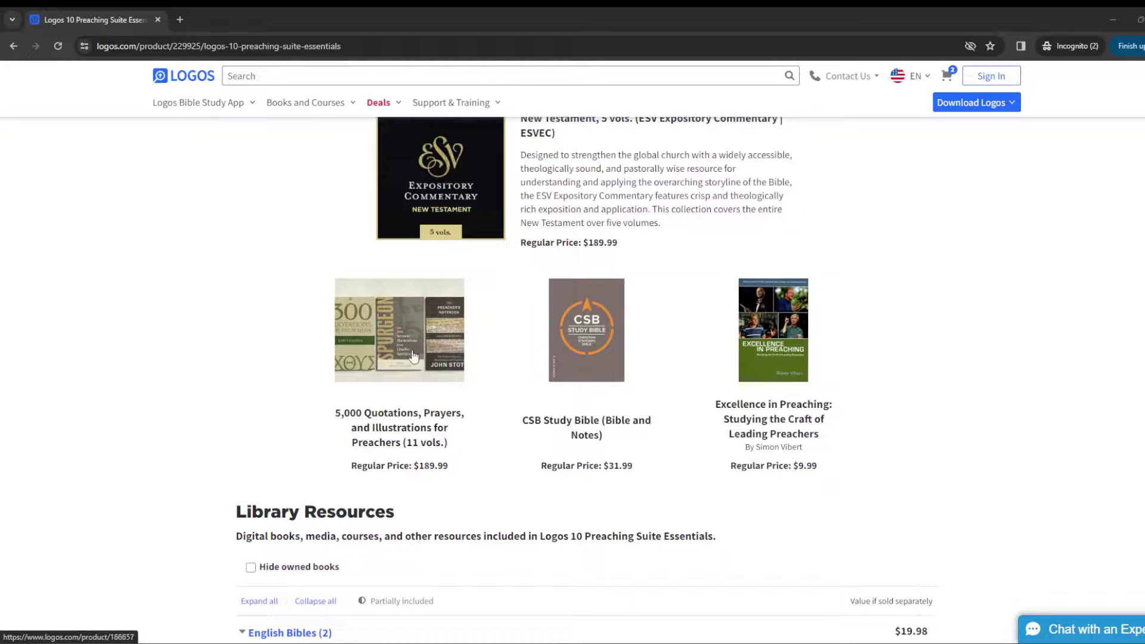
pyautogui.scroll(1, 413, 356)
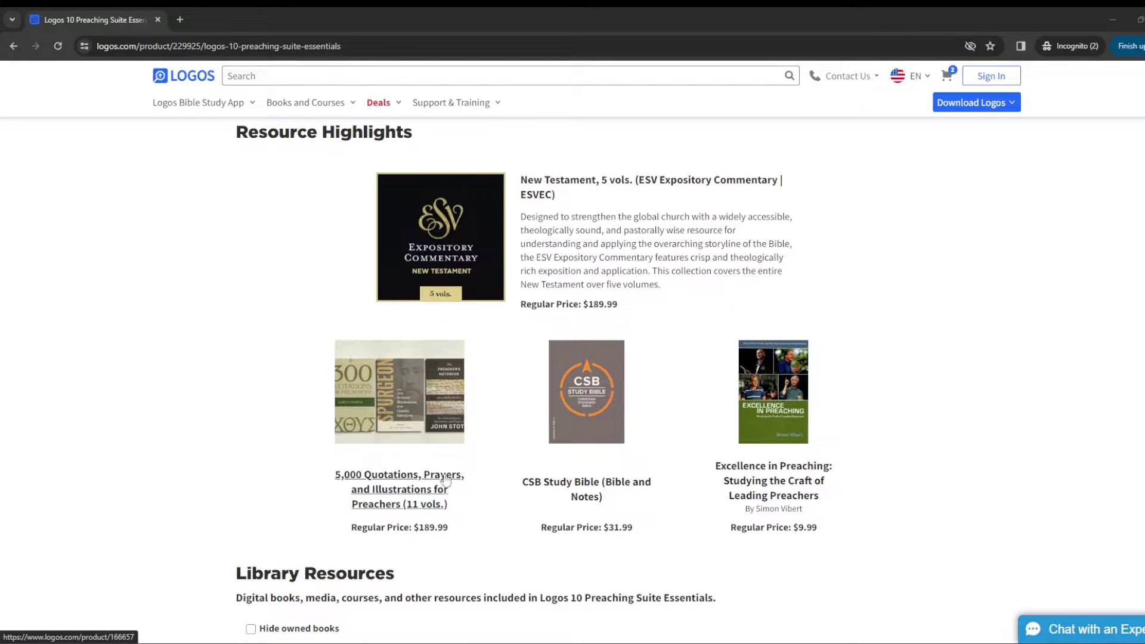
pyautogui.scroll(-1, 417, 429)
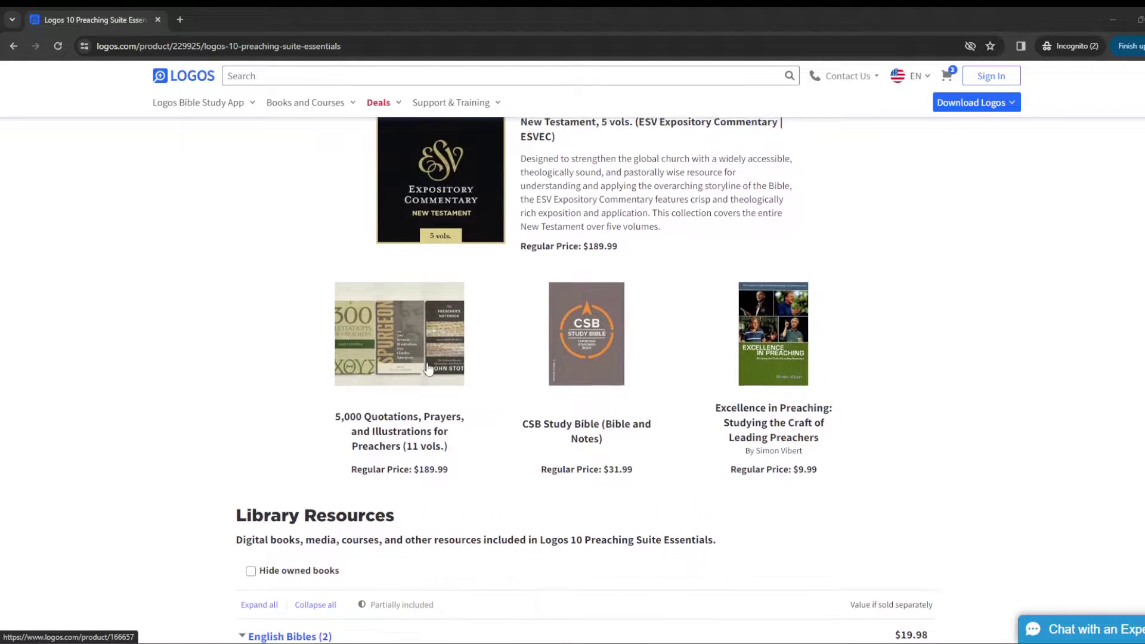
pyautogui.scroll(1, 427, 367)
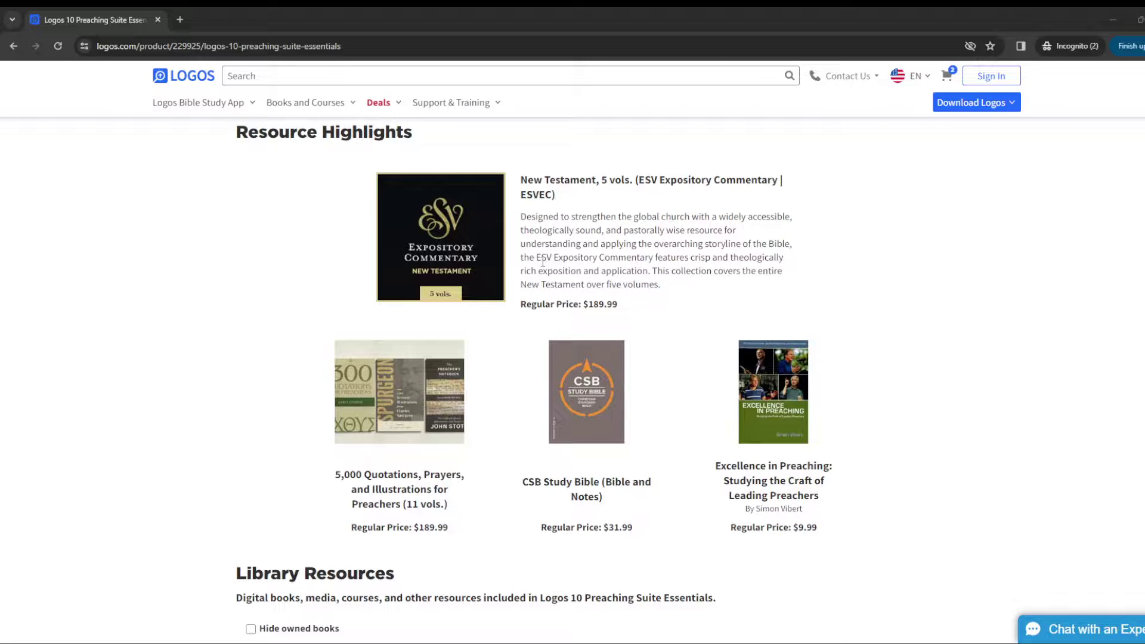
# - Examine the Library Resources and Feature Set Resources lists included in Logos 10 Preaching Suite Essentials
pyautogui.scroll(-5, 543, 265)
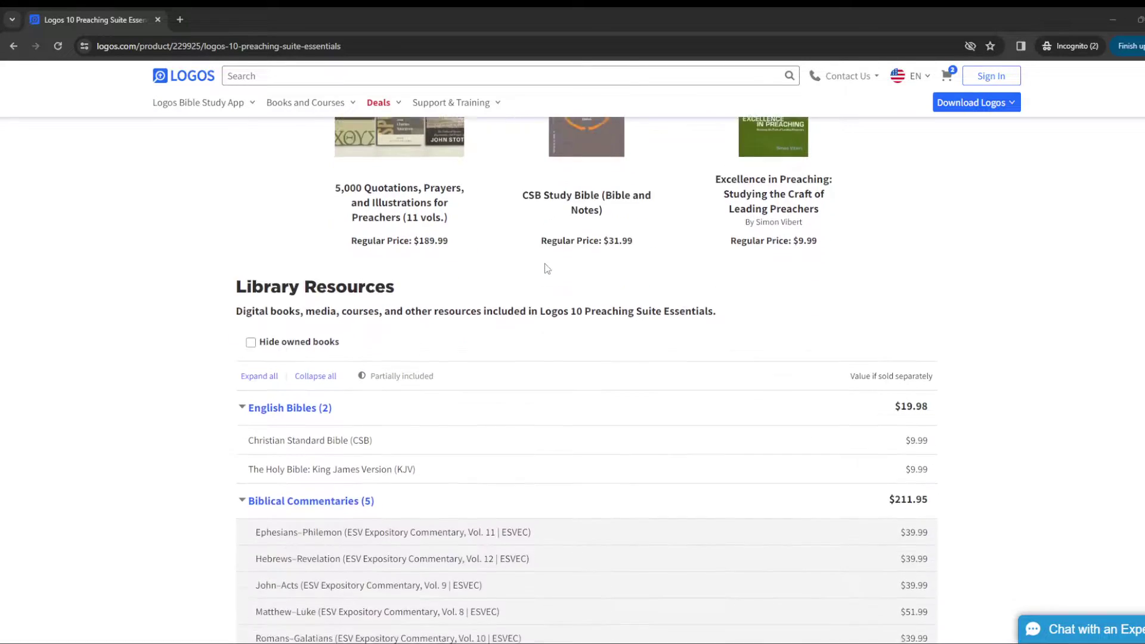
pyautogui.scroll(-3, 545, 265)
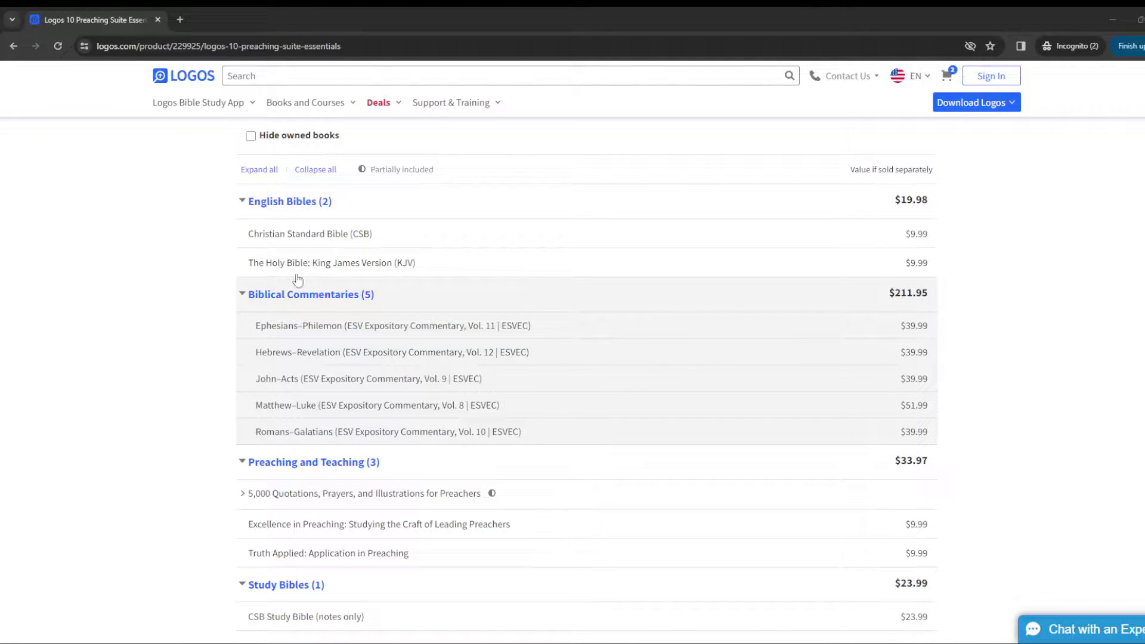
pyautogui.scroll(-3, 131, 305)
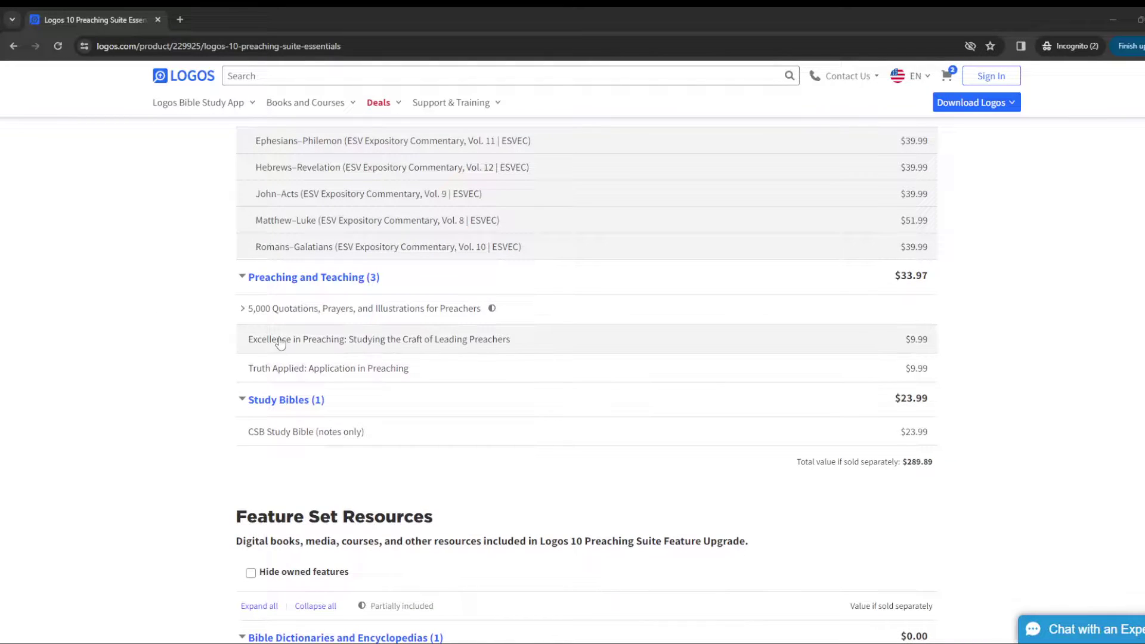
pyautogui.moveTo(280, 344)
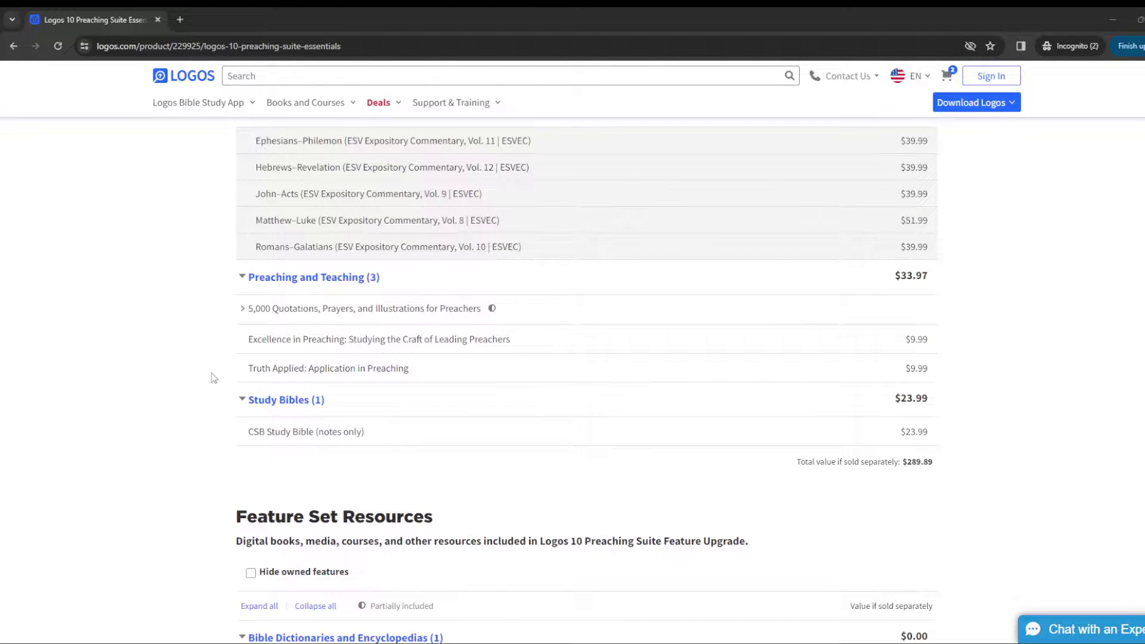
pyautogui.moveTo(283, 376)
pyautogui.scroll(-2, 143, 331)
pyautogui.scroll(-2, 151, 329)
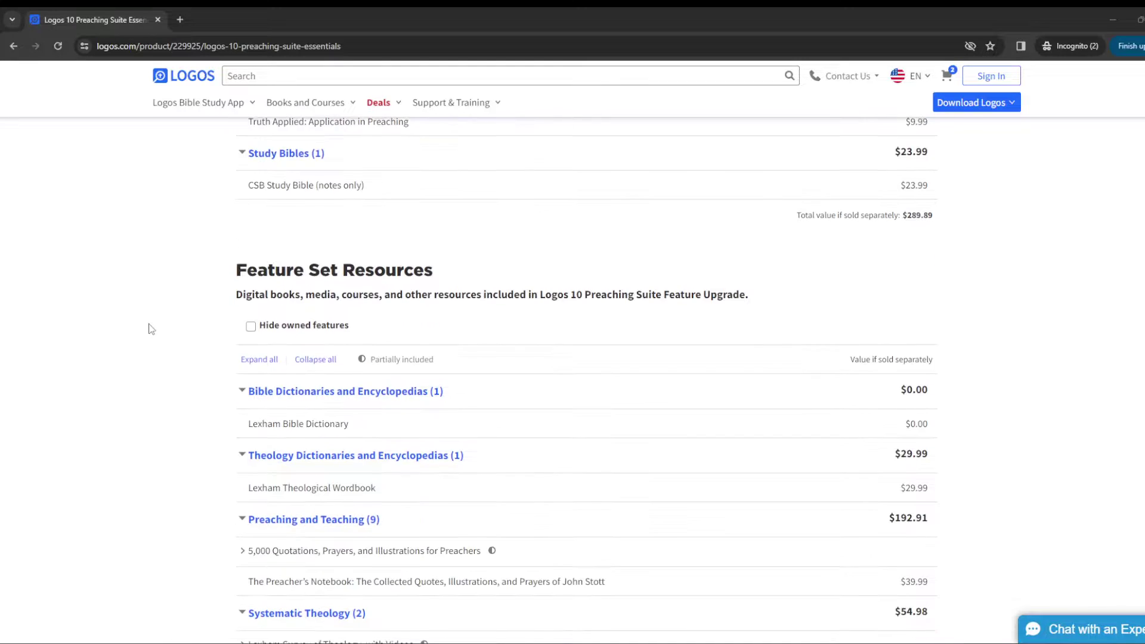
pyautogui.scroll(-2, 152, 328)
pyautogui.scroll(-1, 152, 329)
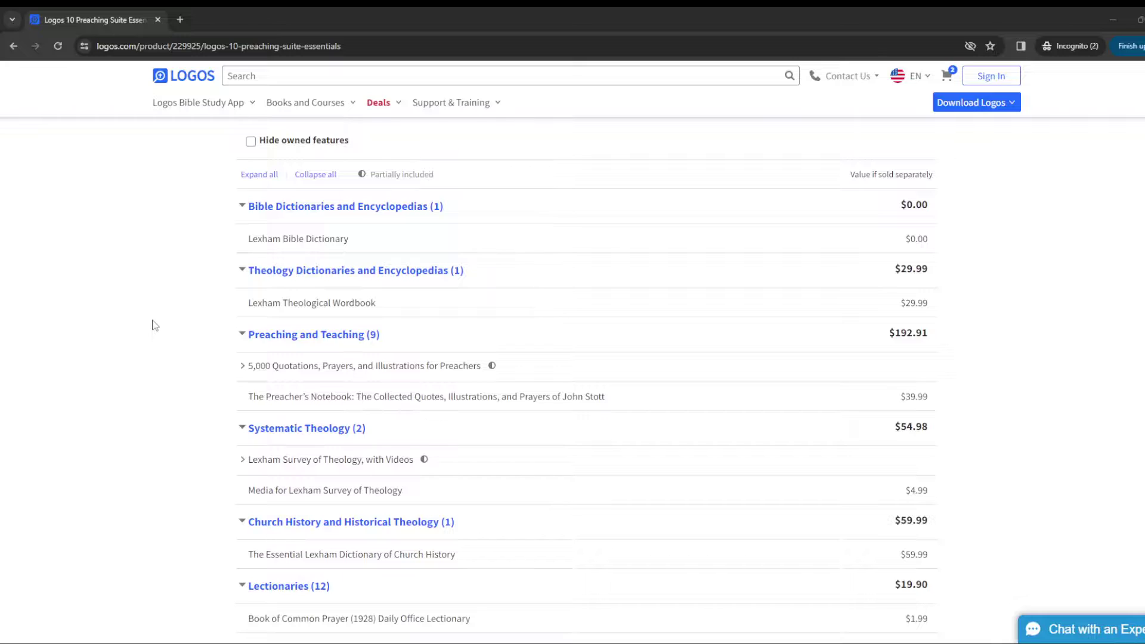
pyautogui.scroll(-2, 154, 325)
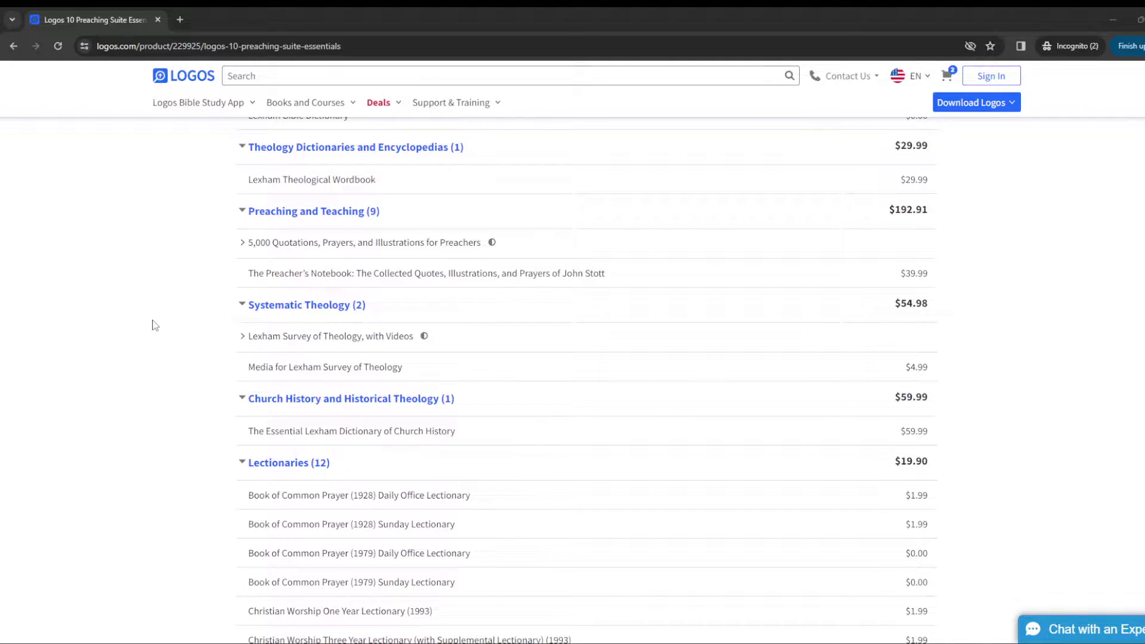
pyautogui.scroll(-1, 152, 325)
# - Switch to Logos Bible Study and search the library for "parallel passages", removing the Fundamentals Books collection filter
pyautogui.moveTo(465, 15); pyautogui.dragTo(783, 643)
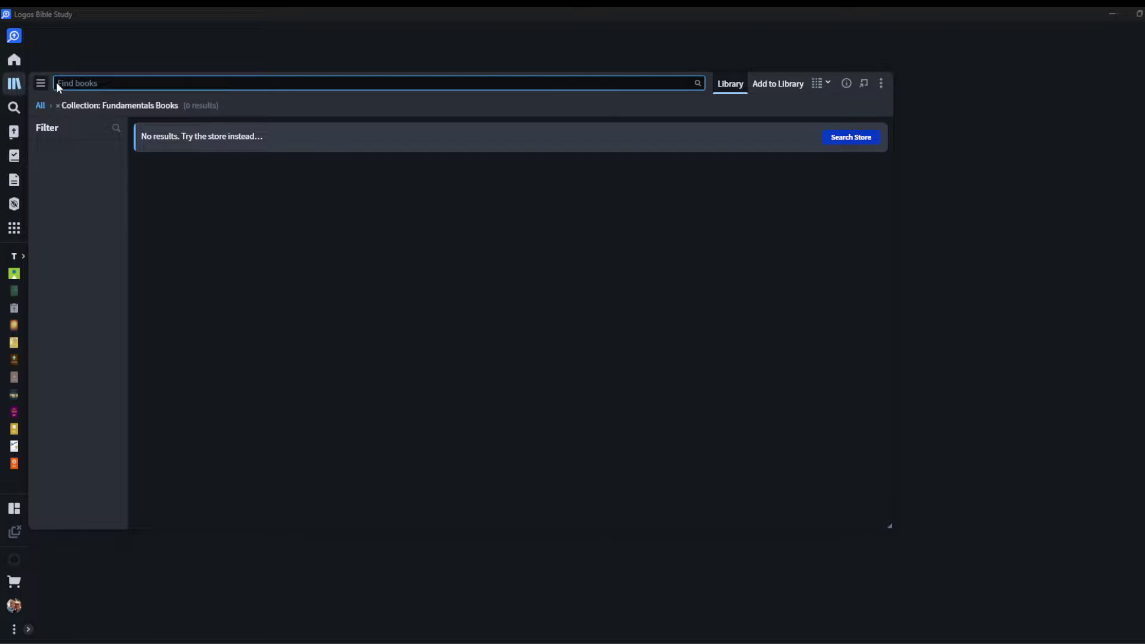
pyautogui.write('parallel passages')
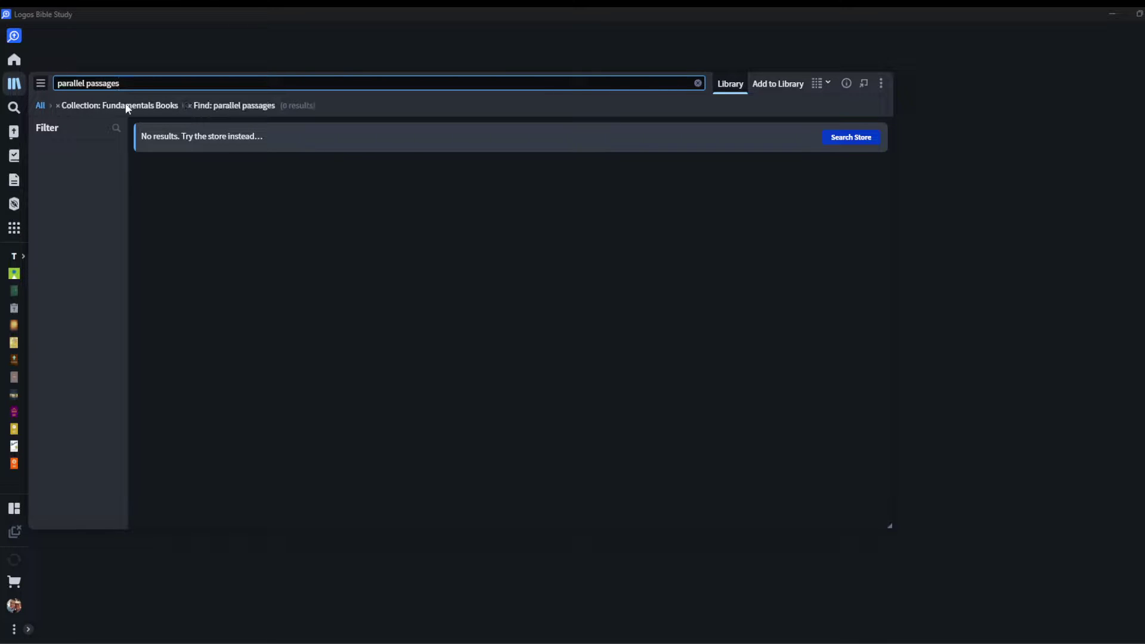
pyautogui.click(58, 105)
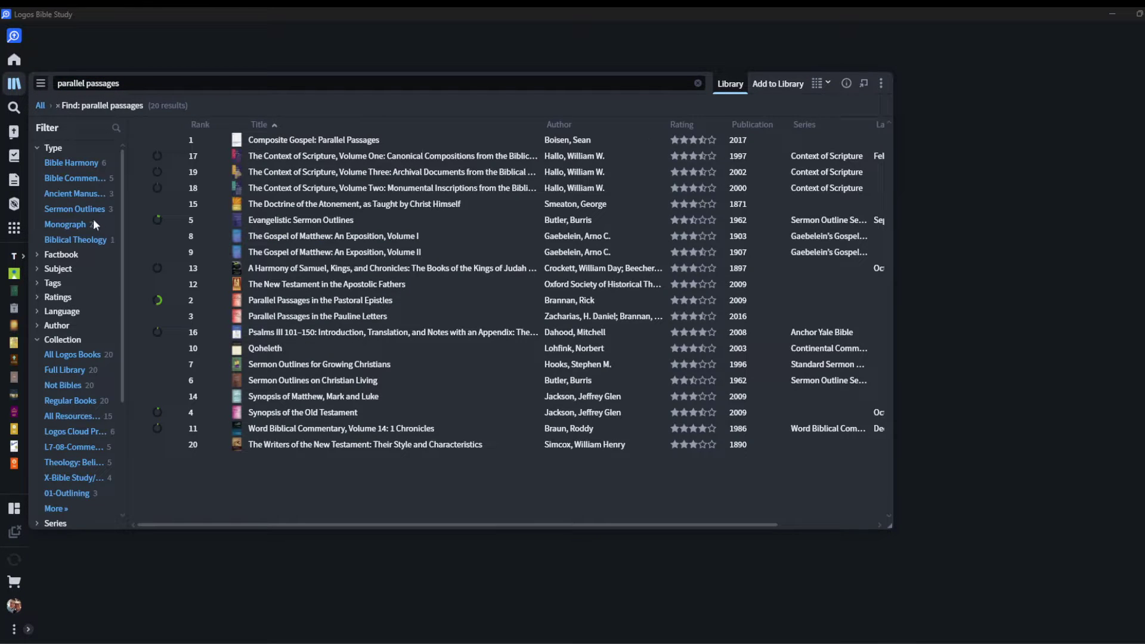
# - Filter the results to the 10 Starter Books collection and open Parallel Passages in the Pastoral Epistles to browse its First Timothy parallels
pyautogui.click(66, 511)
pyautogui.scroll(-1, 67, 512)
pyautogui.click(86, 474)
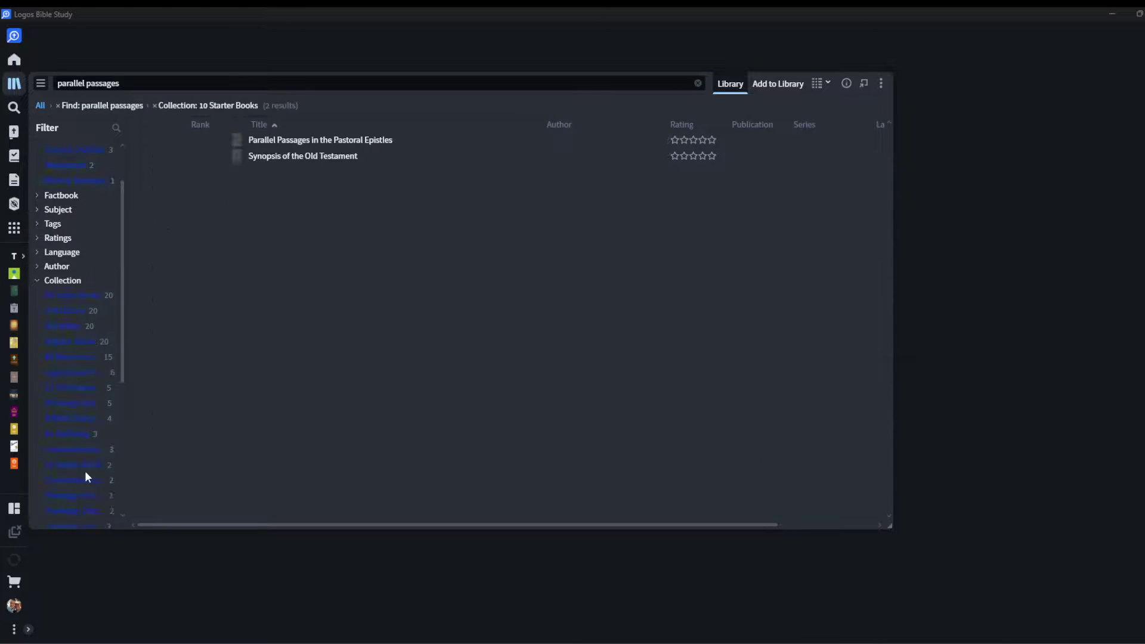
pyautogui.click(284, 141)
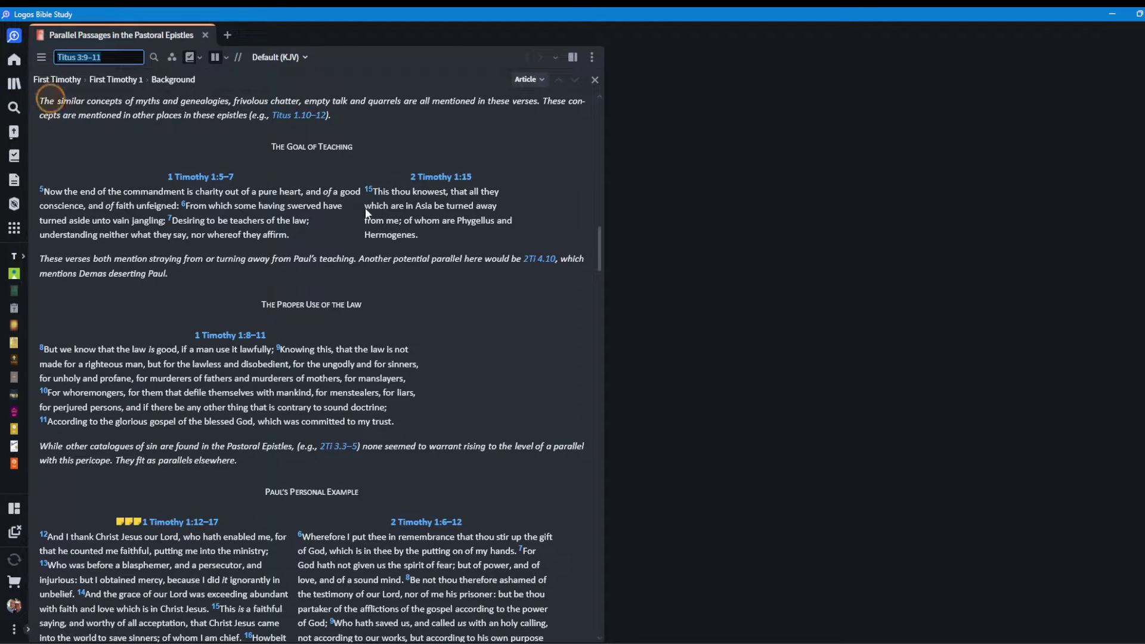
pyautogui.scroll(-10, 252, 277)
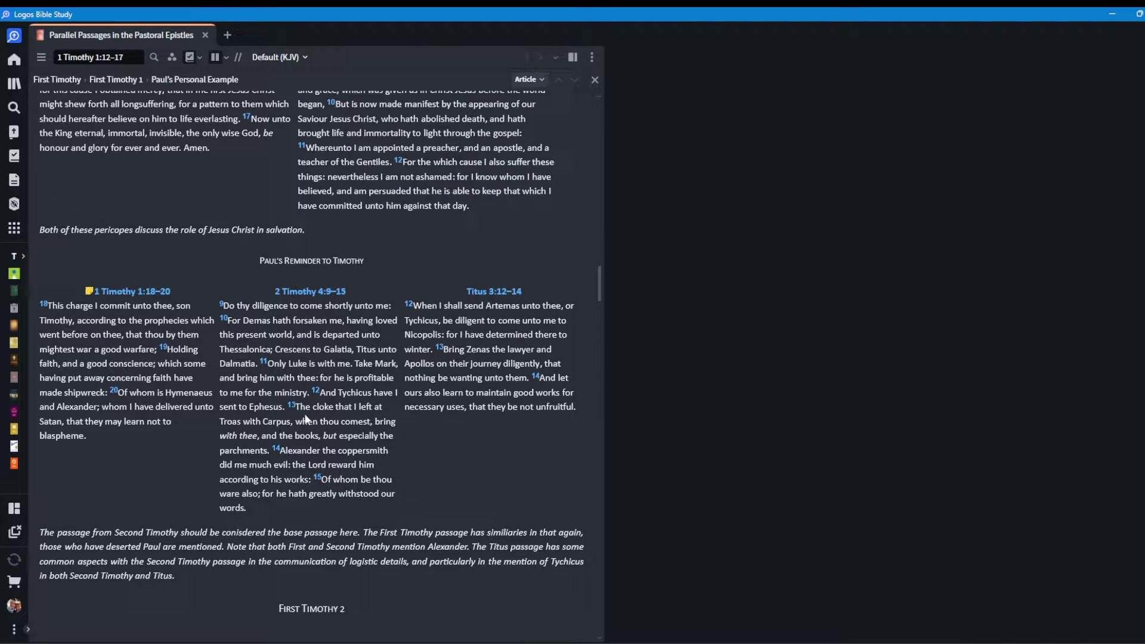
pyautogui.scroll(-3, 238, 322)
pyautogui.scroll(-10, 239, 324)
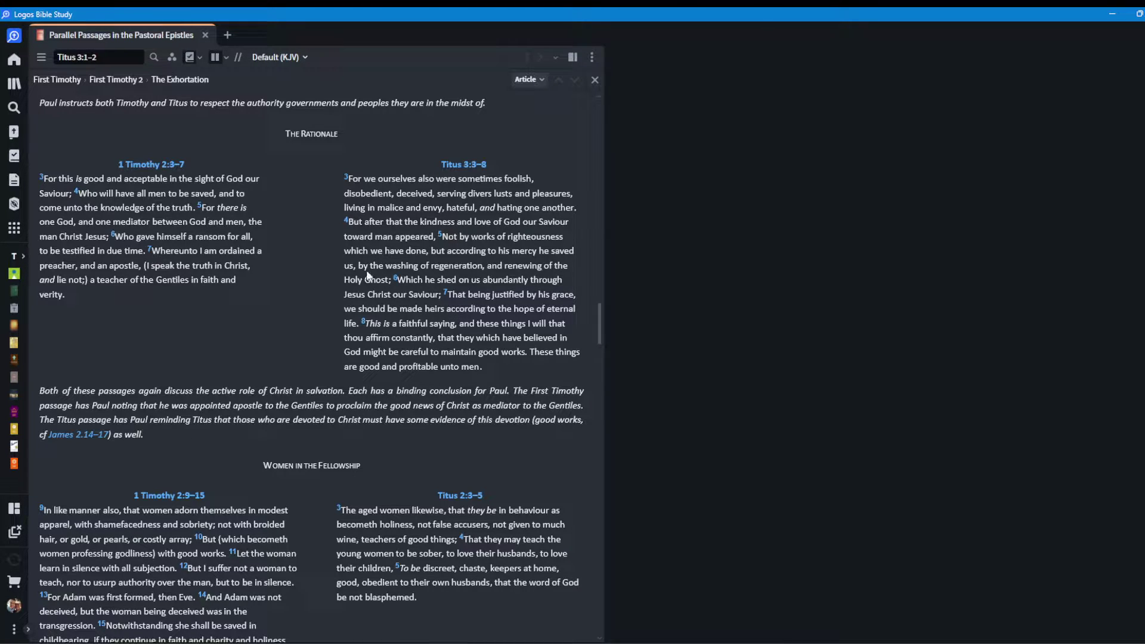
# - Search the library without the 10 Starter Books filter for "parallel passages in the pauline" and open Parallel Passages in the Pauline Letters
pyautogui.click(13, 83)
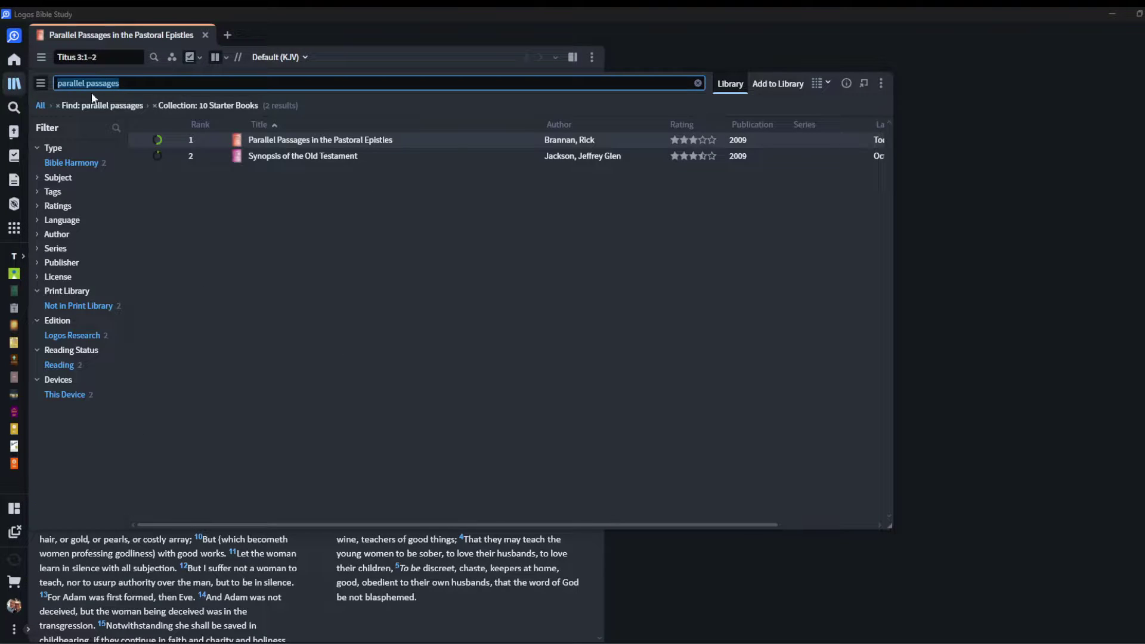
pyautogui.click(157, 83)
pyautogui.click(153, 105)
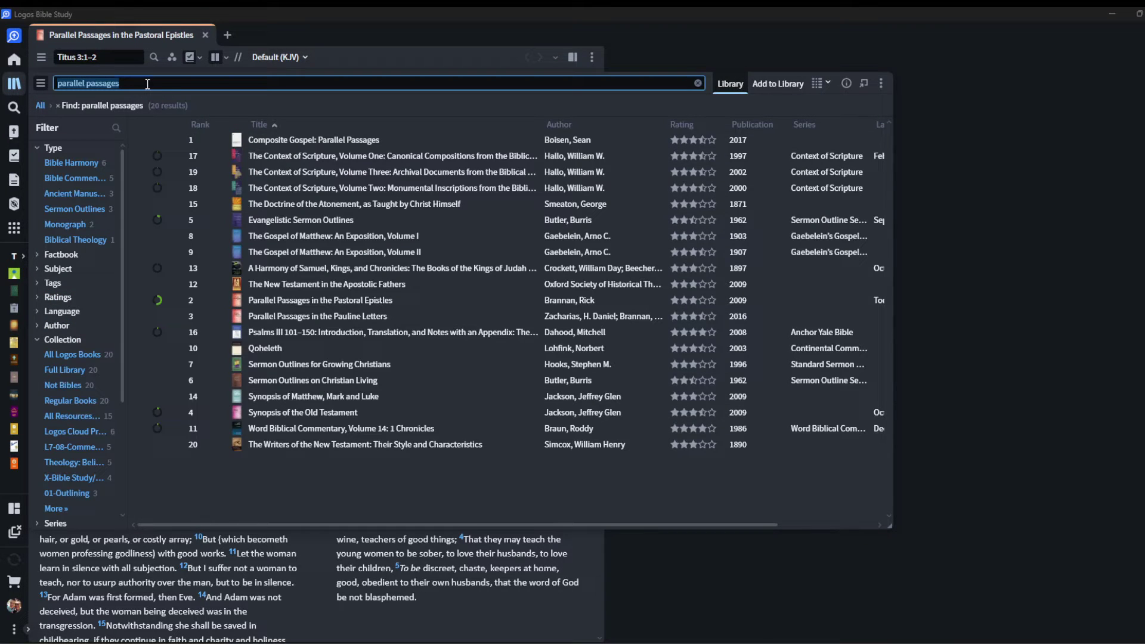
pyautogui.write('in the')
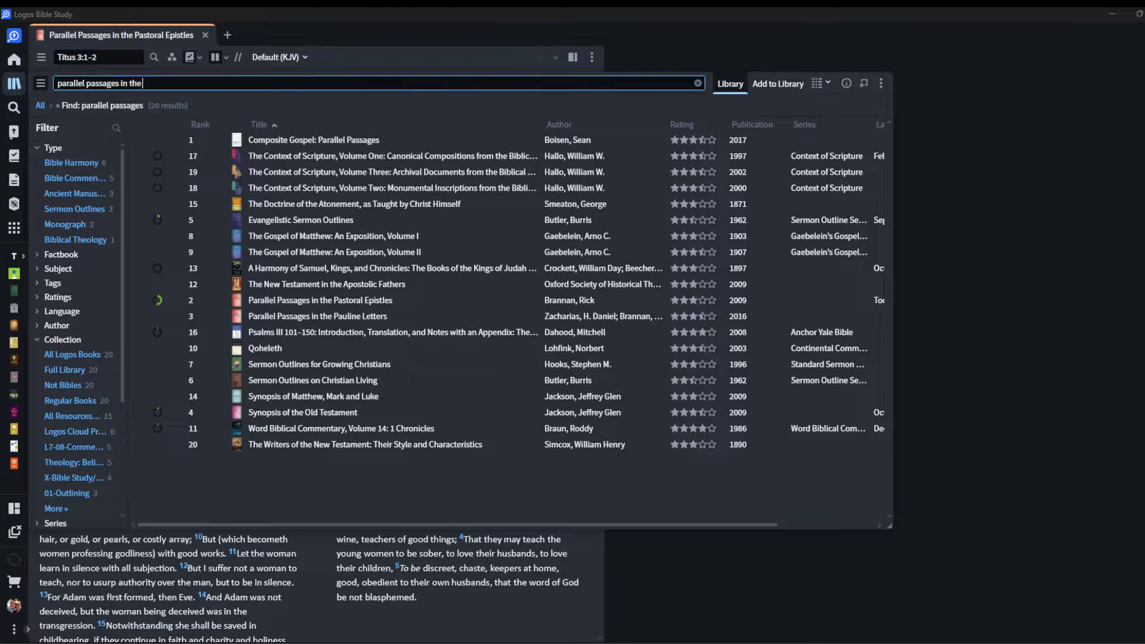
pyautogui.write(' para')
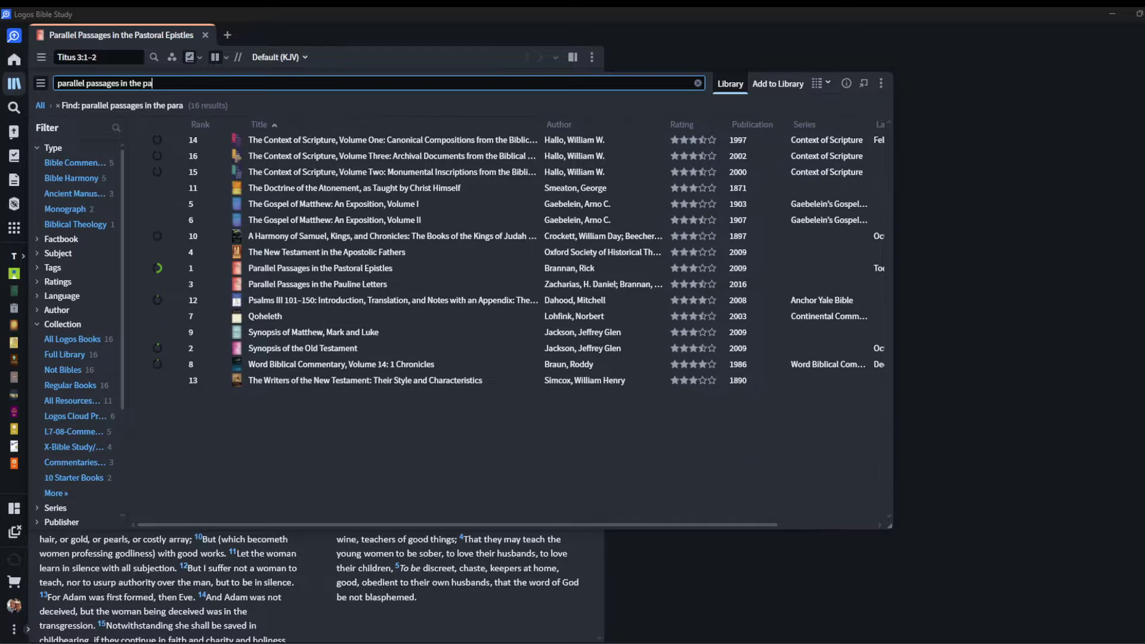
pyautogui.press('BackSpace')
pyautogui.press('BackSpace')
pyautogui.write('uline')
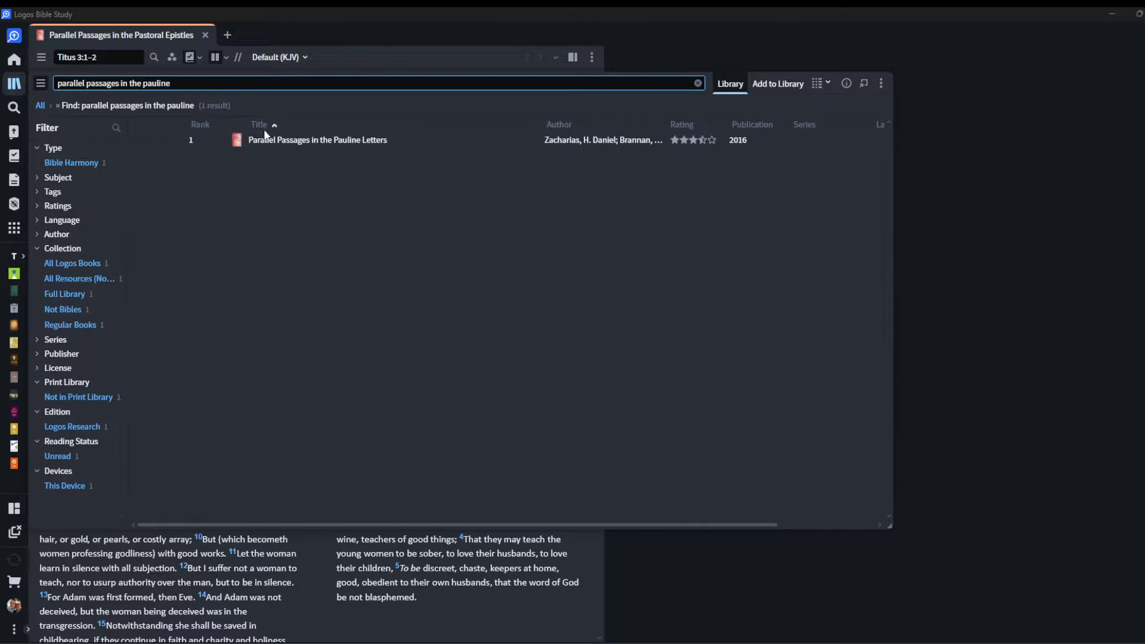
pyautogui.click(277, 140)
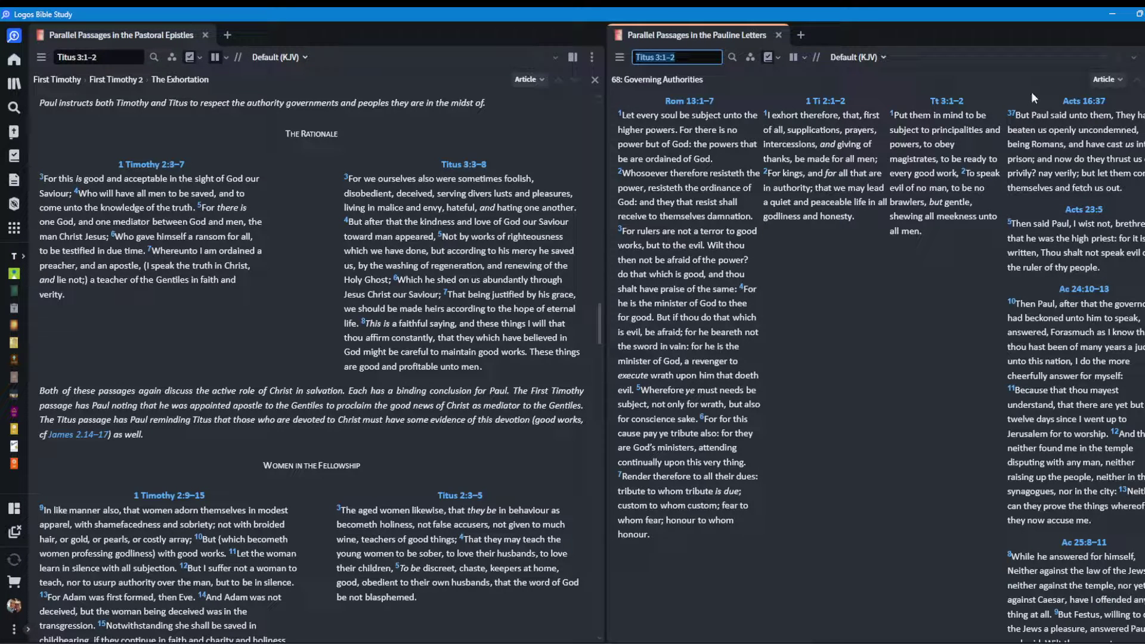
# - Go to Ephesians 3:1–13 in Parallel Passages in the Pauline Letters
pyautogui.click(699, 55)
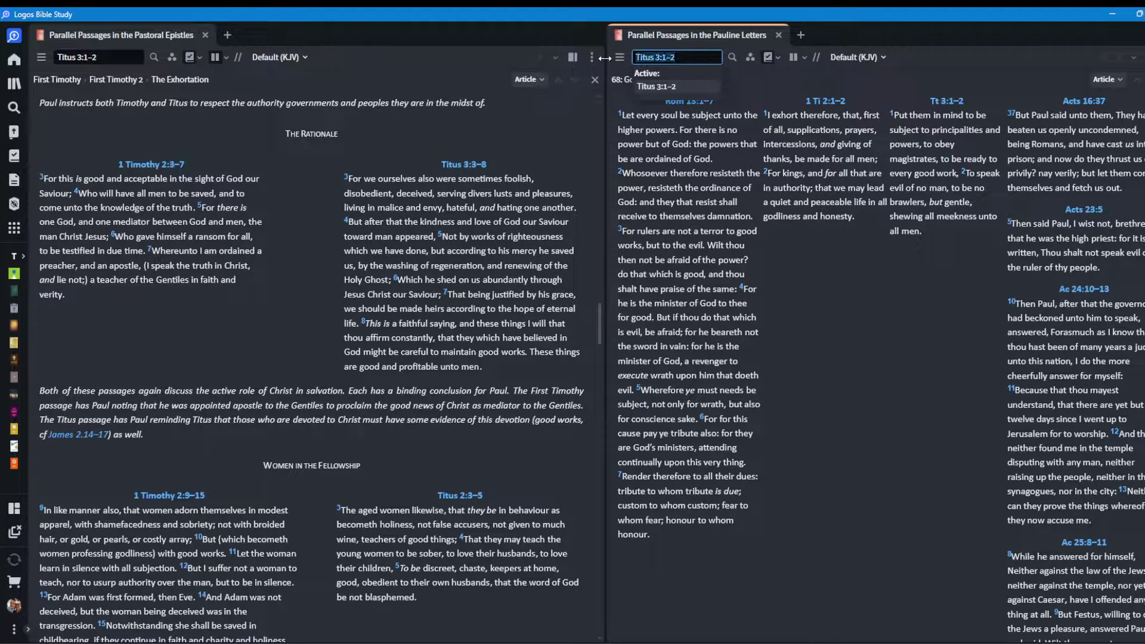
pyautogui.write('Ephesians')
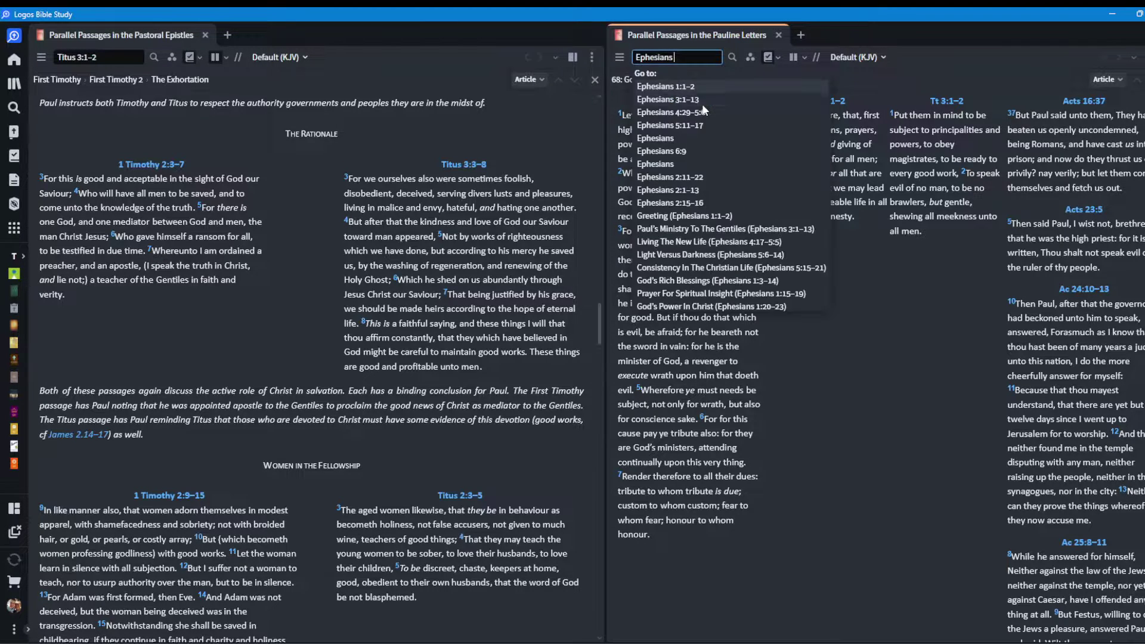
pyautogui.click(702, 100)
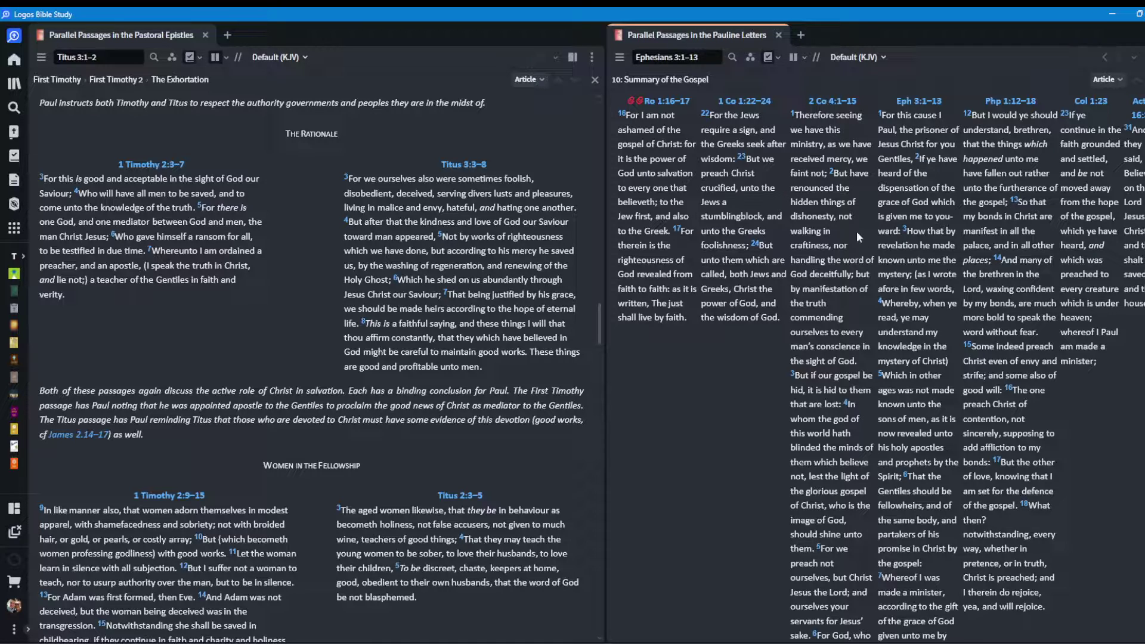
# - Close both Parallel Passages resources and reopen the library
pyautogui.click(777, 35)
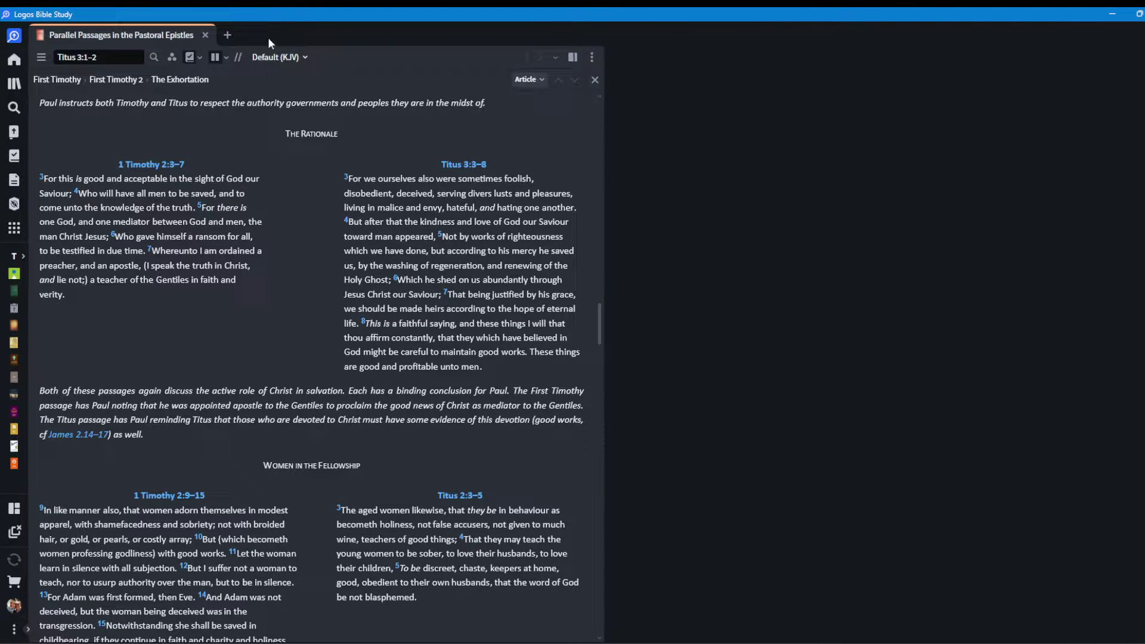
pyautogui.click(205, 35)
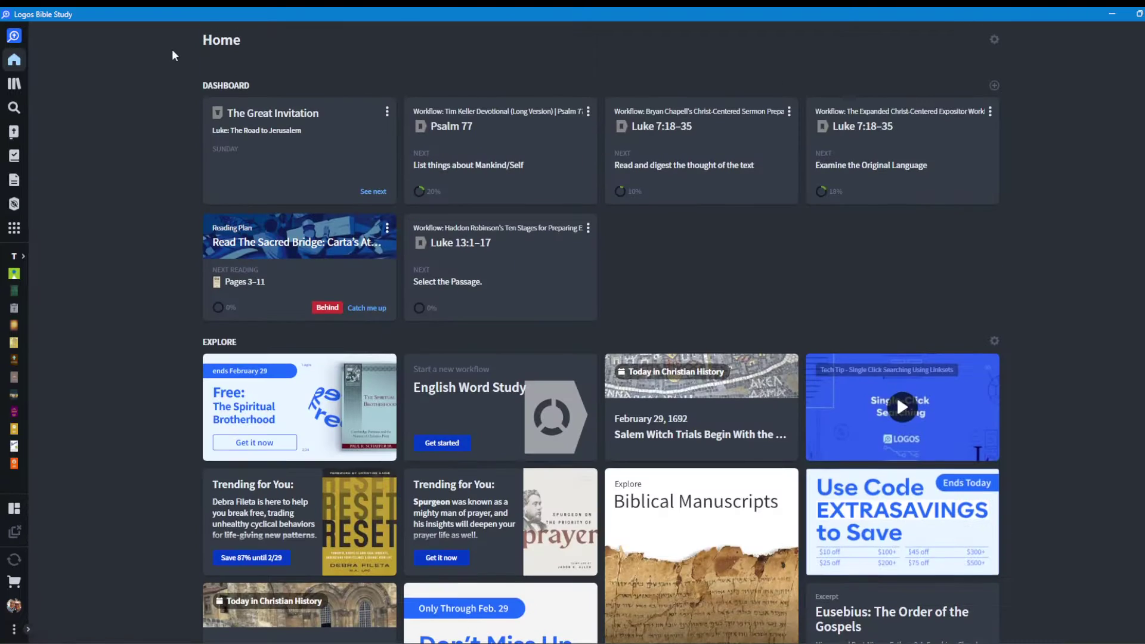
pyautogui.click(14, 84)
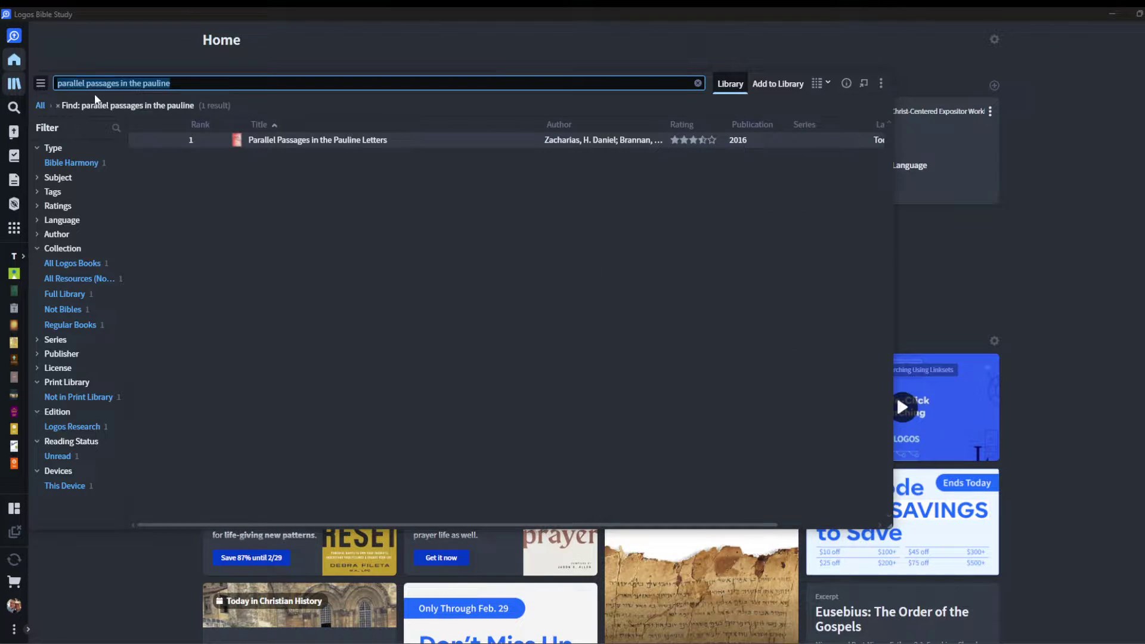
# - Search the library for "synopsis of the old testament" and open Synopsis of the Old Testament to browse its parallels in 1 Chronicles 6, closing it when done
pyautogui.write('synip')
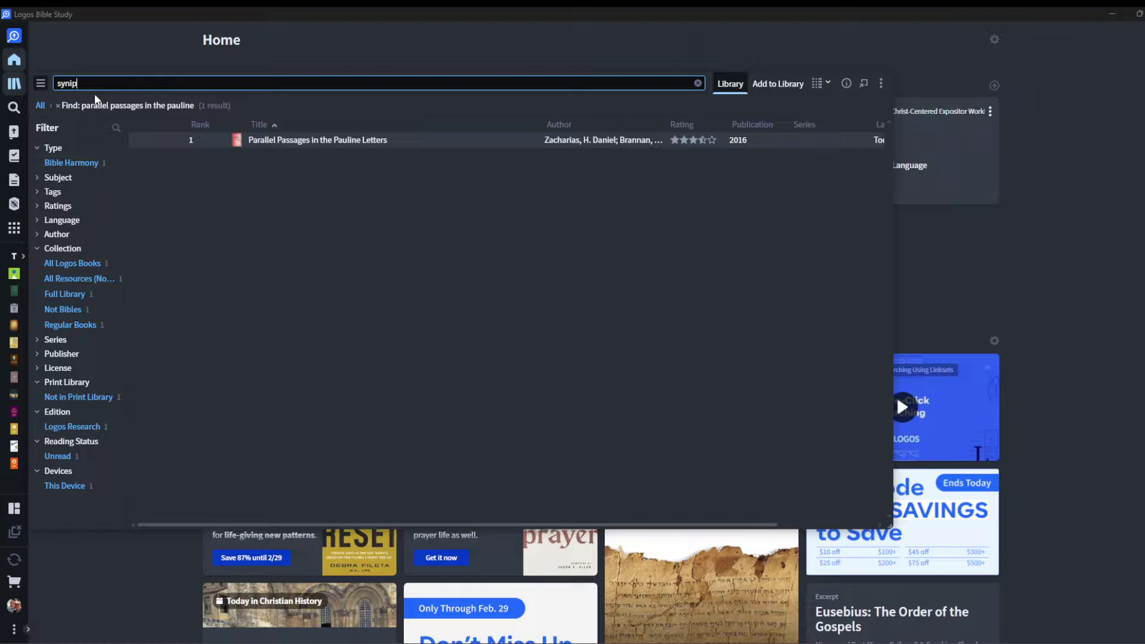
pyautogui.press('BackSpace')
pyautogui.press('BackSpace')
pyautogui.write('o')
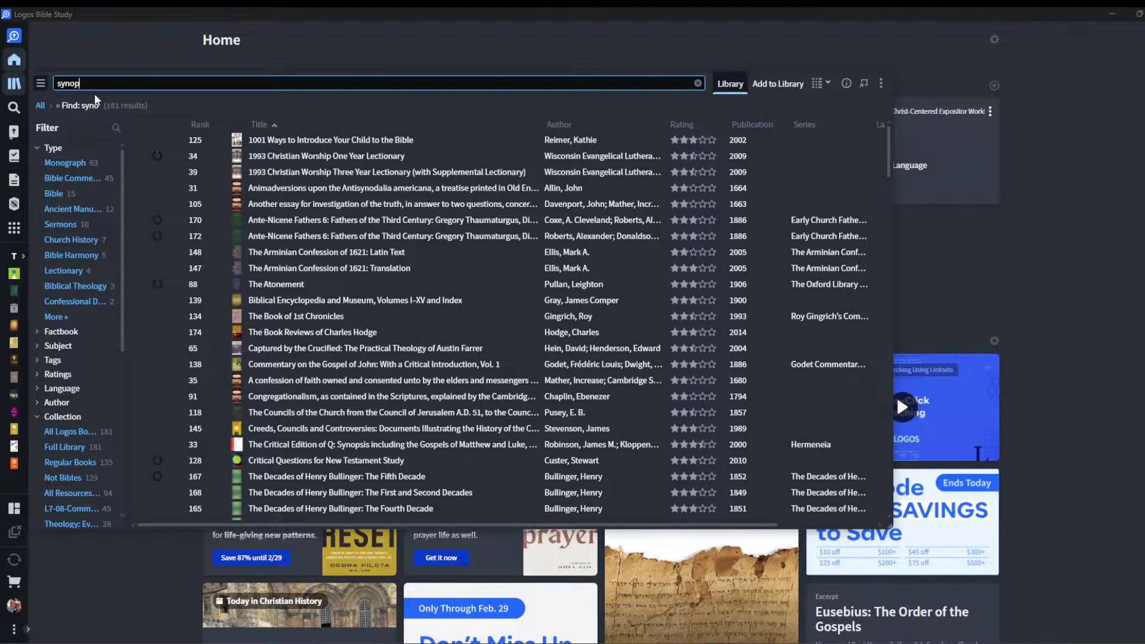
pyautogui.write('psis')
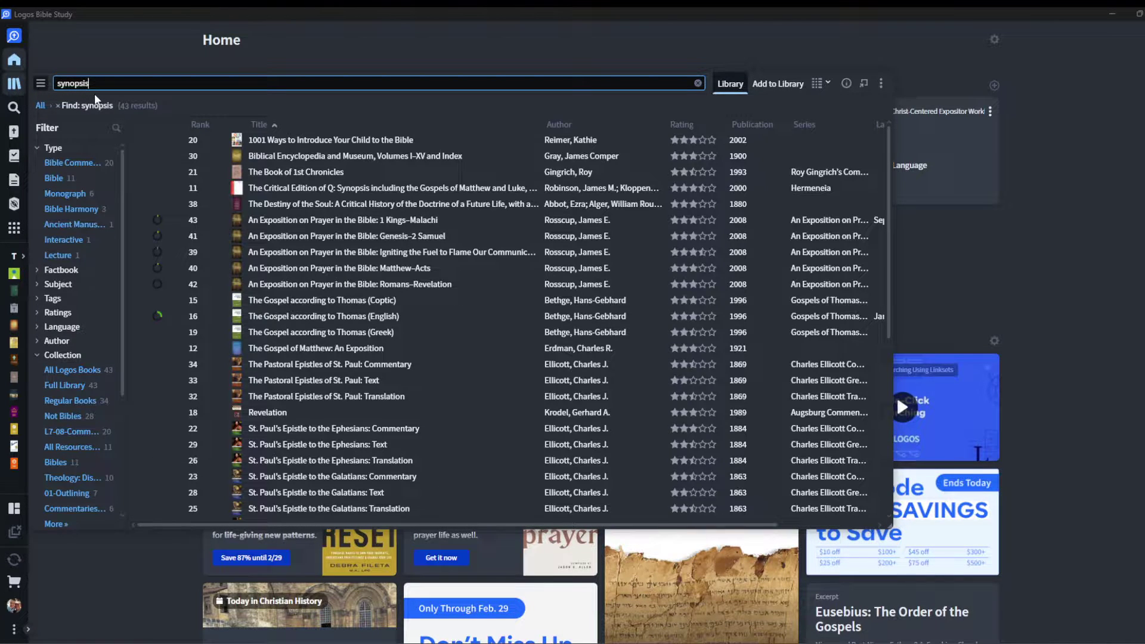
pyautogui.write(' of the old testament')
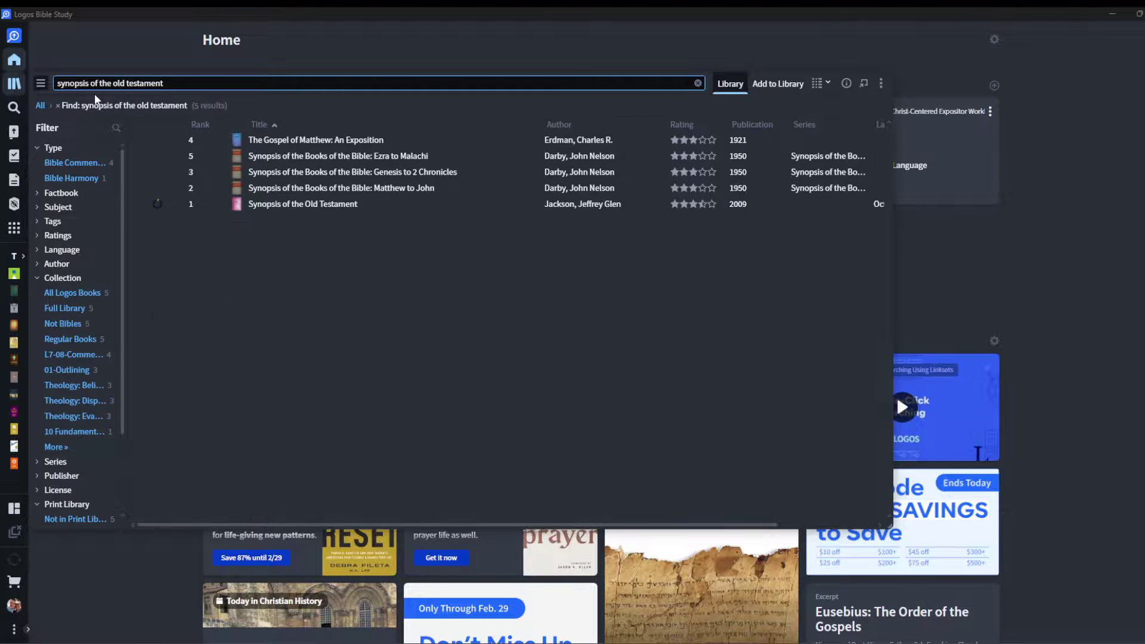
pyautogui.click(273, 209)
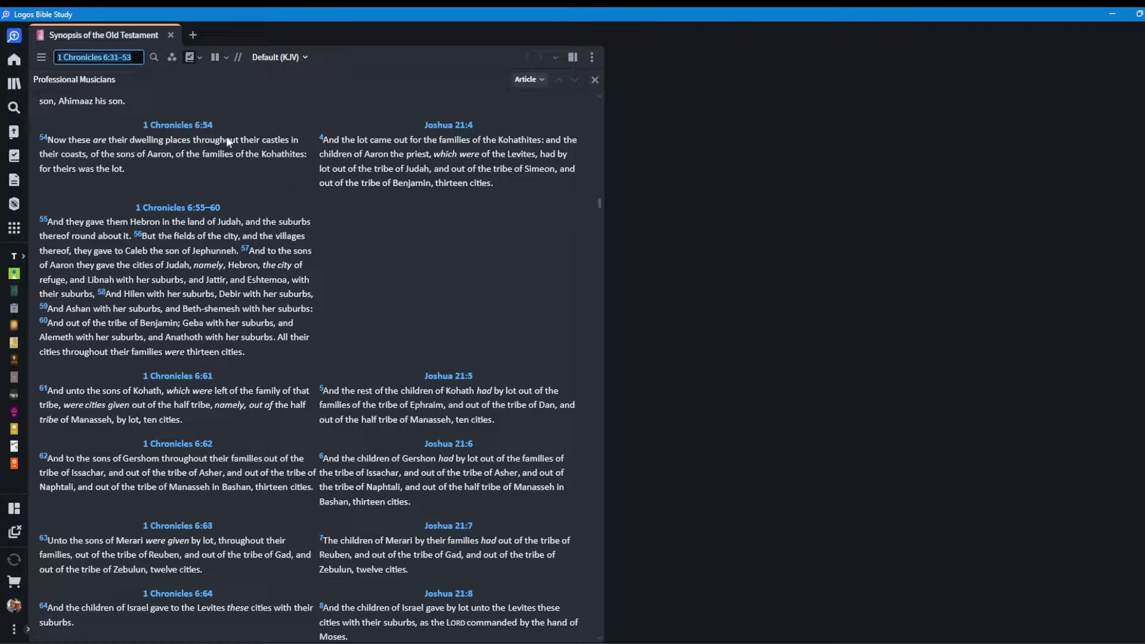
pyautogui.scroll(-15, 252, 310)
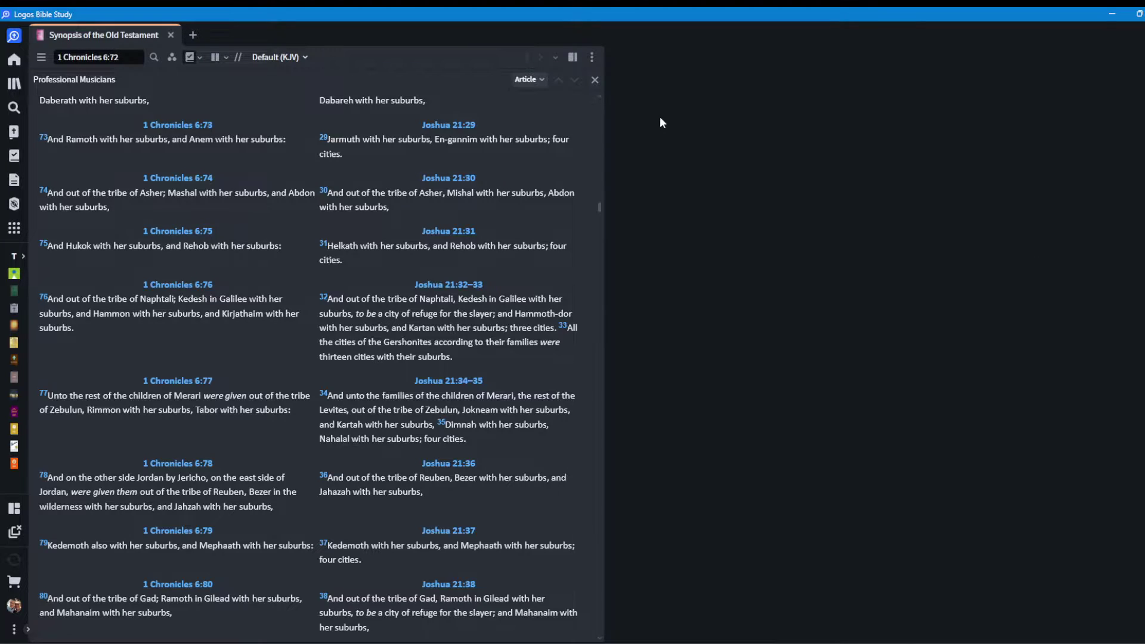
pyautogui.click(171, 36)
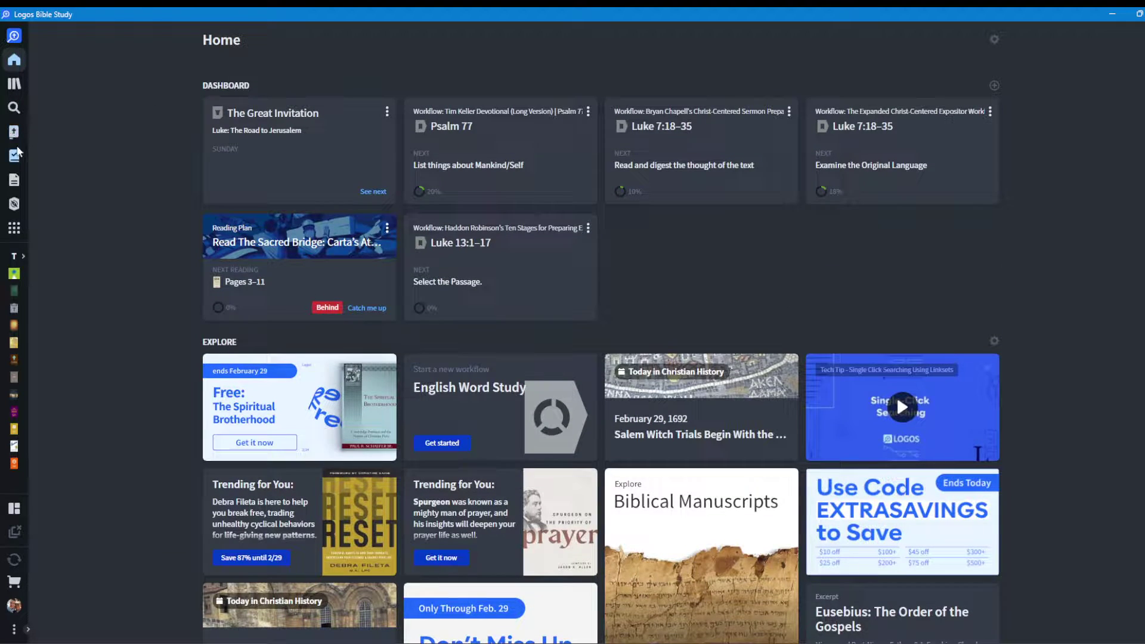
# - Open the Sermon Manager and set its timeframe to This Year to look over the sermon schedule
pyautogui.click(14, 229)
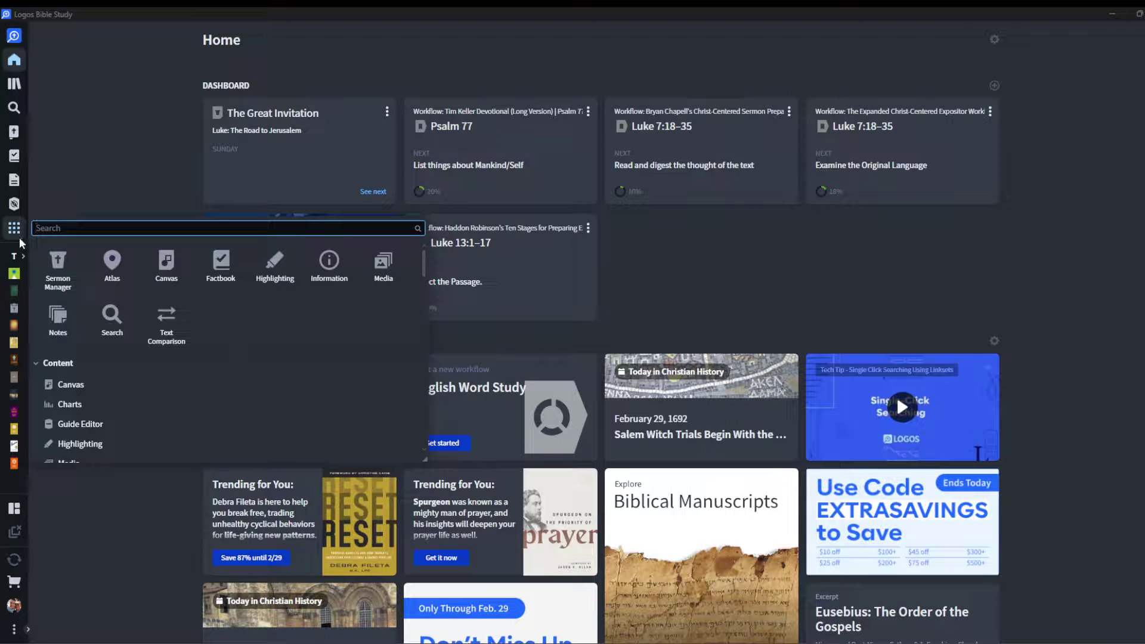
pyautogui.click(48, 260)
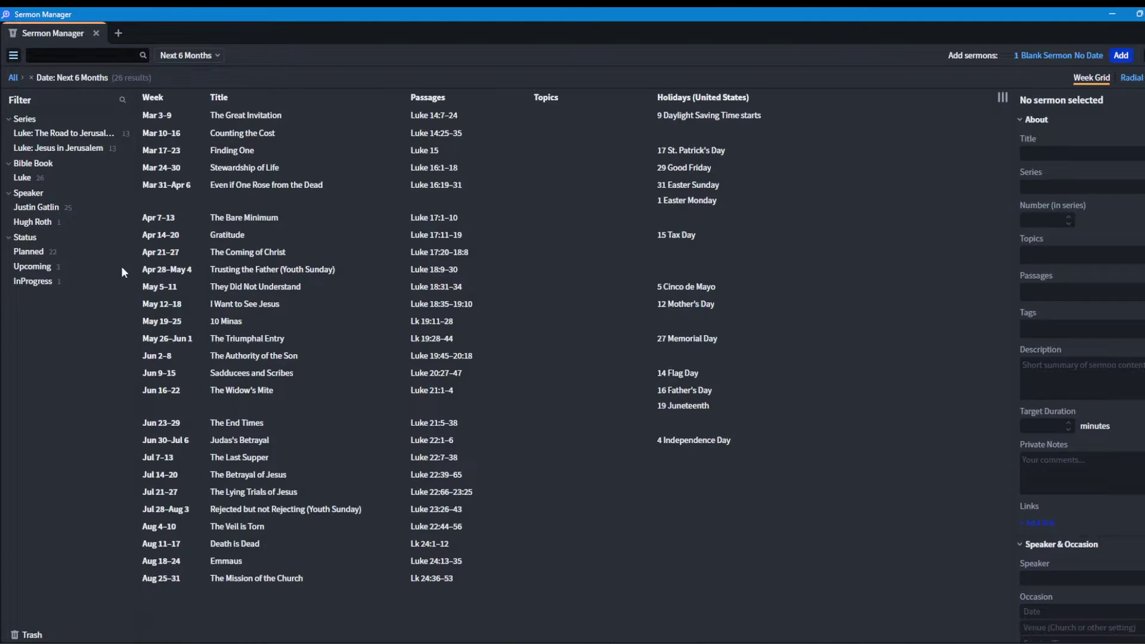
pyautogui.click(194, 55)
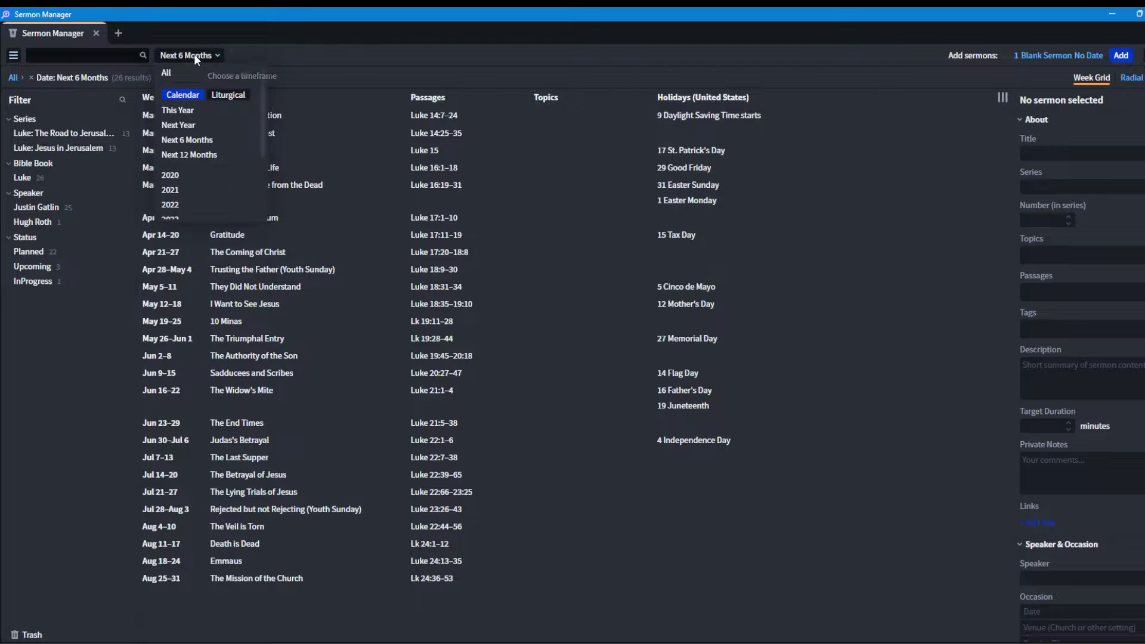
pyautogui.click(195, 53)
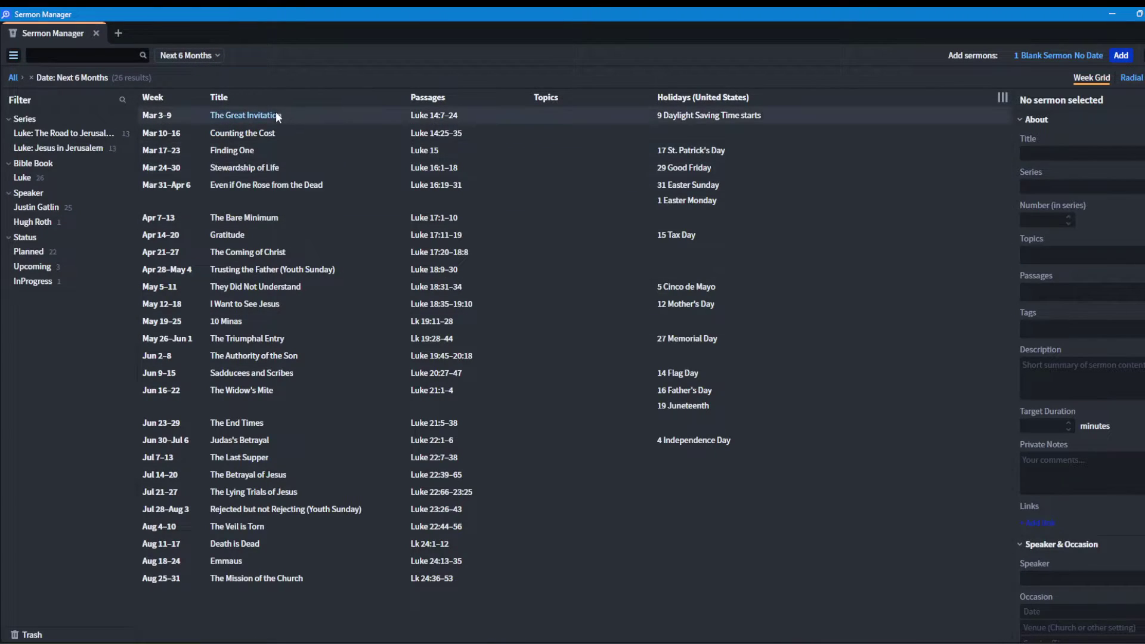
pyautogui.click(191, 56)
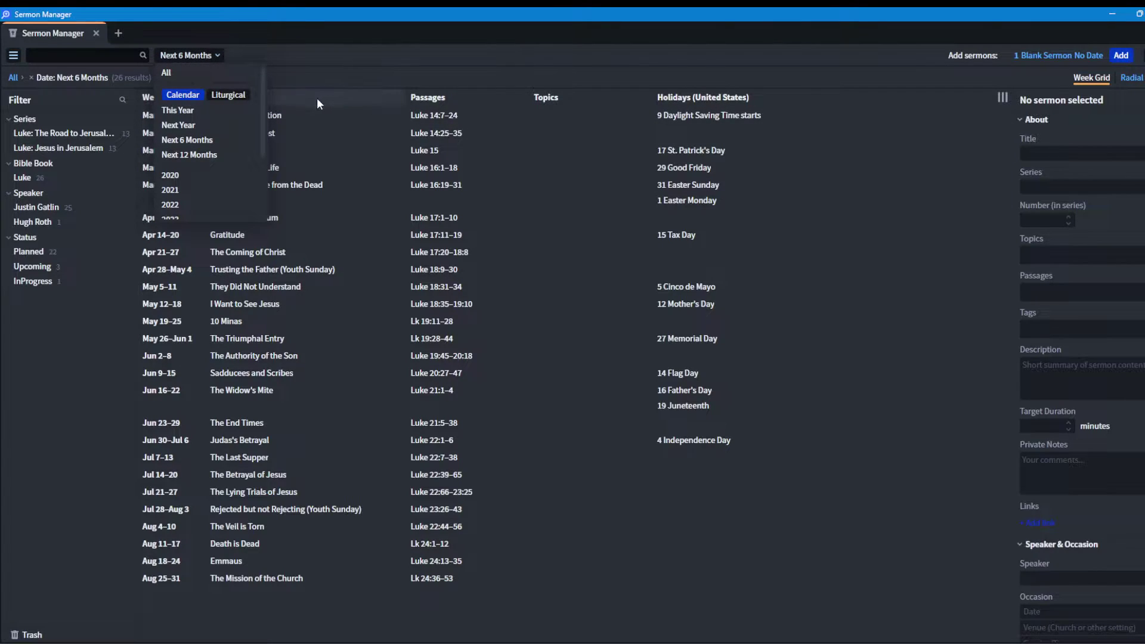
pyautogui.click(211, 56)
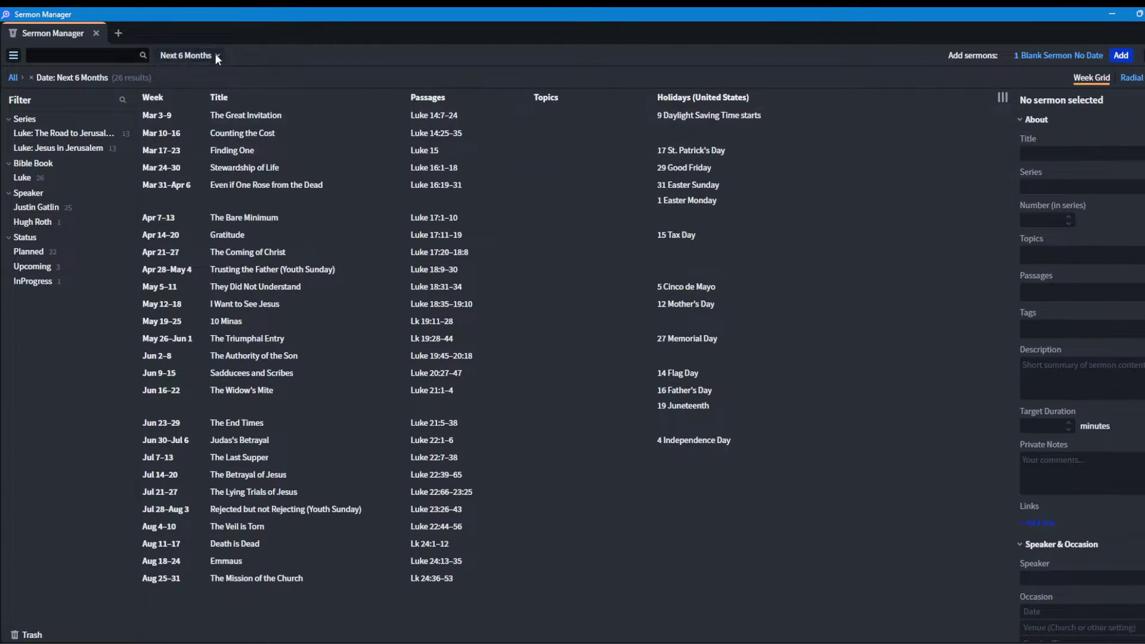
pyautogui.click(216, 56)
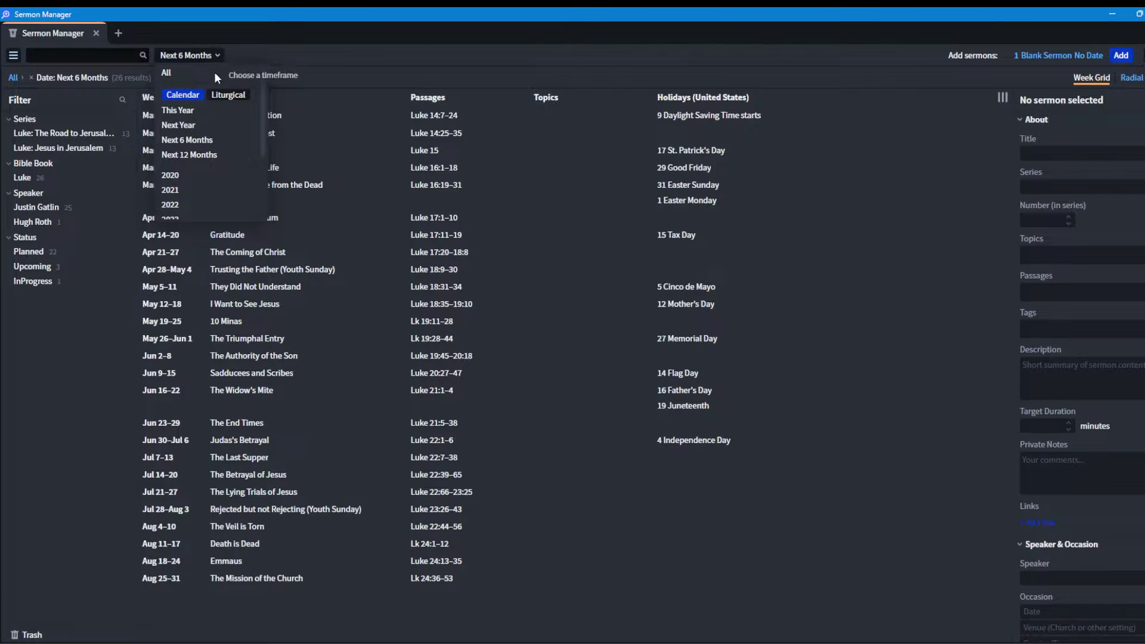
pyautogui.click(192, 111)
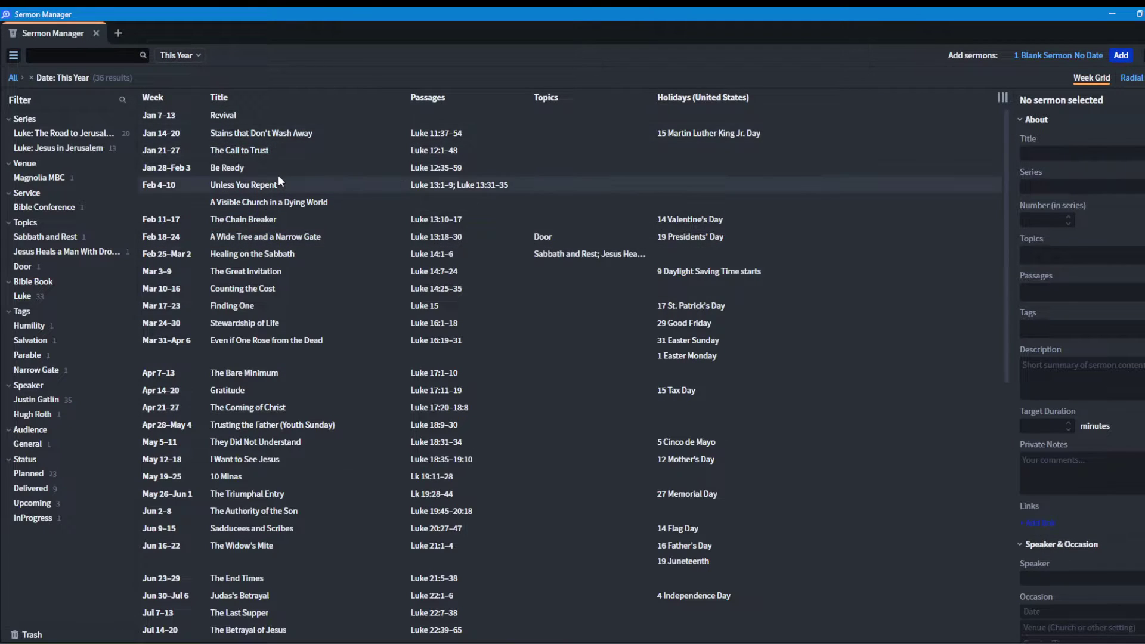
pyautogui.scroll(-1, 278, 176)
pyautogui.scroll(-2, 278, 177)
pyautogui.scroll(3, 279, 175)
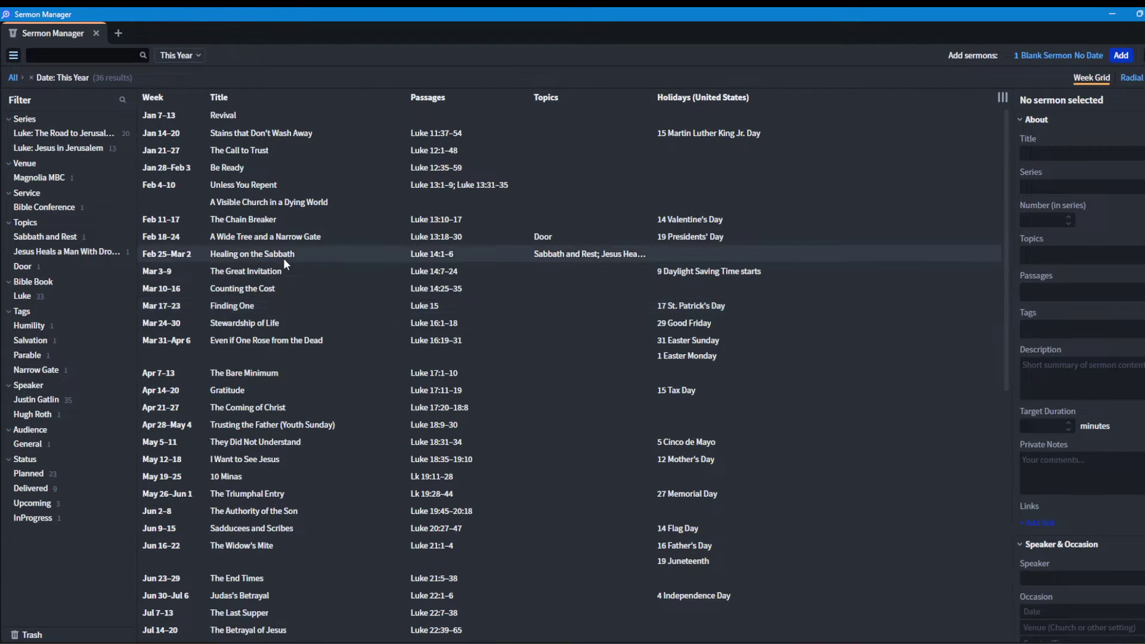
# - Open the sermon The Great Invitation, and return to the Sermon Manager to review its sermon details
pyautogui.click(268, 273)
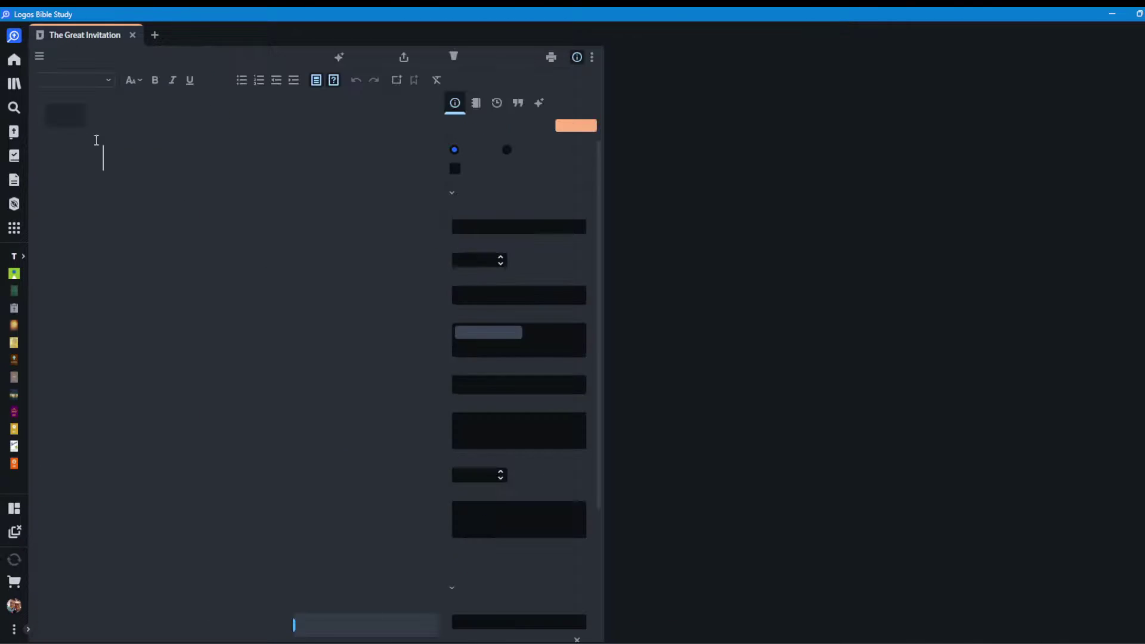
pyautogui.click(14, 227)
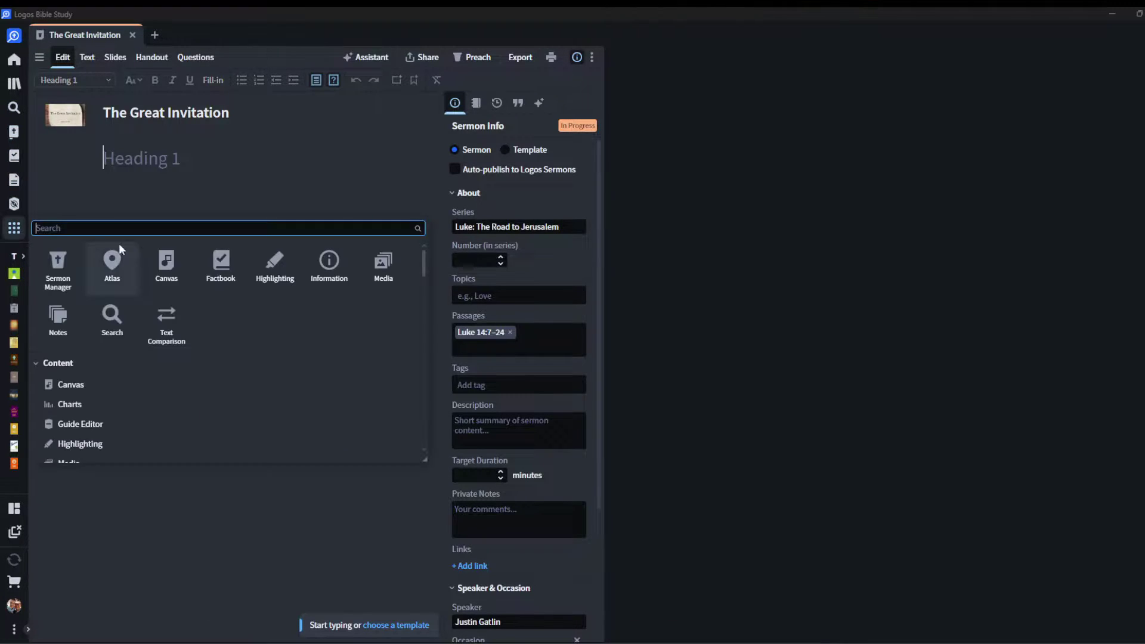
pyautogui.click(76, 258)
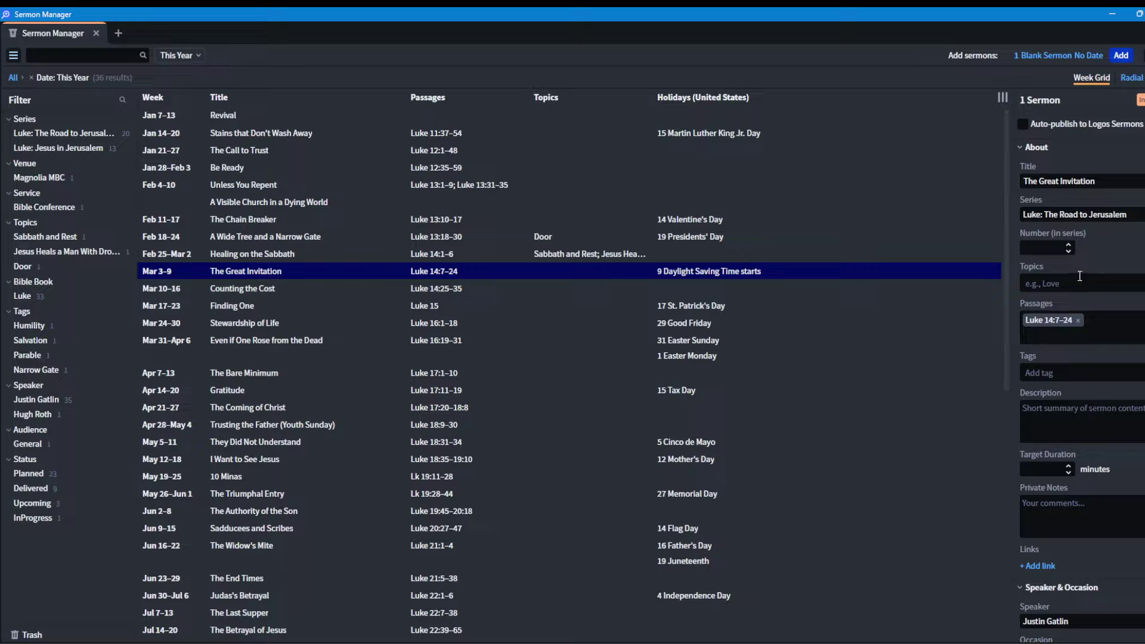
pyautogui.scroll(-4, 1059, 280)
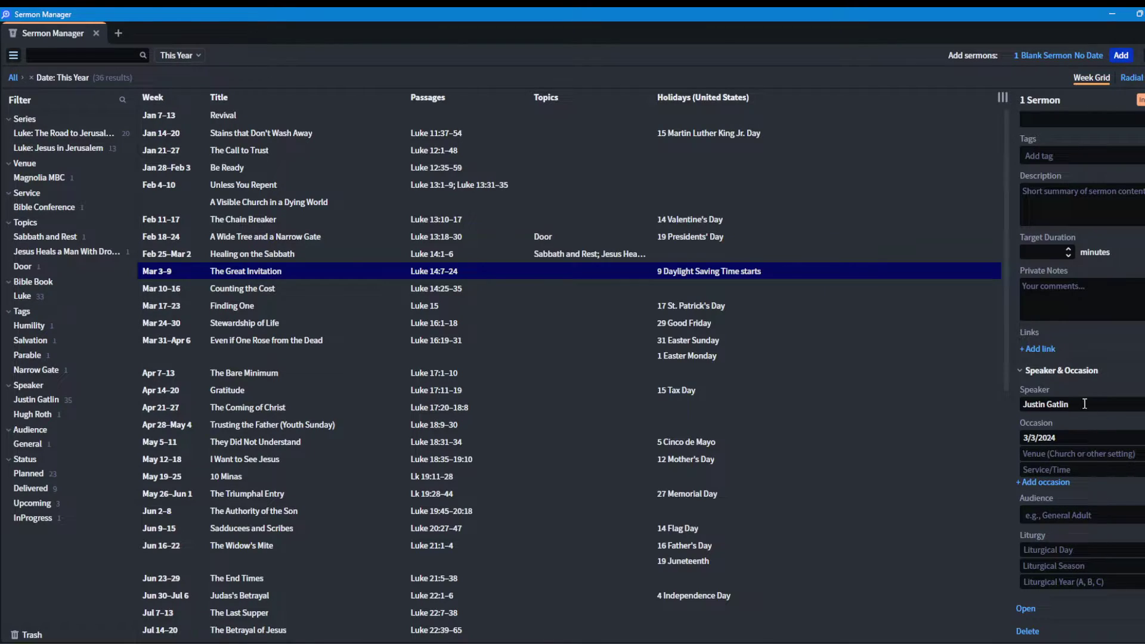
pyautogui.scroll(4, 1067, 429)
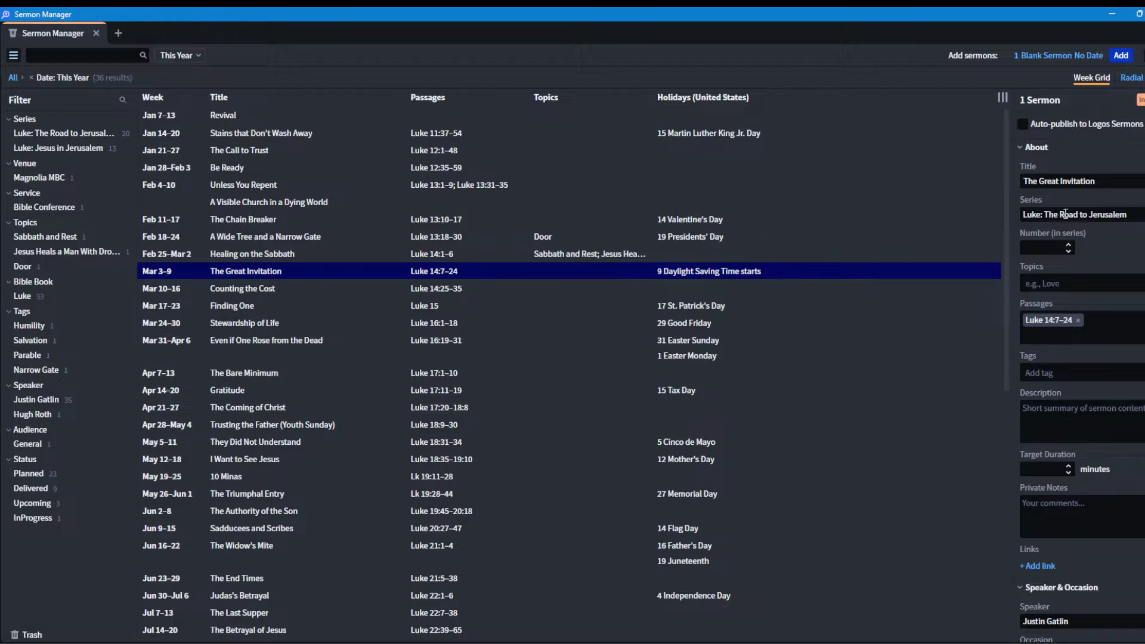
# - View the year's sermon plan in the Radial layout and switch back to the Week Grid
pyautogui.click(1131, 78)
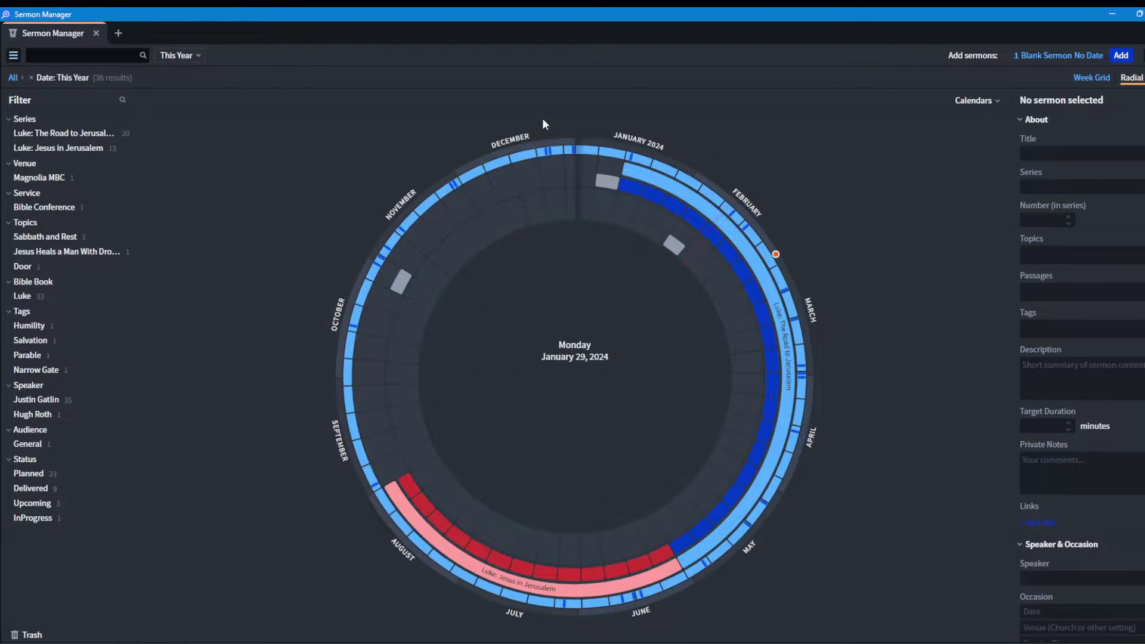
pyautogui.click(31, 77)
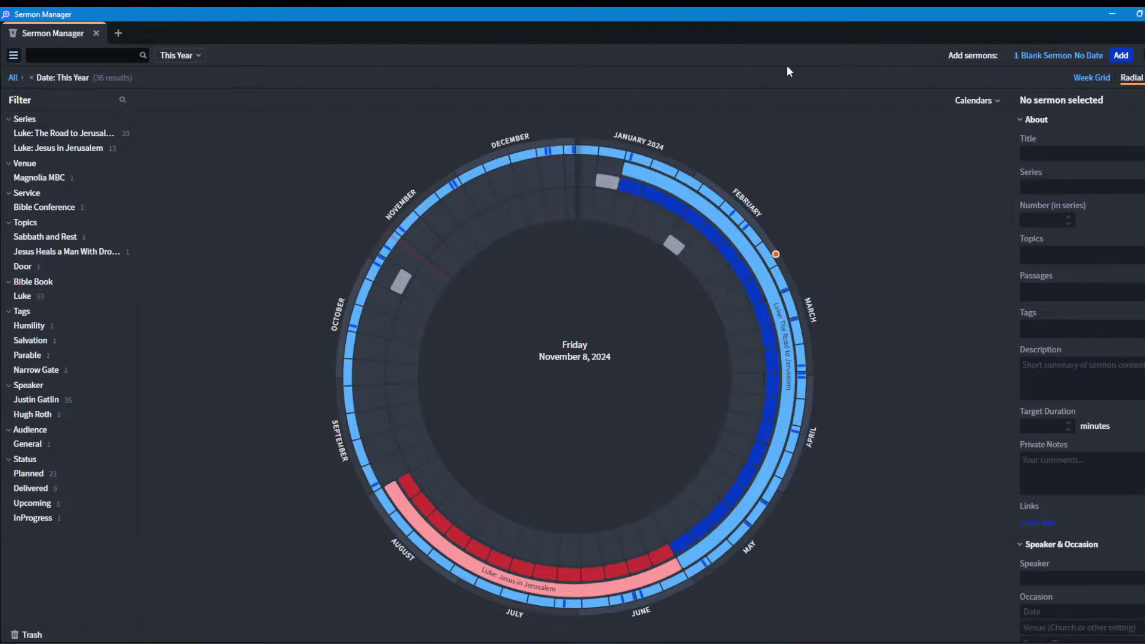
pyautogui.click(1082, 77)
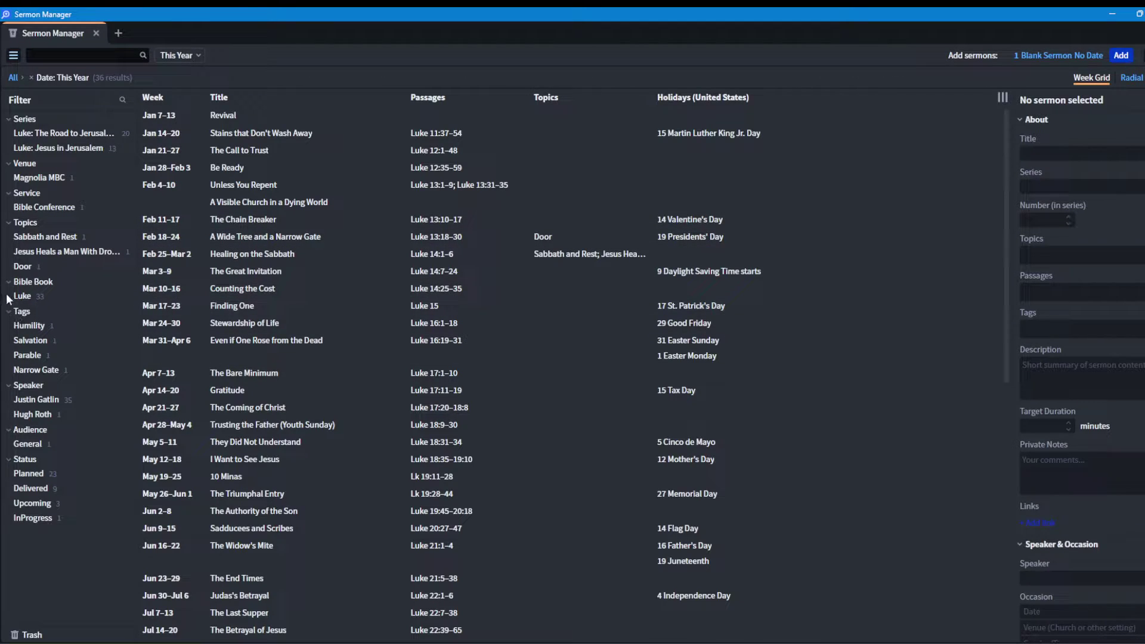
# - Filter the sermons by the topic Sabbath and Rest, and remove that topic filter
pyautogui.click(27, 237)
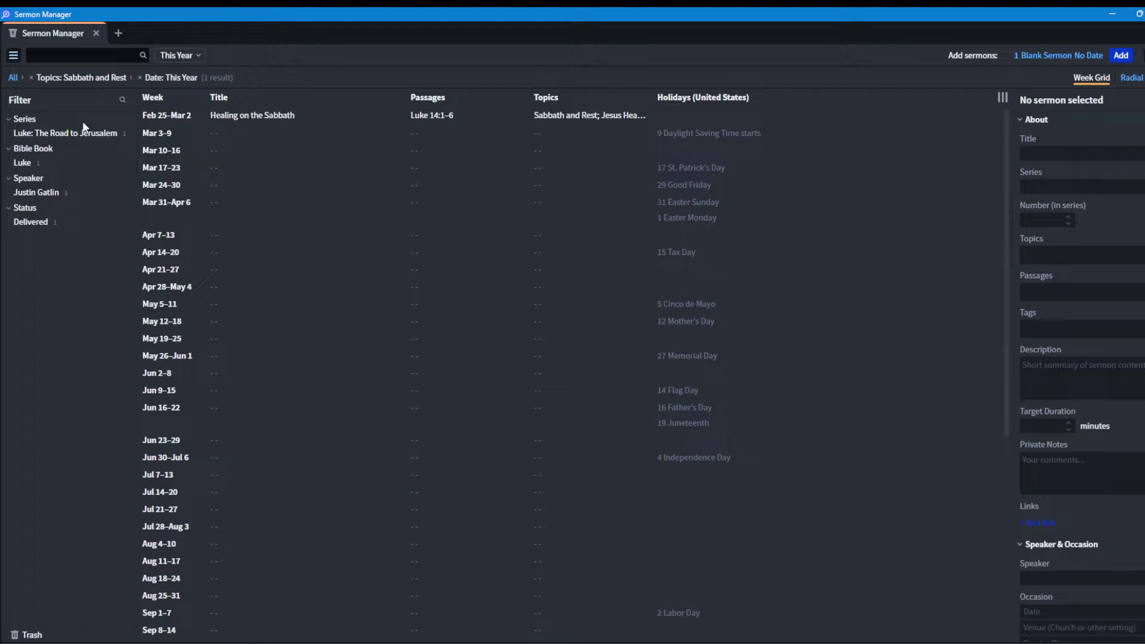
pyautogui.click(31, 77)
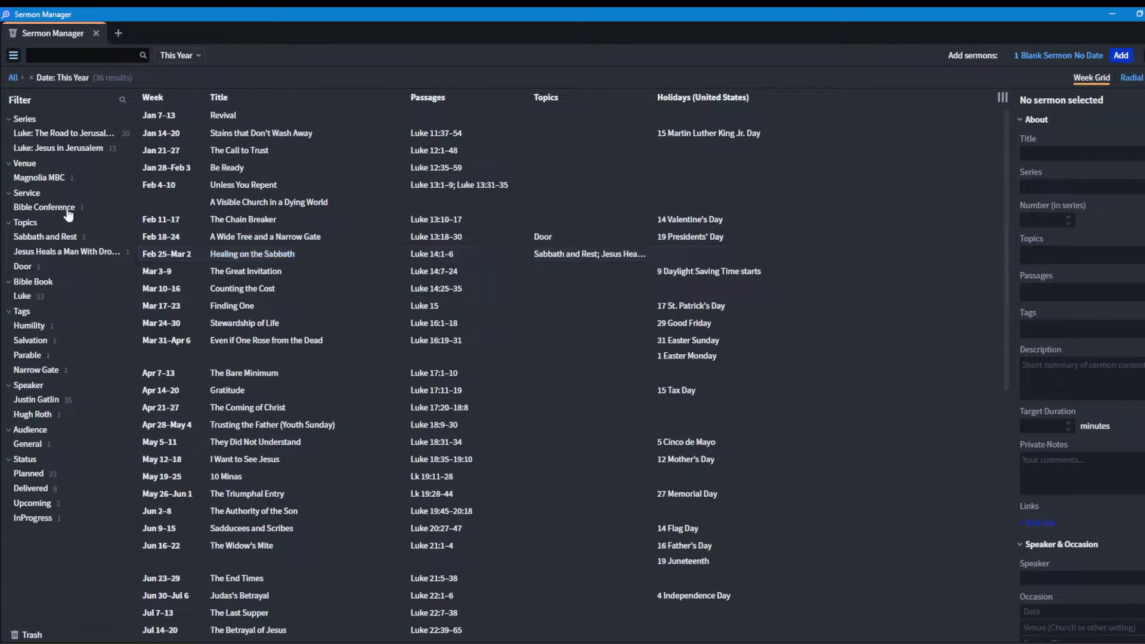
# - Open the sermon A Wide Tree and a Narrow Gate, close The Great Invitation, and spread the remaining sermon across the full workspace
pyautogui.click(288, 238)
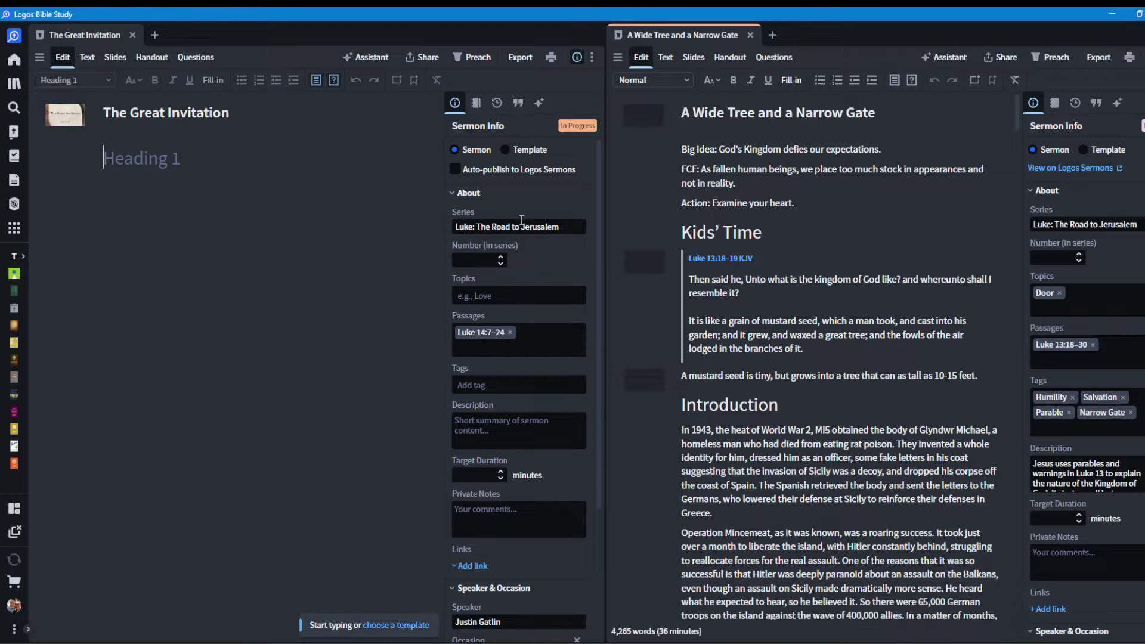
pyautogui.click(132, 34)
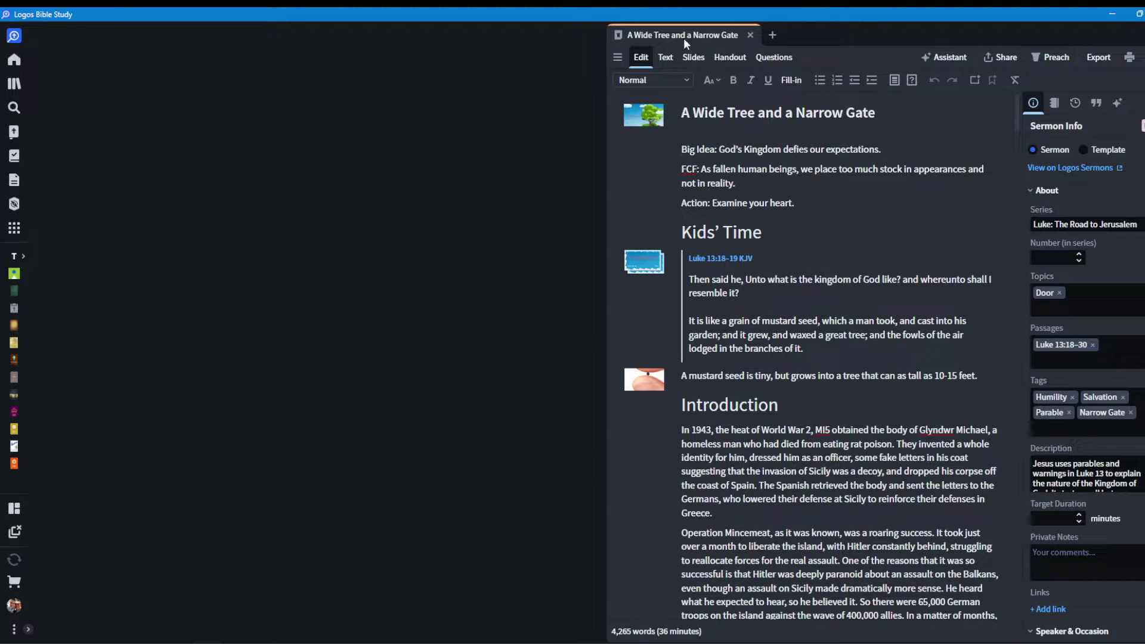
pyautogui.moveTo(683, 38); pyautogui.dragTo(505, 84)
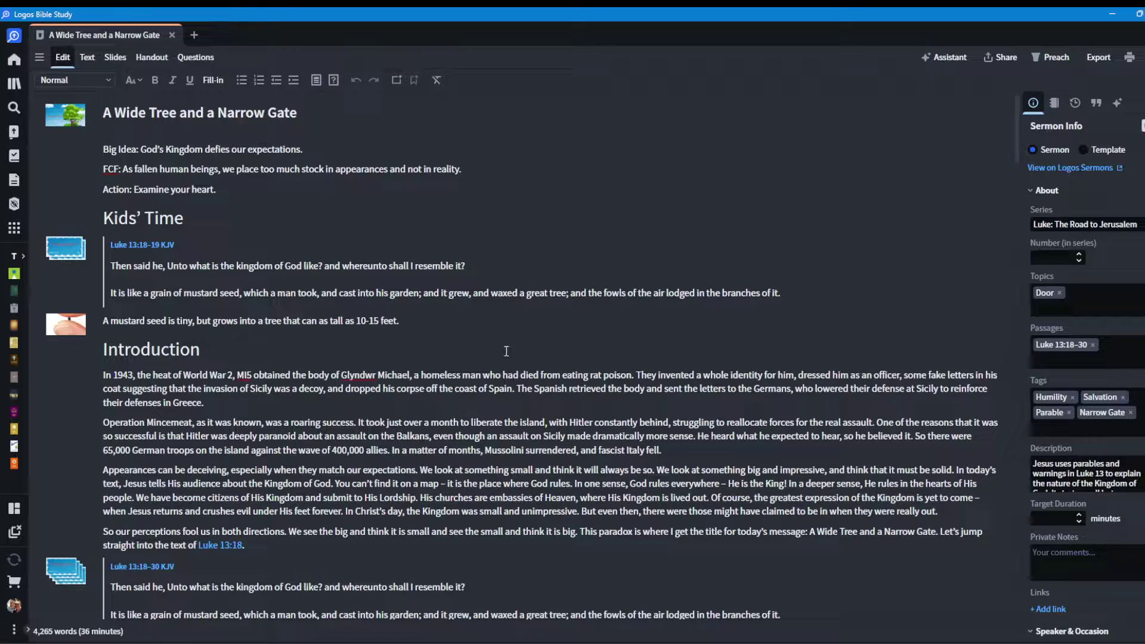
# - Examine the manuscript of A Wide Tree and a Narrow Gate from the introduction through the conclusion, including its headings, Scripture quotations and slides
pyautogui.scroll(-2, 172, 354)
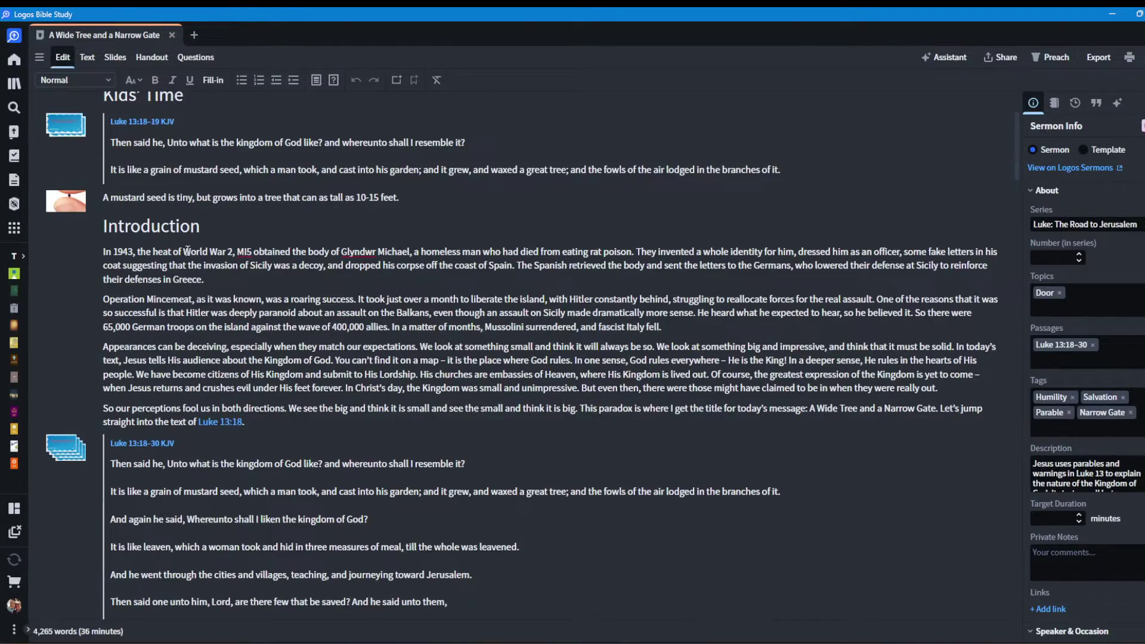
pyautogui.scroll(-20, 187, 251)
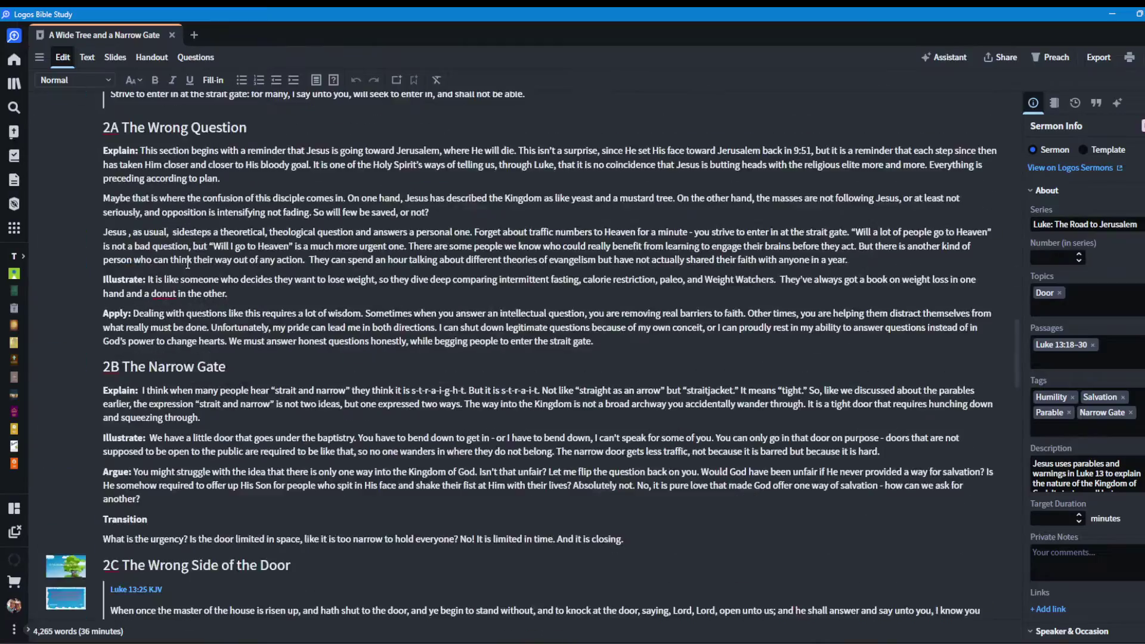
pyautogui.scroll(-18, 188, 259)
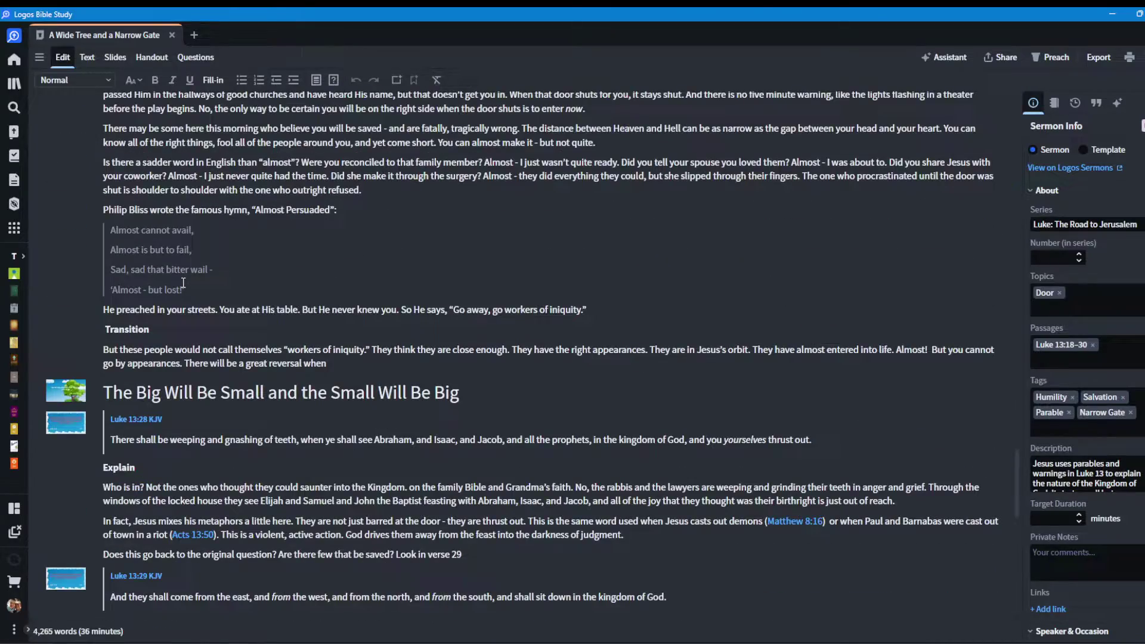
pyautogui.scroll(-15, 189, 273)
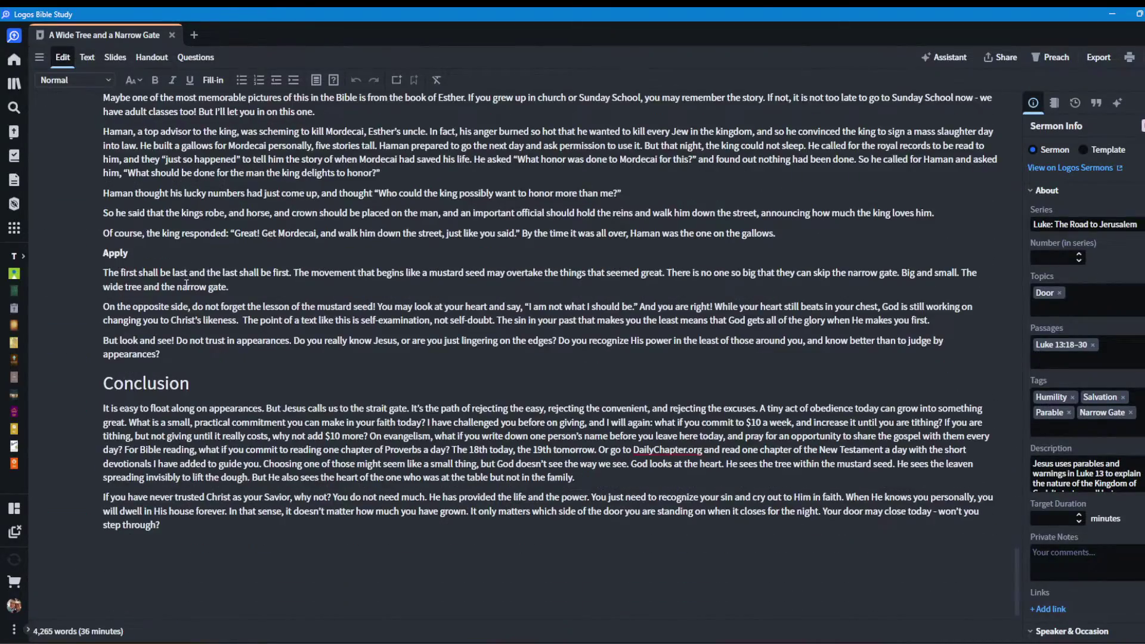
pyautogui.scroll(20, 187, 327)
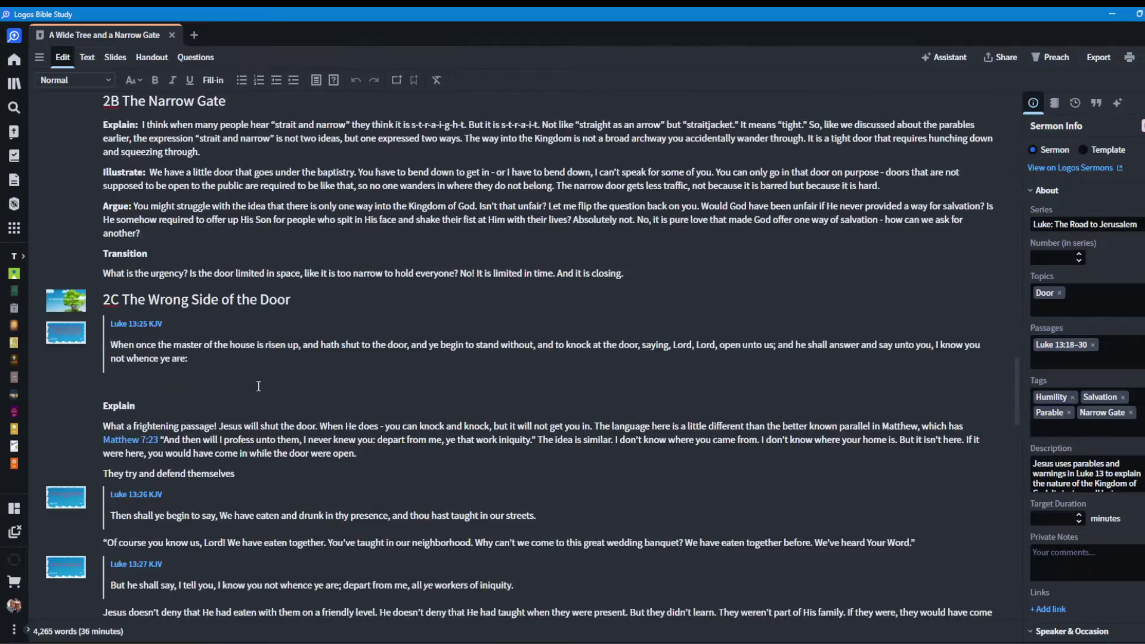
pyautogui.scroll(15, 275, 360)
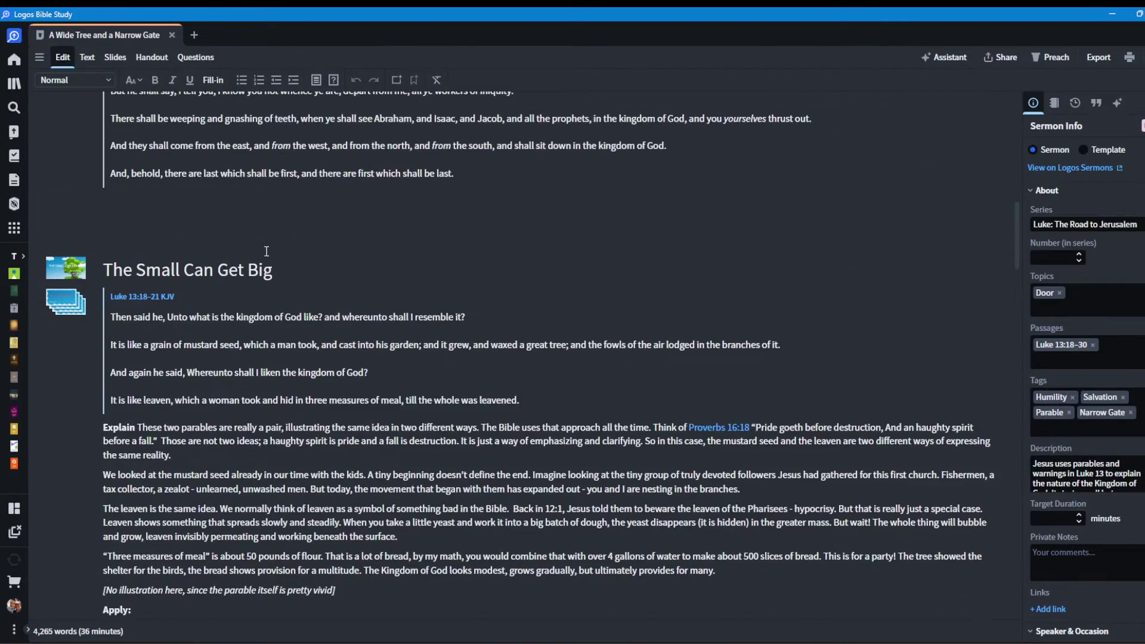
# - Leave the sermon manuscript and return to the Sermon Manager
pyautogui.scroll(5, 262, 278)
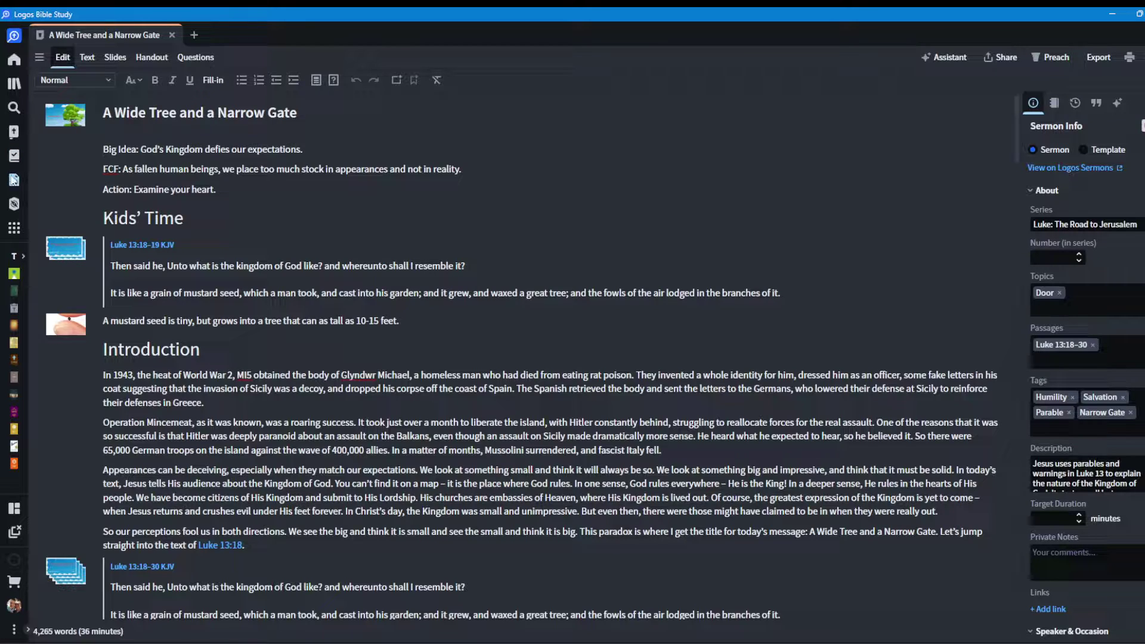
pyautogui.click(18, 180)
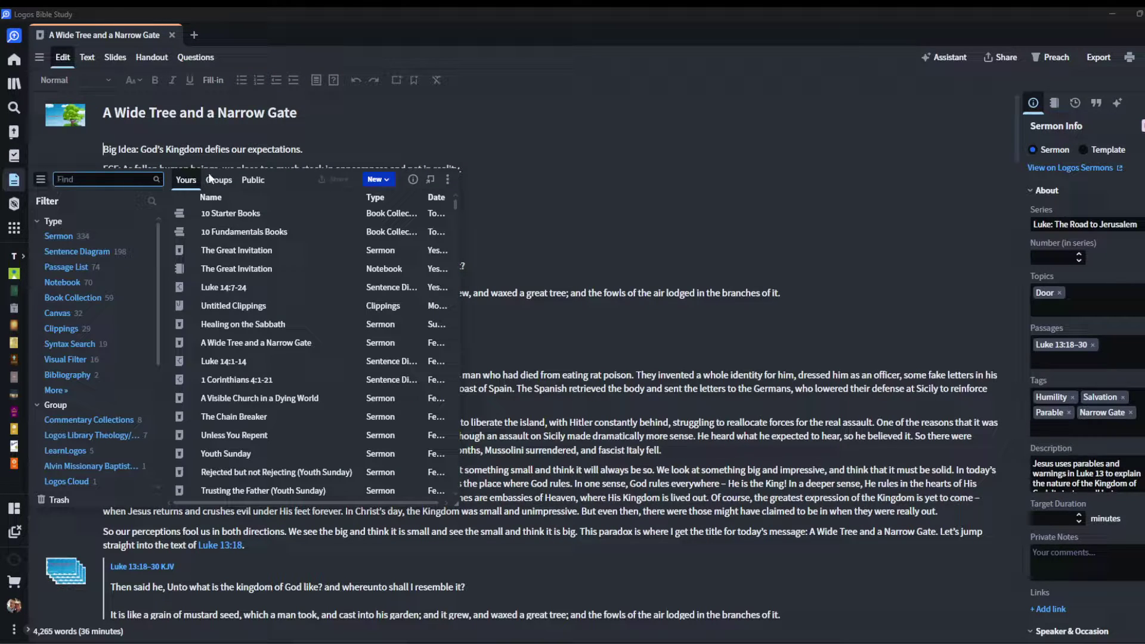
pyautogui.click(15, 228)
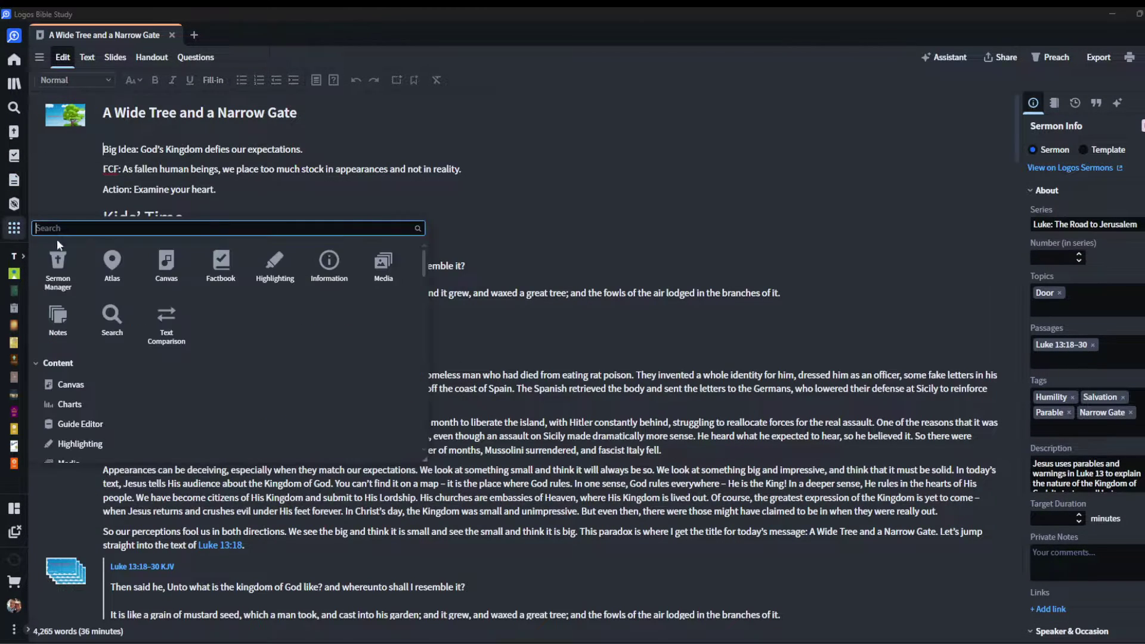
pyautogui.click(66, 253)
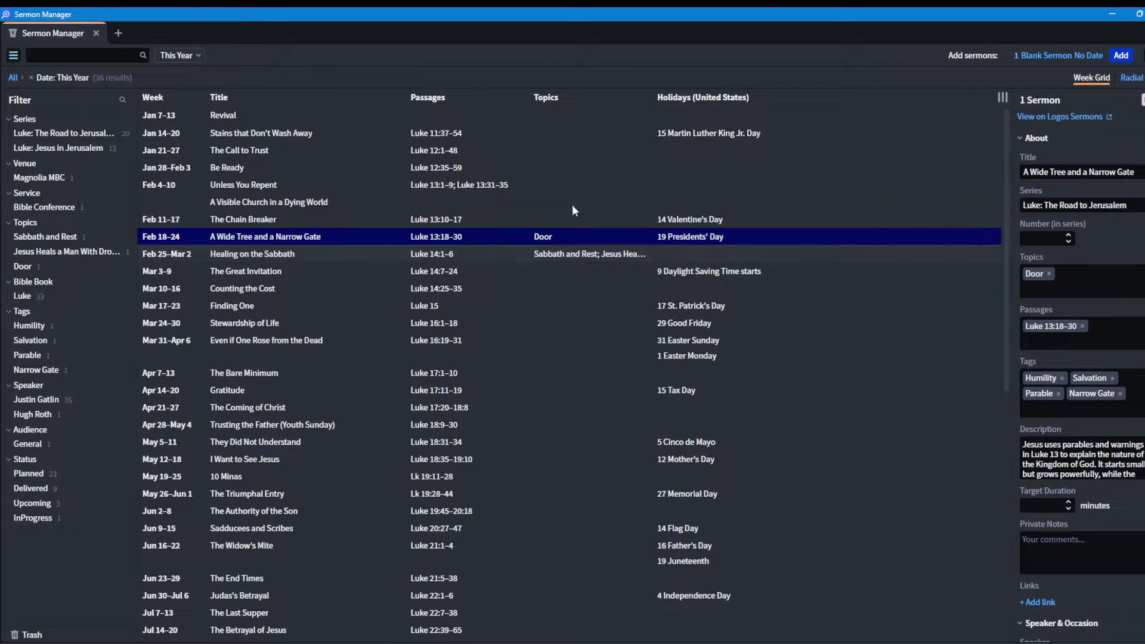
# - Add one blank sermon dated Thursday to the sermon plan and open it in the sermon editor
pyautogui.click(1082, 55)
pyautogui.click(1048, 251)
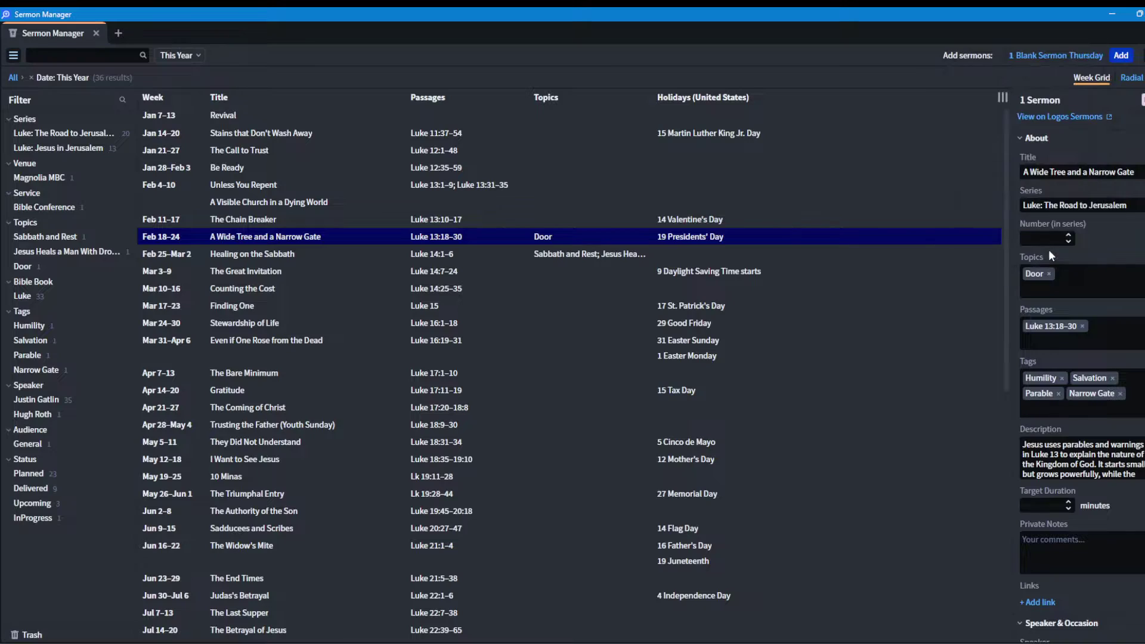
pyautogui.click(1060, 55)
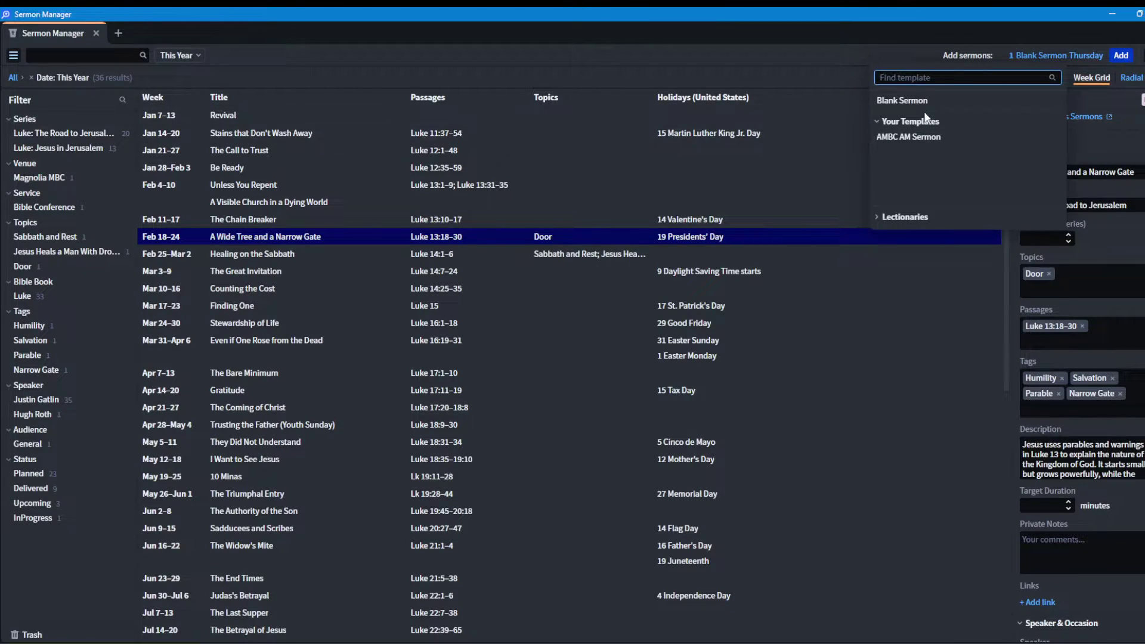
pyautogui.click(1113, 56)
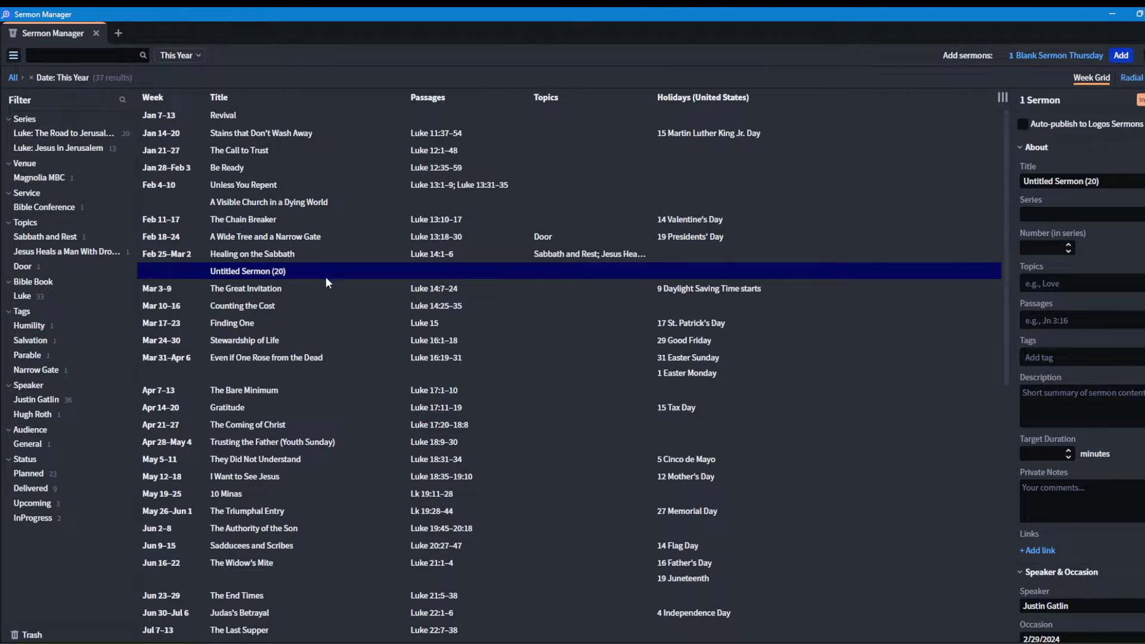
pyautogui.click(266, 272)
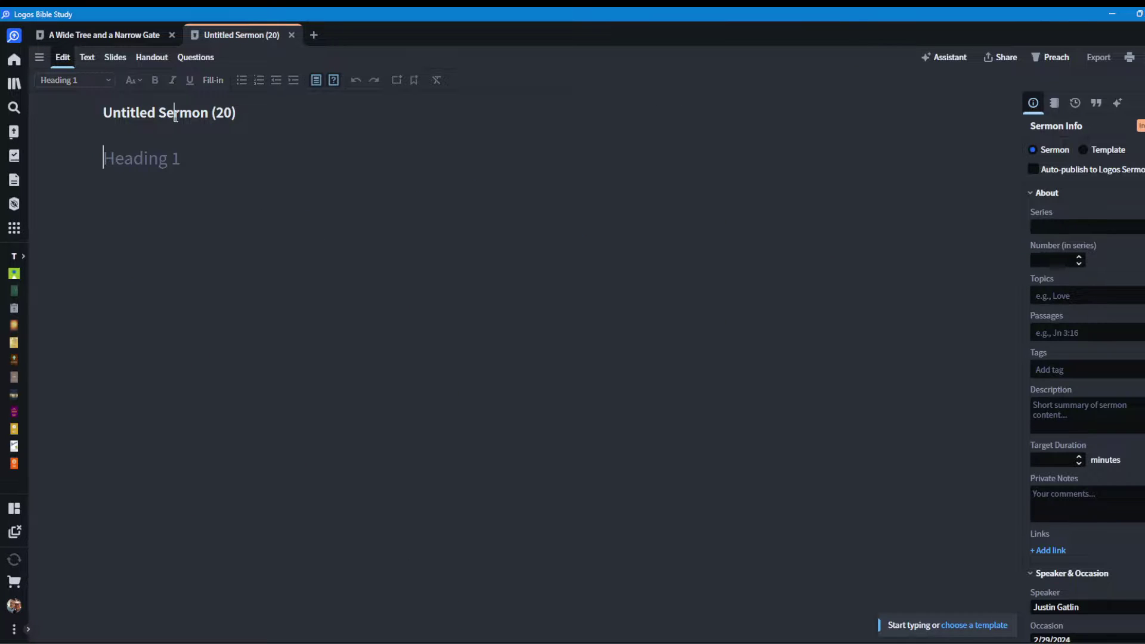
# - Title the new blank sermon The Glory of God
pyautogui.moveTo(239, 114); pyautogui.dragTo(103, 113)
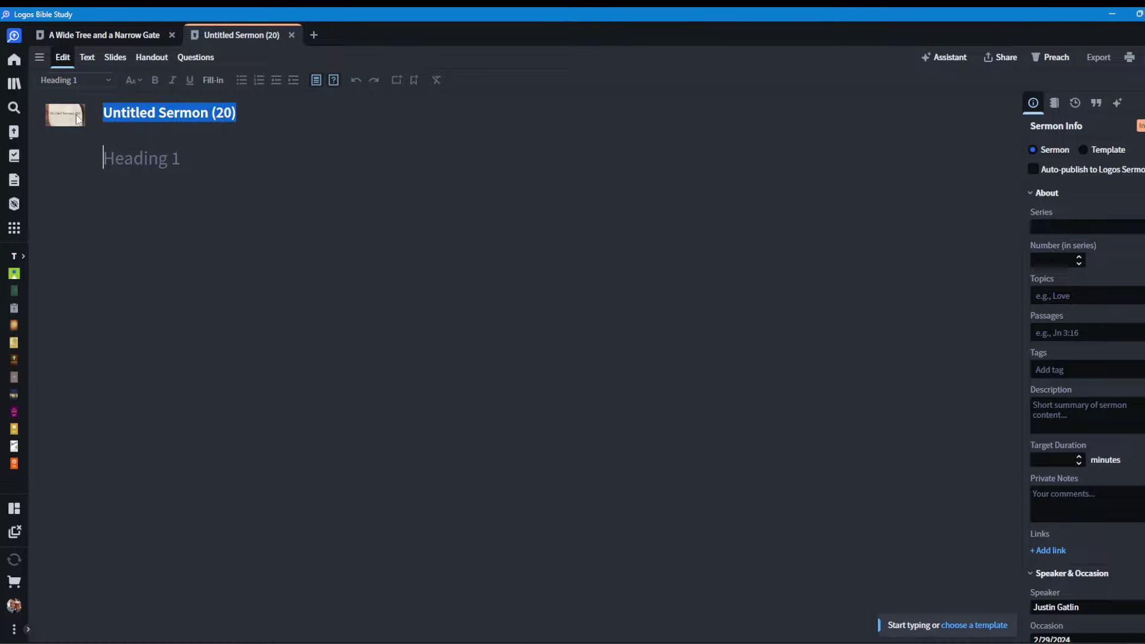
pyautogui.write('The G')
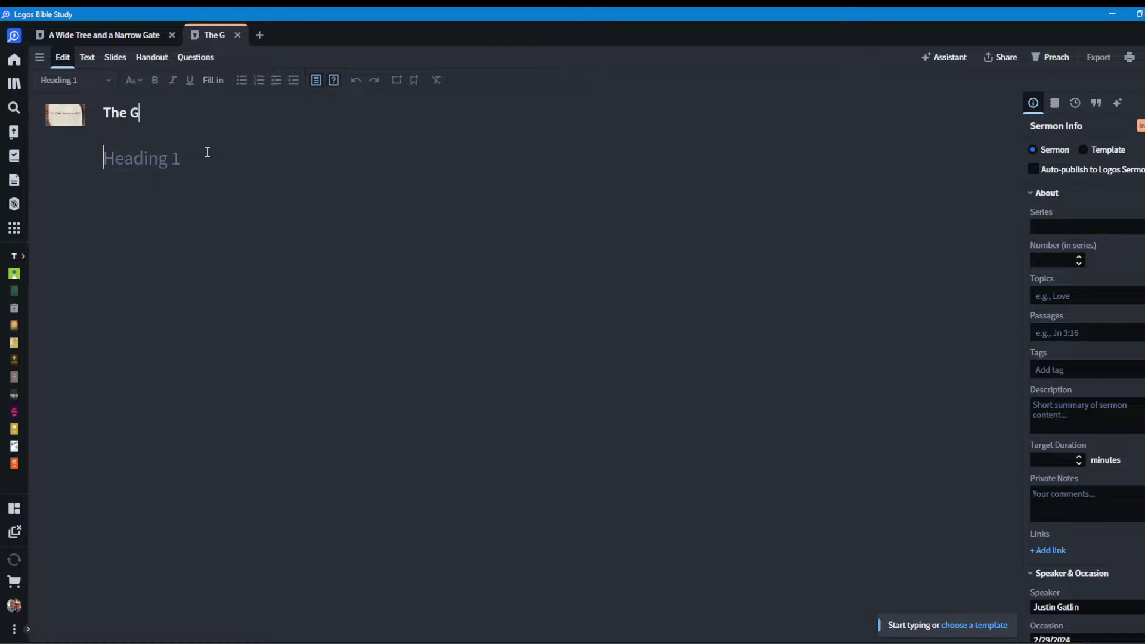
pyautogui.write('lory of God')
pyautogui.press('BackSpace')
pyautogui.write('f God')
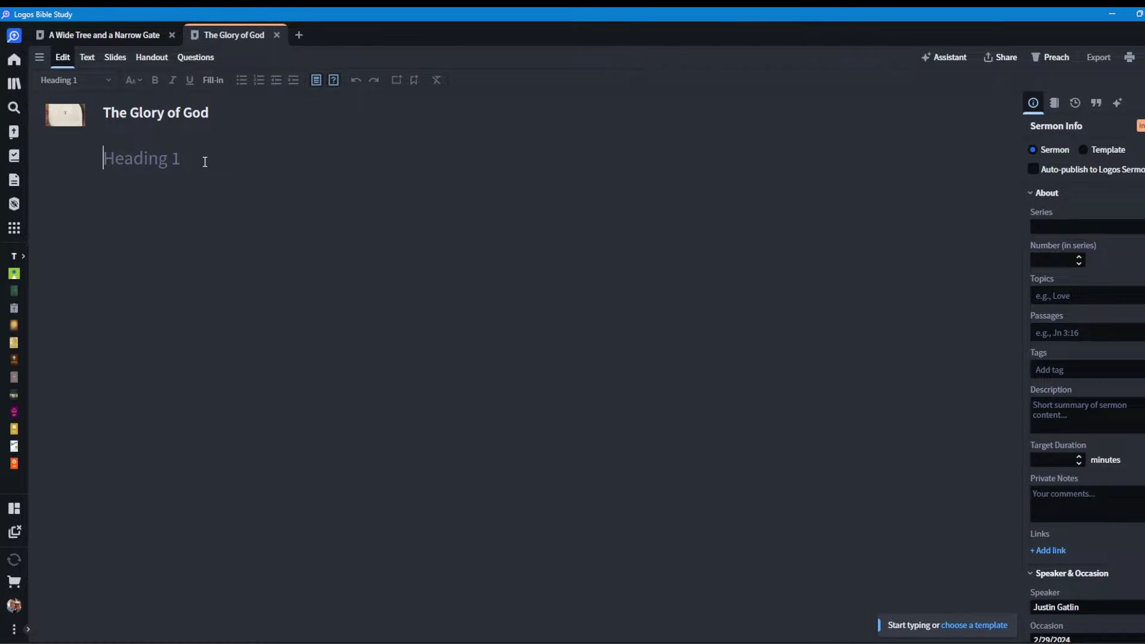
# - Add an Introduction heading to the sermon, followed by a line of placeholder body text
pyautogui.write('Intro')
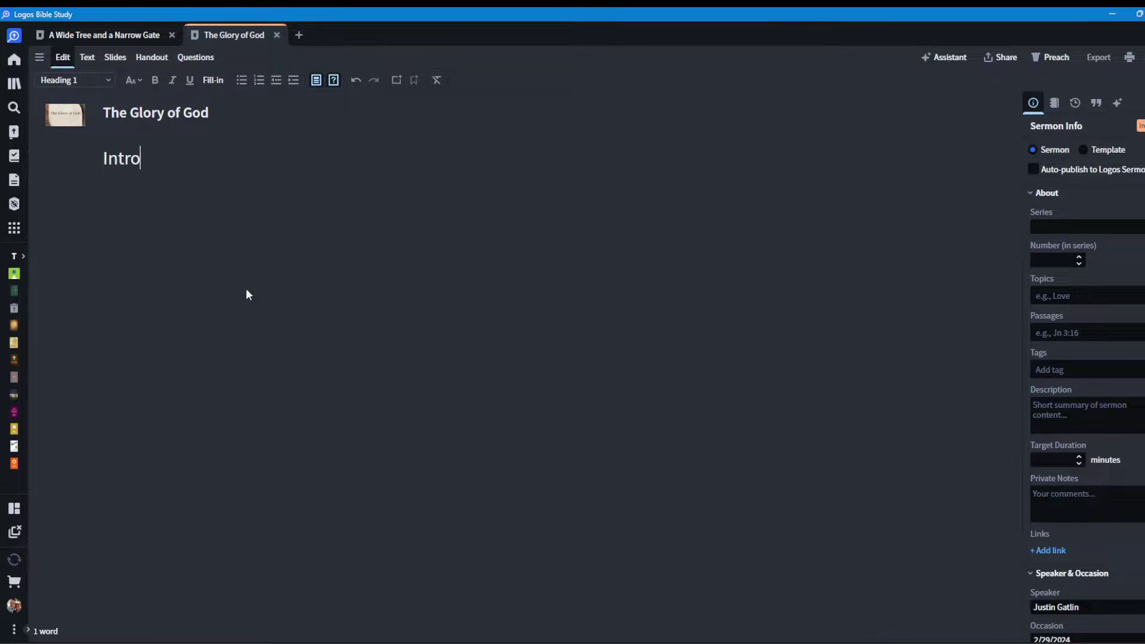
pyautogui.write('duction')
pyautogui.press('Return')
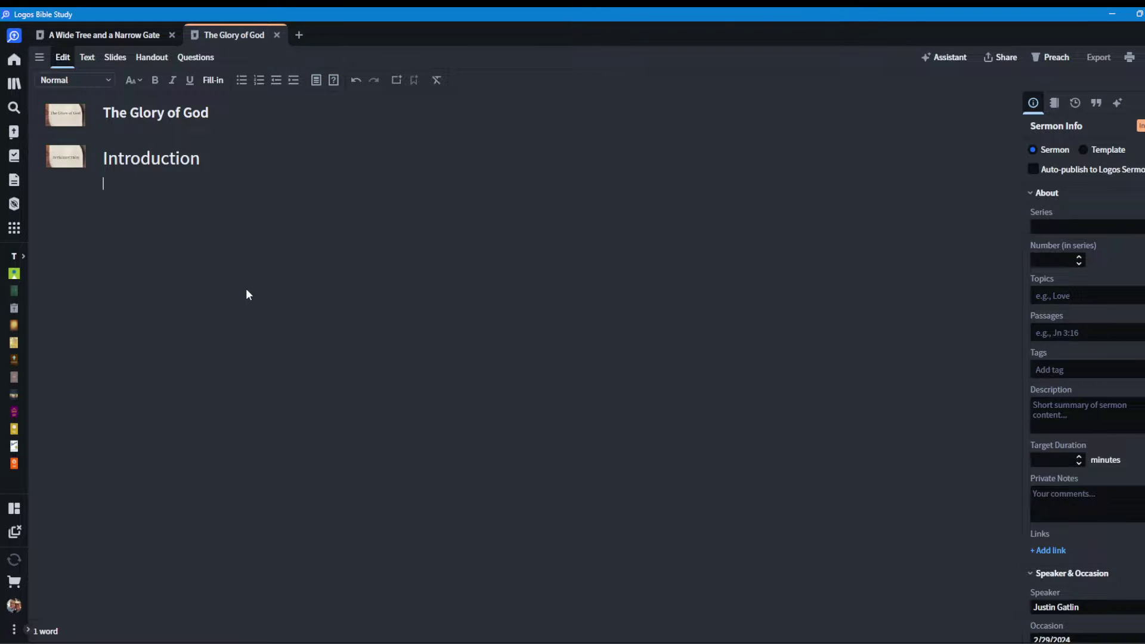
pyautogui.write("lkjsoldfjopenrgolengr'oanrgtoliet")
pyautogui.press('Return')
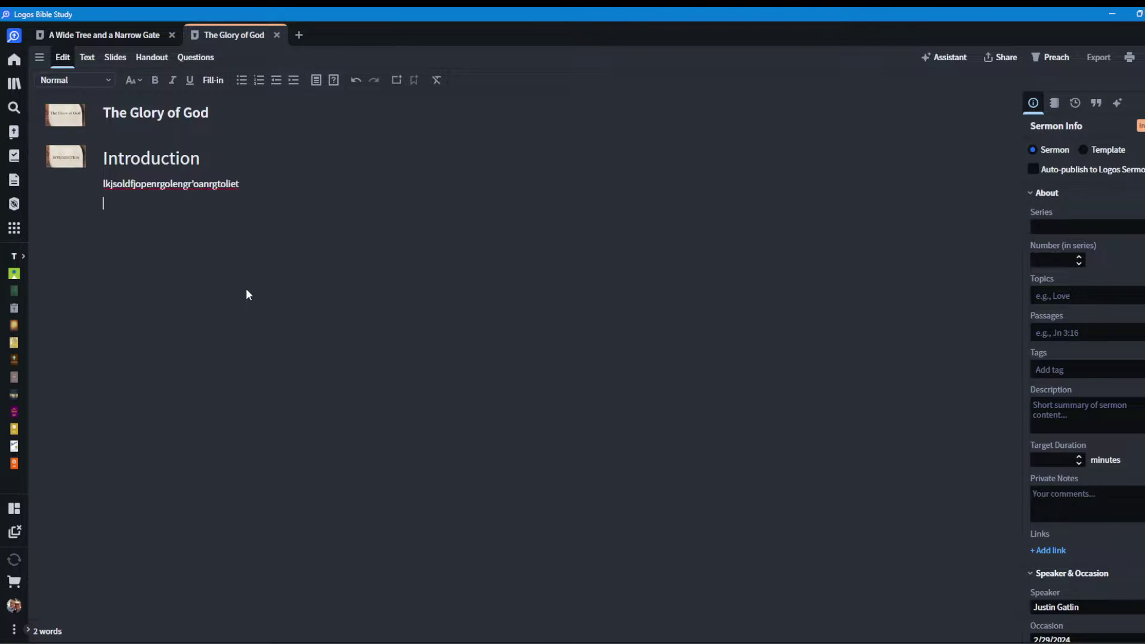
# - Add the line The Goodness and the Glory of God below the introduction text and format it as Heading 1
pyautogui.write('1. The Goodness and')
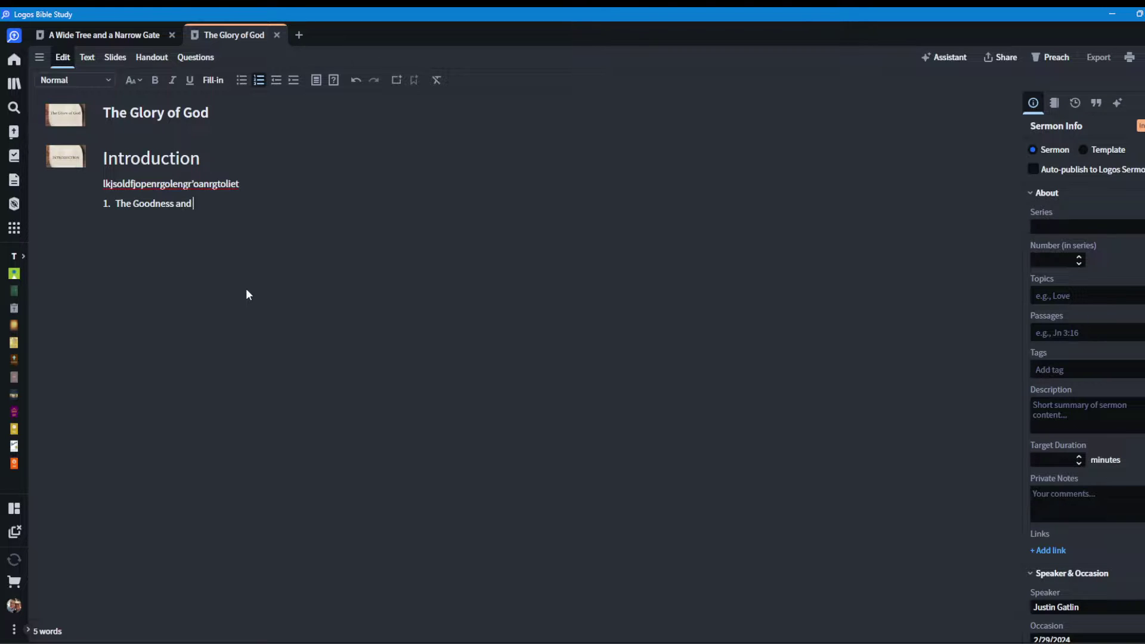
pyautogui.write(' the Glory of God')
pyautogui.doubleClick(236, 204)
pyautogui.click(236, 207)
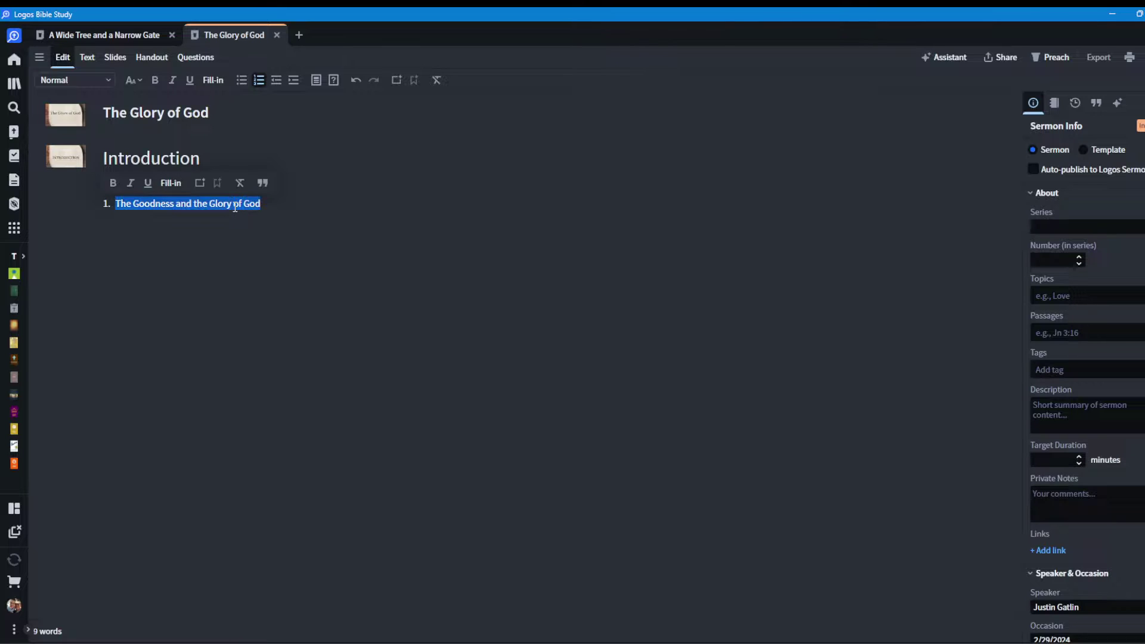
pyautogui.click(230, 203)
pyautogui.tripleClick(228, 204)
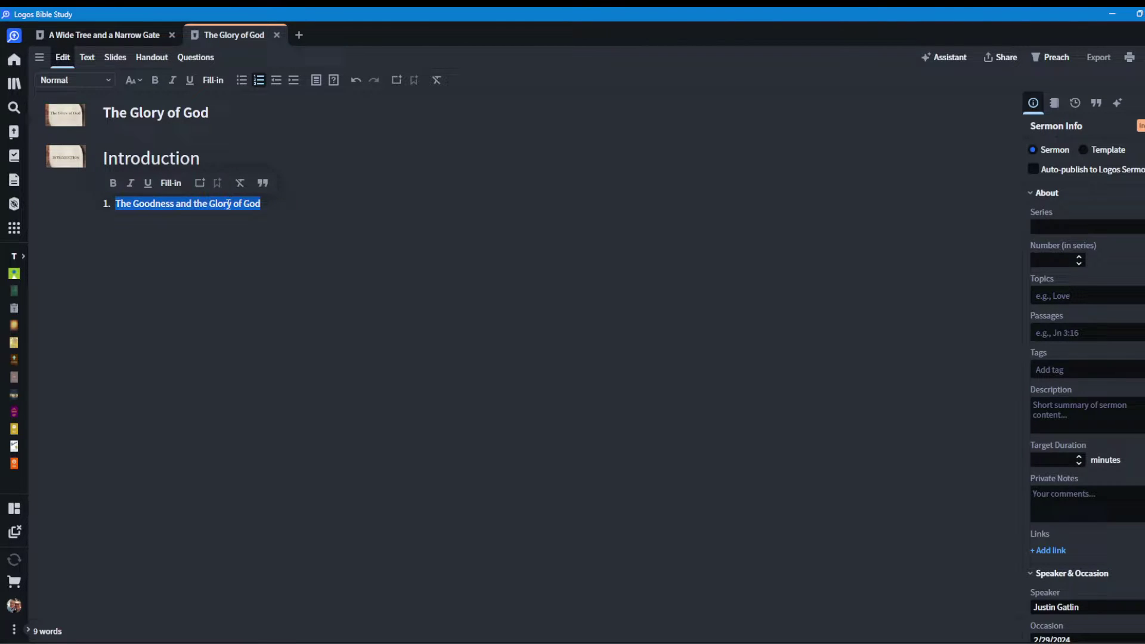
pyautogui.click(109, 79)
pyautogui.click(99, 120)
pyautogui.click(183, 306)
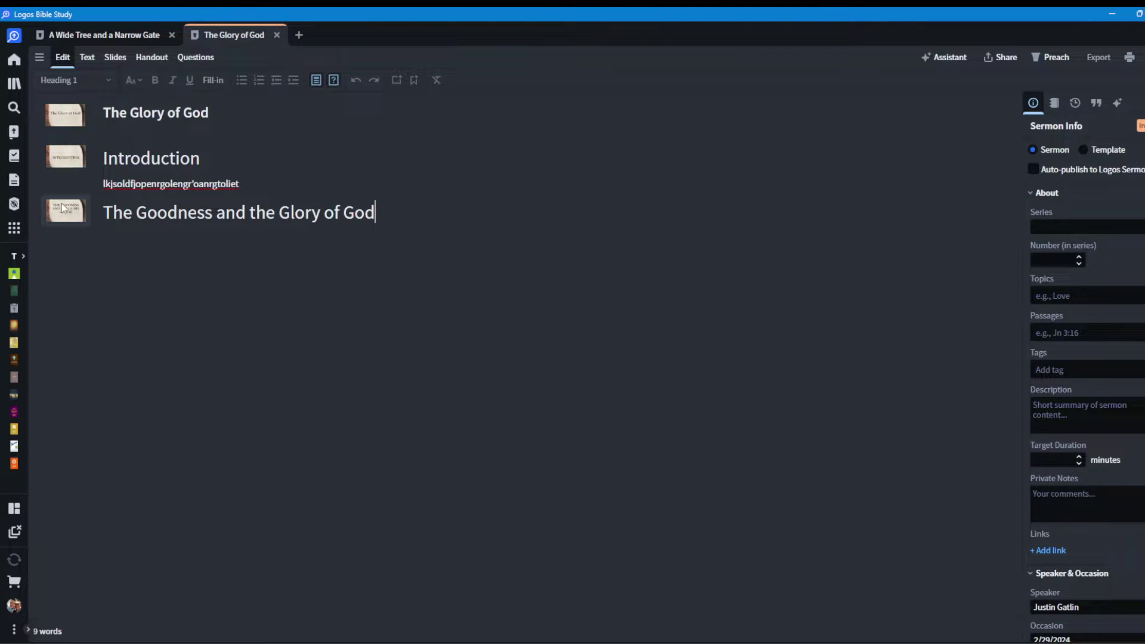
# - Make the word Goodness in the last heading a handout fill-in, and check the sermon's slides before returning to the manuscript
pyautogui.doubleClick(181, 216)
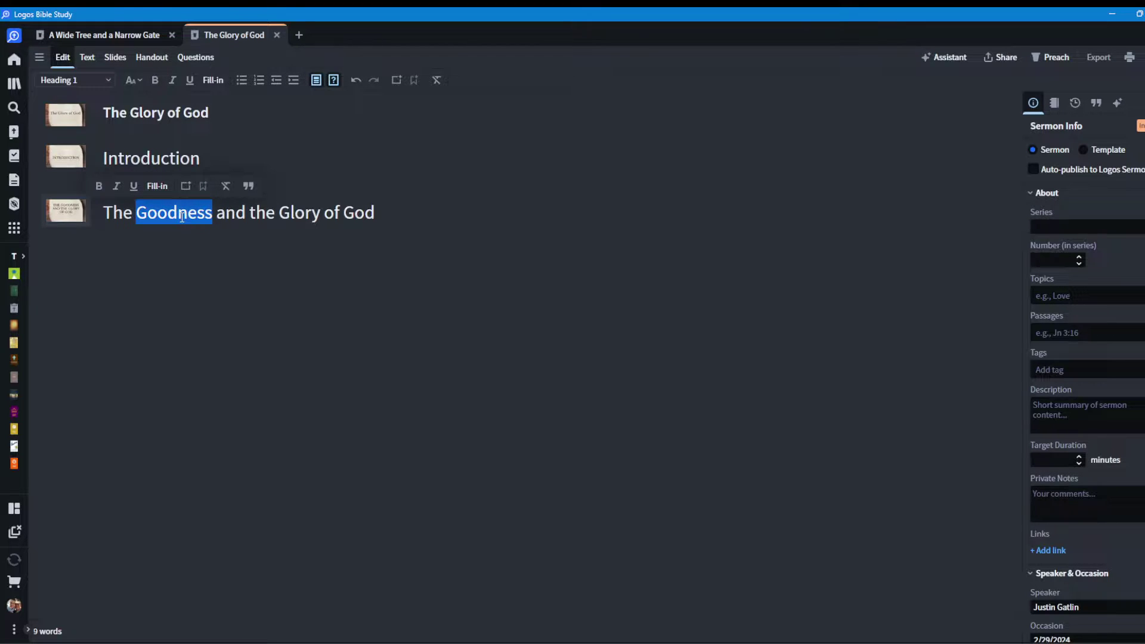
pyautogui.click(157, 186)
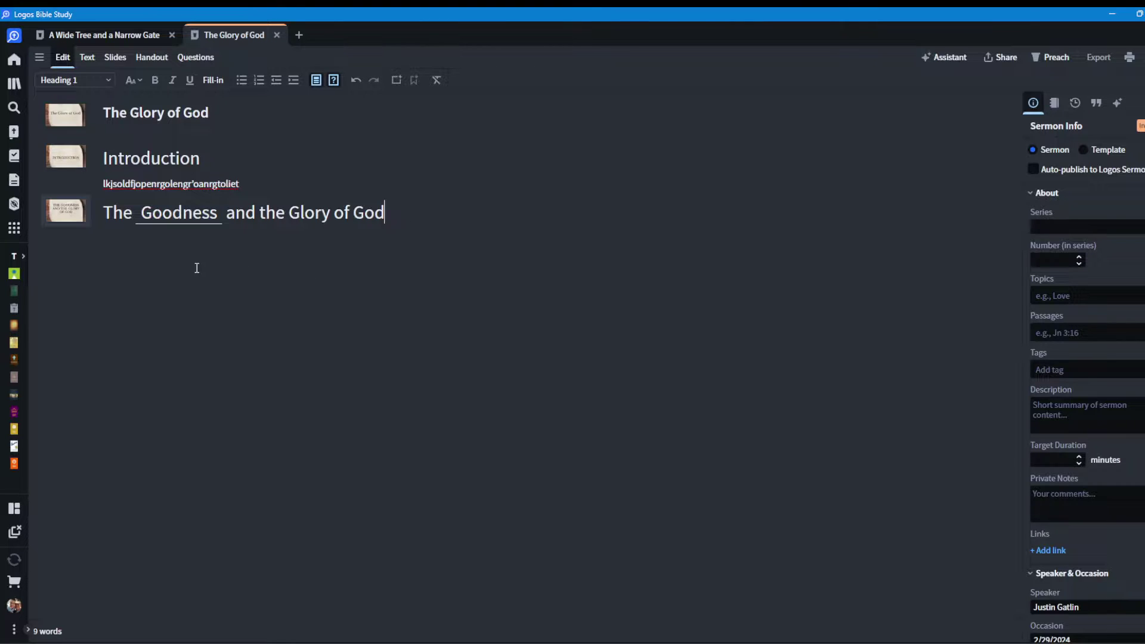
pyautogui.click(112, 57)
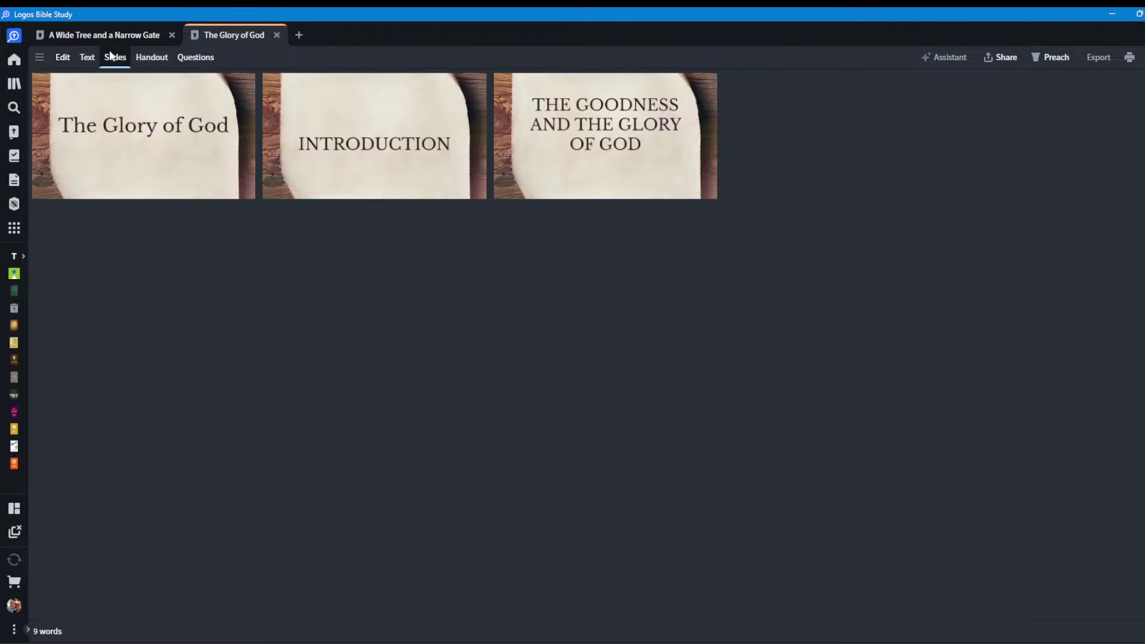
pyautogui.doubleClick(536, 131)
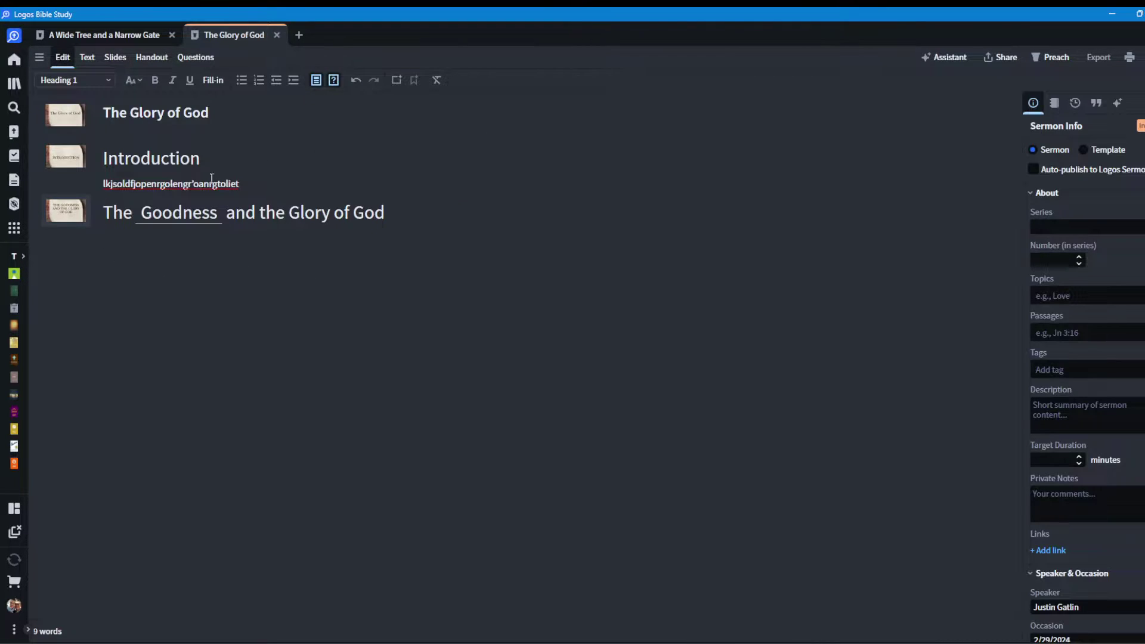
# - Insert the passage John 1:1-12 as a block quotation beneath The Goodness and the Glory of God heading
pyautogui.press('Right')
pyautogui.press('Right')
pyautogui.press('Right')
pyautogui.press('Right')
pyautogui.press('Right')
pyautogui.press('Right')
pyautogui.press('Right')
pyautogui.press('Right')
pyautogui.press('Right')
pyautogui.press('Right')
pyautogui.press('Right')
pyautogui.press('Right')
pyautogui.press('Right')
pyautogui.press('Right')
pyautogui.press('Right')
pyautogui.press('Right')
pyautogui.press('Right')
pyautogui.press('Right')
pyautogui.press('Right')
pyautogui.press('Right')
pyautogui.press('Return')
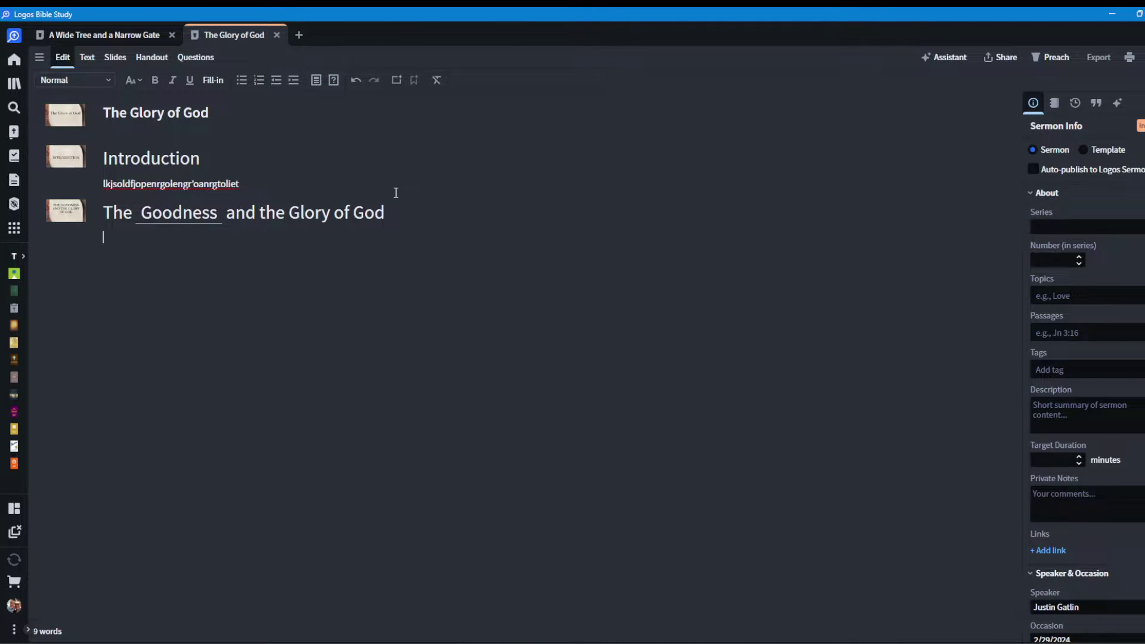
pyautogui.write('John 1:1-12')
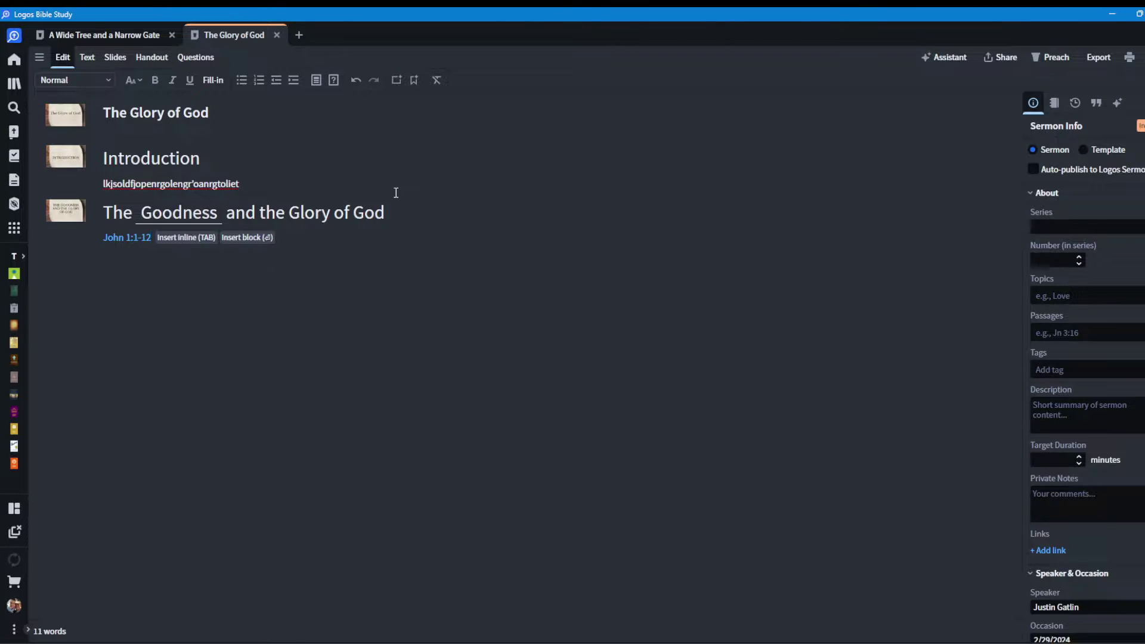
pyautogui.press('Return')
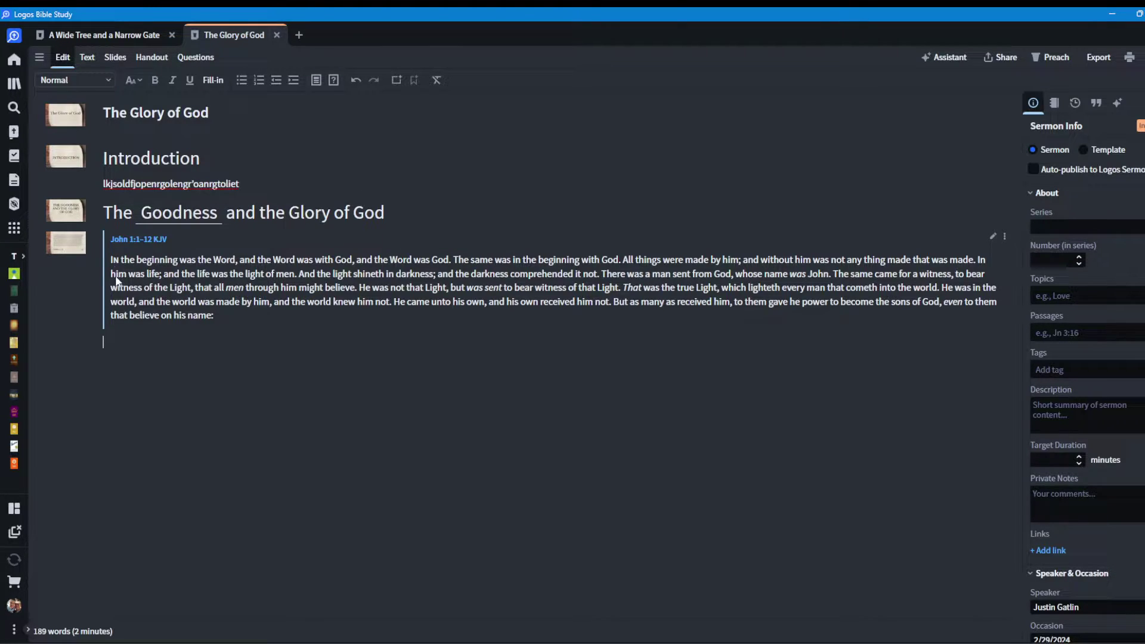
# - Format the John 1:1–12 quotation as one verse per slide
pyautogui.click(64, 246)
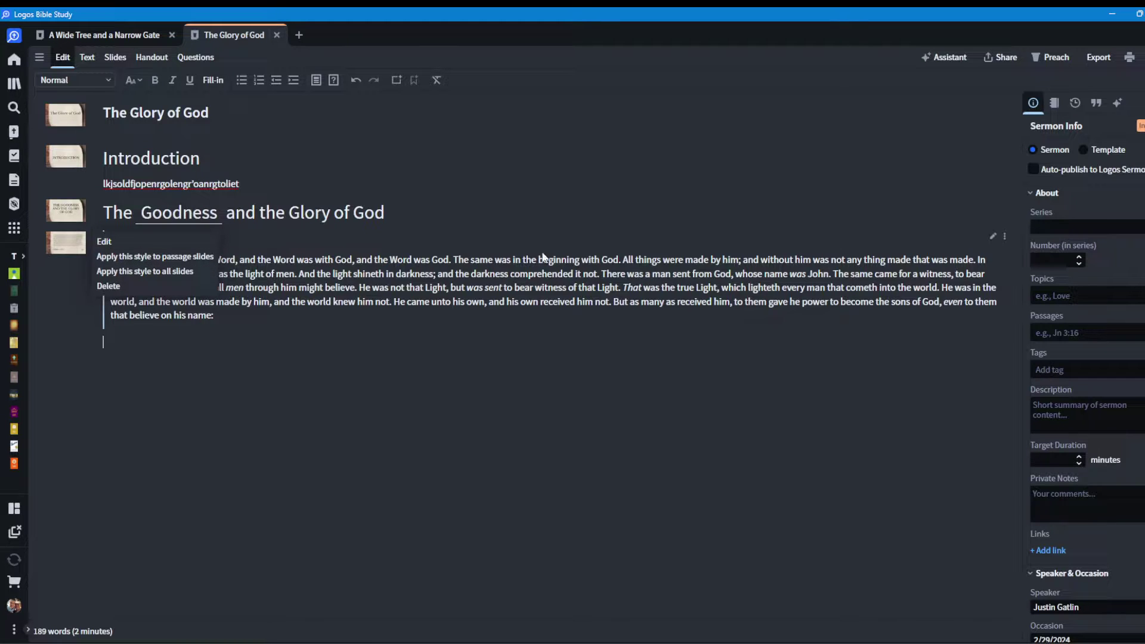
pyautogui.click(994, 236)
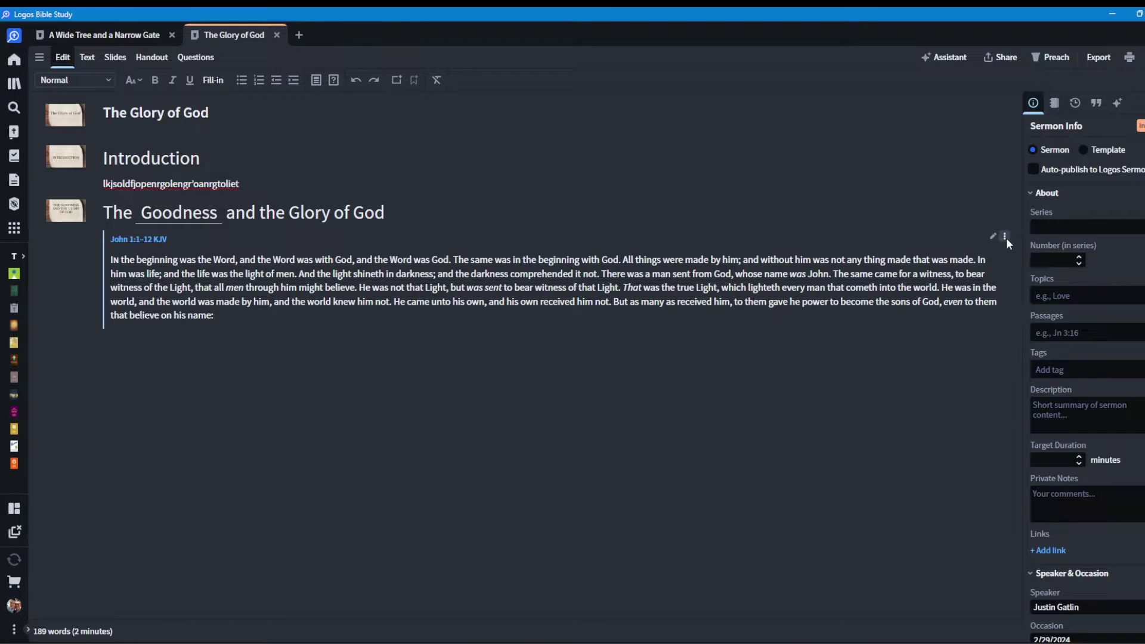
pyautogui.click(1005, 237)
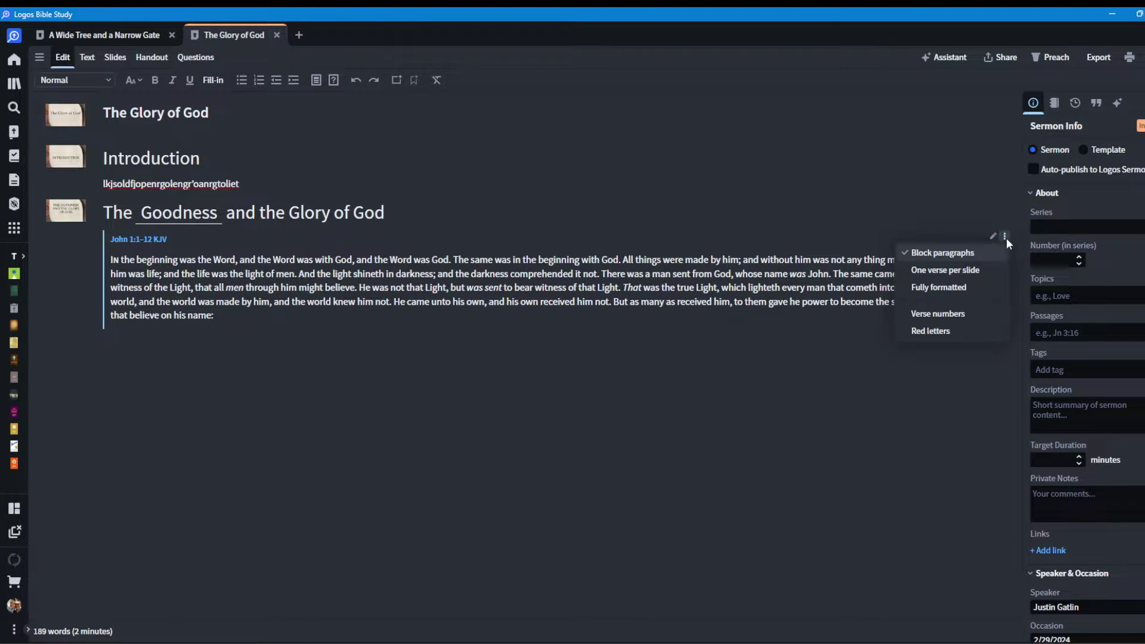
pyautogui.click(985, 269)
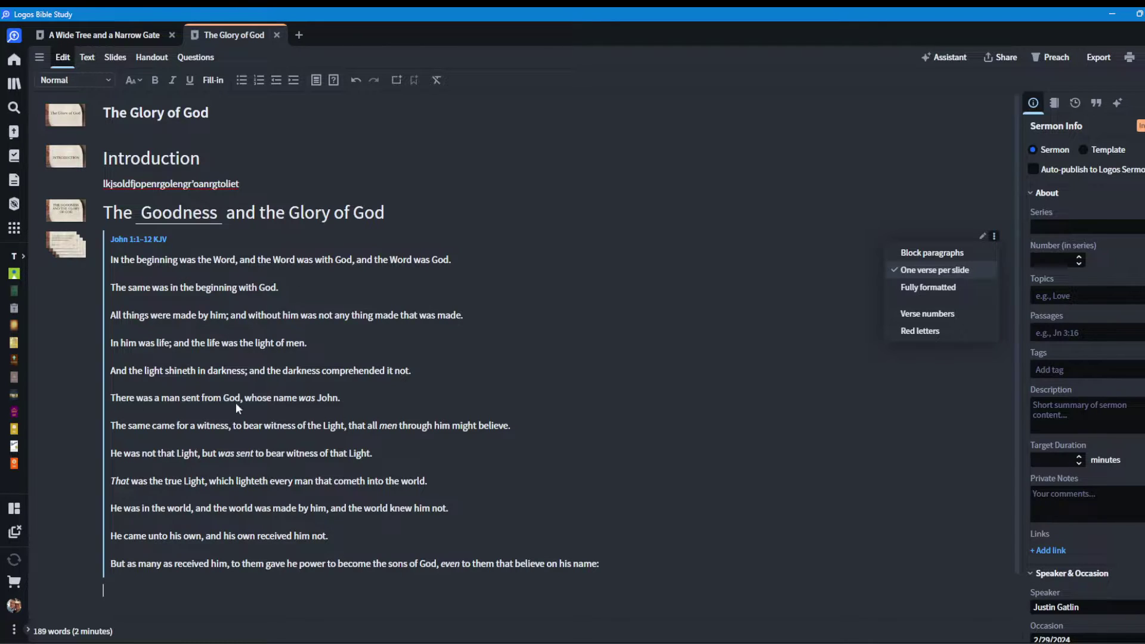
# - Open the John 1:1–12 passage slides for editing in the Media tool and browse the available slide backgrounds
pyautogui.click(60, 244)
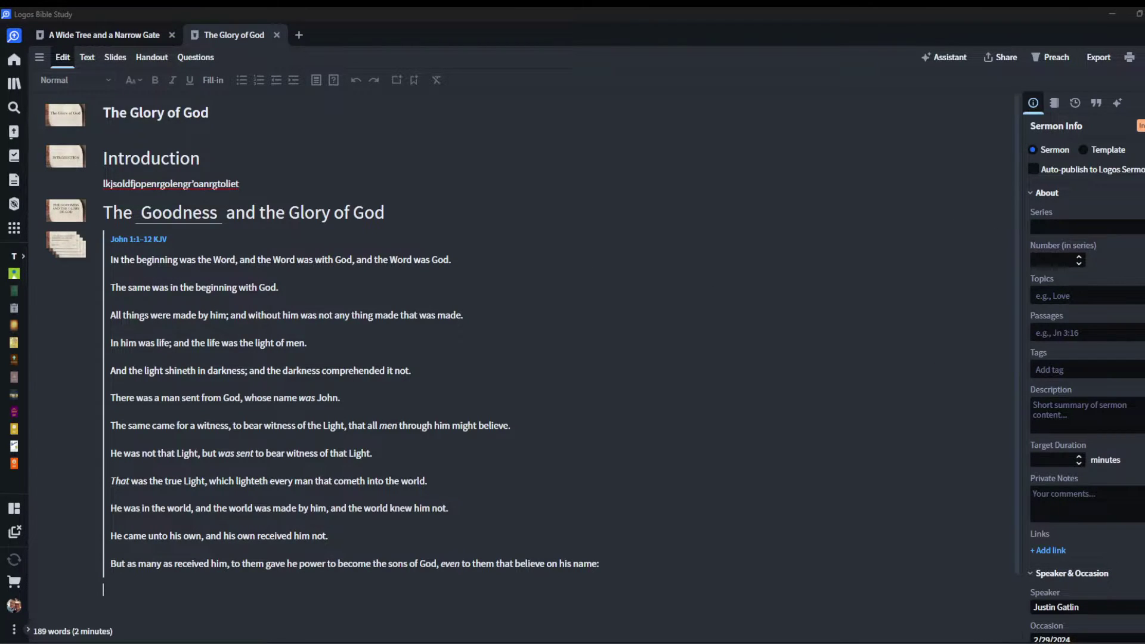
pyautogui.doubleClick(481, 34)
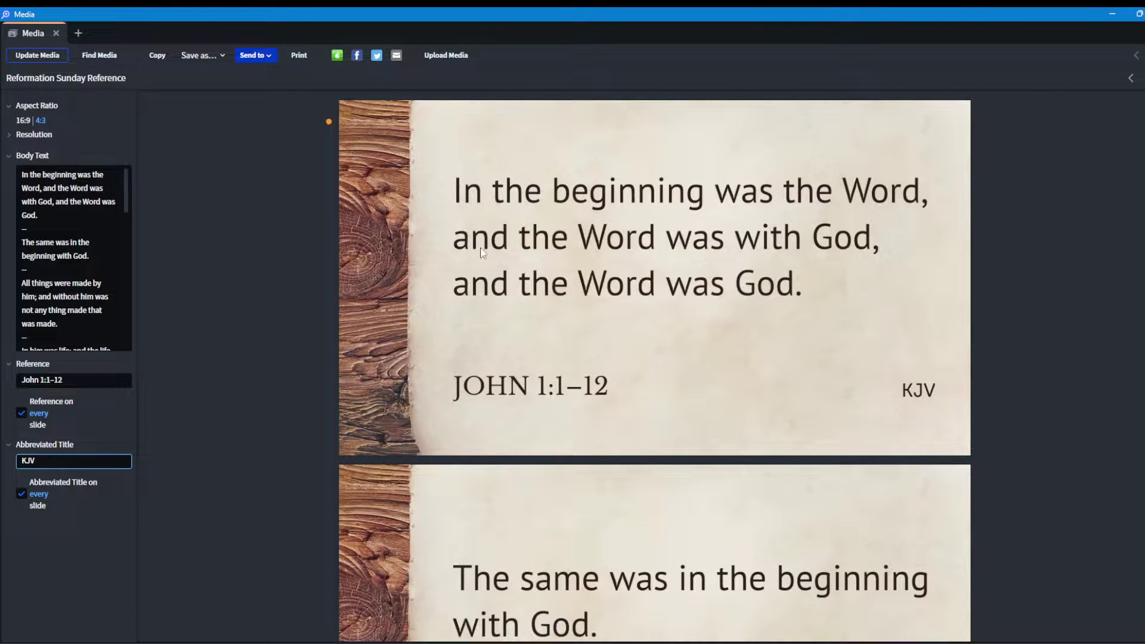
pyautogui.click(108, 55)
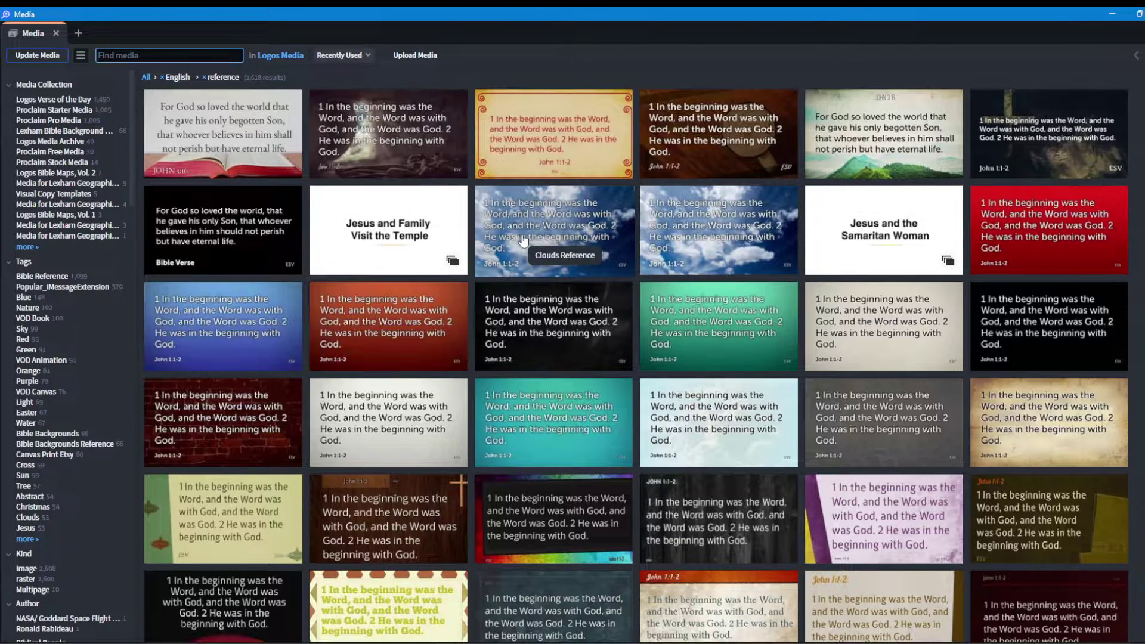
# - Try searching the slide media for bright colors, and remove that search filter
pyautogui.write('bright colors')
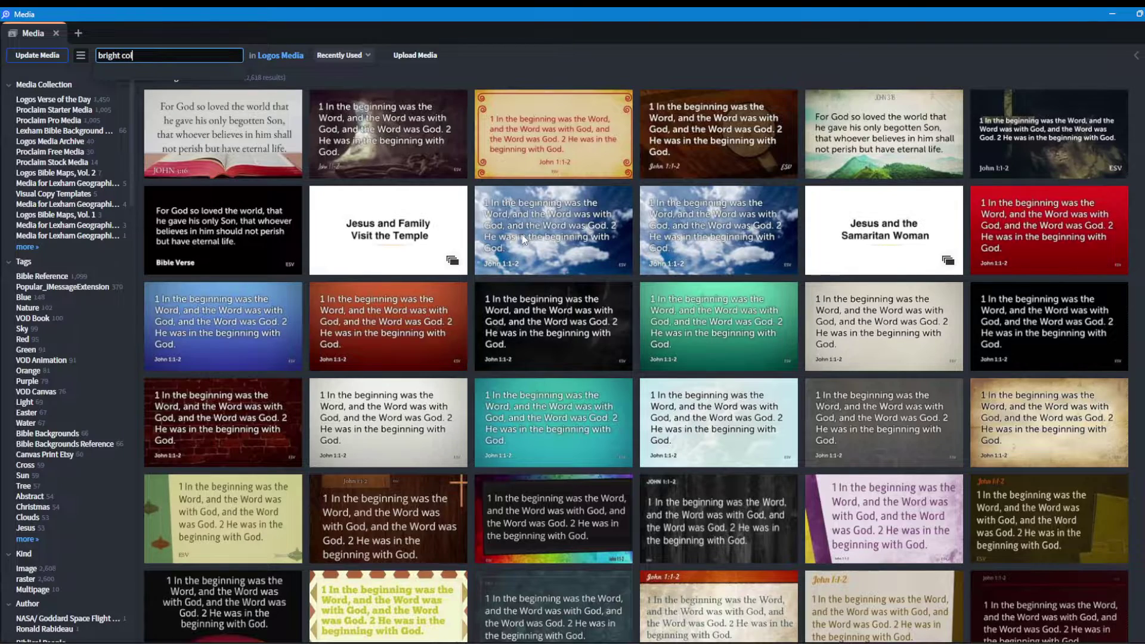
pyautogui.press('Return')
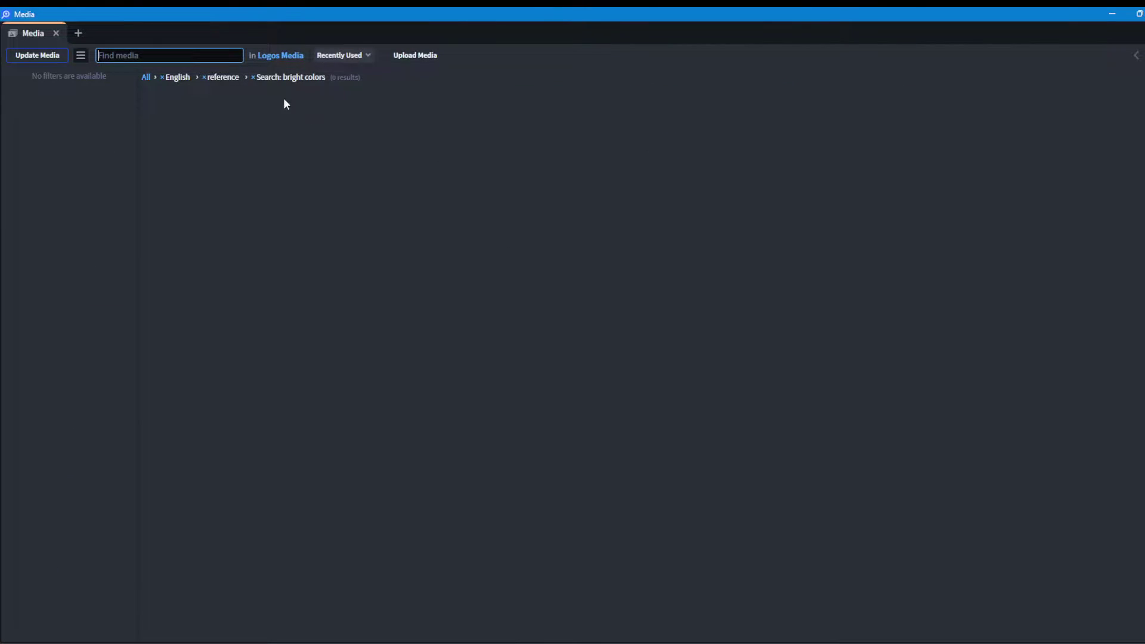
pyautogui.click(253, 77)
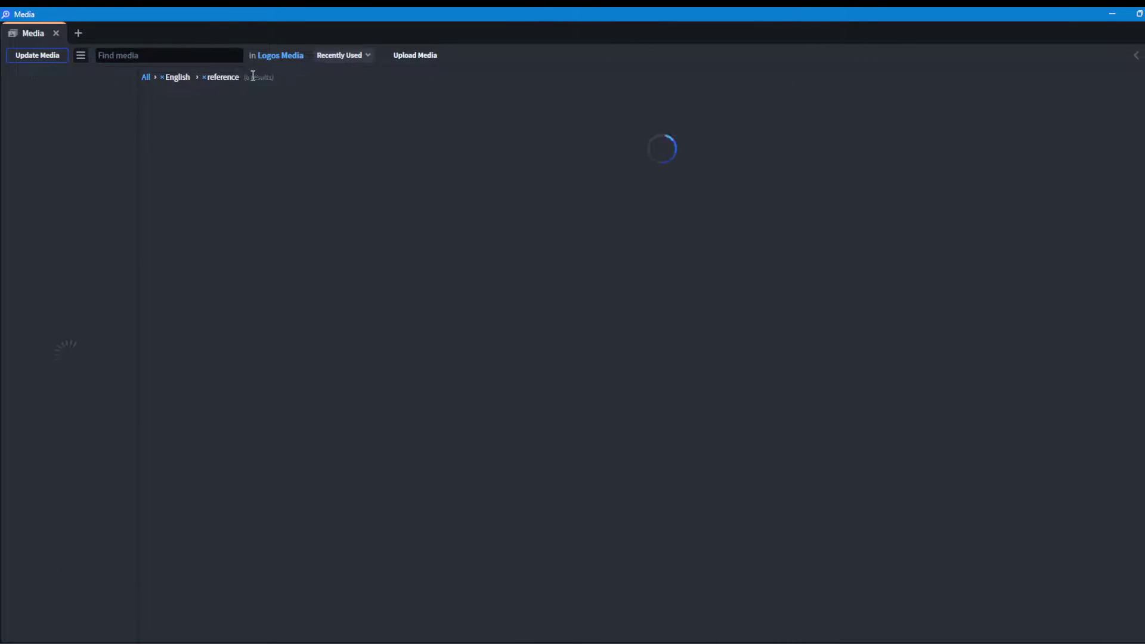
# - Search the slide media for "bright" and apply the Nebula Reference design to the John 1:1–12 slides, with Abbreviated Title on every slide turned off
pyautogui.click(175, 56)
pyautogui.write('bright')
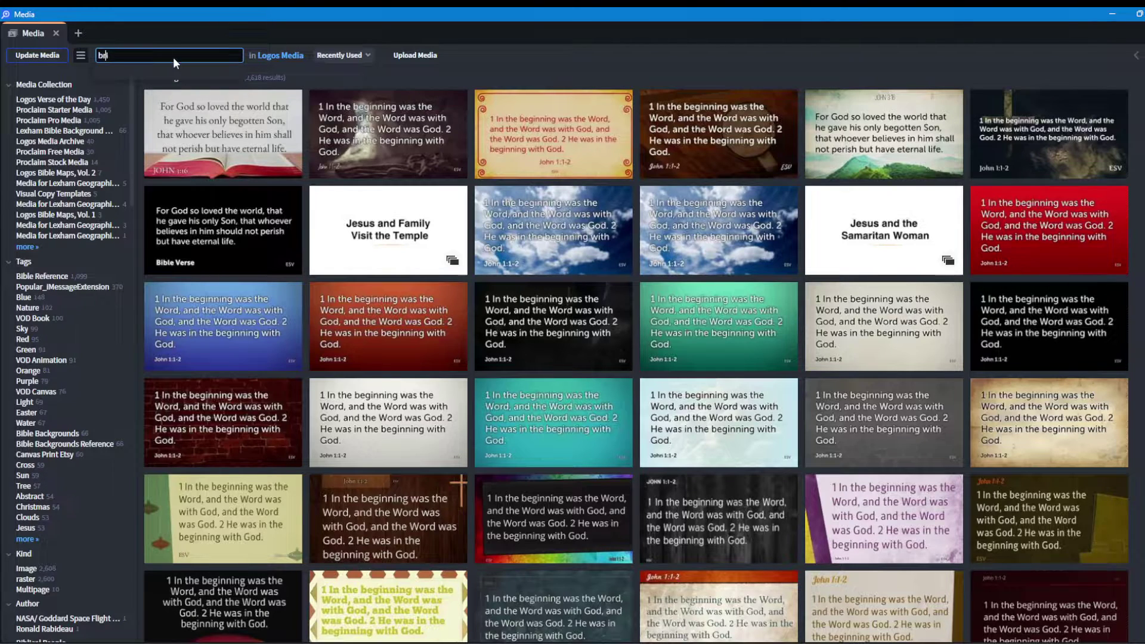
pyautogui.press('Return')
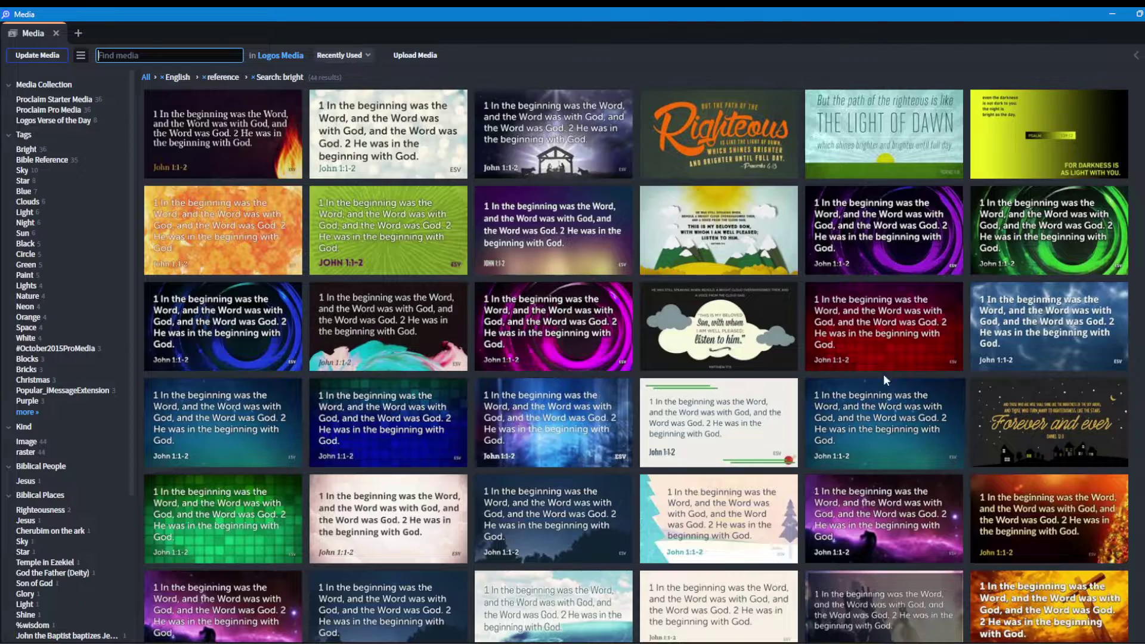
pyautogui.scroll(-2, 614, 342)
pyautogui.scroll(-2, 614, 342)
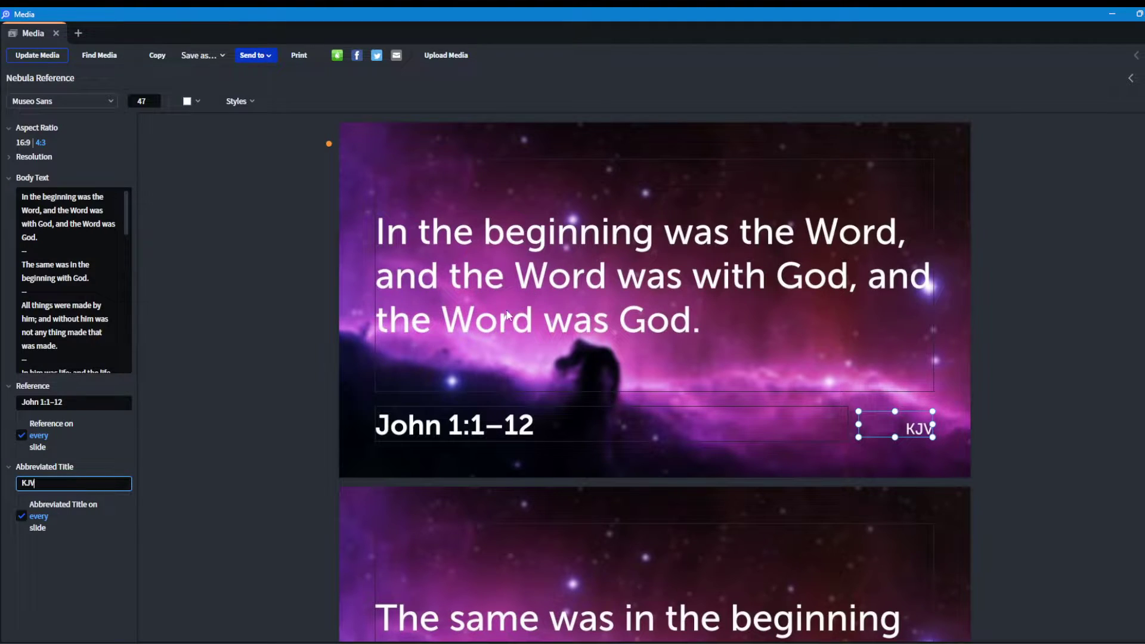
pyautogui.click(22, 516)
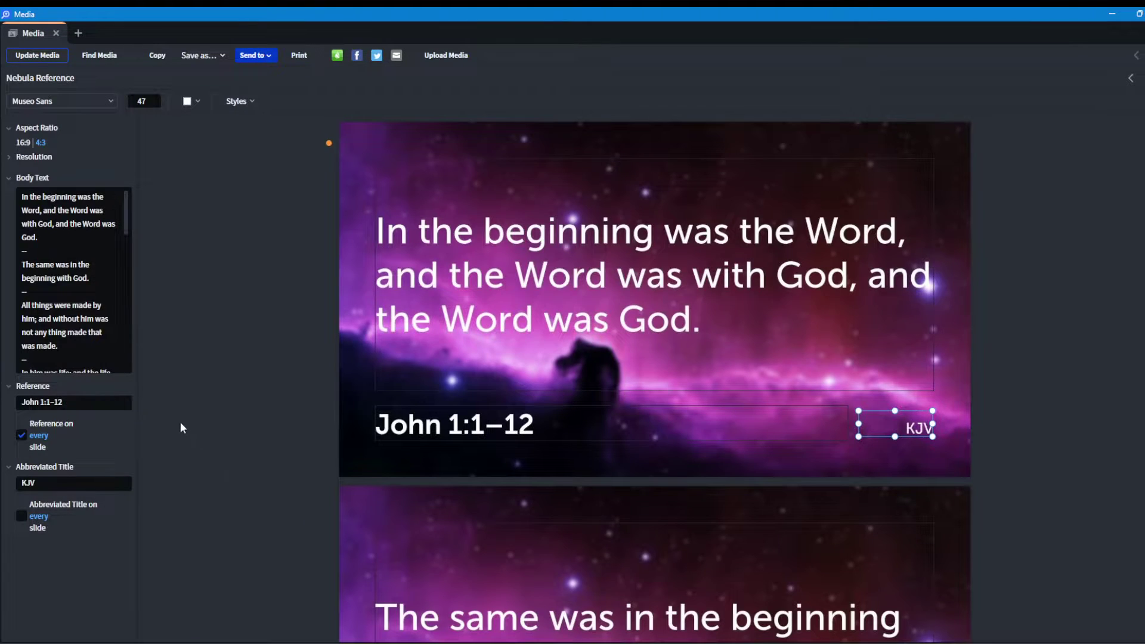
pyautogui.click(54, 56)
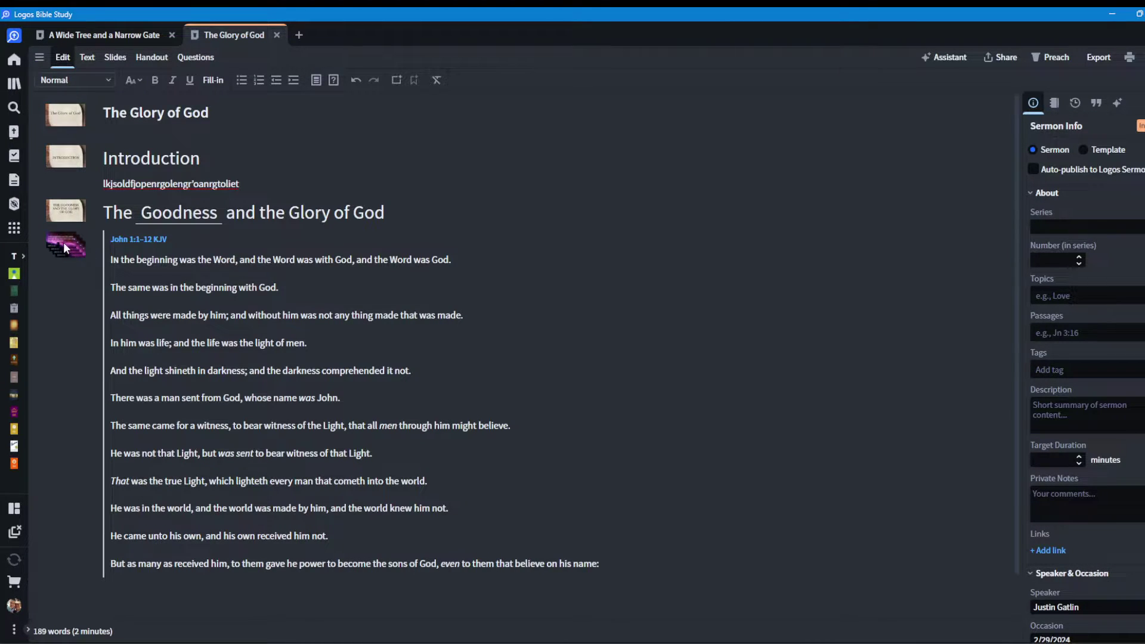
# - Apply the John 1:1–12 passage slide's style to all slides in the sermon
pyautogui.click(63, 242)
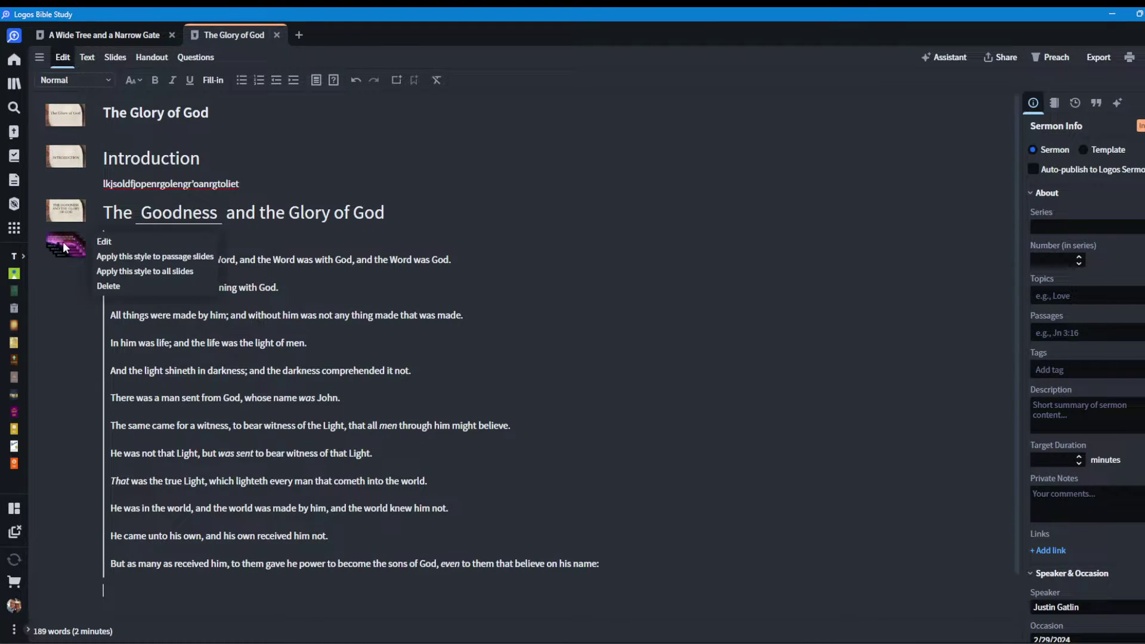
pyautogui.click(138, 271)
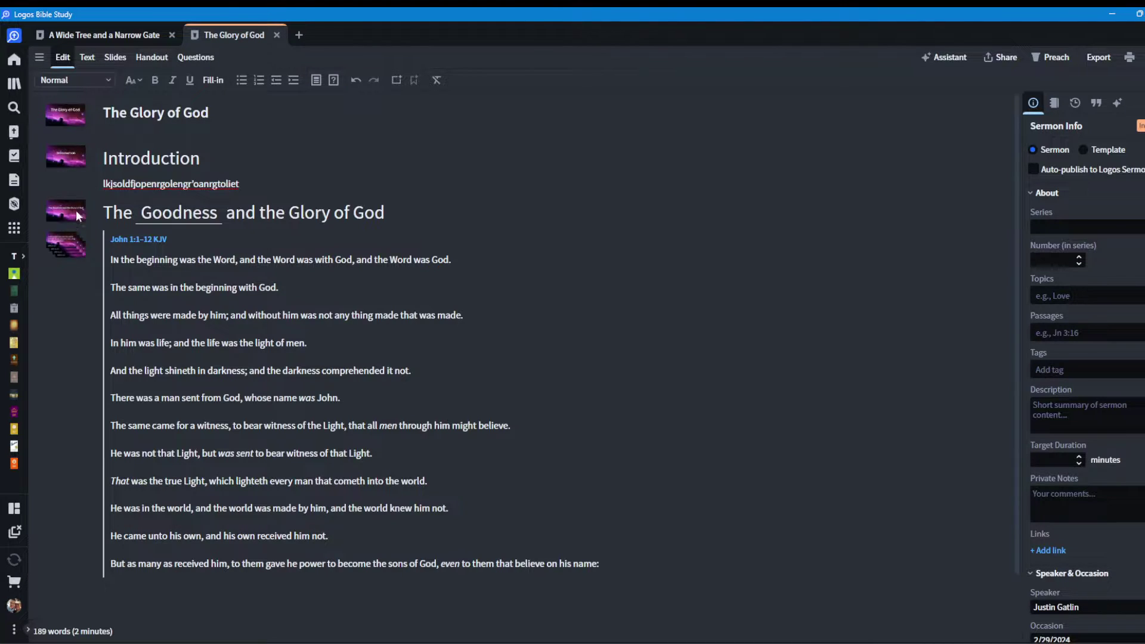
pyautogui.scroll(-1, 69, 178)
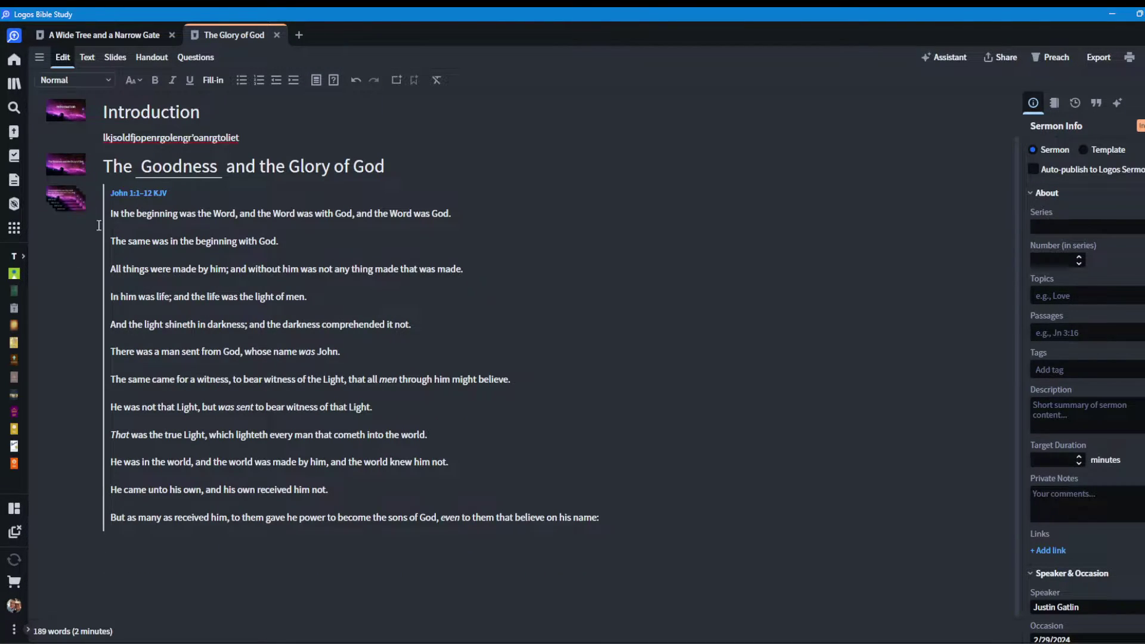
pyautogui.scroll(1, 67, 167)
pyautogui.click(210, 596)
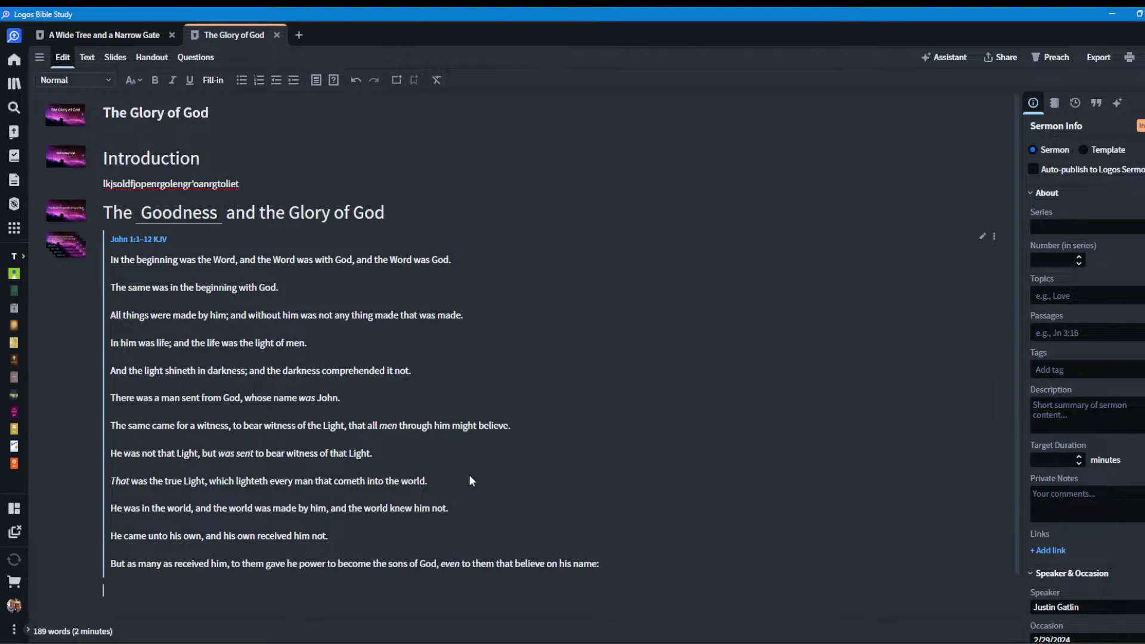
pyautogui.scroll(-1, 583, 468)
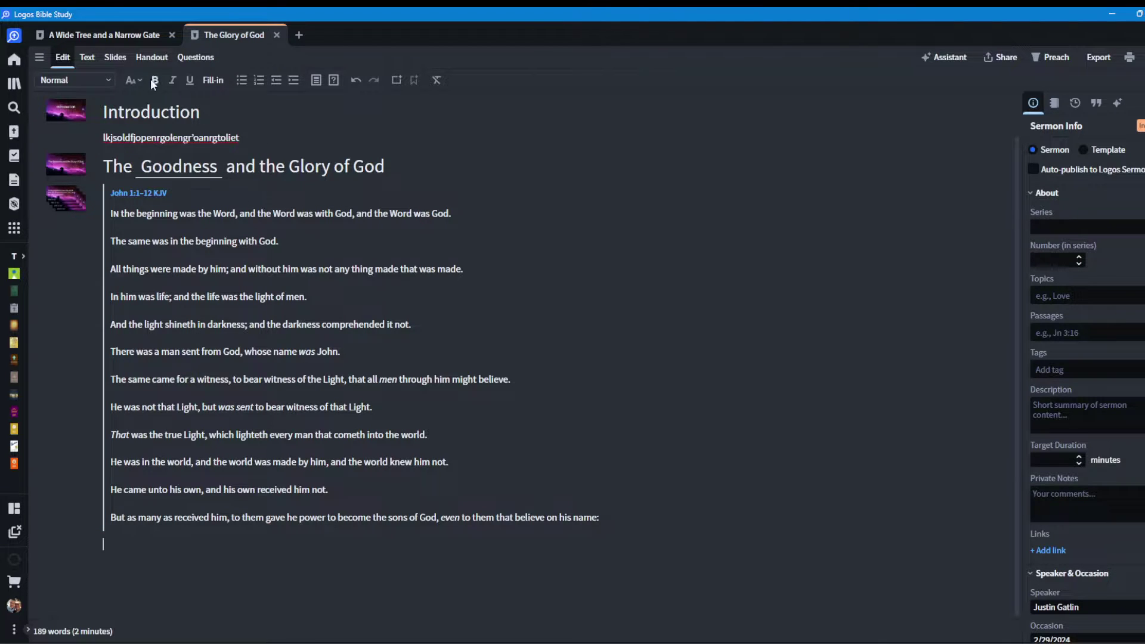
# - Preview the sermon's slides and handout, and hide the fill-in answers in the handout
pyautogui.click(150, 60)
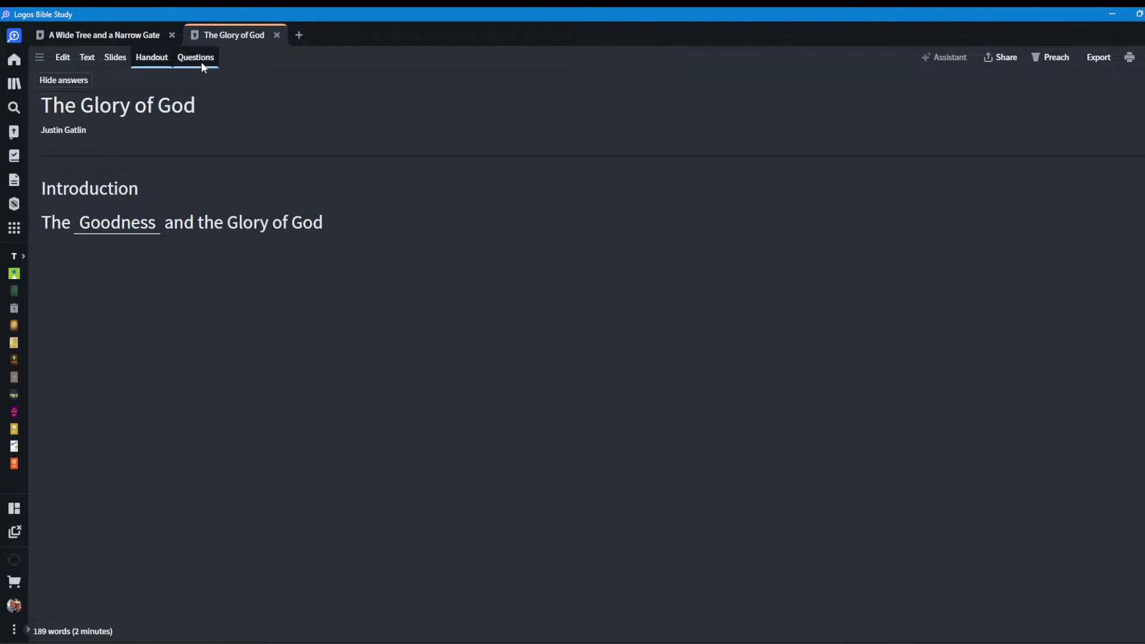
pyautogui.click(115, 57)
pyautogui.click(151, 57)
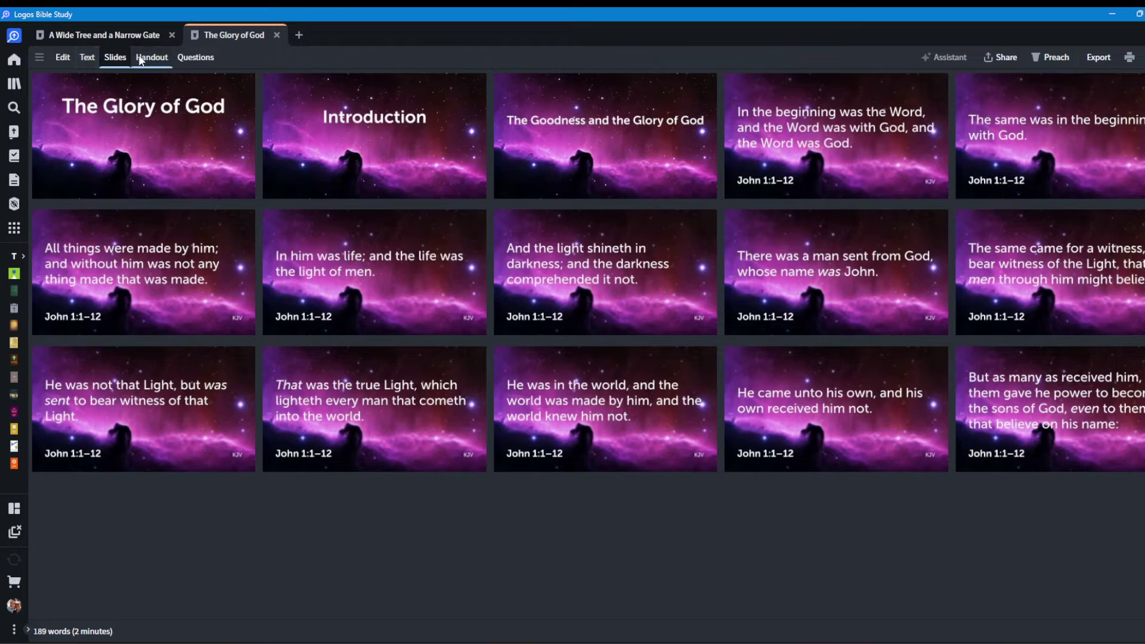
pyautogui.click(63, 79)
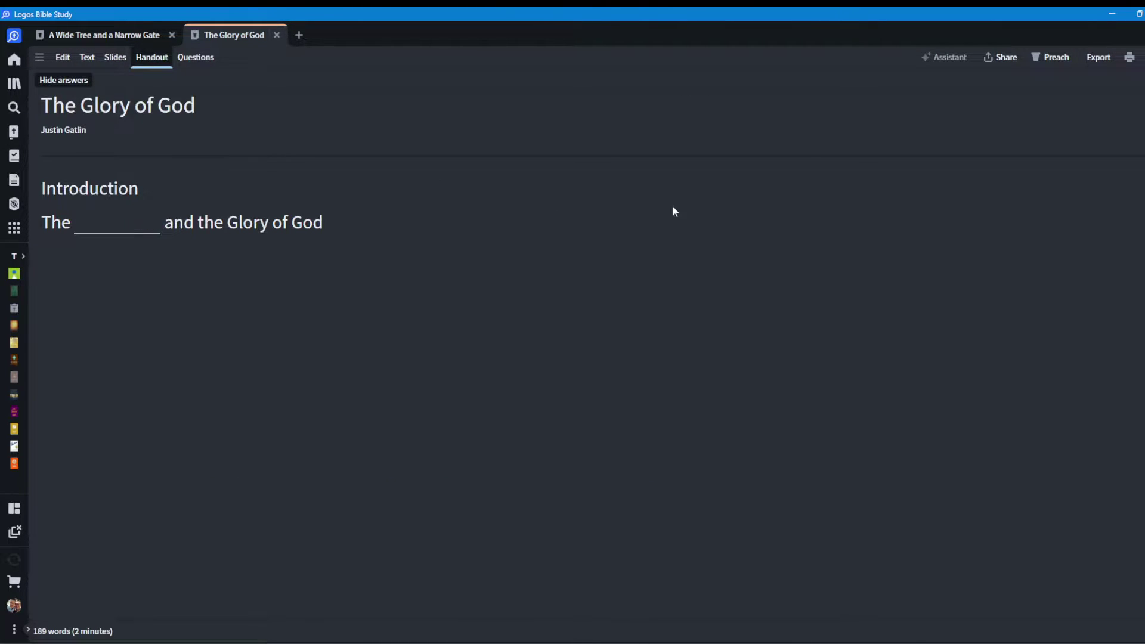
# - Check the print preview of the handout and close it without printing or exporting
pyautogui.click(1095, 57)
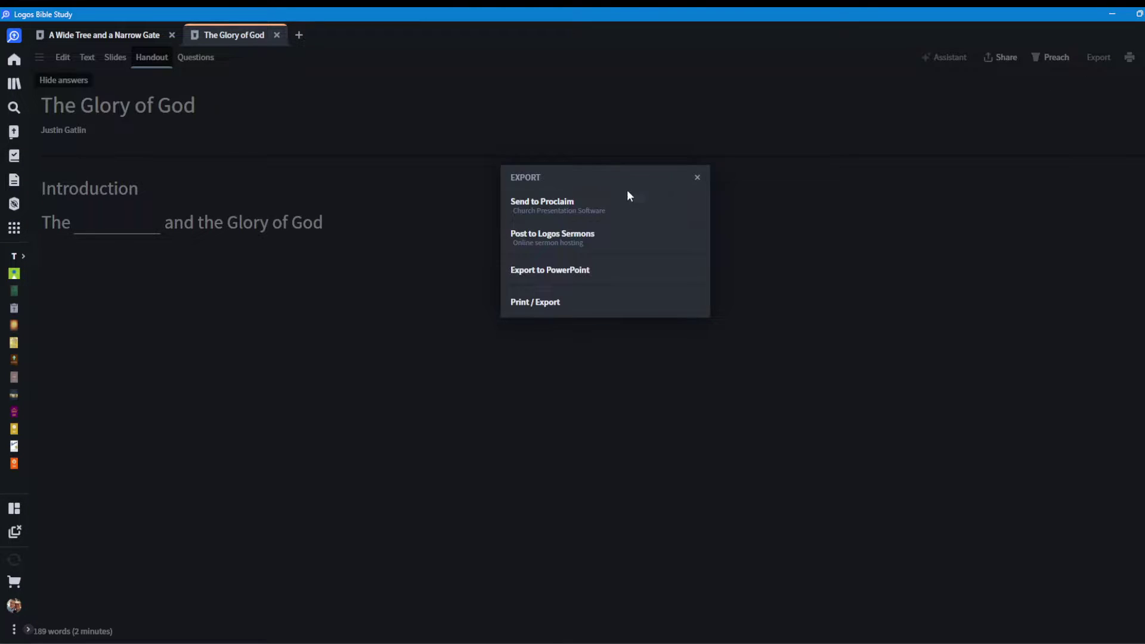
pyautogui.click(592, 301)
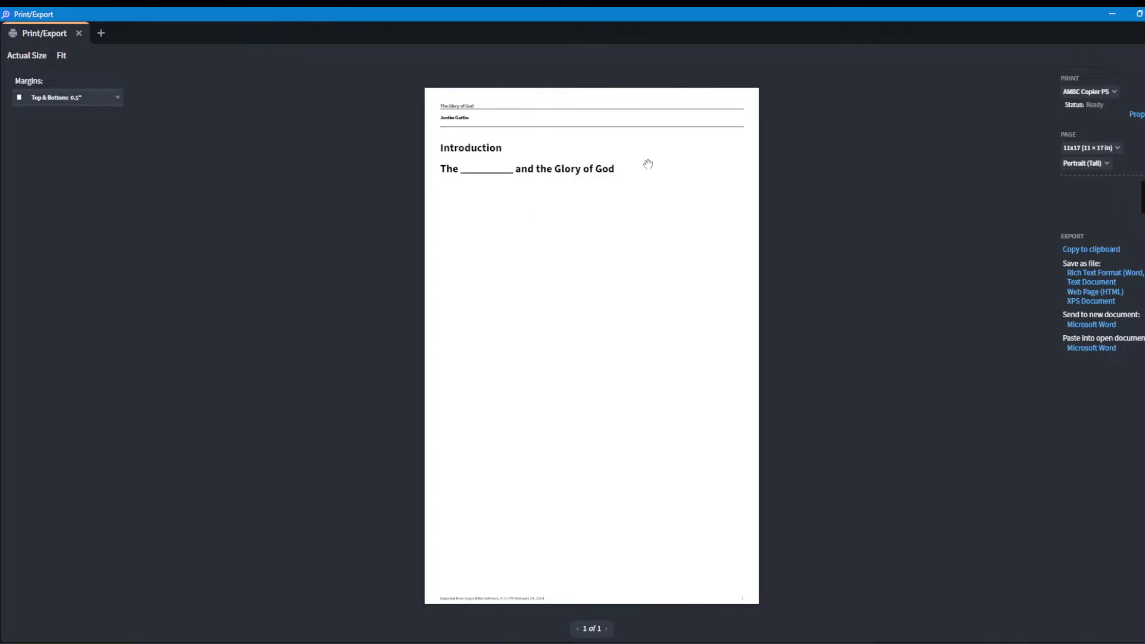
pyautogui.click(1144, 14)
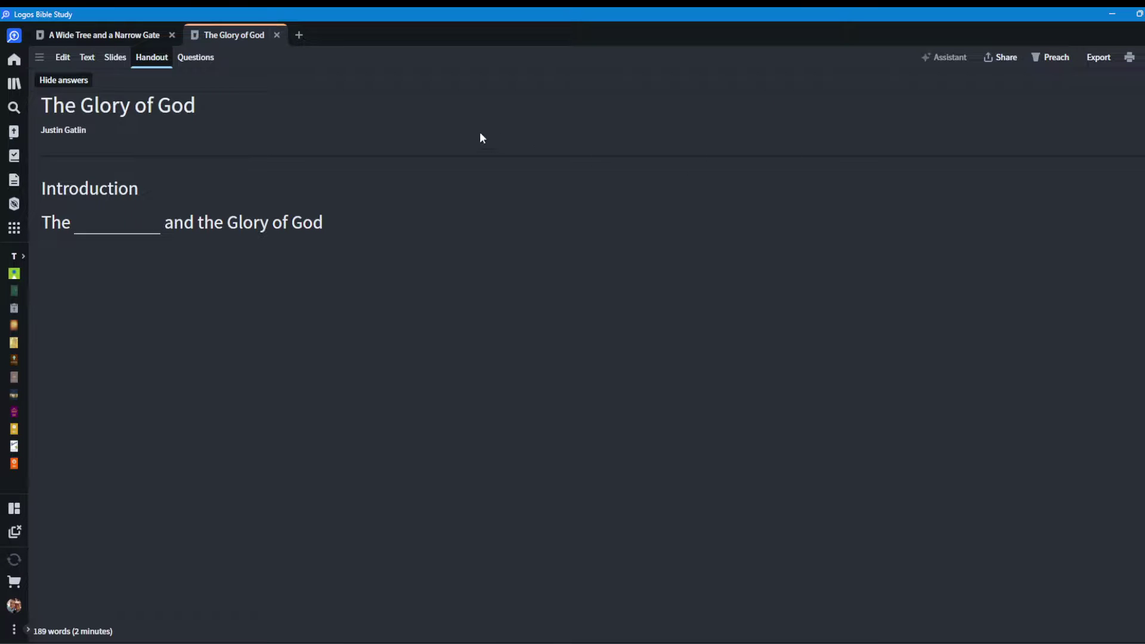
# - Review the sermon's slides and text versions, and return to editing the sermon
pyautogui.click(108, 62)
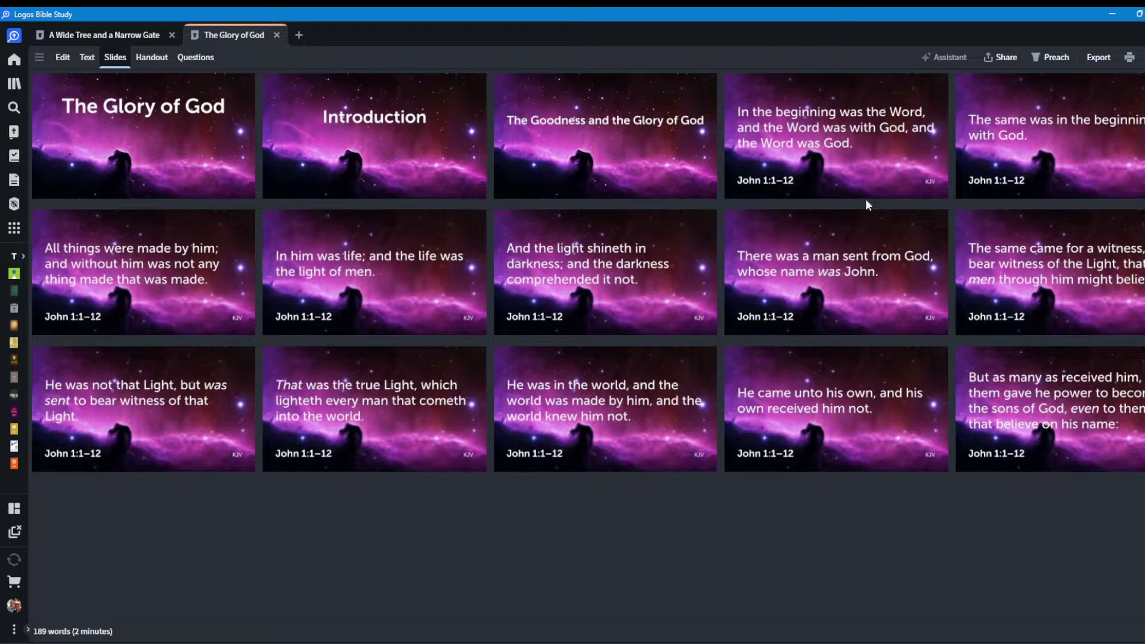
pyautogui.click(86, 57)
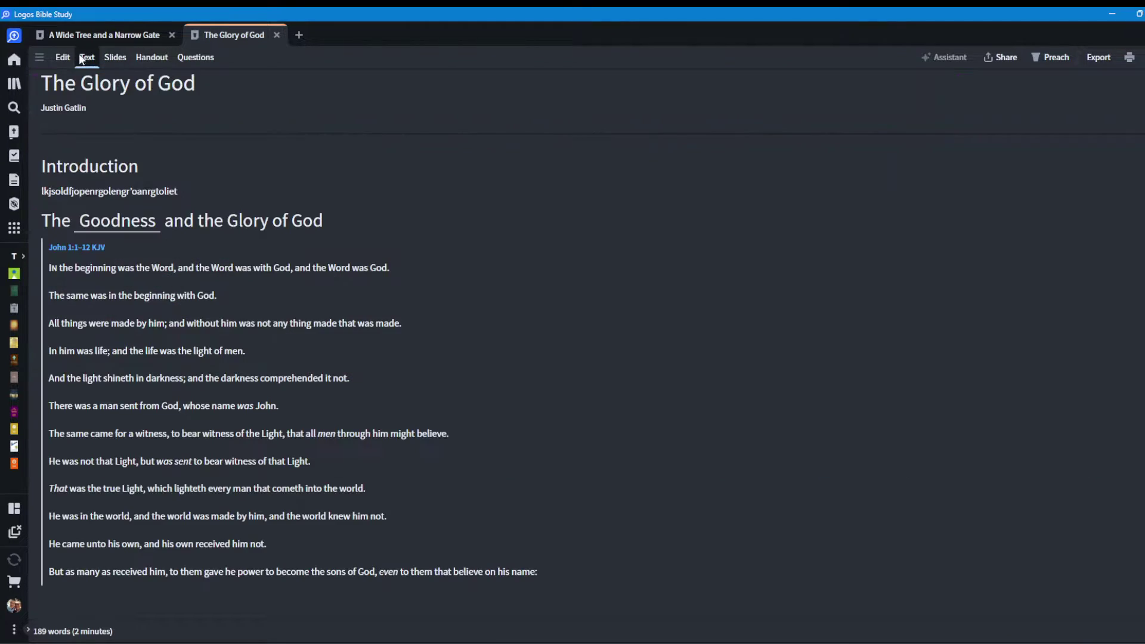
pyautogui.click(68, 58)
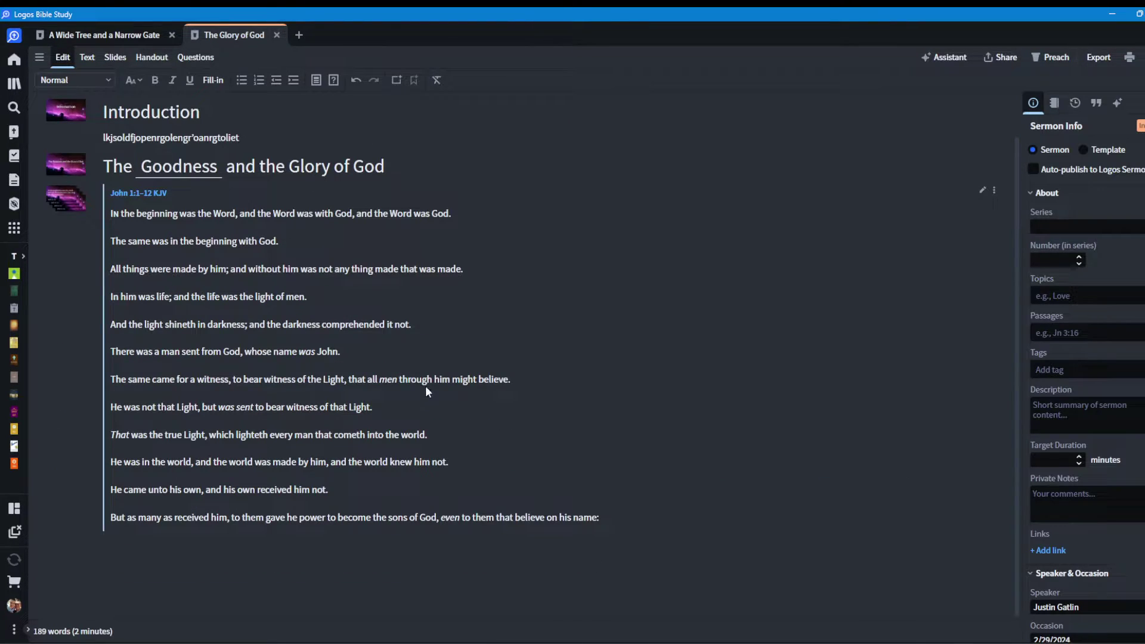
pyautogui.scroll(1, 576, 441)
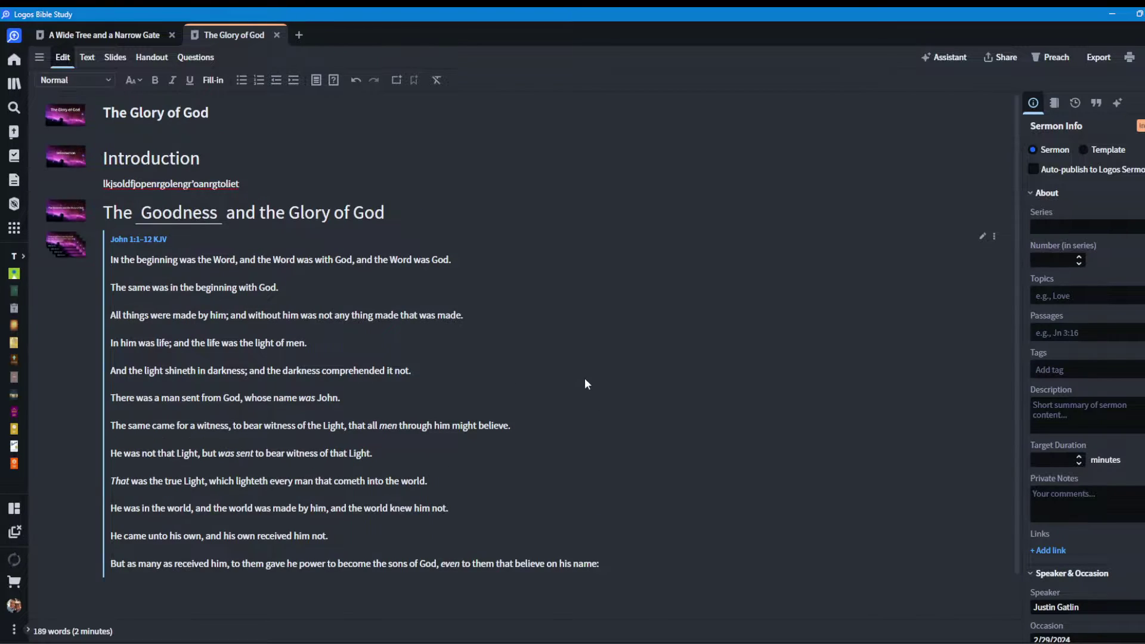
pyautogui.scroll(-1, 592, 338)
pyautogui.scroll(1, 594, 338)
# - Try to export the sermon to PowerPoint as fully rendered slides under the file name The Glory of God.pptx, and look for the open presentation
pyautogui.click(1090, 57)
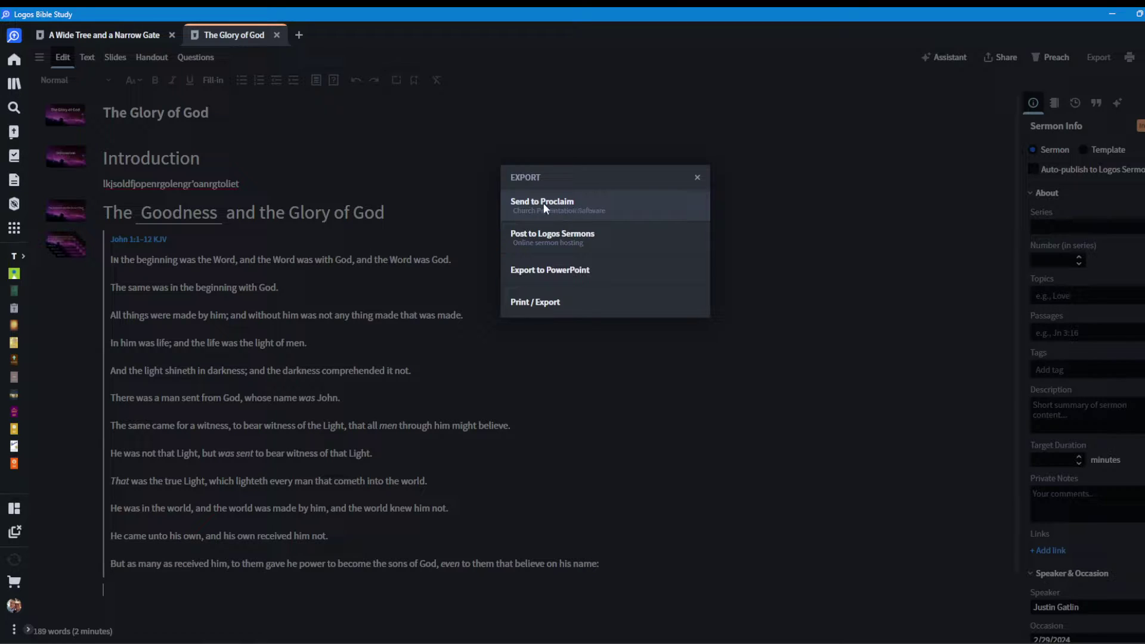
pyautogui.click(574, 276)
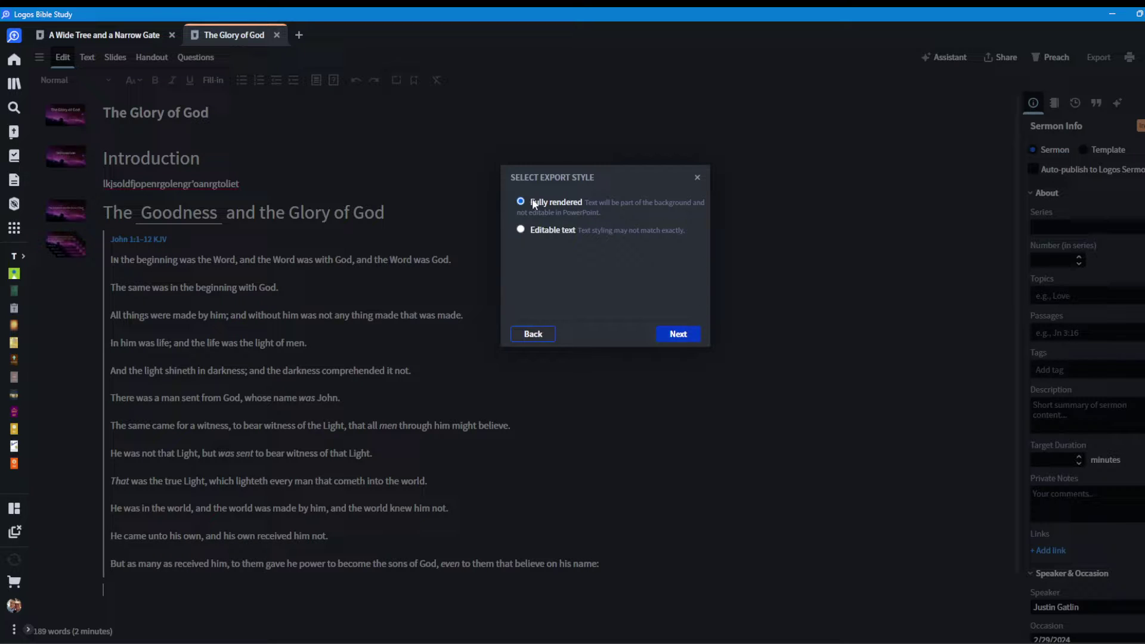
pyautogui.click(681, 333)
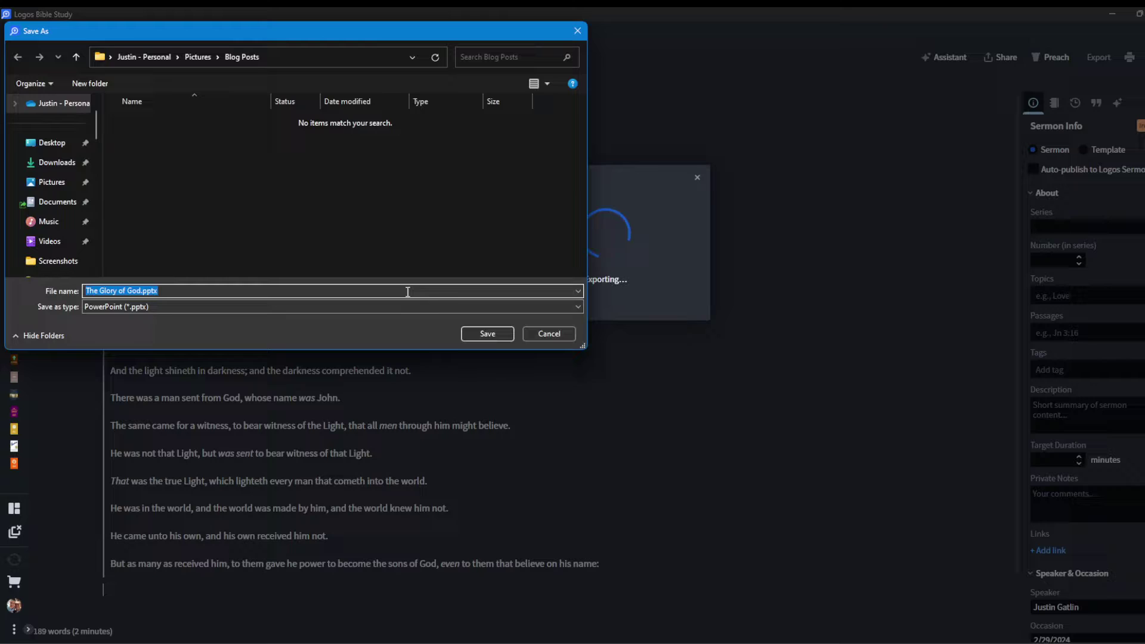
pyautogui.click(489, 336)
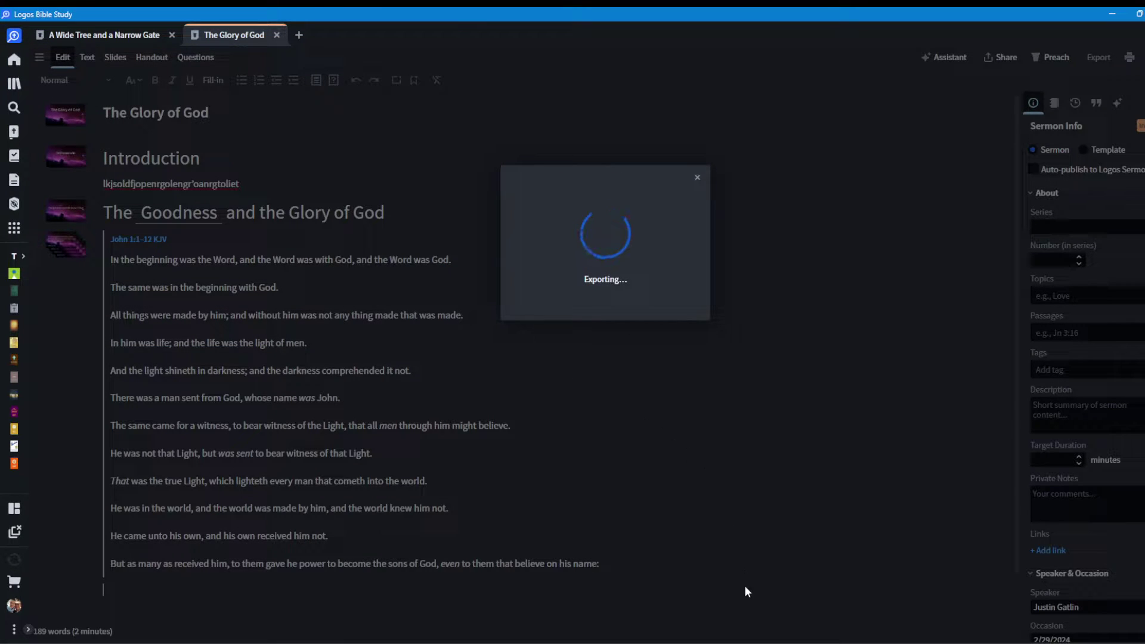
pyautogui.moveTo(742, 641)
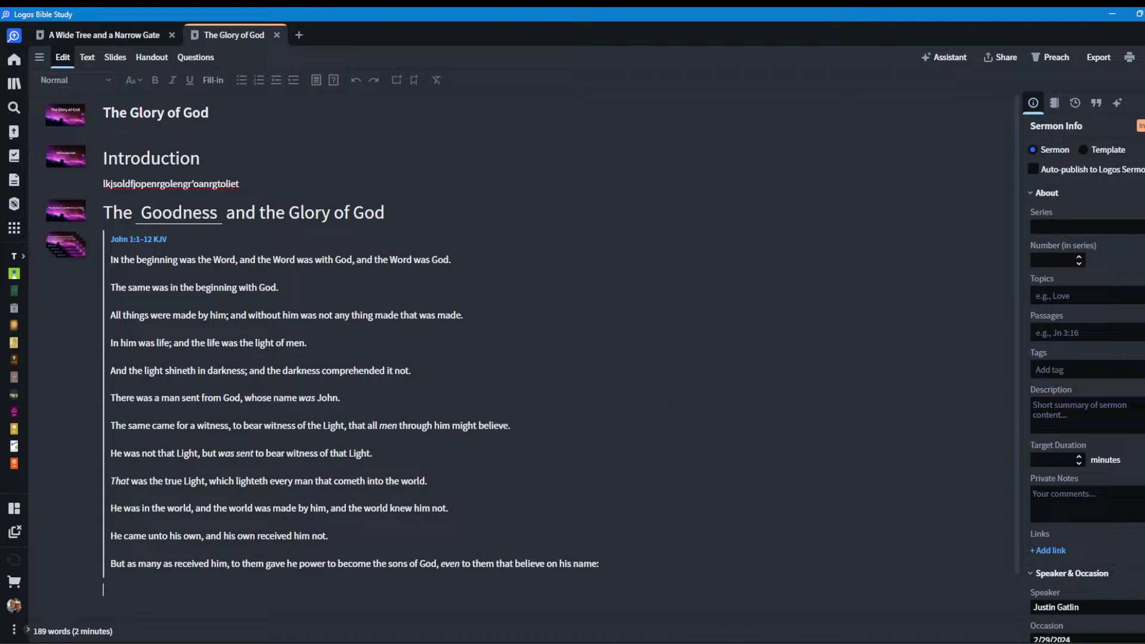
pyautogui.click(743, 642)
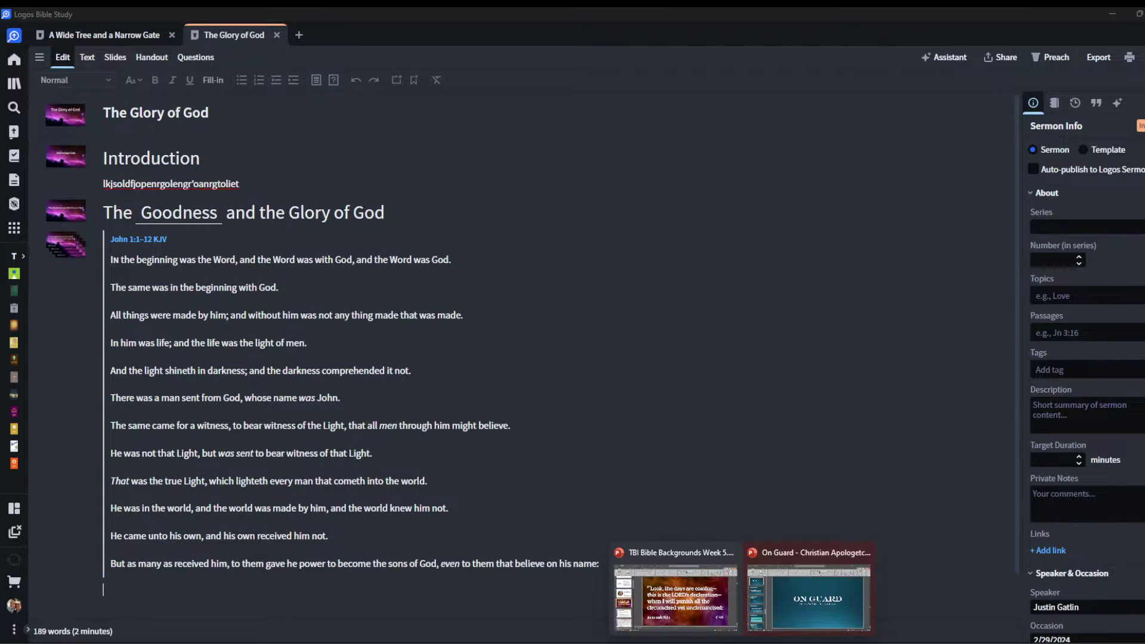
pyautogui.click(681, 511)
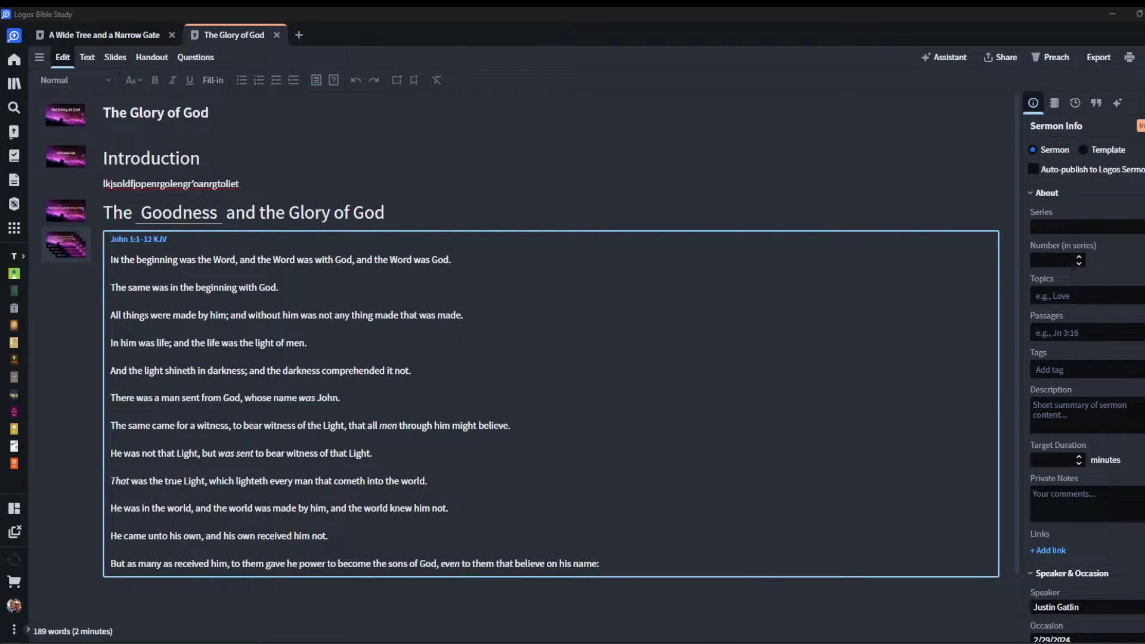
pyautogui.moveTo(583, 640)
# - Export the sermon to PowerPoint as fully rendered slides, saving it as The Glory of God.pptx in the Blog Posts folder
pyautogui.click(1095, 57)
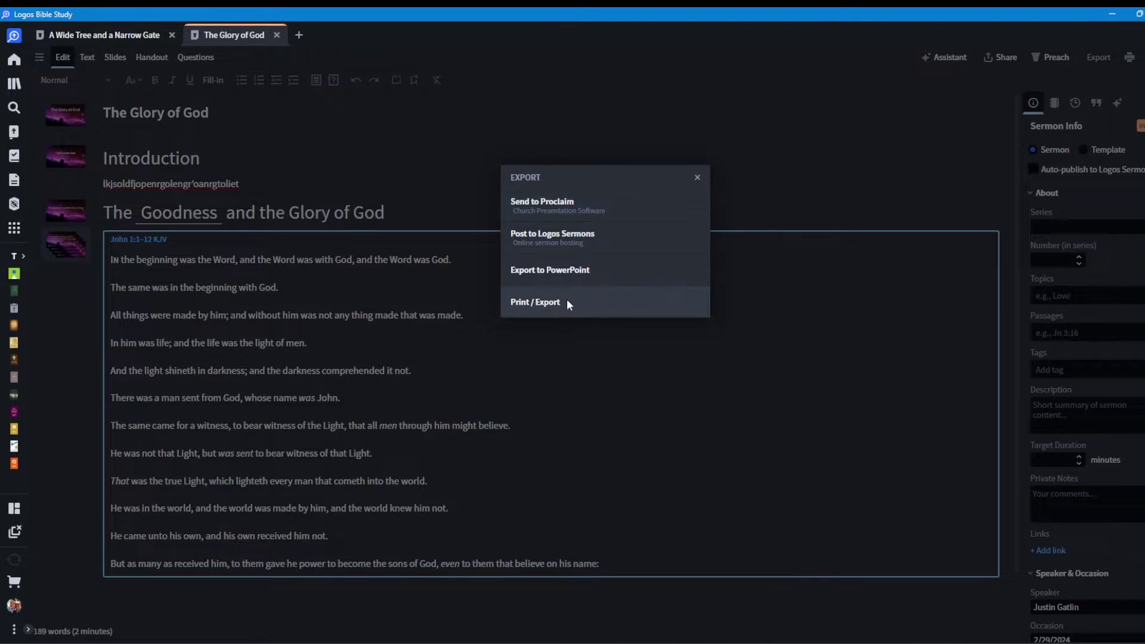
pyautogui.click(567, 268)
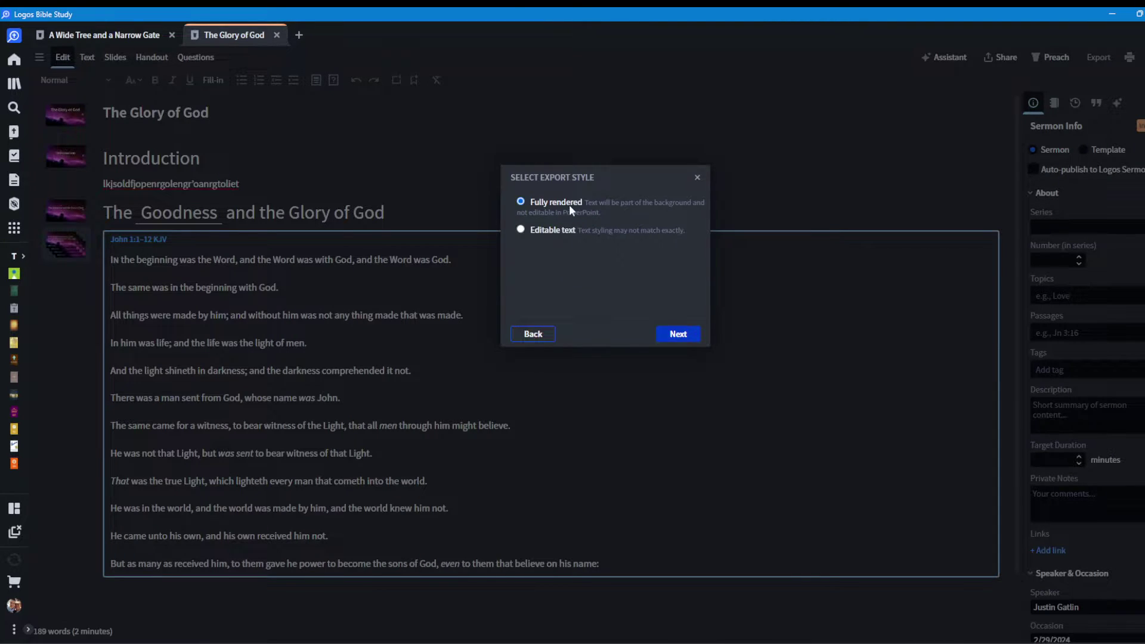
pyautogui.click(678, 332)
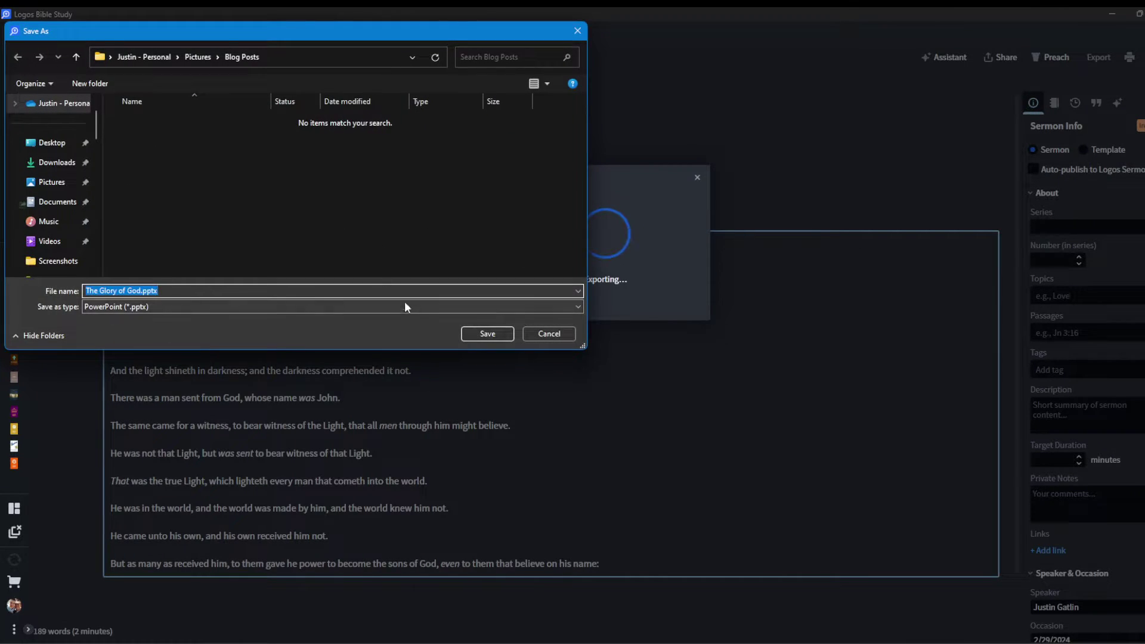
pyautogui.click(473, 336)
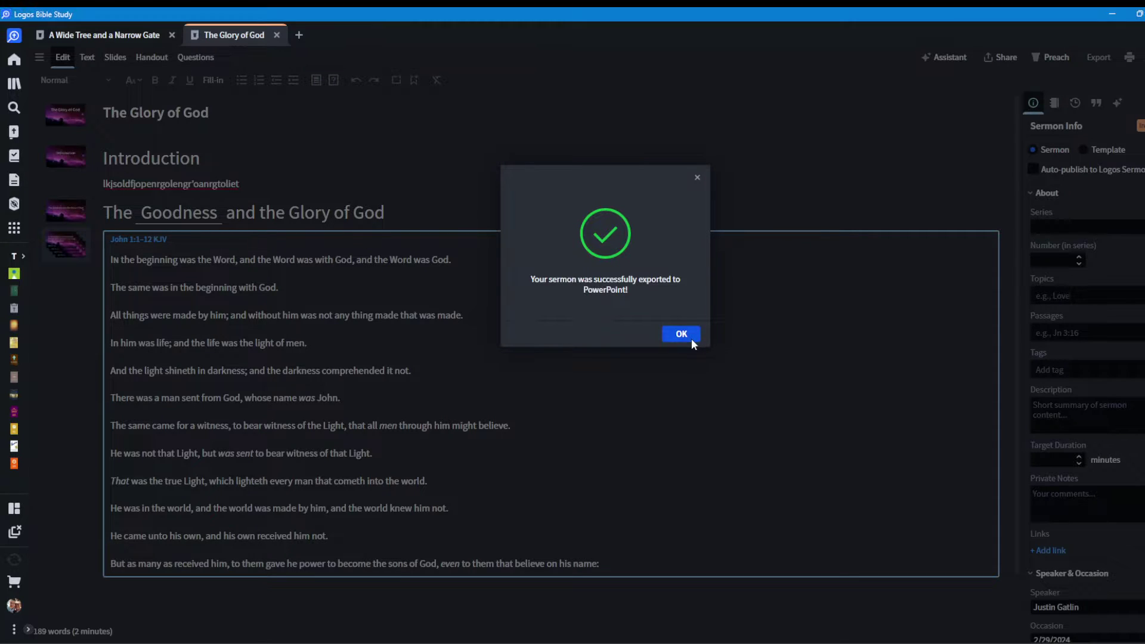
pyautogui.click(692, 338)
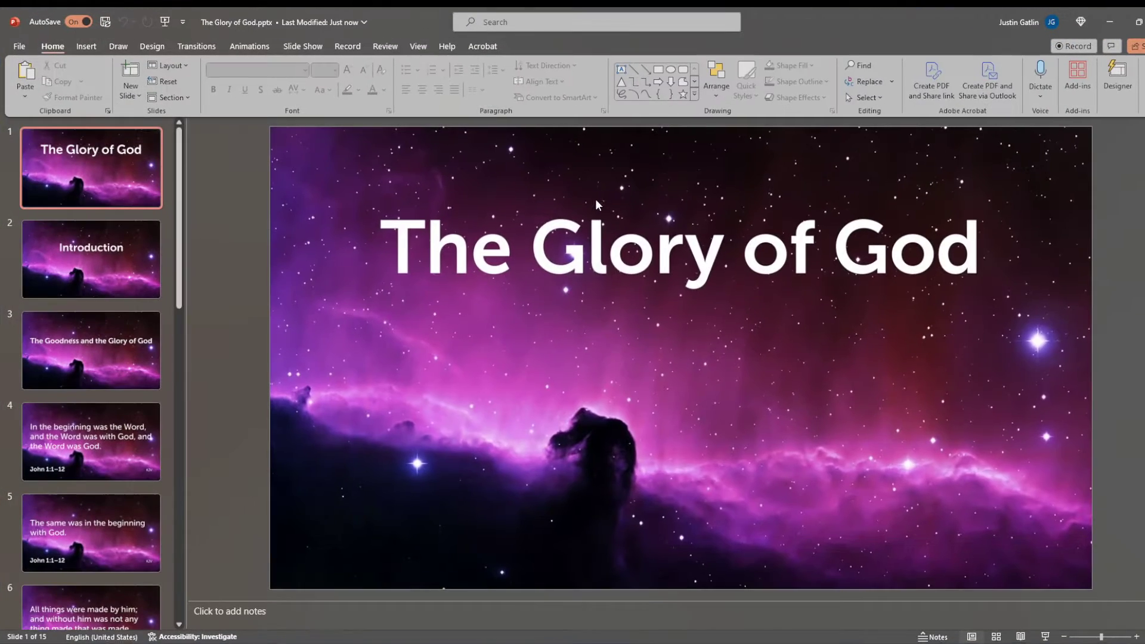
# - Look through the exported The Glory of God slides in PowerPoint, from the heading slides to the last John 1:1–12 verses
pyautogui.click(62, 349)
pyautogui.scroll(-5, 63, 349)
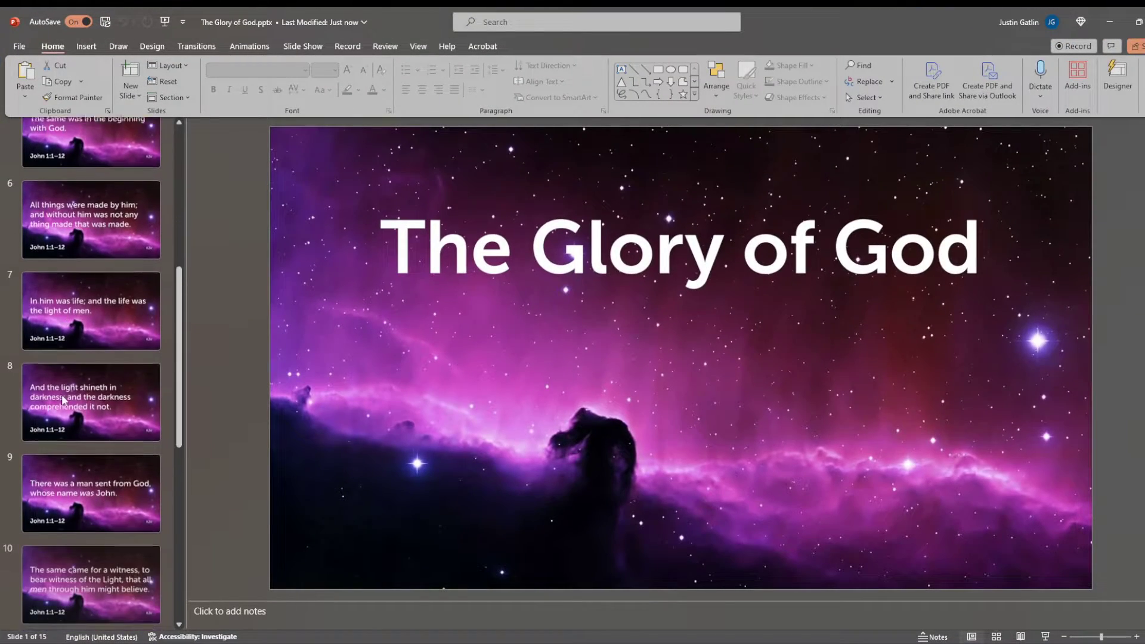
pyautogui.click(90, 480)
pyautogui.click(115, 545)
pyautogui.scroll(-3, 116, 476)
pyautogui.click(112, 505)
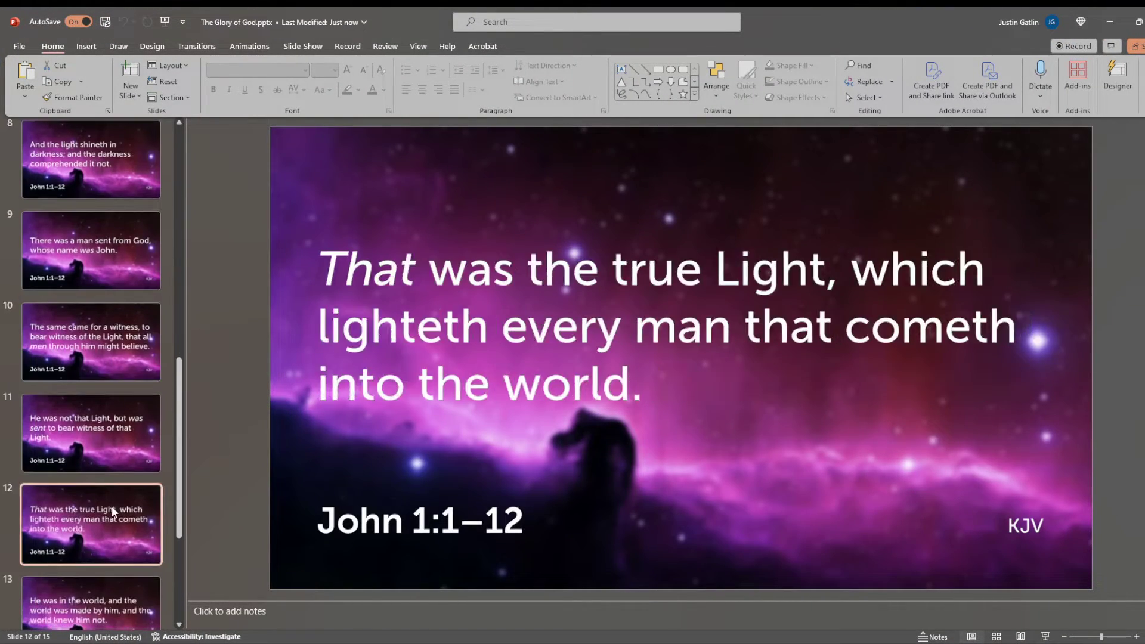
pyautogui.click(107, 429)
pyautogui.click(98, 272)
pyautogui.scroll(-1, 101, 280)
pyautogui.scroll(-2, 101, 288)
pyautogui.click(101, 288)
pyautogui.click(120, 495)
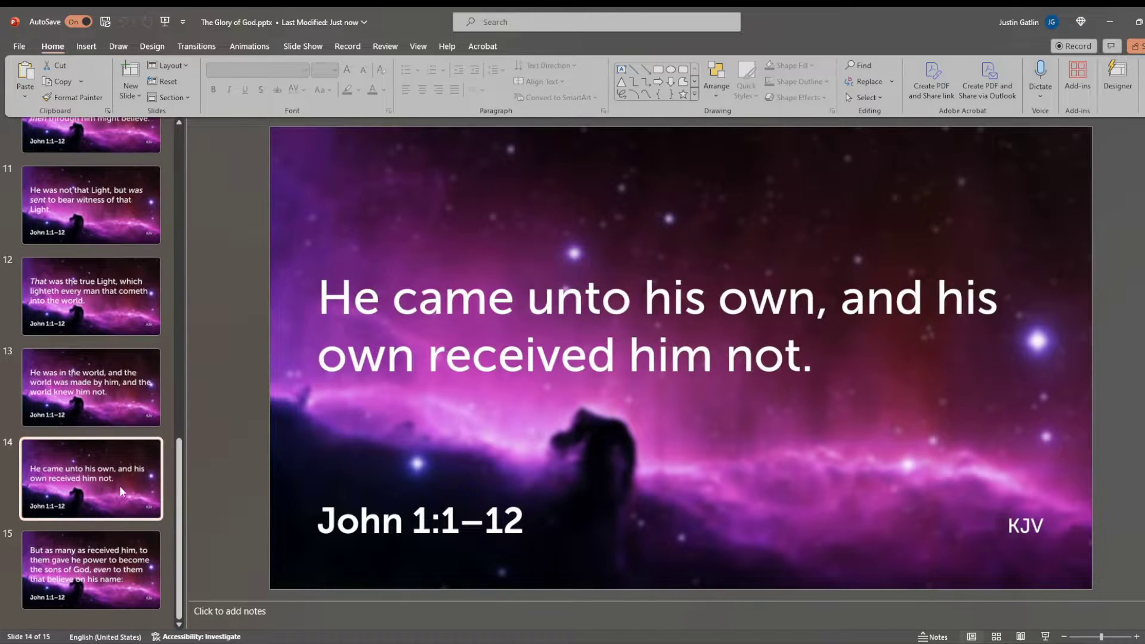
# - View the last exported slide, leave PowerPoint and open The Glory of God sermon from Logos in Preaching Mode
pyautogui.click(108, 537)
pyautogui.click(1110, 22)
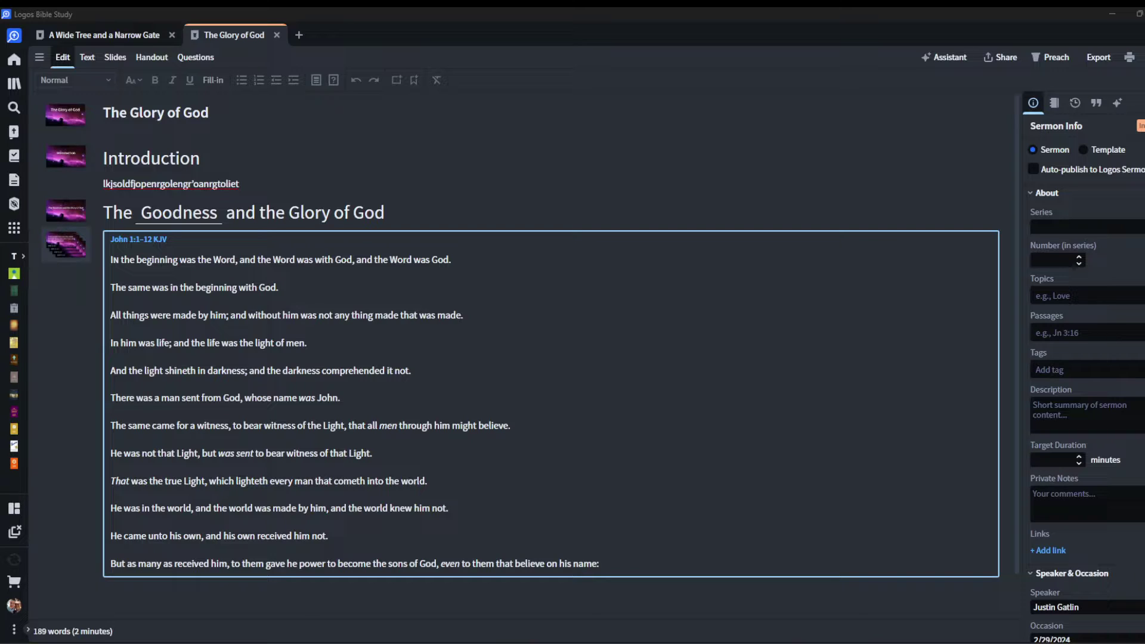
pyautogui.click(1045, 56)
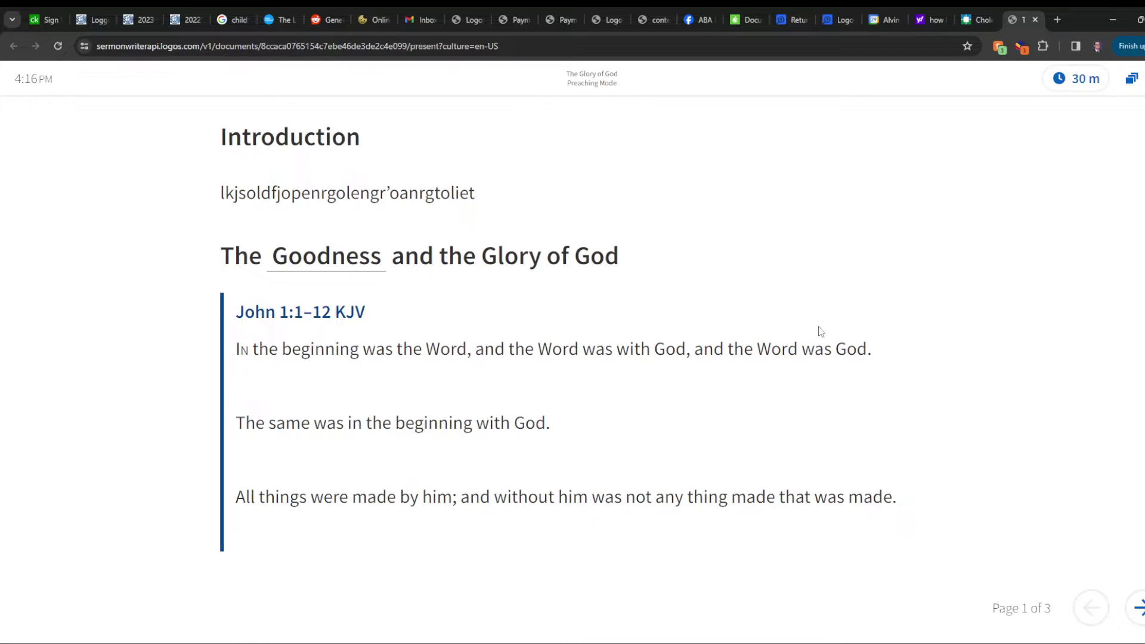
# - Page forward and back through the sermon in Preaching Mode to see how the outline and John 1:1–12 verses read
pyautogui.moveTo(690, 362); pyautogui.dragTo(731, 325)
pyautogui.click(920, 249)
pyautogui.click(1139, 608)
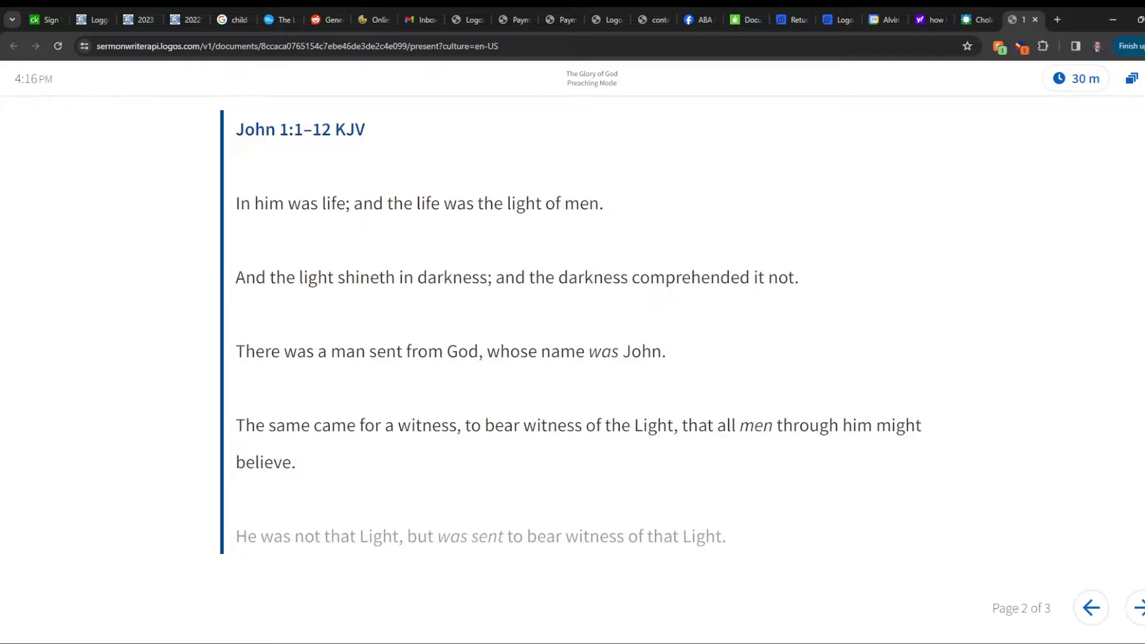
pyautogui.click(1139, 608)
pyautogui.click(1093, 607)
pyautogui.click(1098, 609)
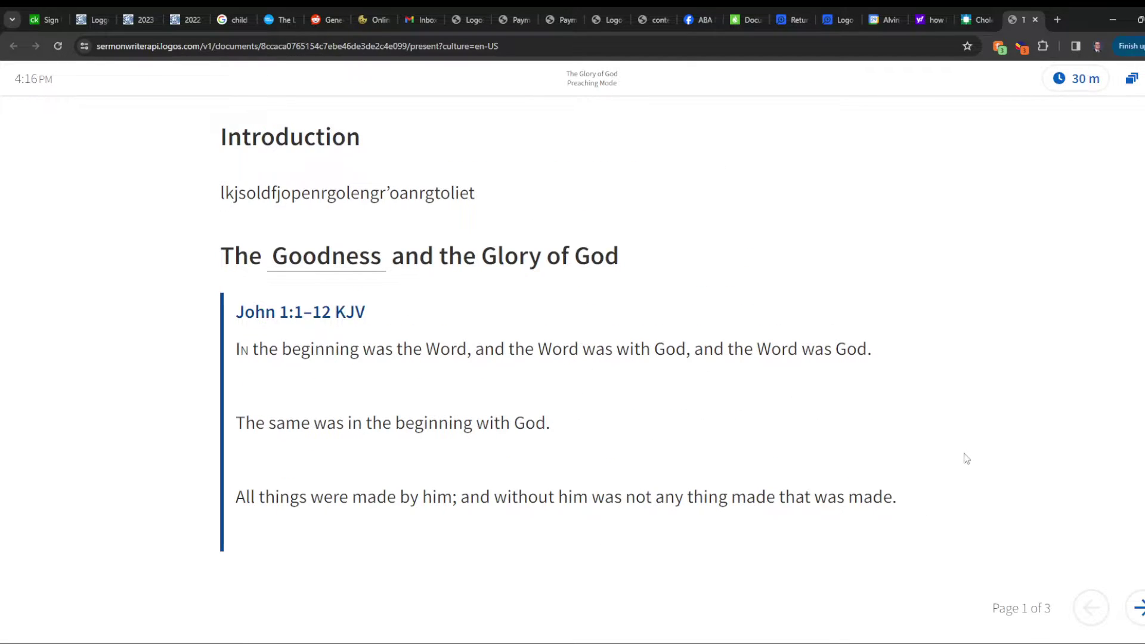
pyautogui.click(1136, 609)
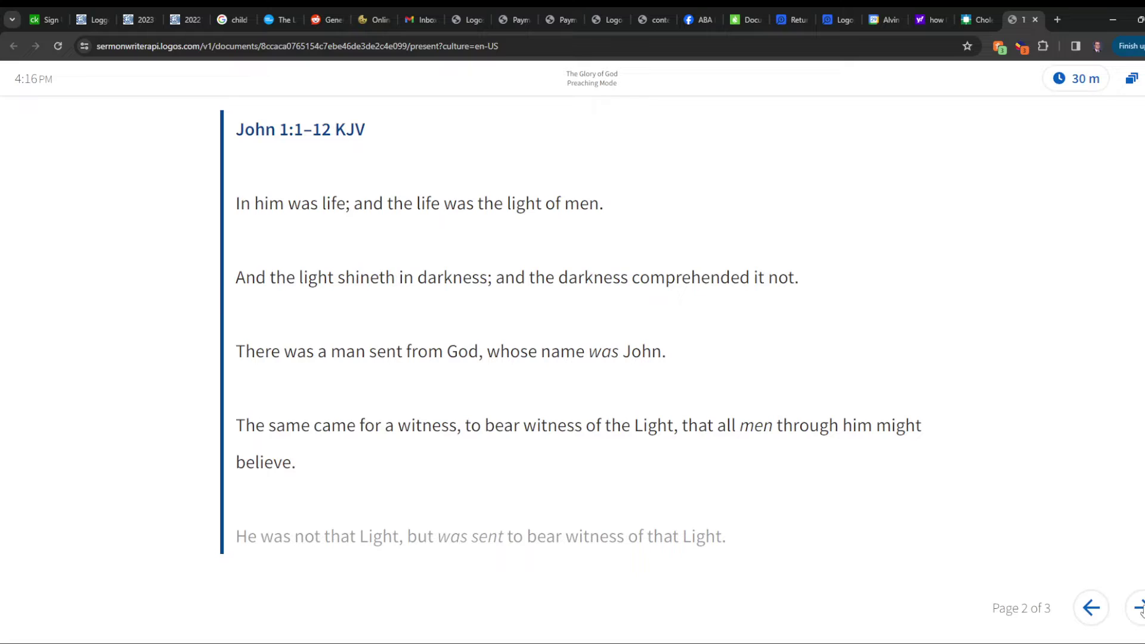
# - Start the 30-minute preaching timer to view its time and warning options, and stop it again
pyautogui.click(1077, 86)
pyautogui.click(1047, 200)
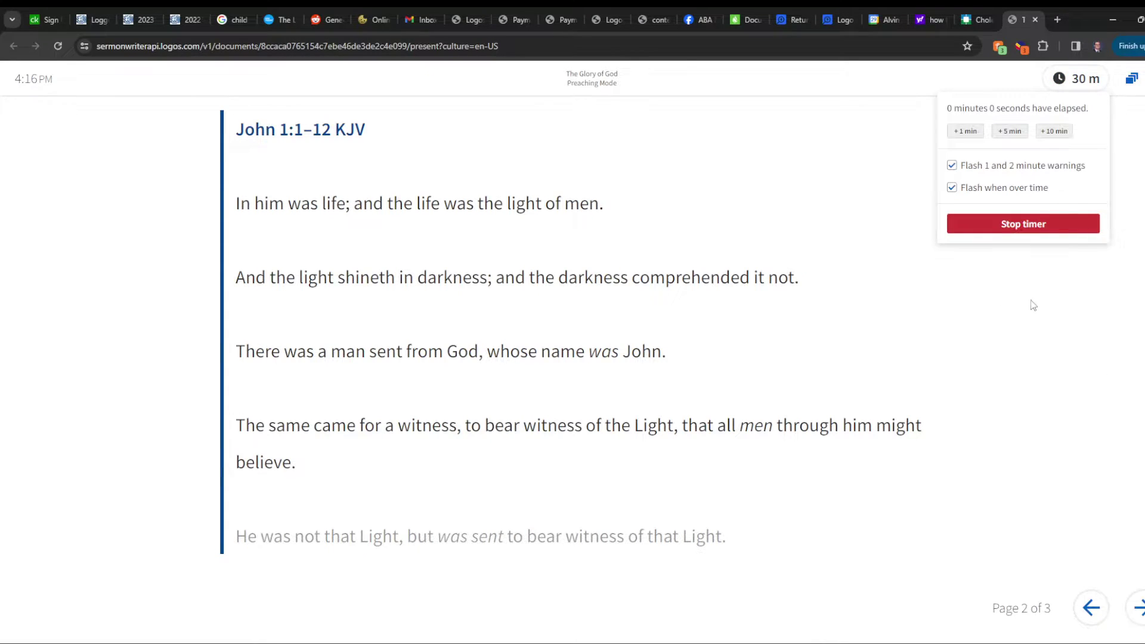
pyautogui.click(1037, 230)
# - Show the slides beside the sermon text in Preaching Mode, inspect the John 1:1–12 slide thumbnail, and return to Logos
pyautogui.click(1130, 80)
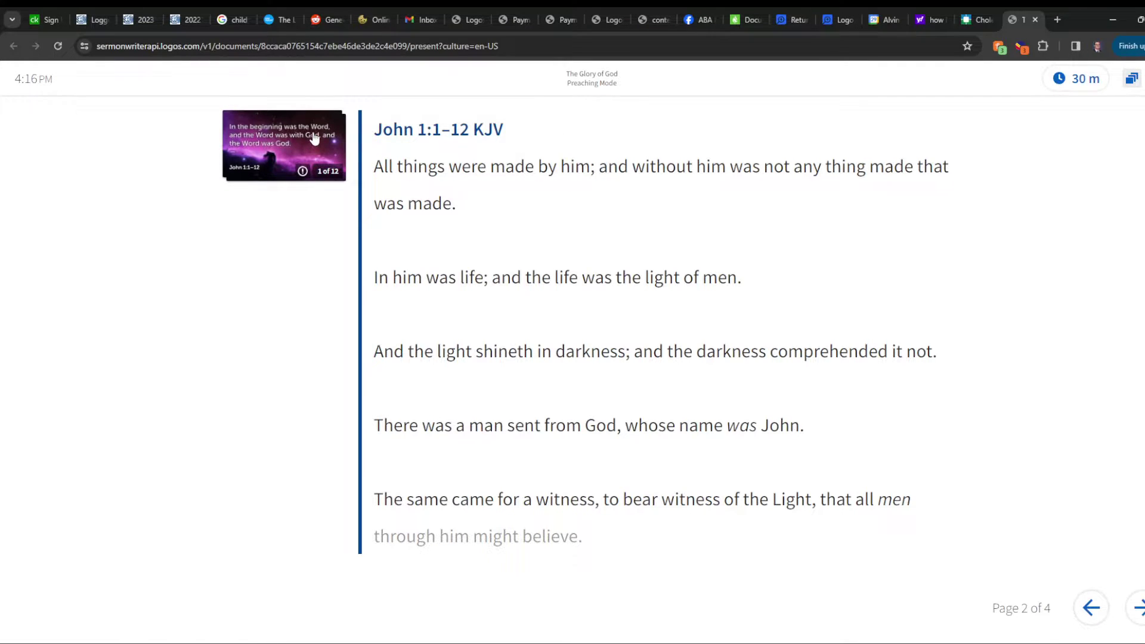
pyautogui.moveTo(304, 173)
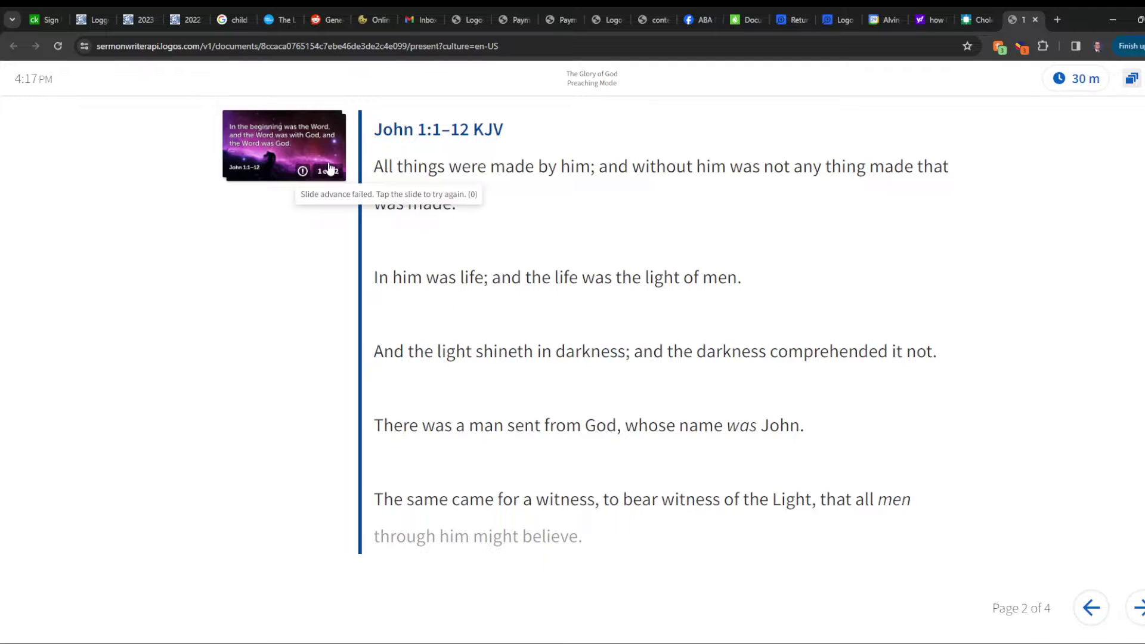
pyautogui.click(1117, 12)
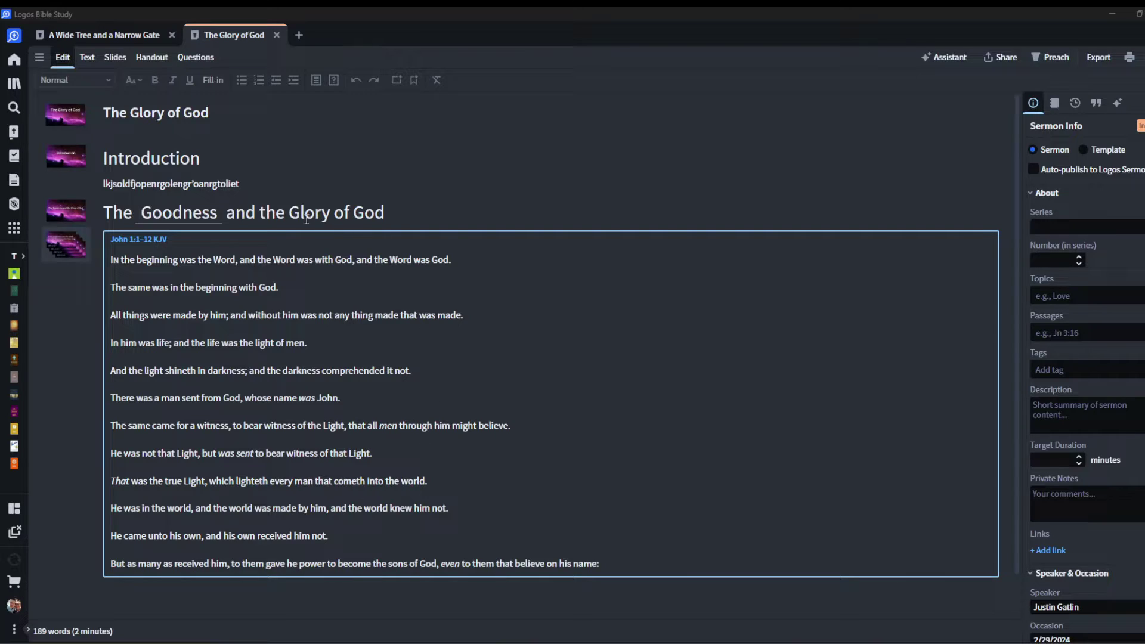
# - Look at the paragraph styles available for the empty line below the John 1:1–12 passage
pyautogui.click(333, 593)
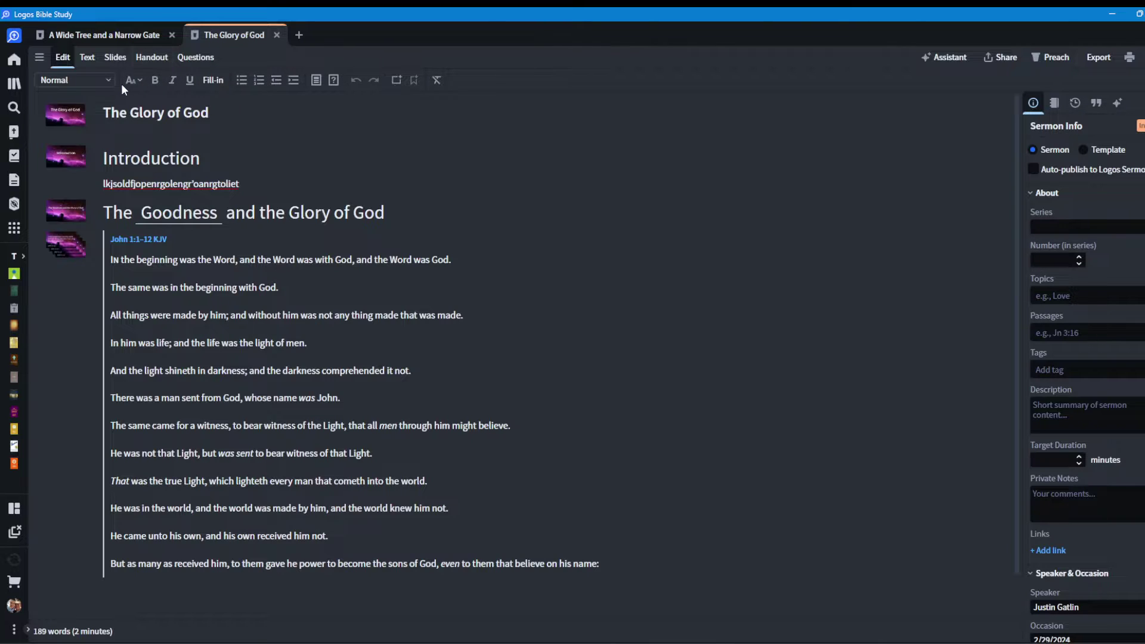
pyautogui.click(97, 76)
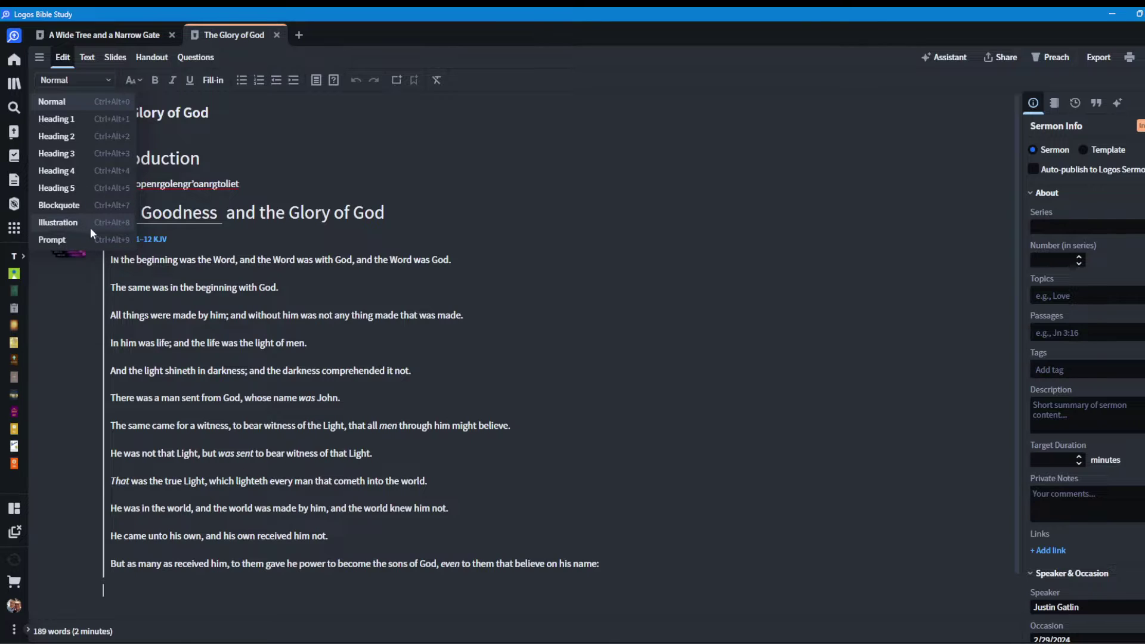
pyautogui.click(595, 286)
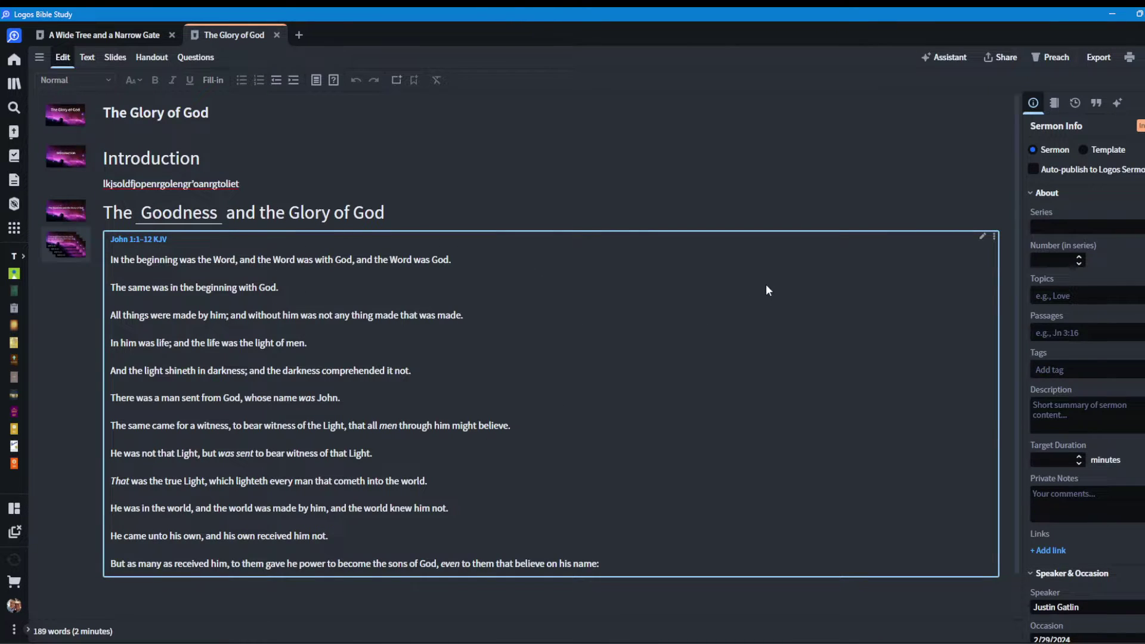
# - Look over the sermon's popular quotes, version history and sermon info
pyautogui.click(1097, 104)
pyautogui.click(1075, 101)
pyautogui.click(1039, 99)
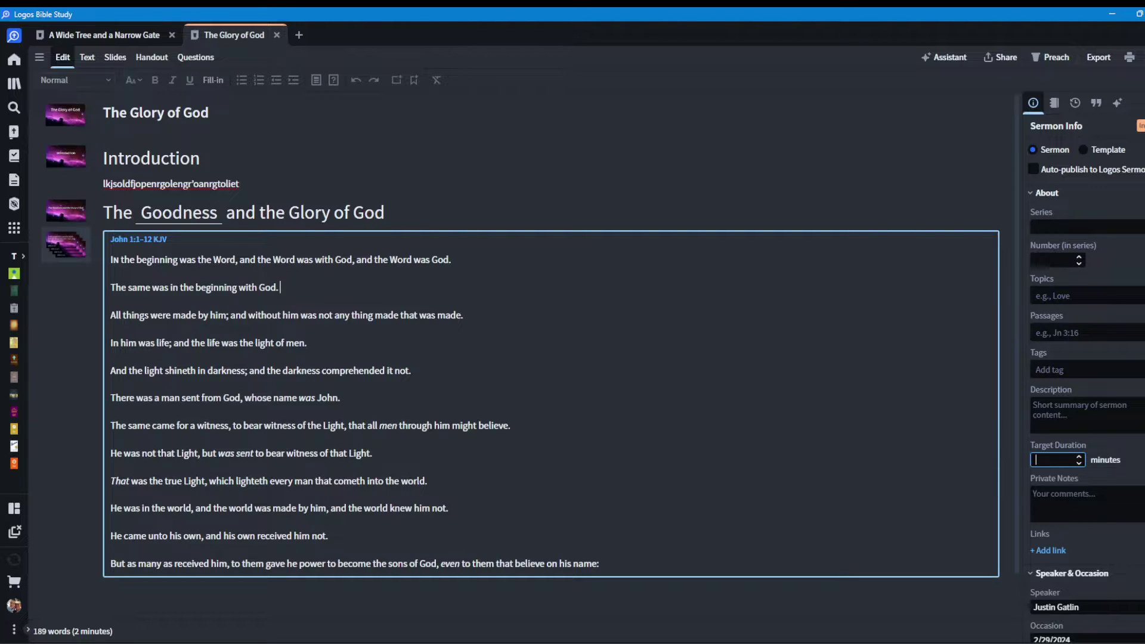
# - Search the popular quotes for "glory of God" and browse the matching quotations
pyautogui.click(1096, 101)
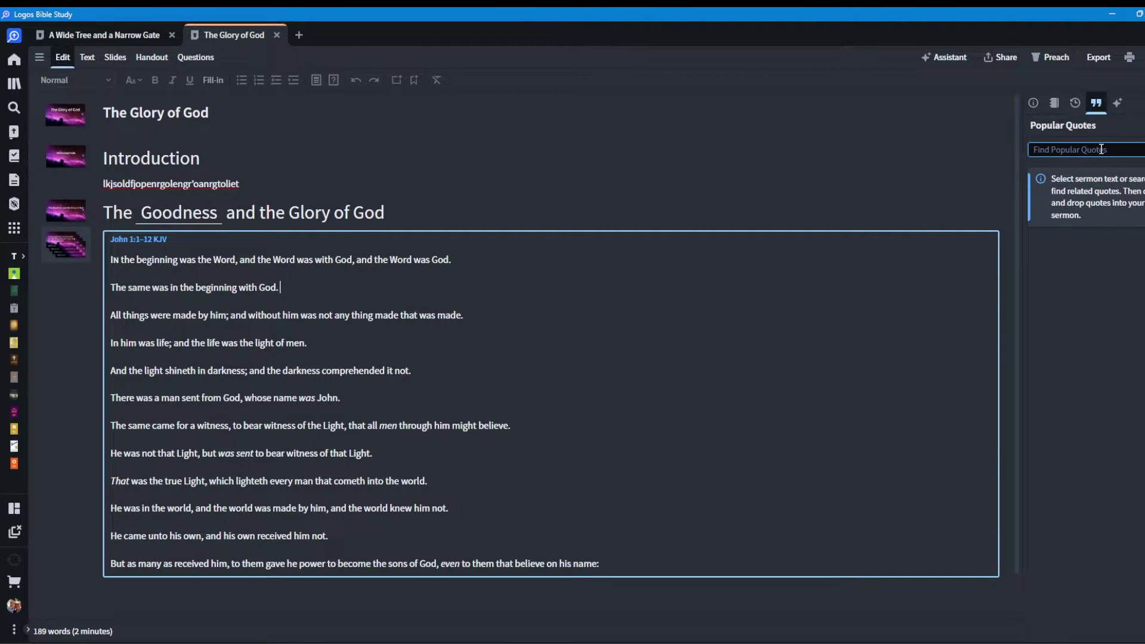
pyautogui.click(1101, 149)
pyautogui.write('glory od')
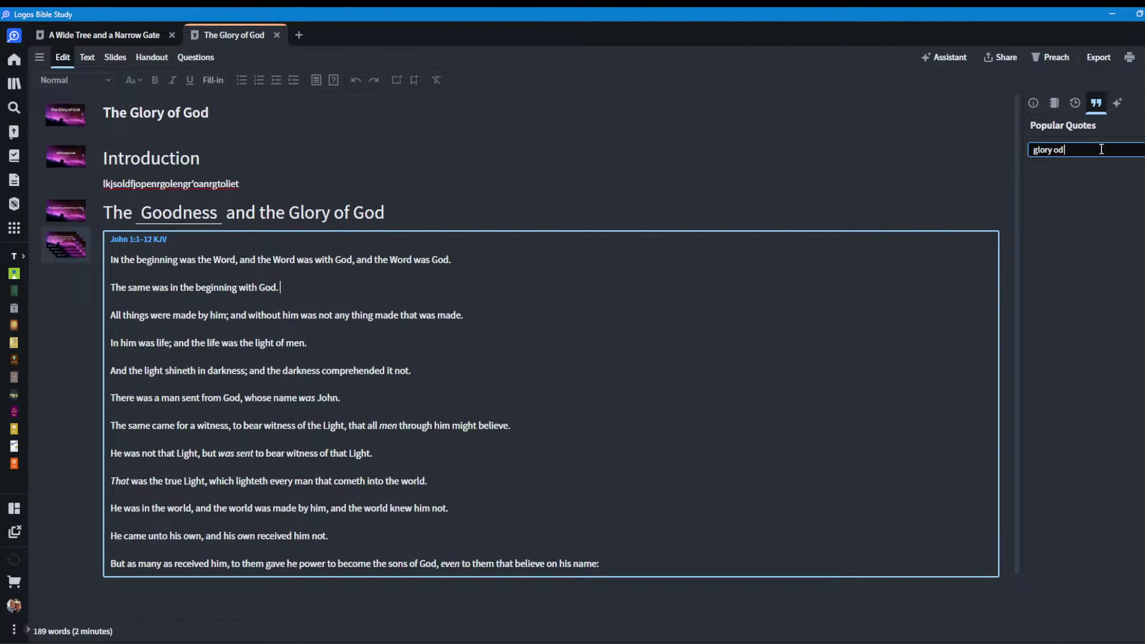
pyautogui.press('BackSpace')
pyautogui.press('BackSpace')
pyautogui.write('of God')
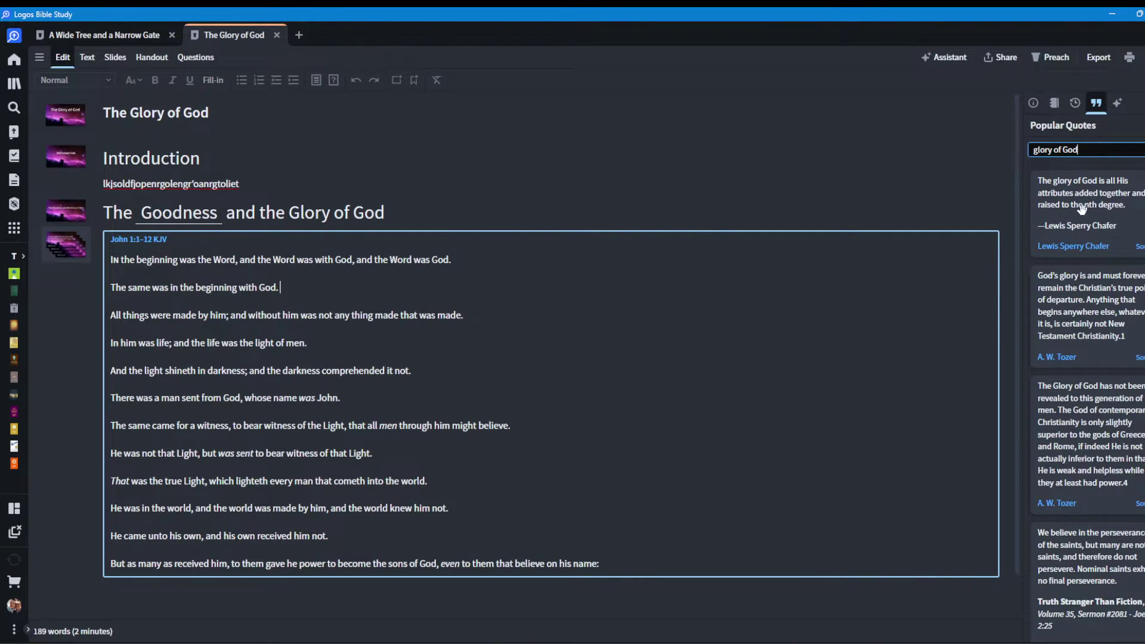
pyautogui.scroll(-1, 1067, 326)
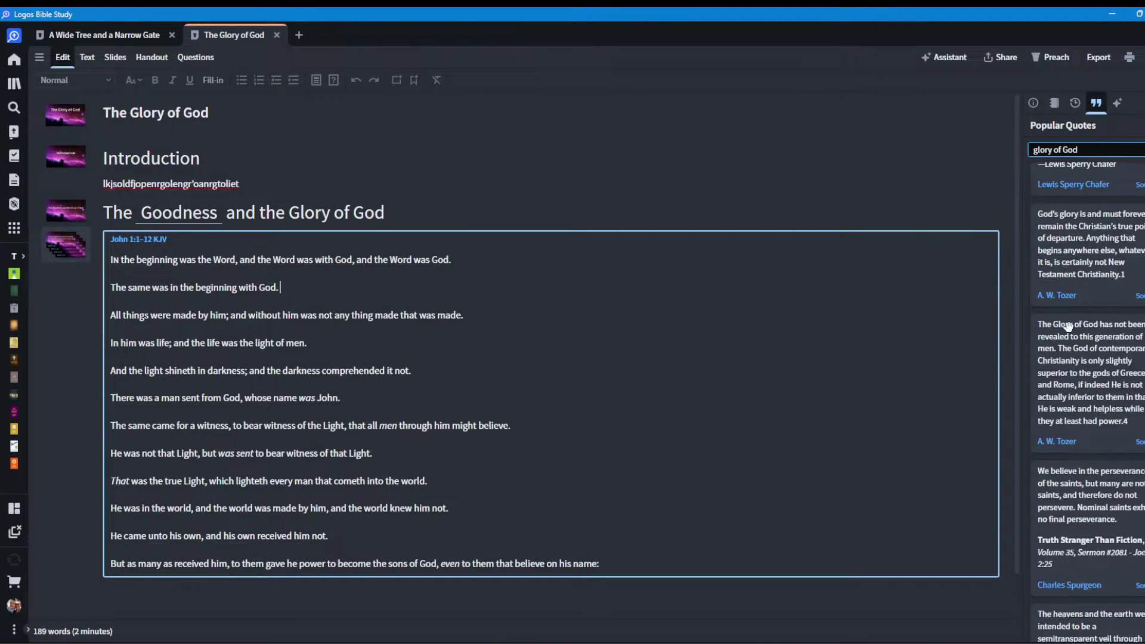
pyautogui.scroll(-15, 1068, 325)
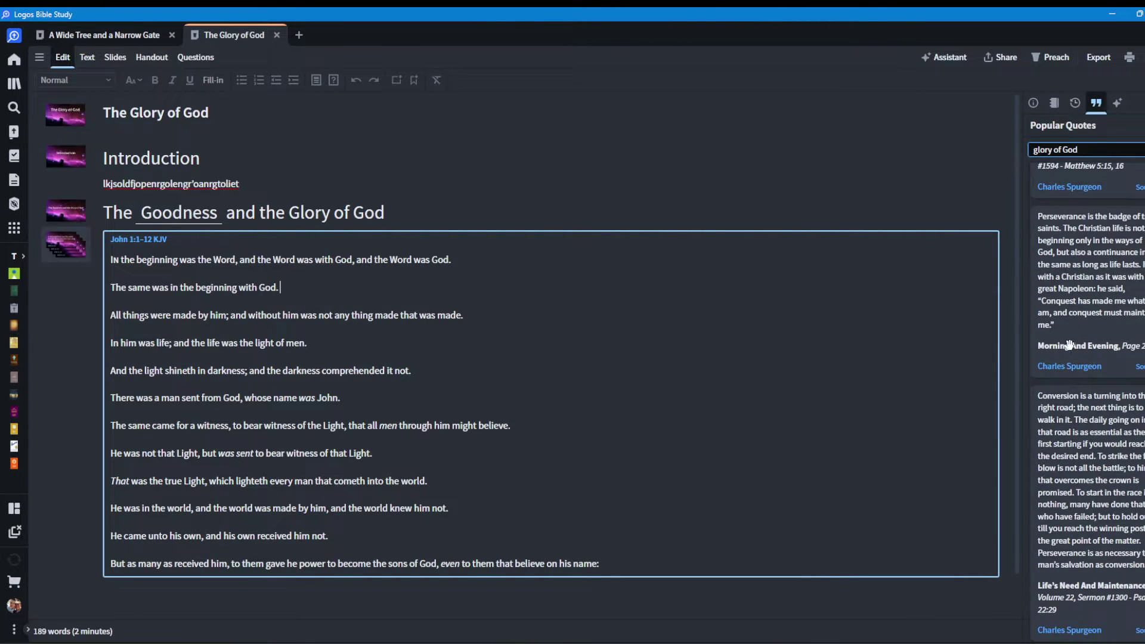
pyautogui.scroll(-5, 1085, 343)
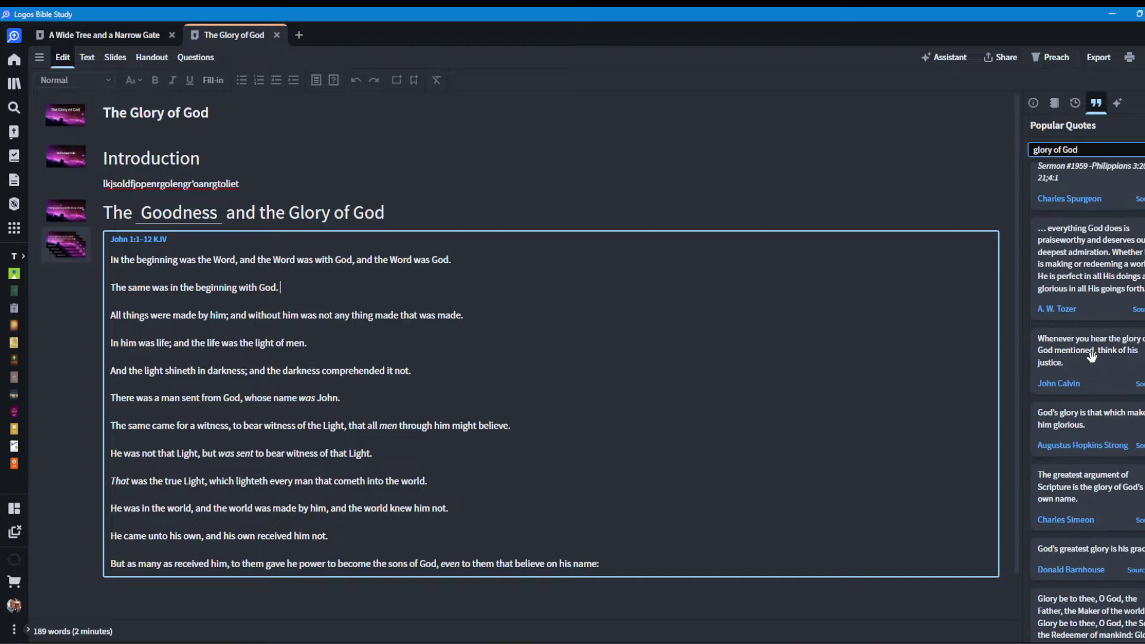
pyautogui.scroll(-3, 1091, 356)
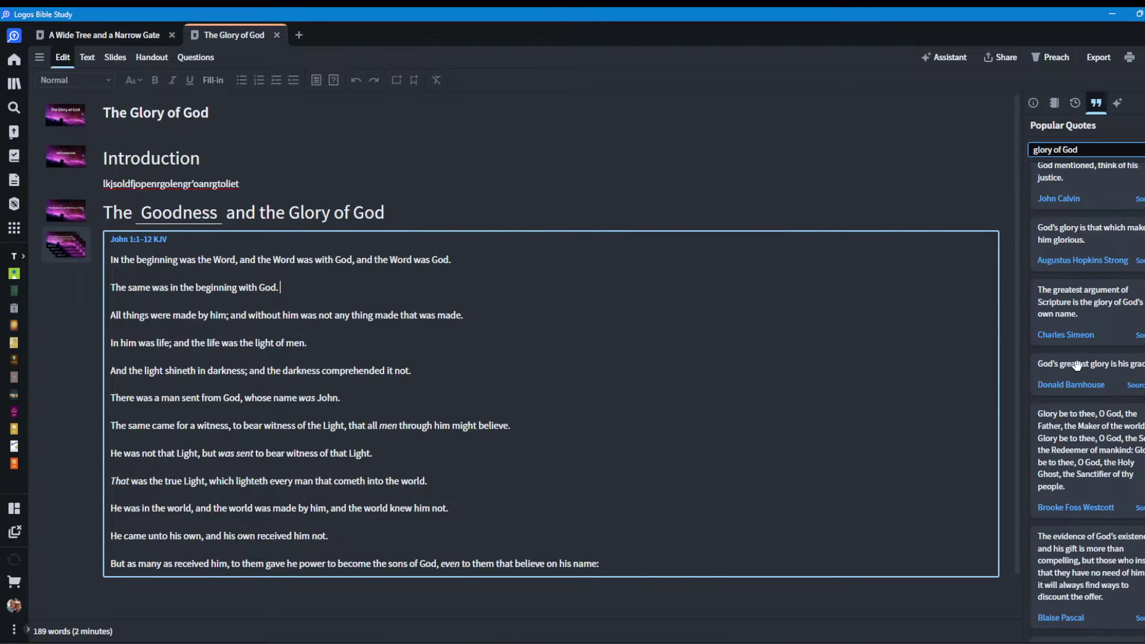
pyautogui.scroll(-3, 1076, 365)
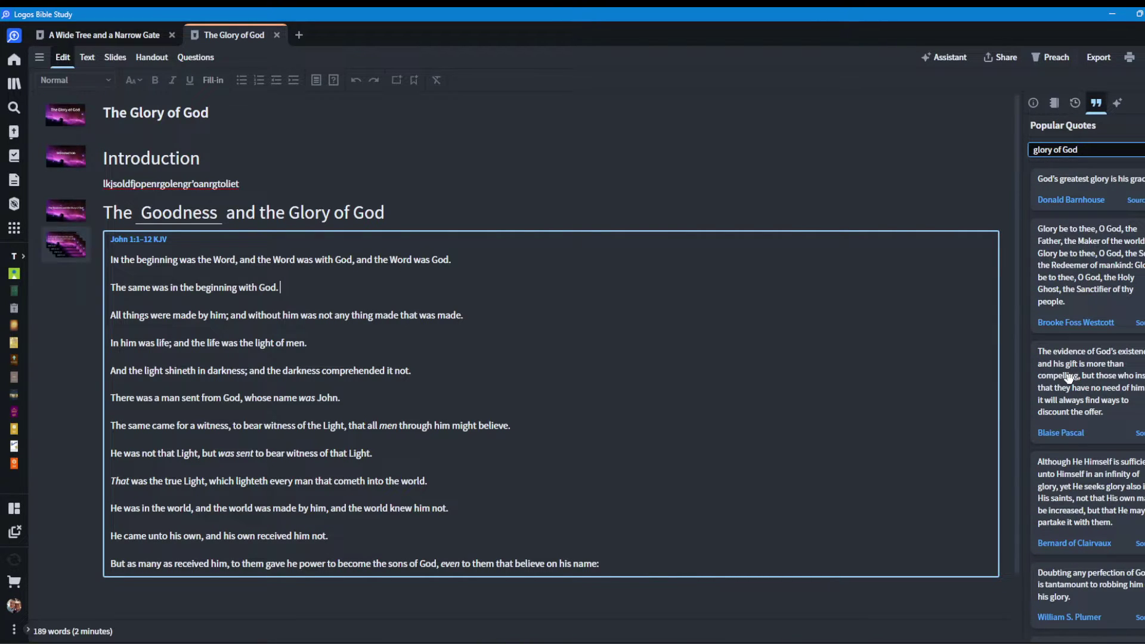
# - Look at the sermon's version history and its sermon notebook
pyautogui.click(1076, 102)
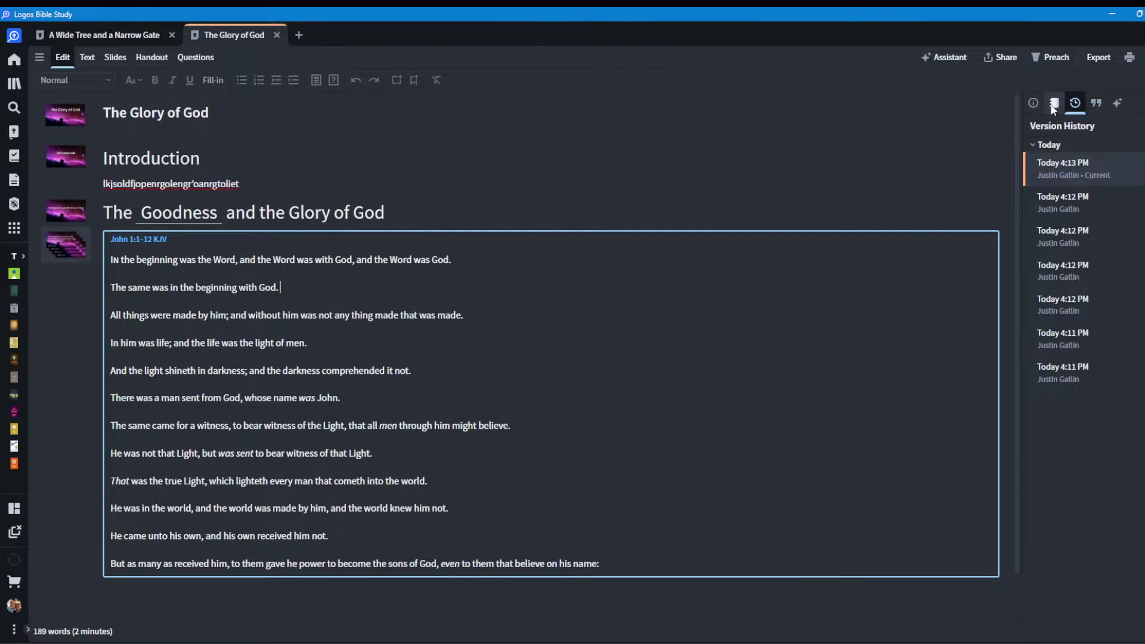
pyautogui.click(1053, 107)
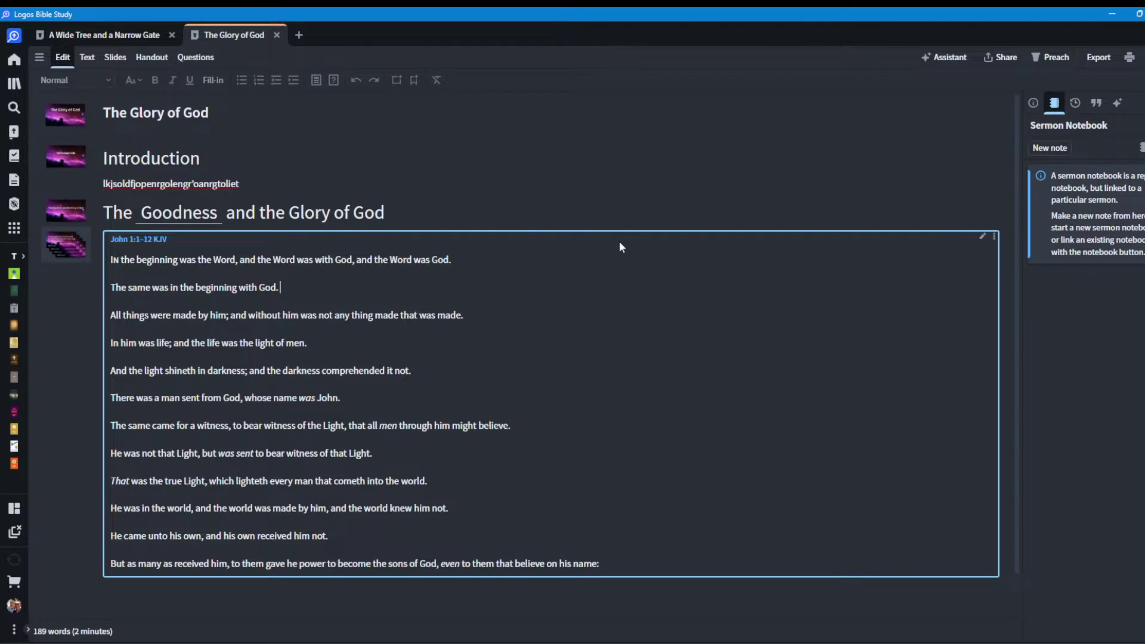
# - Open the Luke 14:7-24 sentence diagram from the saved documents, look it over and close it
pyautogui.click(19, 228)
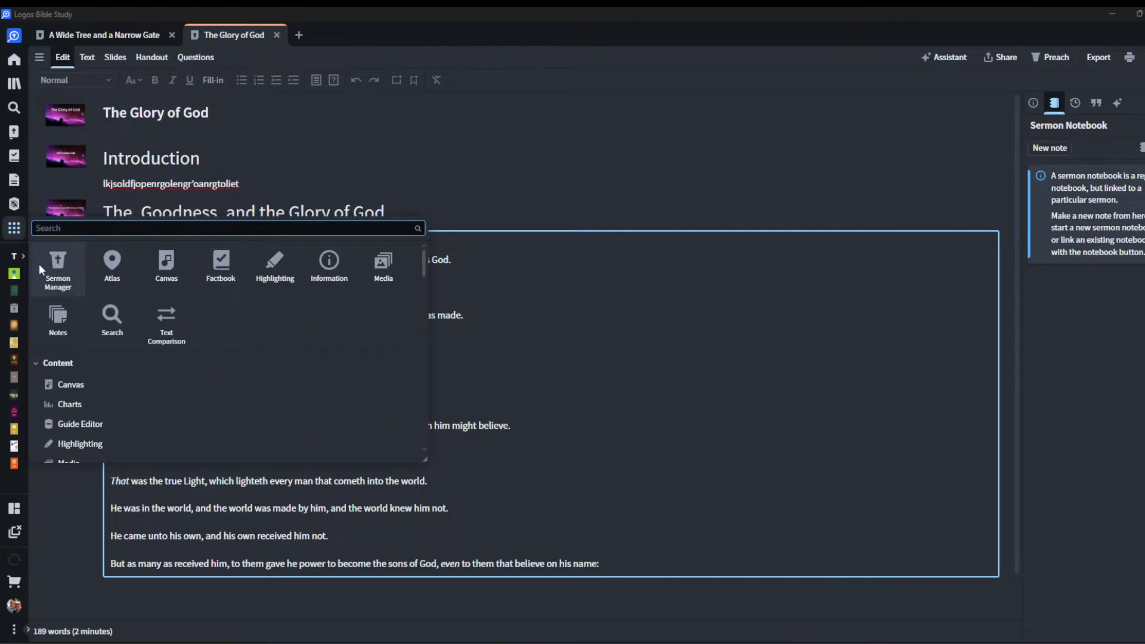
pyautogui.click(14, 179)
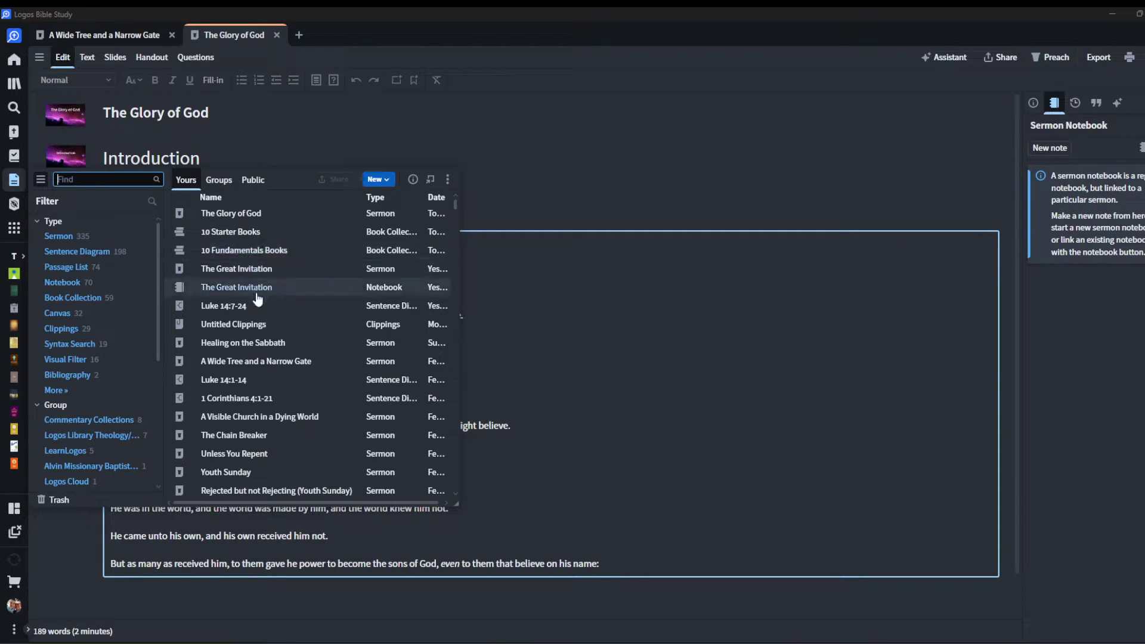
pyautogui.click(223, 307)
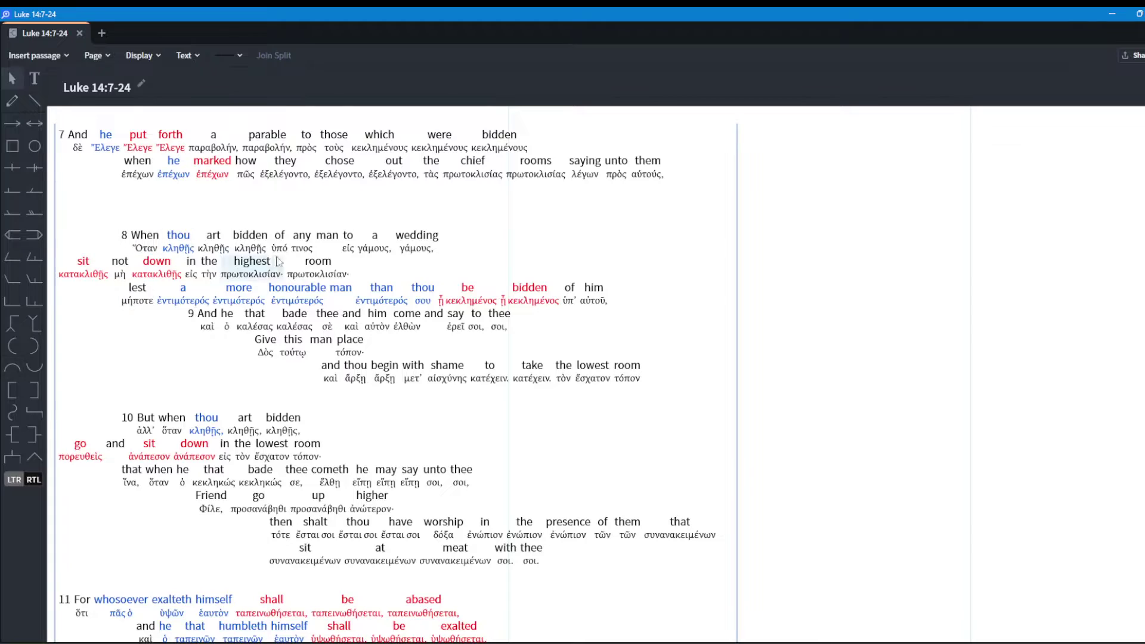
pyautogui.click(79, 34)
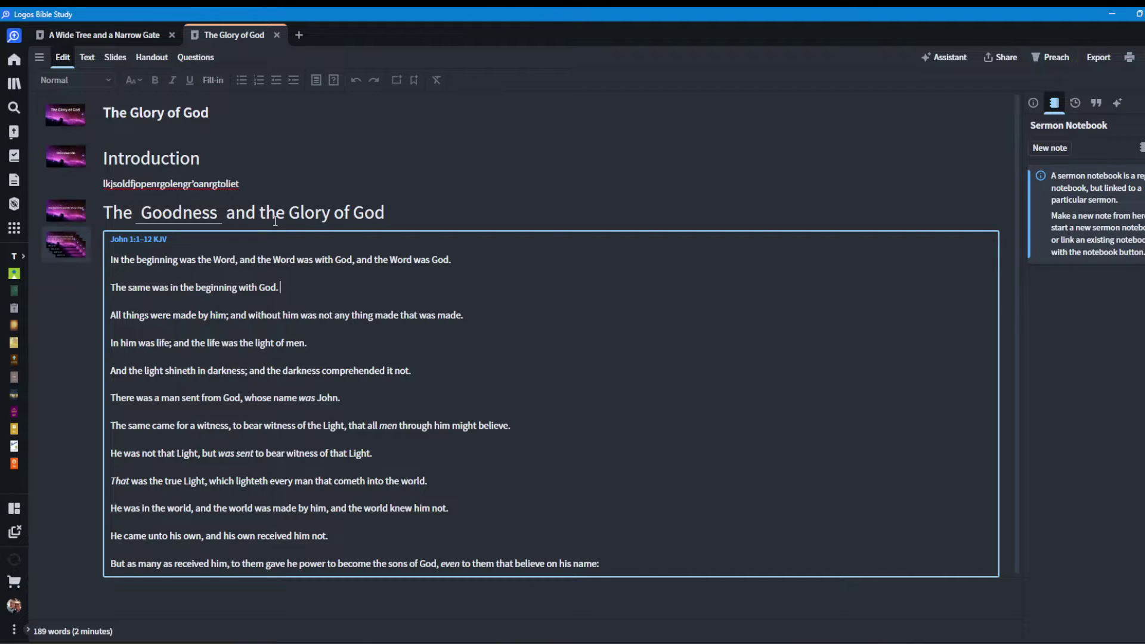
# - Browse the available guides and workflows and open Haddon Robinson's Ten Stages for Preparing Expository Sermons
pyautogui.click(13, 203)
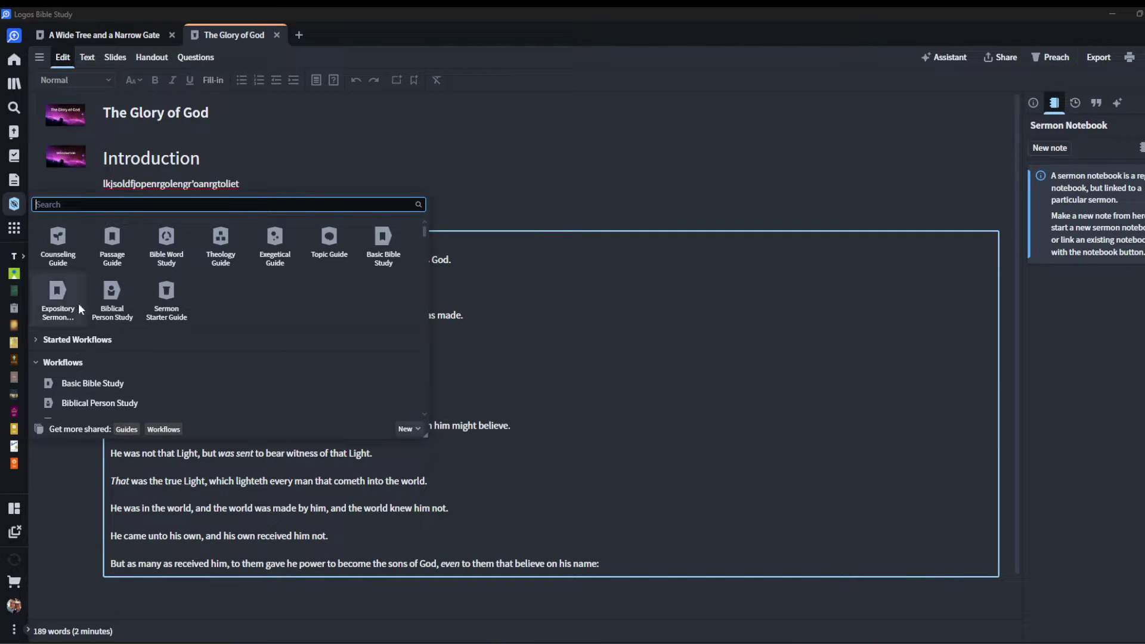
pyautogui.scroll(-2, 97, 346)
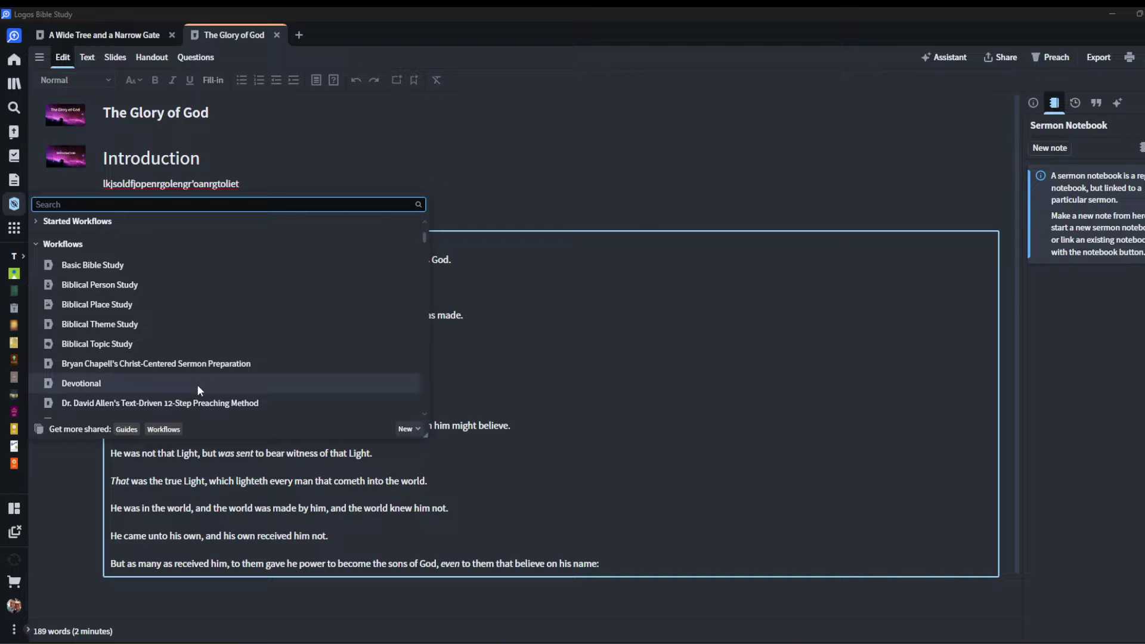
pyautogui.scroll(-1, 198, 385)
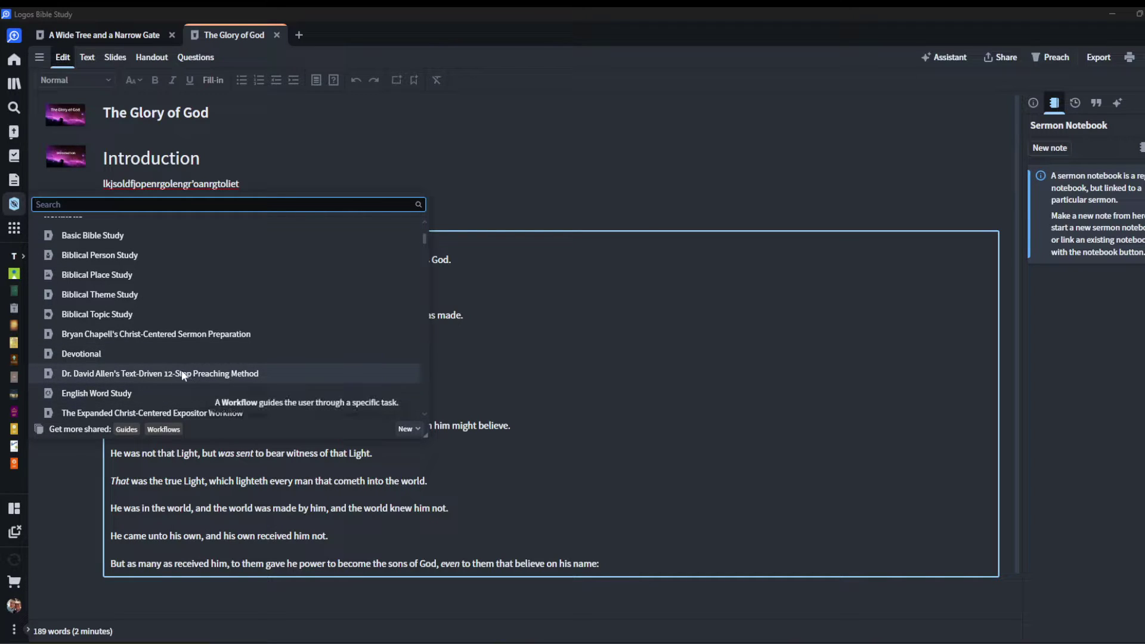
pyautogui.scroll(-2, 131, 357)
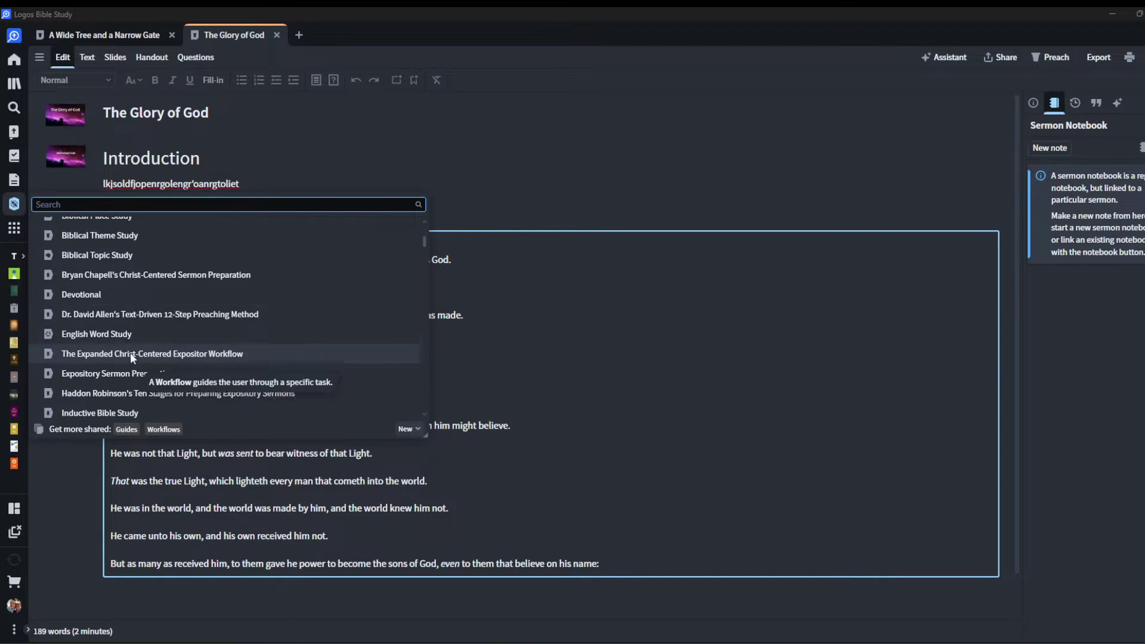
pyautogui.click(131, 391)
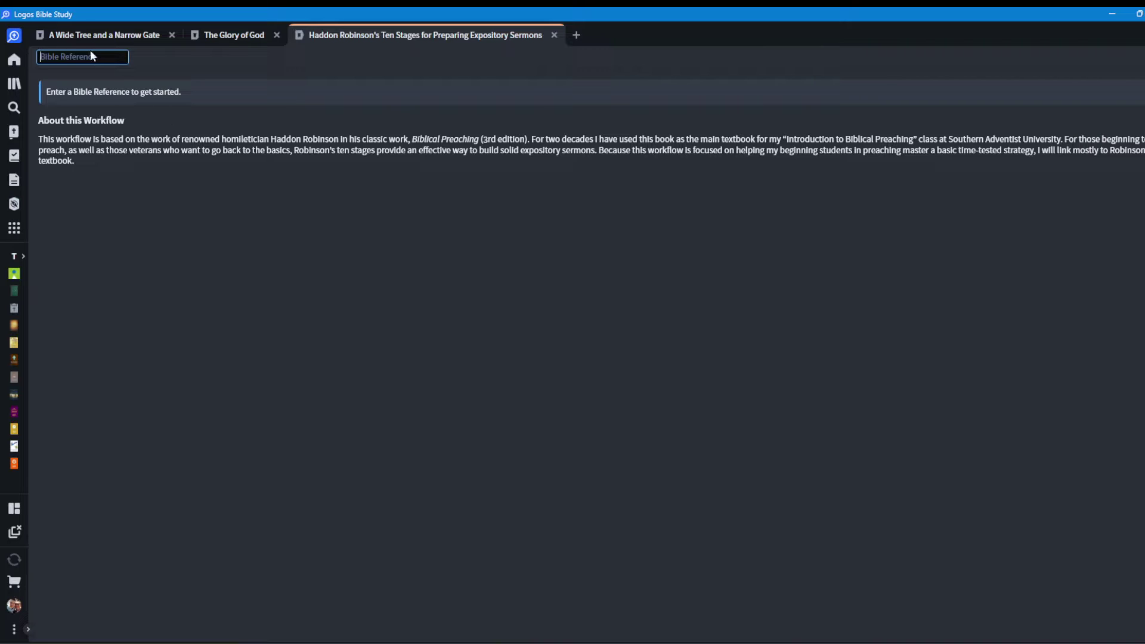
# - Start the workflow with the suggested "A: Prologue" passage, John 1:1–19, after entering the reference John 1:1-10
pyautogui.write('John')
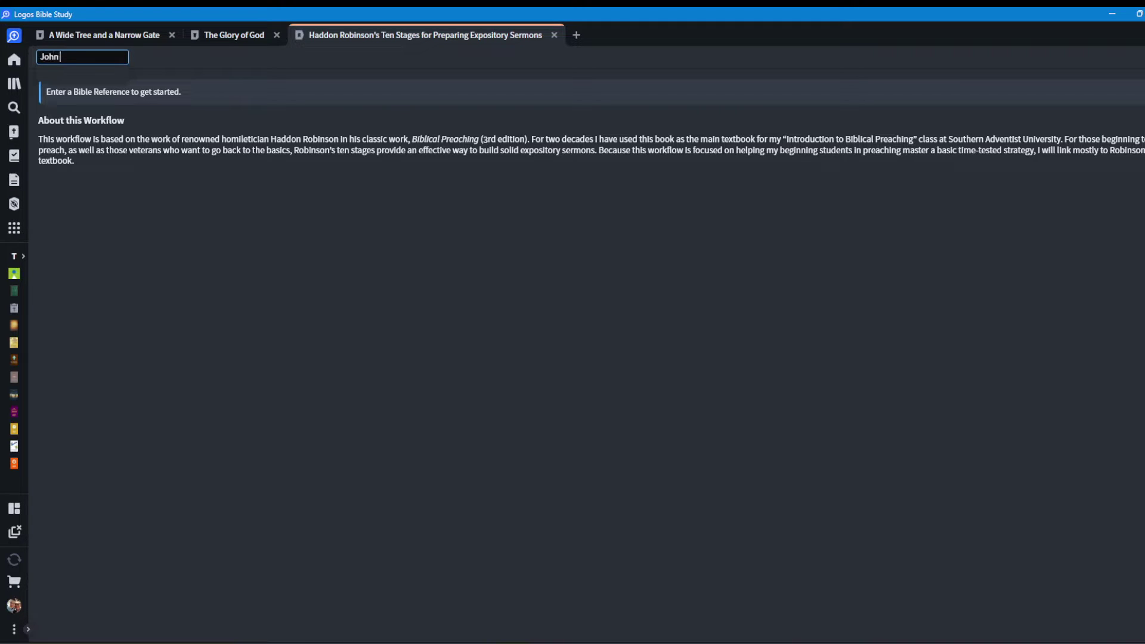
pyautogui.write(' 1:1-10')
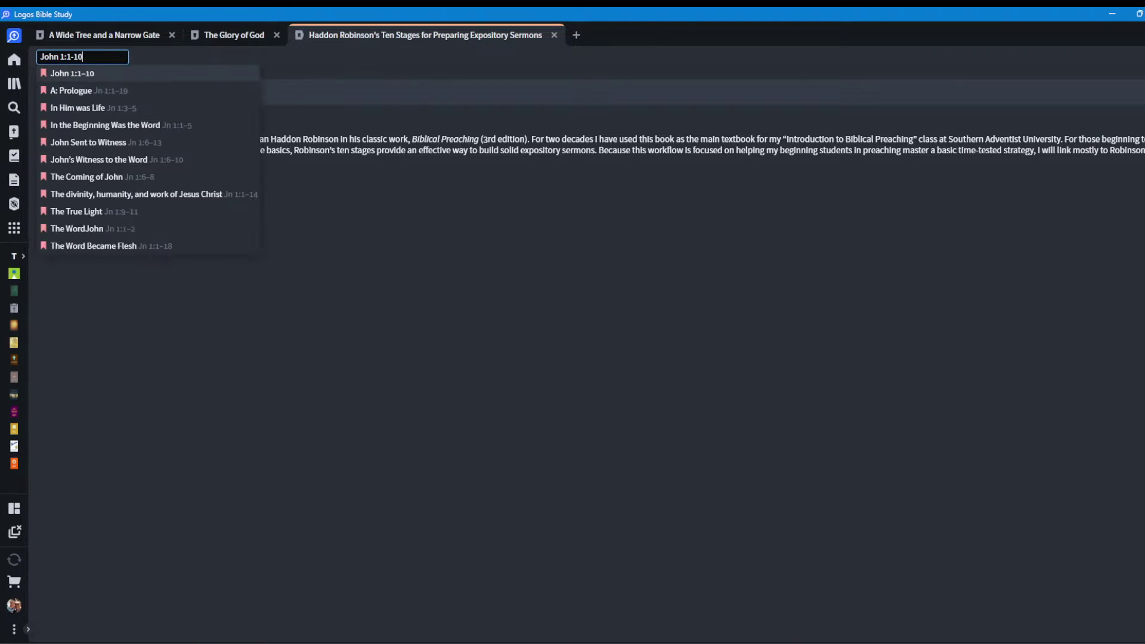
pyautogui.press('Down')
pyautogui.press('Return')
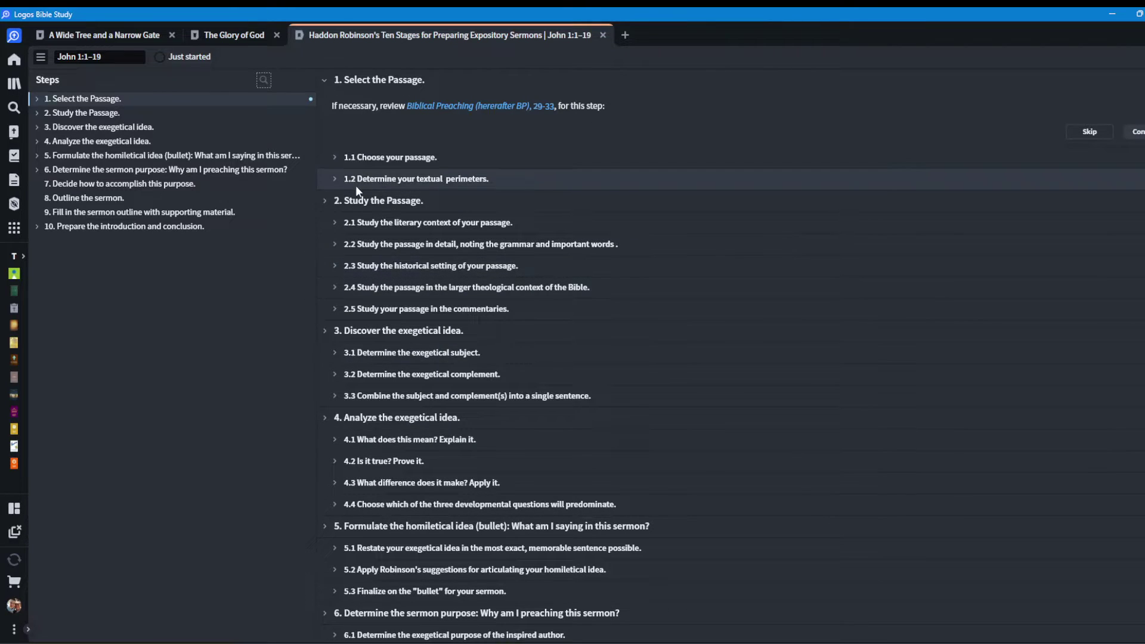
# - Look through workflow steps 1.1 "Choose your passage" and 1.2 "Determine your textual perimeters", and close the workflow
pyautogui.click(335, 157)
pyautogui.click(335, 384)
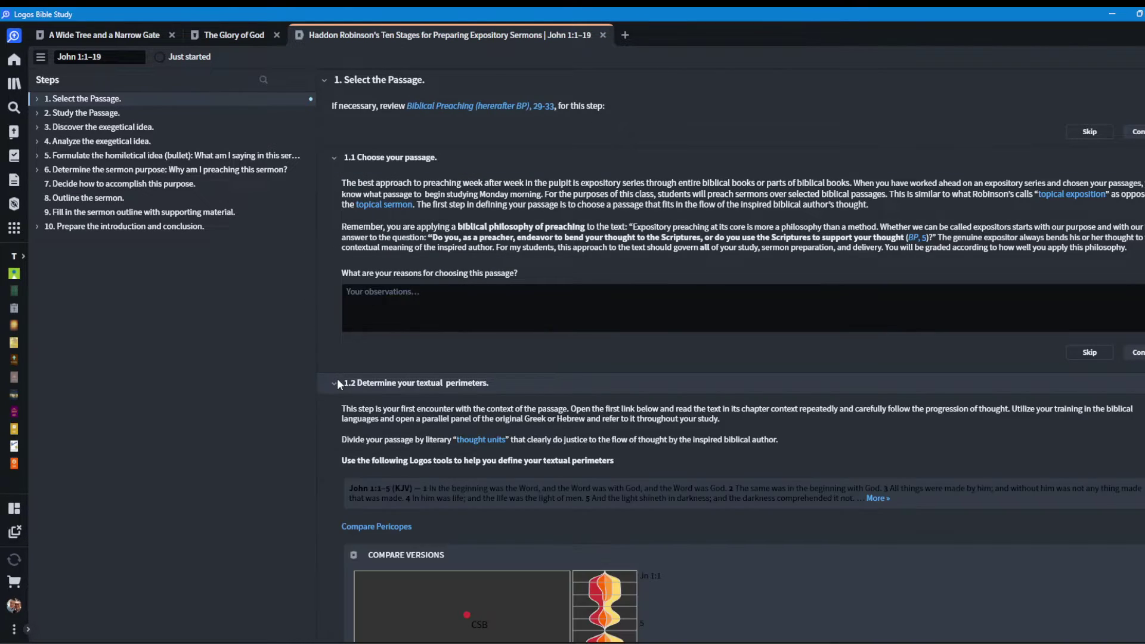
pyautogui.scroll(-2, 360, 441)
pyautogui.scroll(-10, 360, 441)
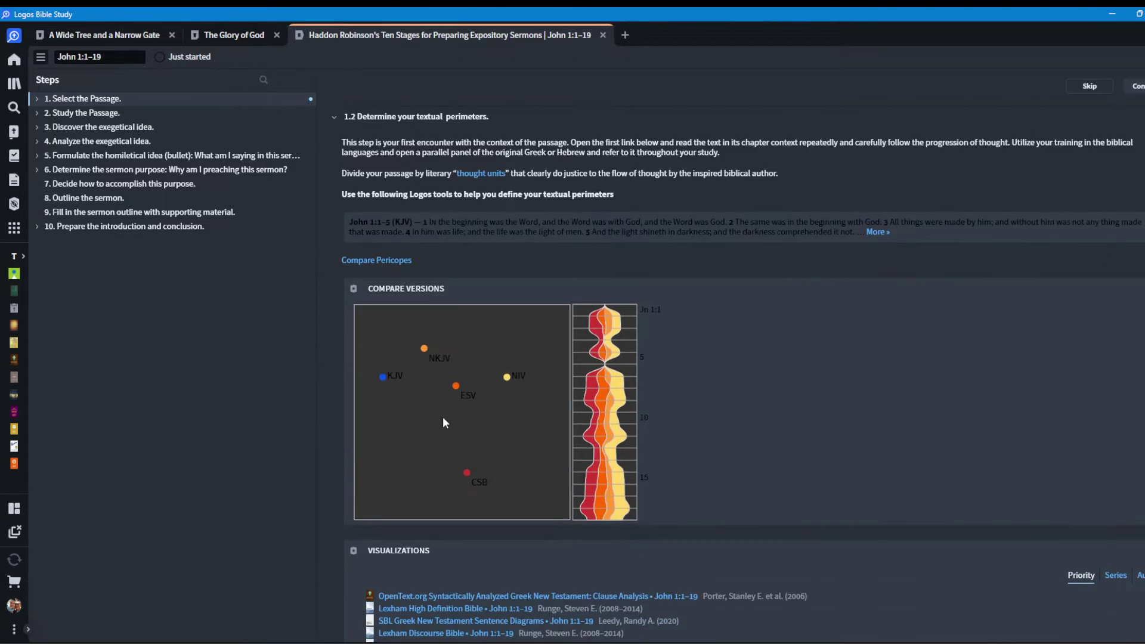
pyautogui.scroll(-2, 325, 275)
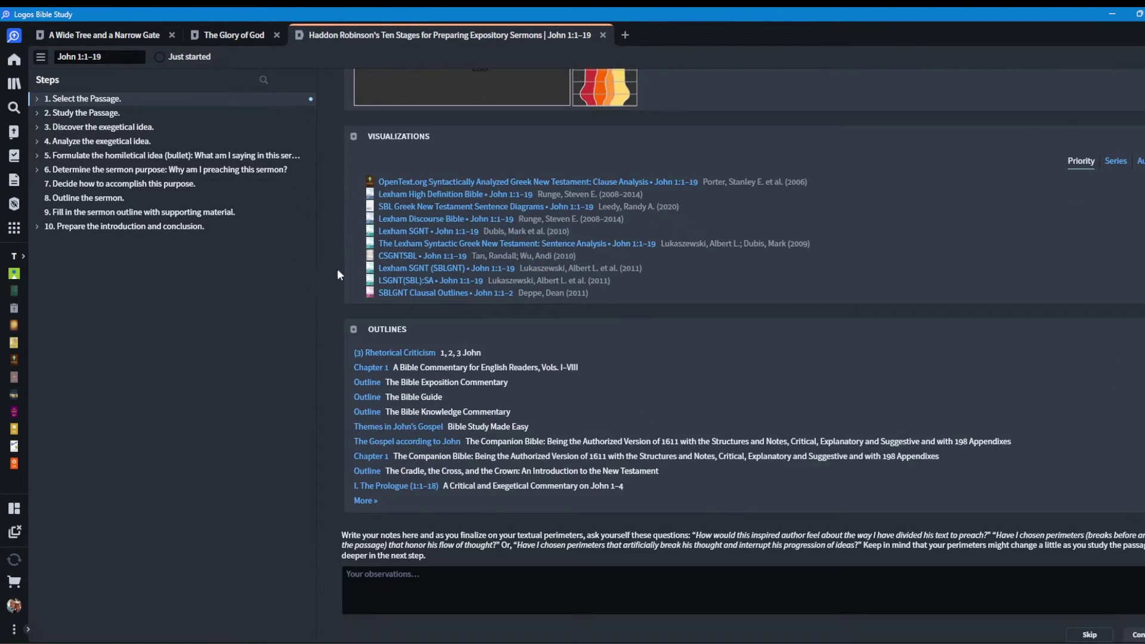
pyautogui.click(602, 35)
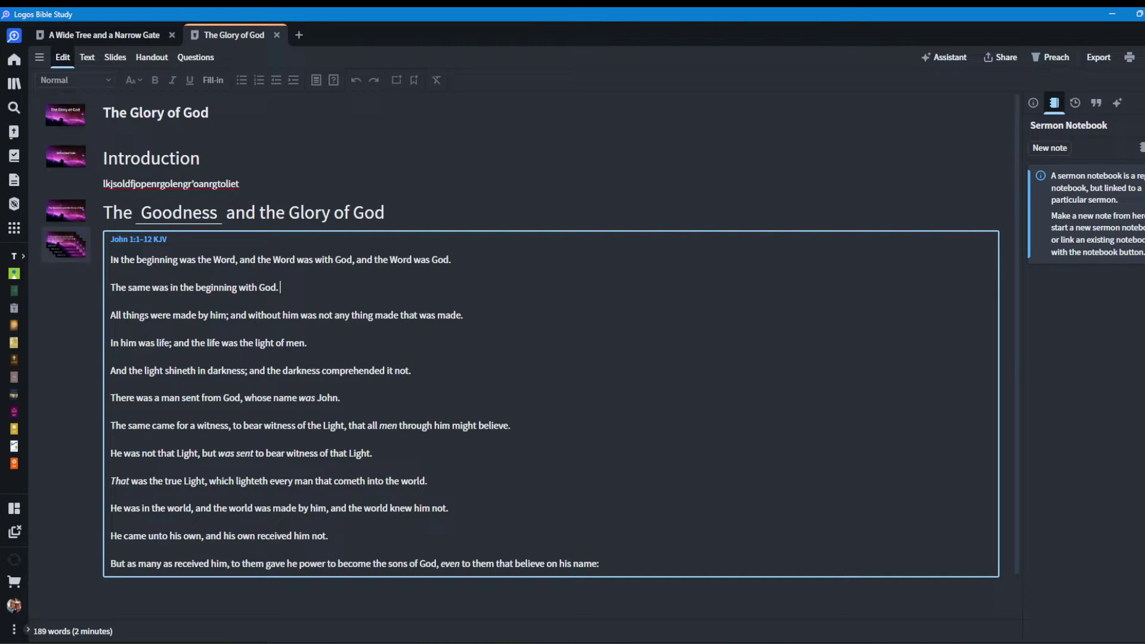
# - Find and open the New Testament Use of the Old Testament interactive and filter it to the New Testament book of John
pyautogui.click(14, 227)
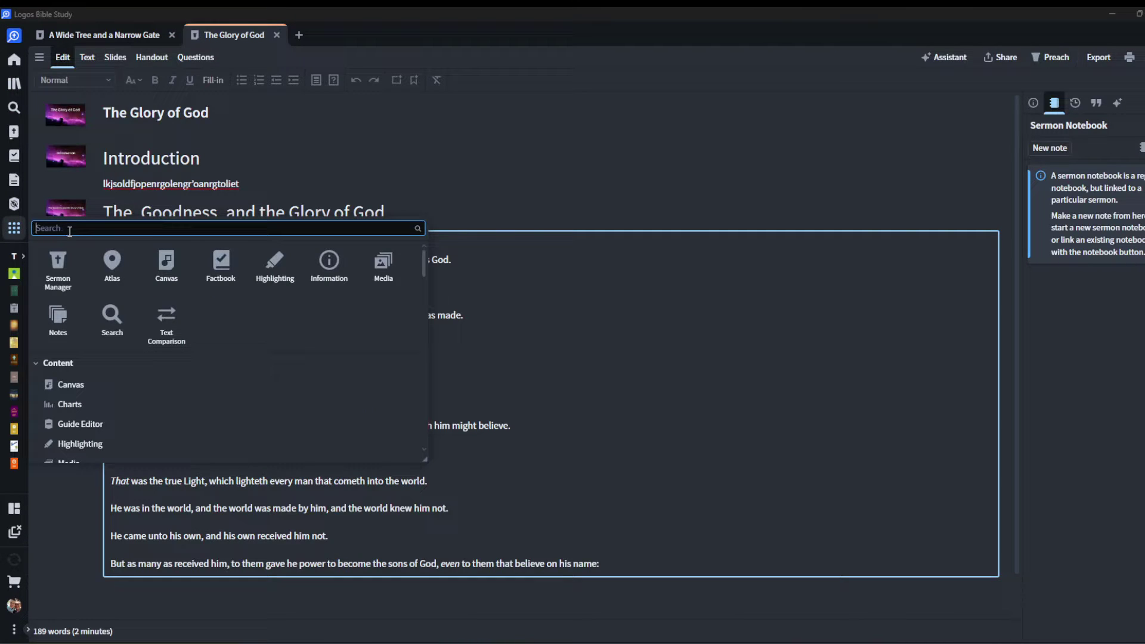
pyautogui.write('new testament use')
pyautogui.click(140, 272)
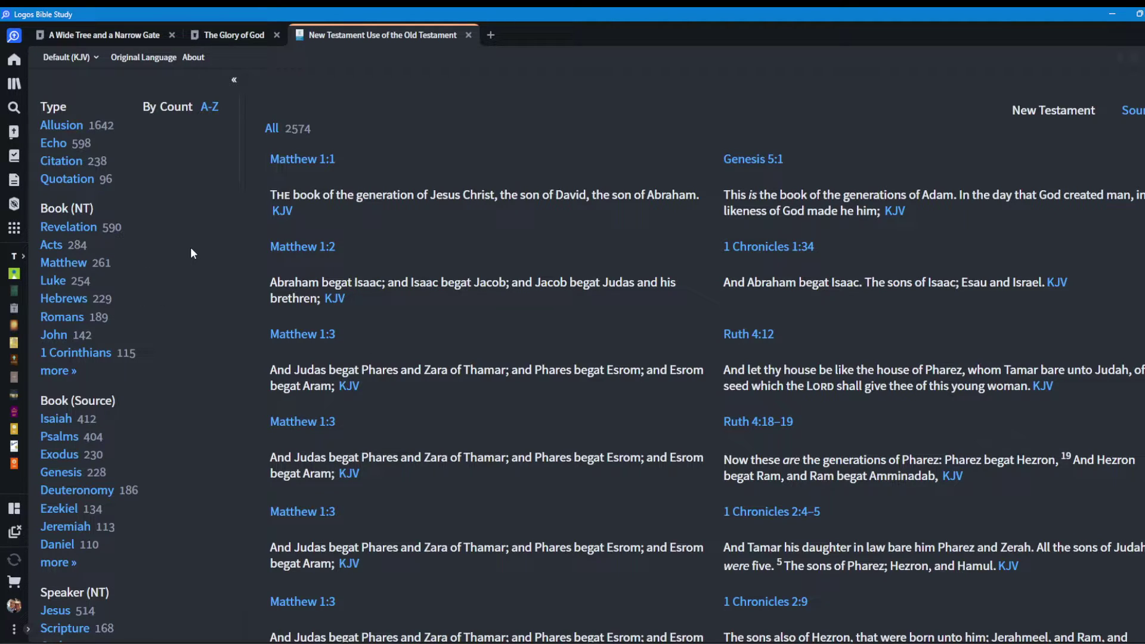
pyautogui.click(49, 336)
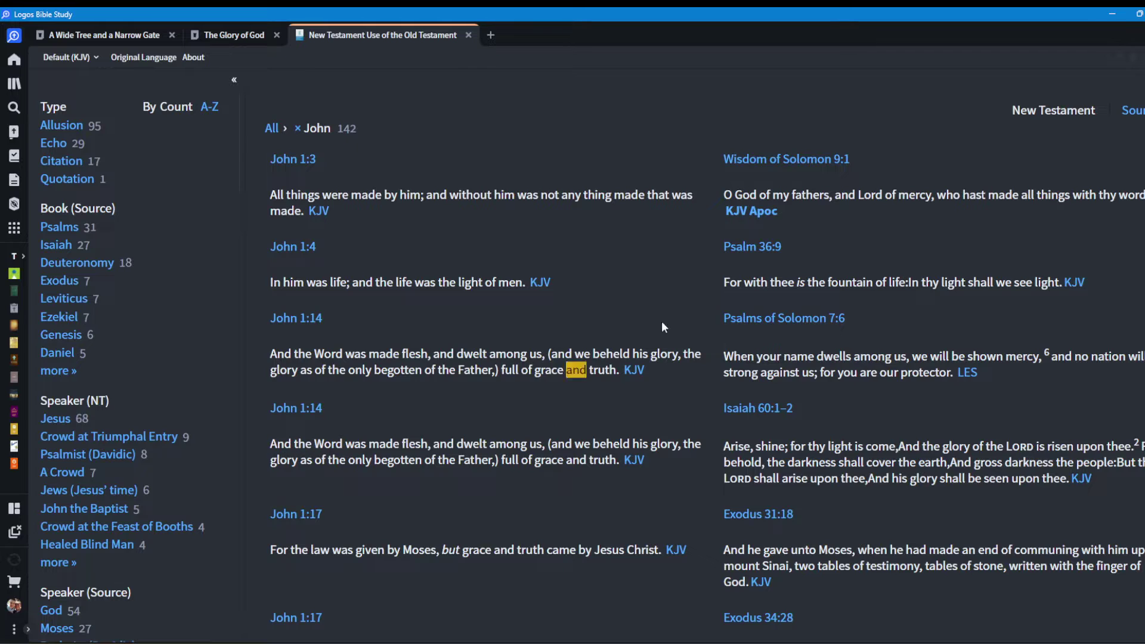
# - Look through the remaining filter categories and the paired New Testament and source passages for John
pyautogui.scroll(-15, 123, 357)
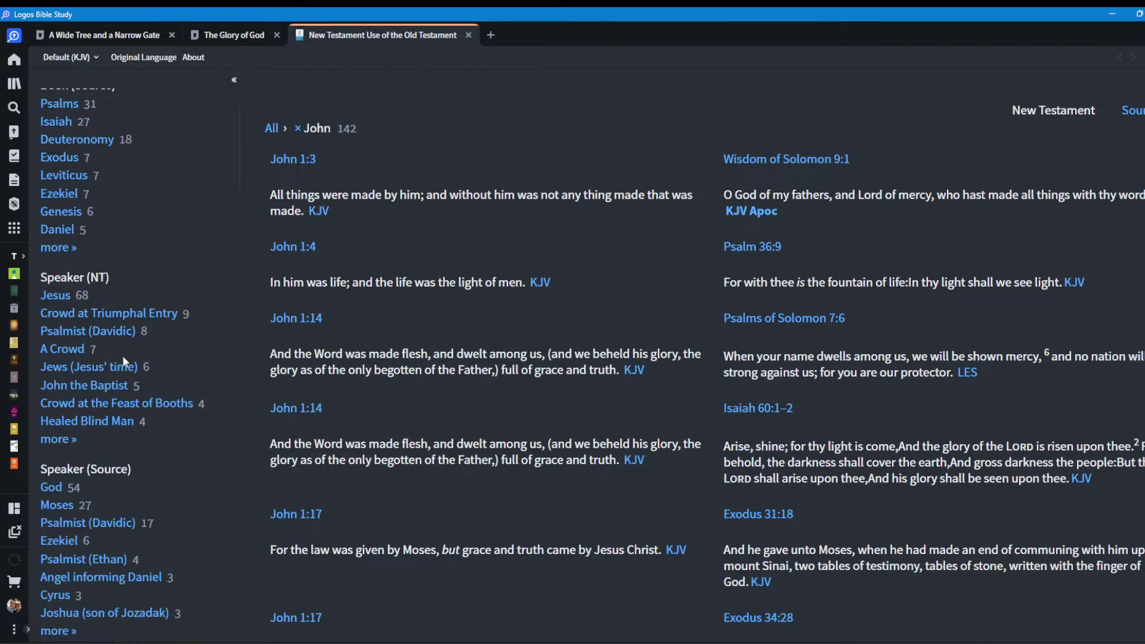
pyautogui.scroll(-15, 124, 356)
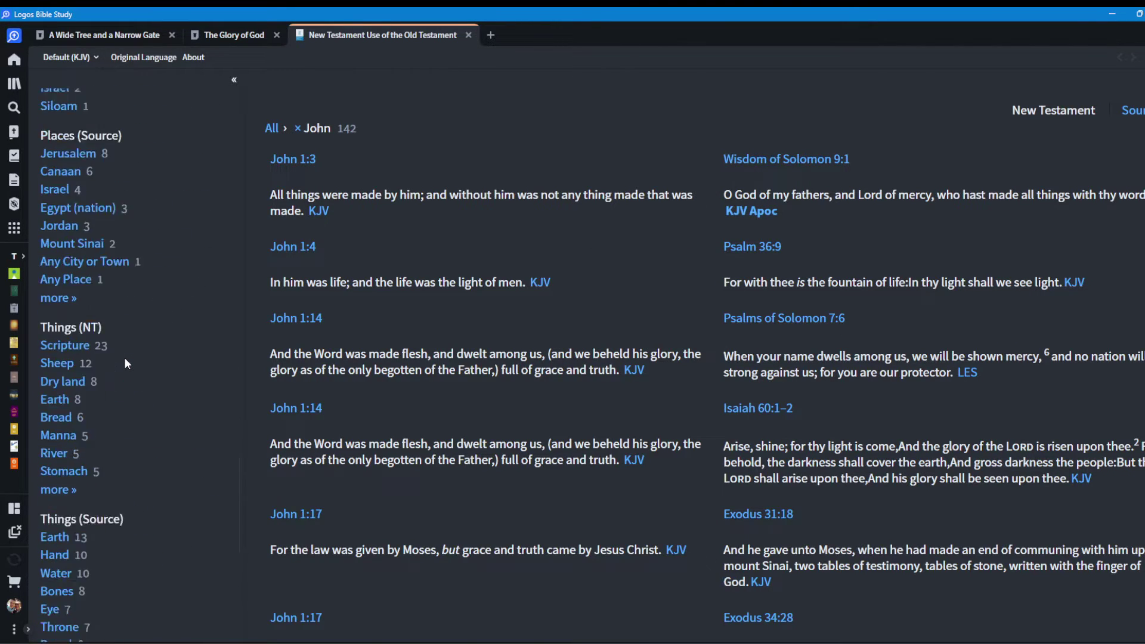
pyautogui.scroll(15, 129, 349)
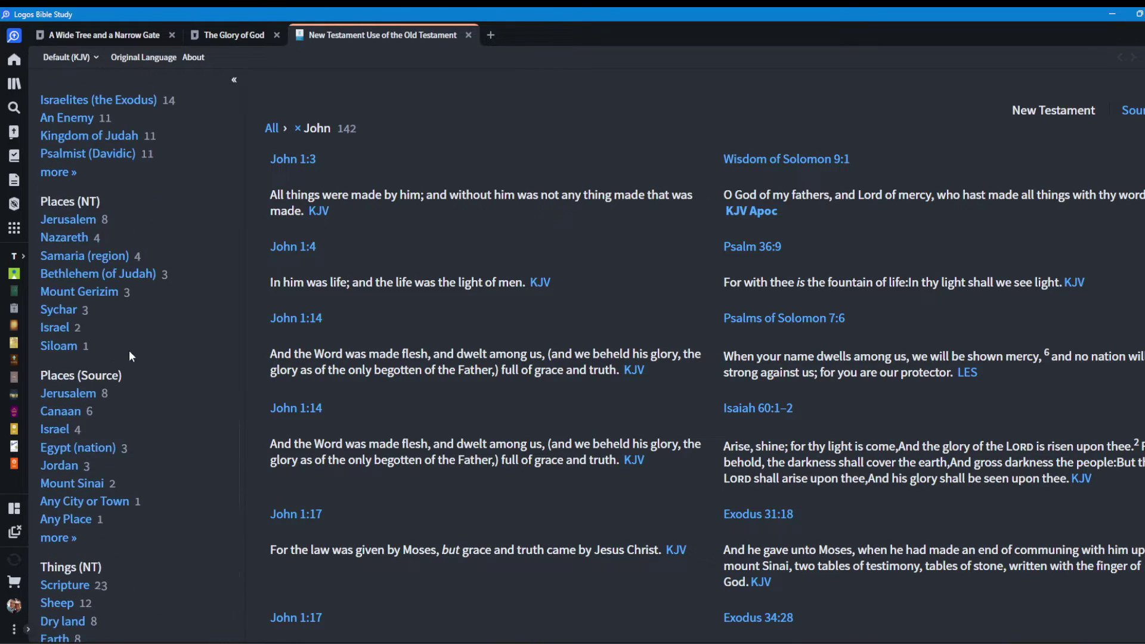
pyautogui.scroll(-5, 418, 312)
pyautogui.scroll(-6, 419, 316)
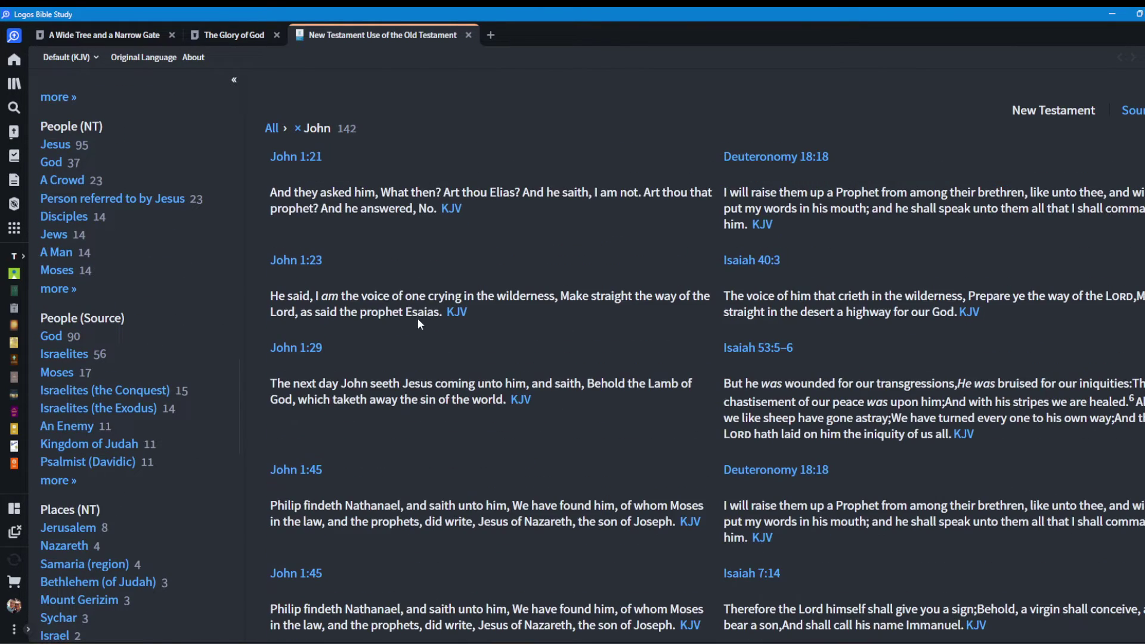
pyautogui.scroll(8, 141, 361)
pyautogui.scroll(12, 162, 259)
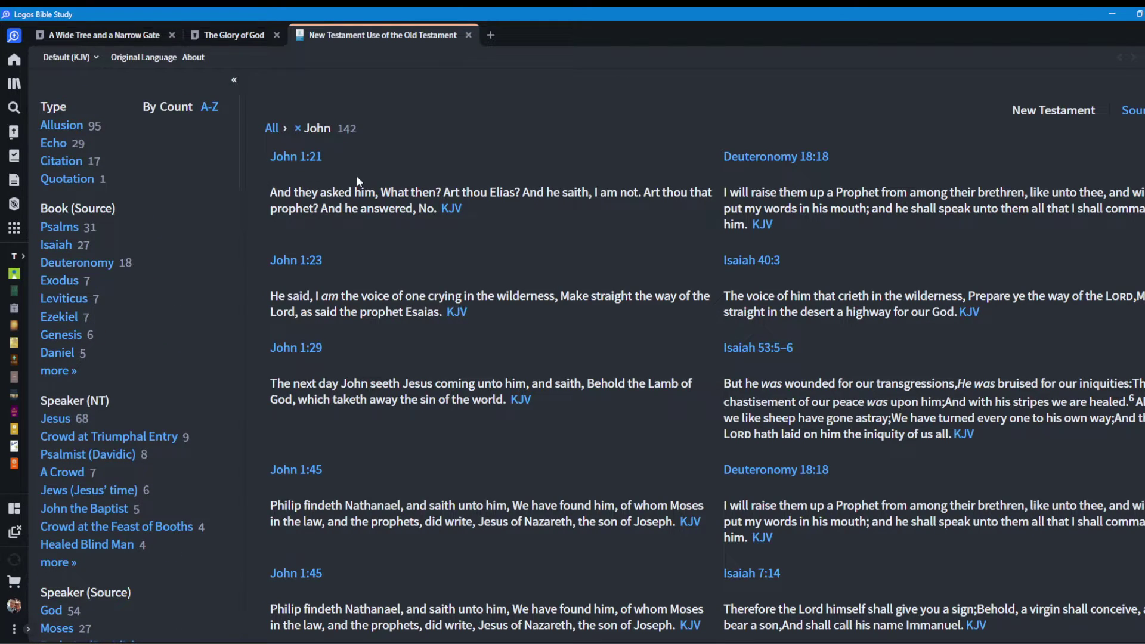
# - Narrow the John results to Jesus as New Testament speaker and Isaiah as source book, and look over the matches
pyautogui.click(56, 419)
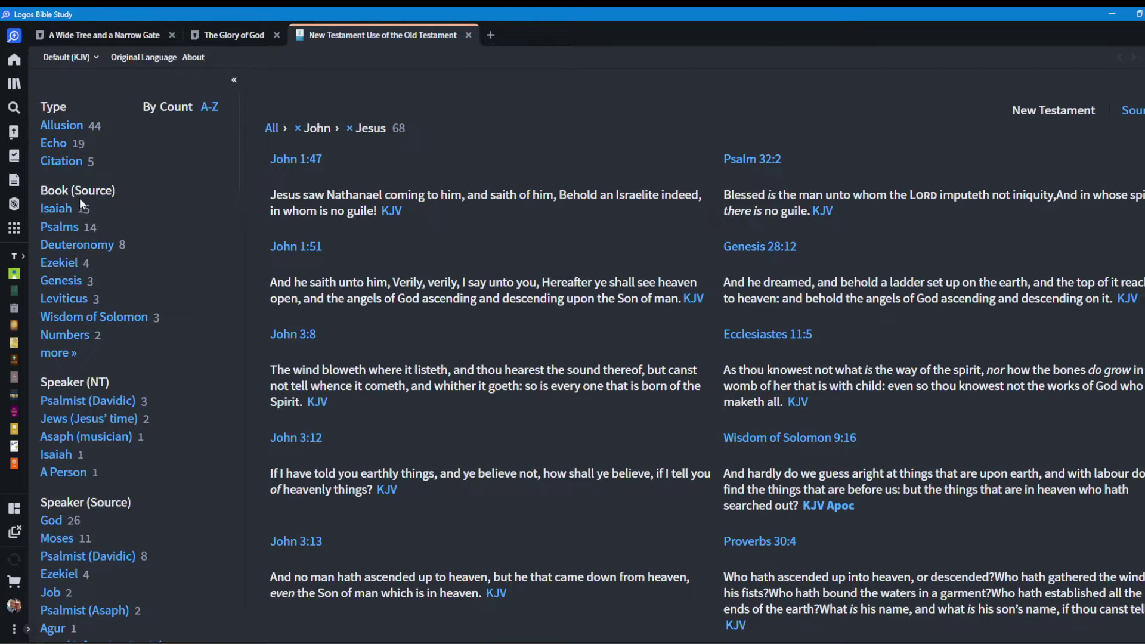
pyautogui.click(57, 209)
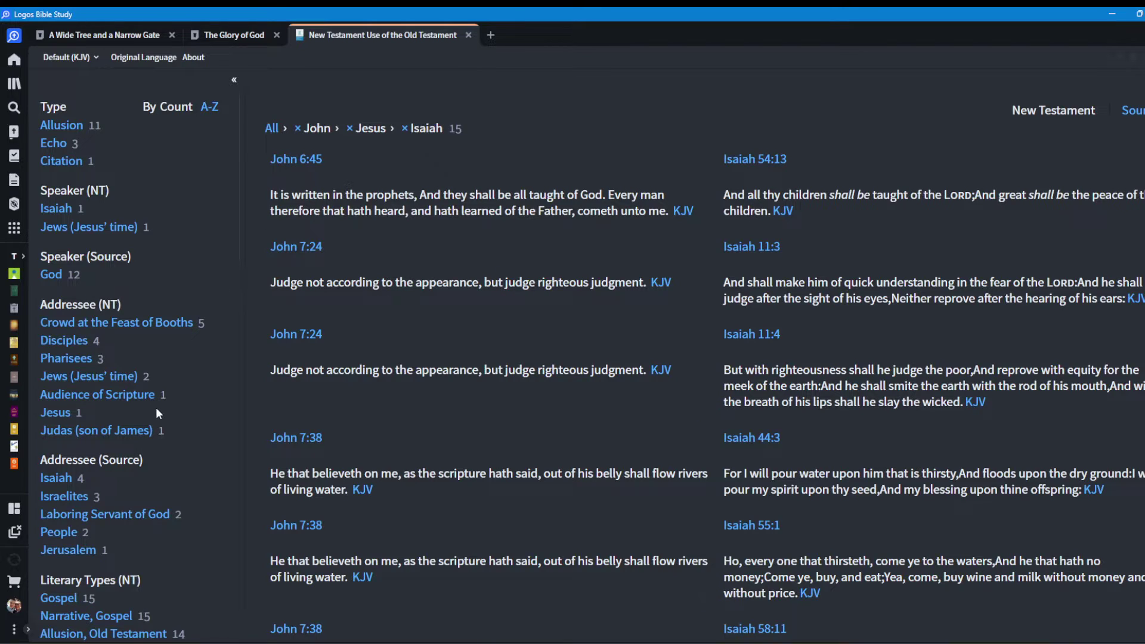
pyautogui.scroll(-5, 332, 417)
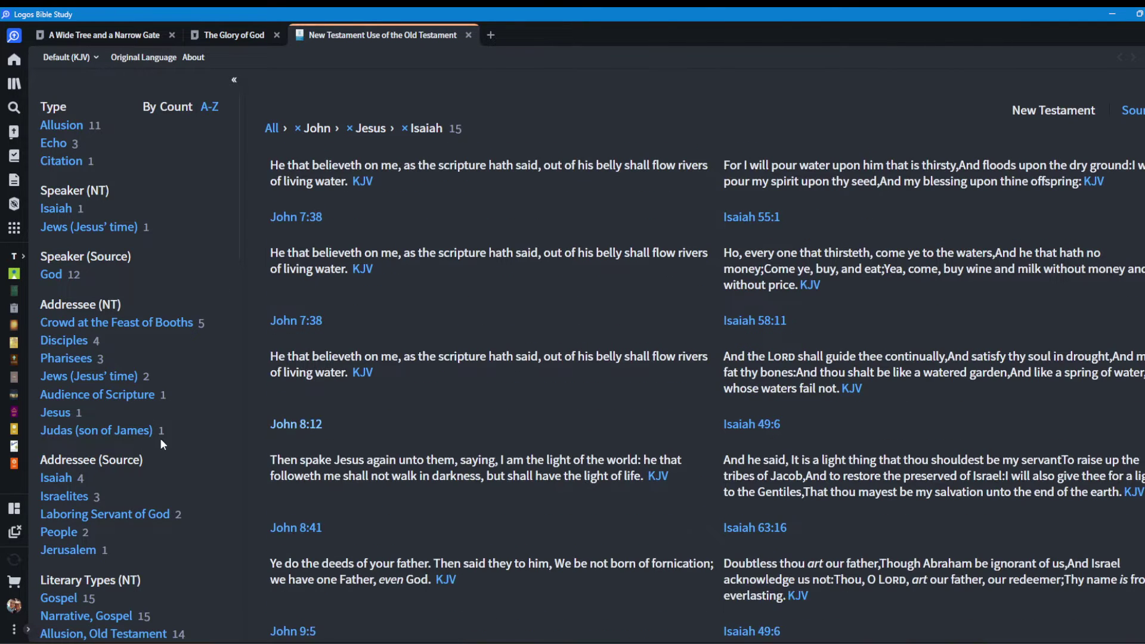
pyautogui.scroll(-4, 97, 424)
pyautogui.scroll(-4, 97, 425)
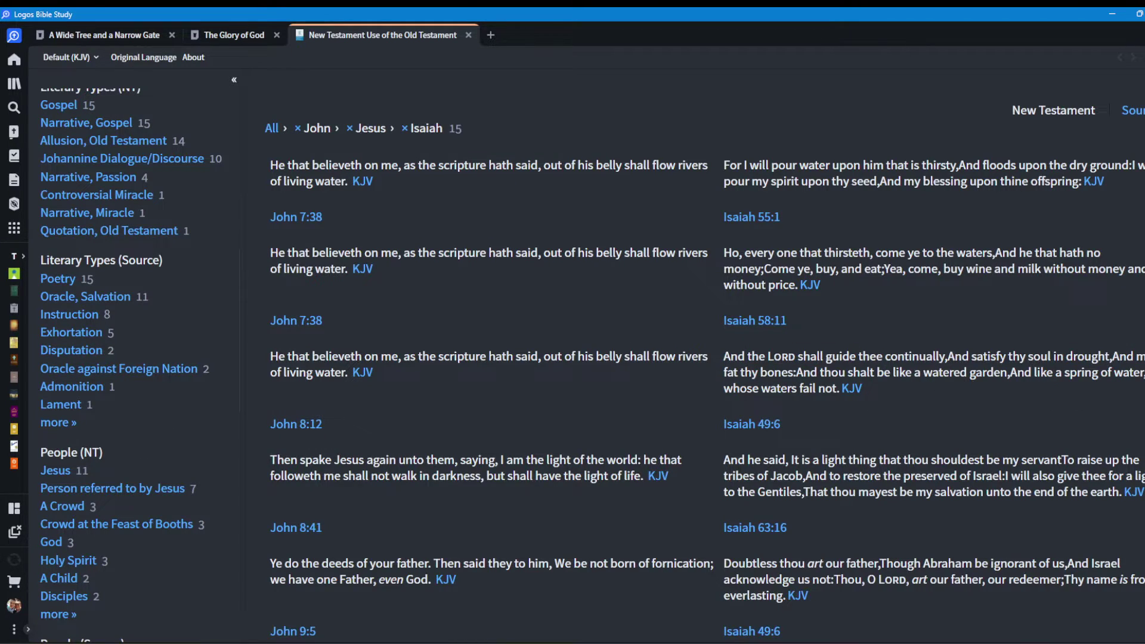
# - Find the tool matching "character maps" and open Narrative Character Maps
pyautogui.click(14, 88)
pyautogui.click(14, 89)
pyautogui.click(16, 228)
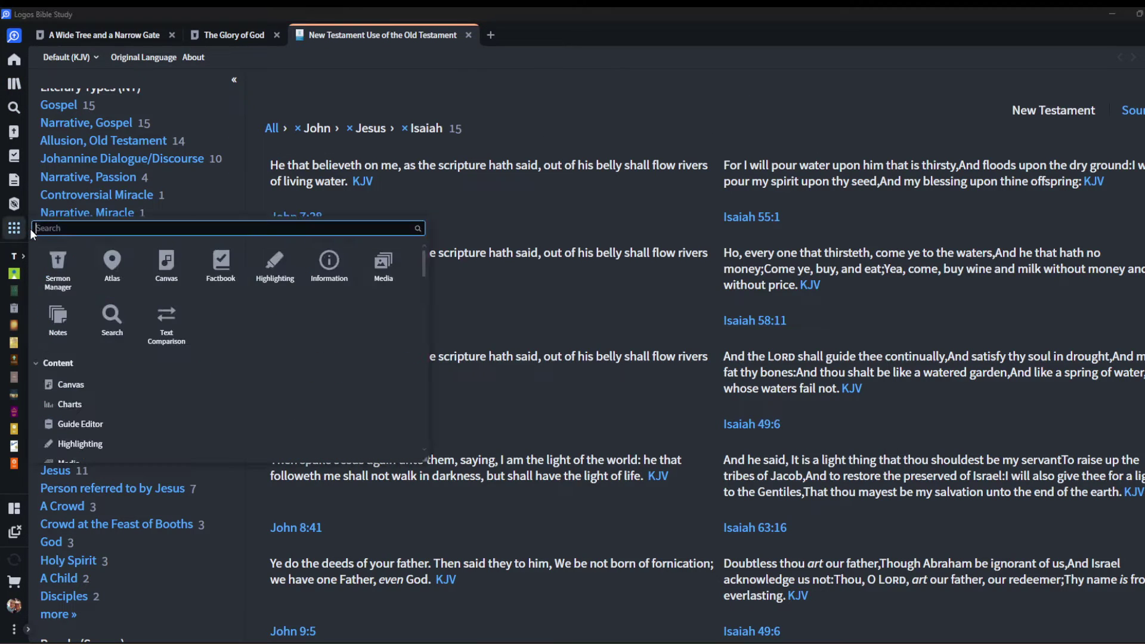
pyautogui.write('character maps')
pyautogui.click(102, 274)
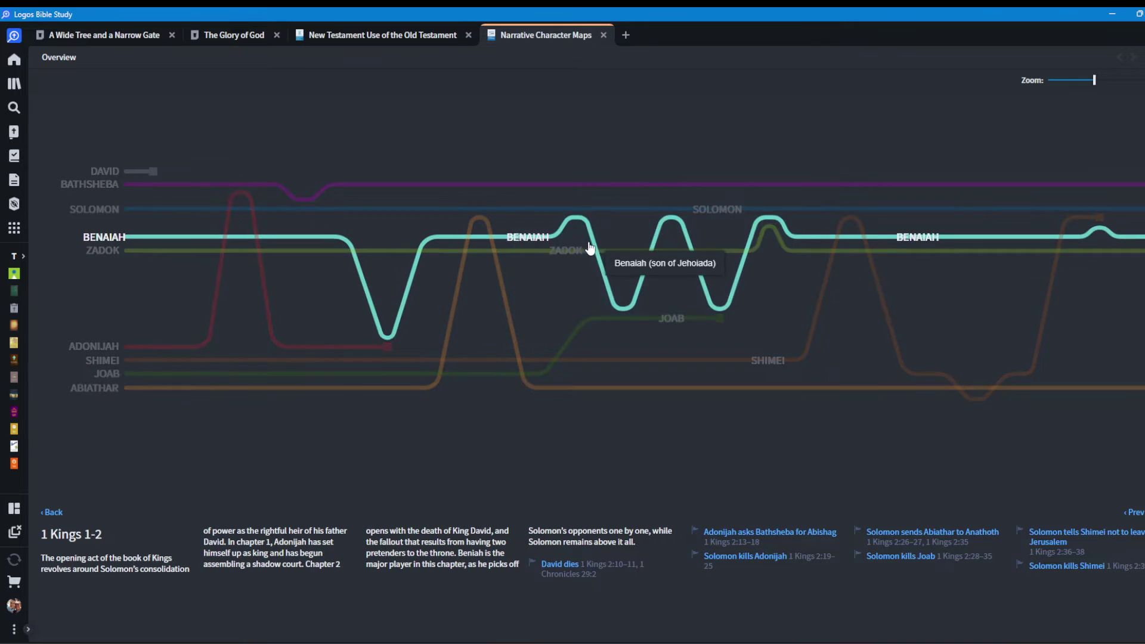
# - View Benaiah in the 1 Kings 1-2 character map, open Zadok's Factbook entry, and close the Factbook and Sermon Manager
pyautogui.click(595, 247)
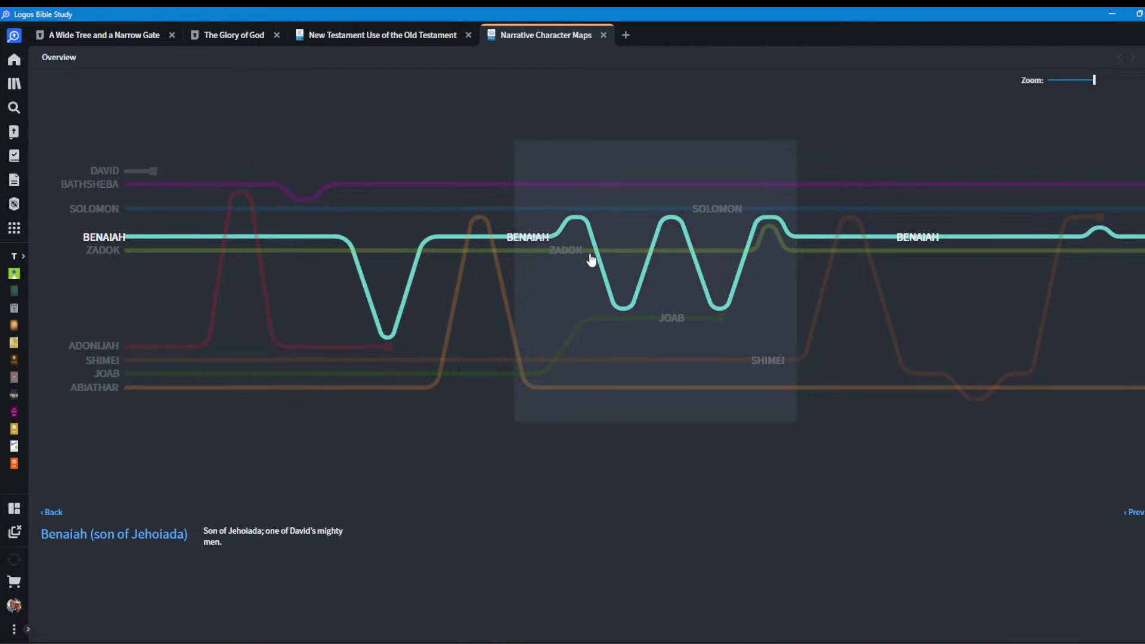
pyautogui.click(588, 256)
pyautogui.click(580, 253)
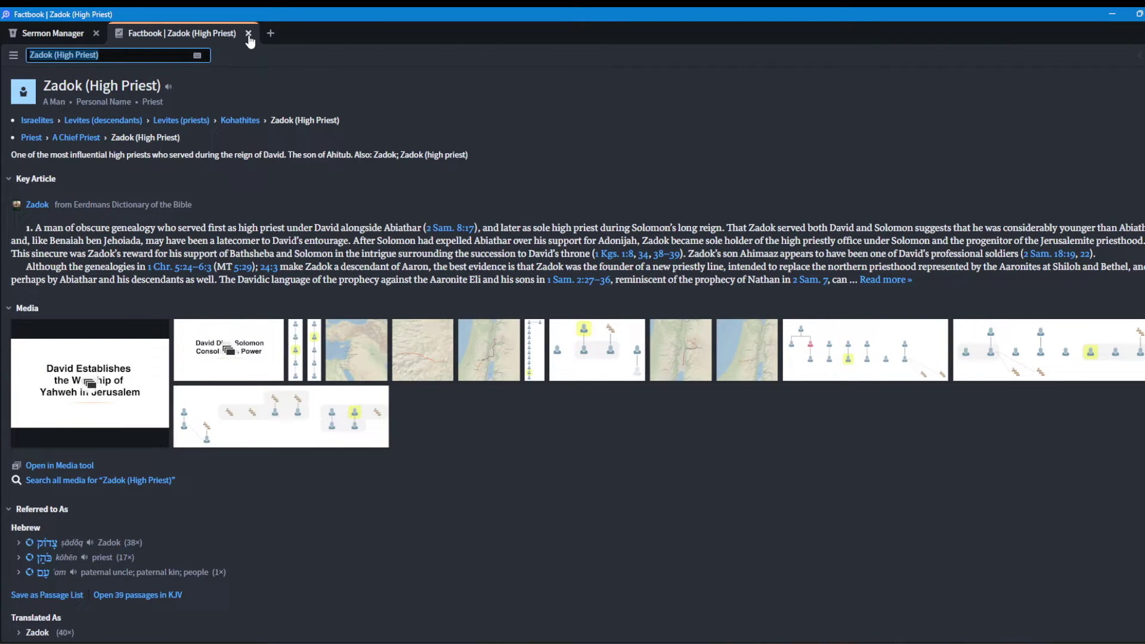
pyautogui.click(249, 35)
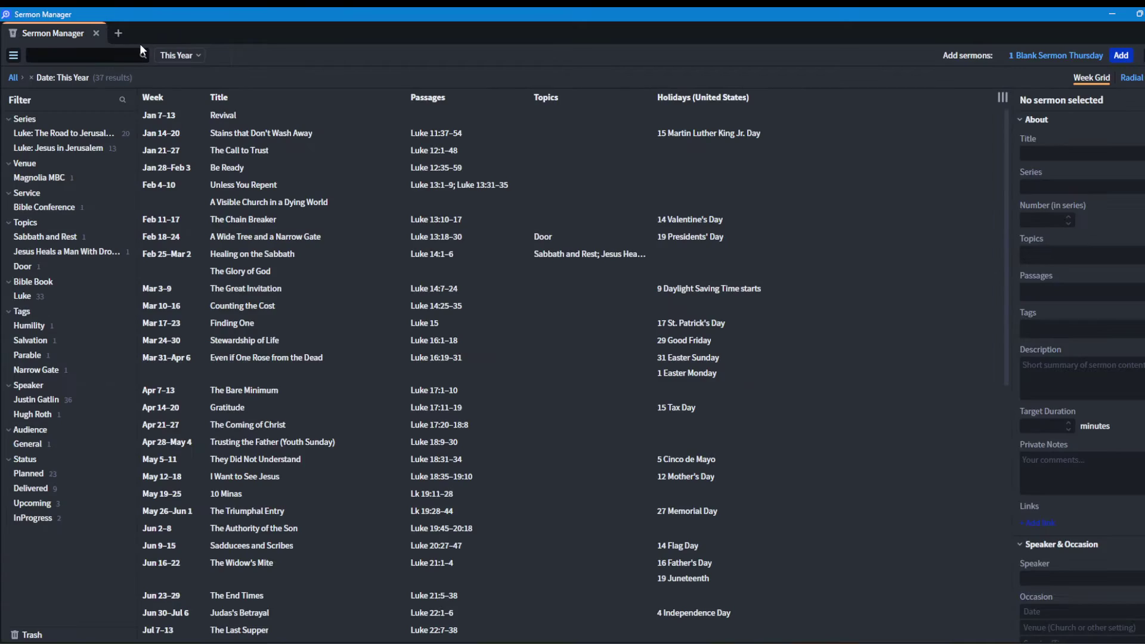
pyautogui.click(96, 34)
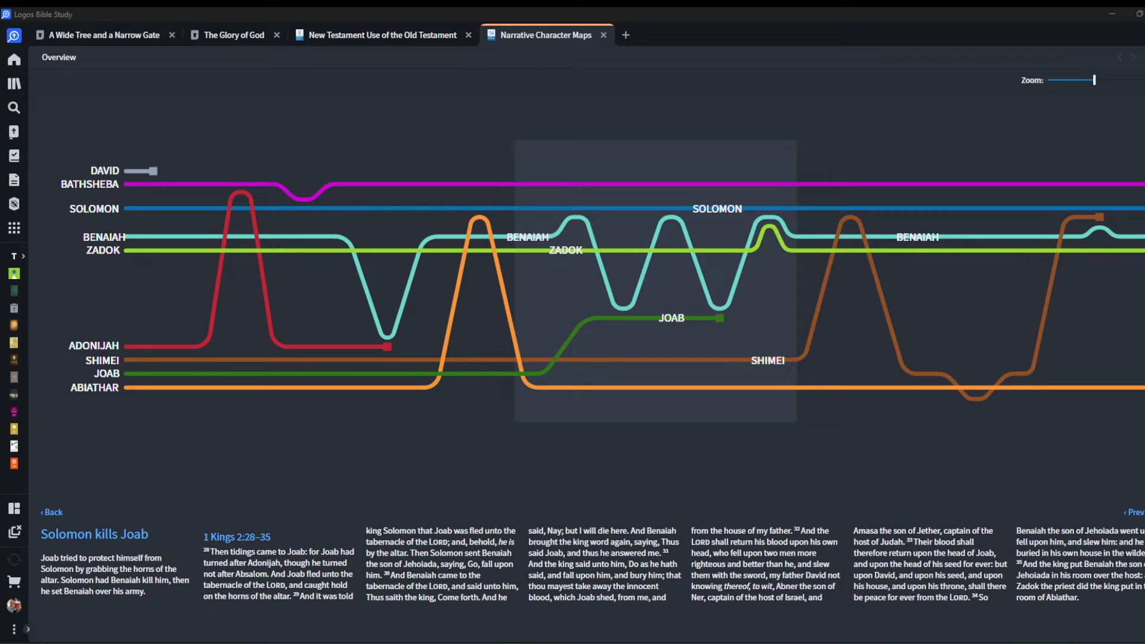
# - Search the King James Version for the preaching theme Glory and look through the verses
pyautogui.click(18, 113)
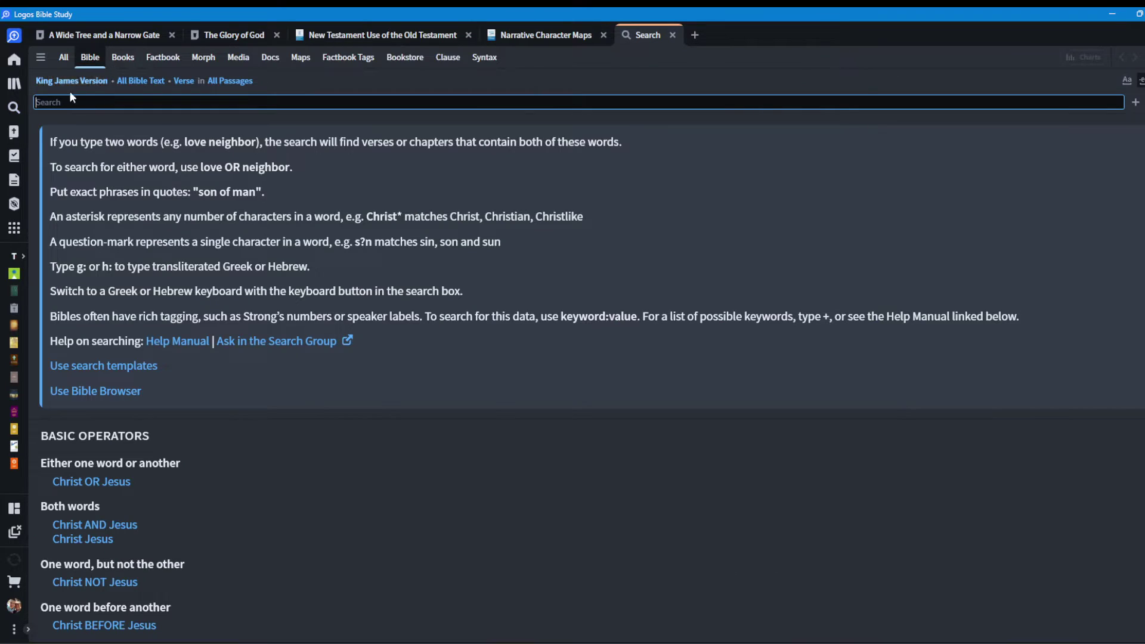
pyautogui.write('glory')
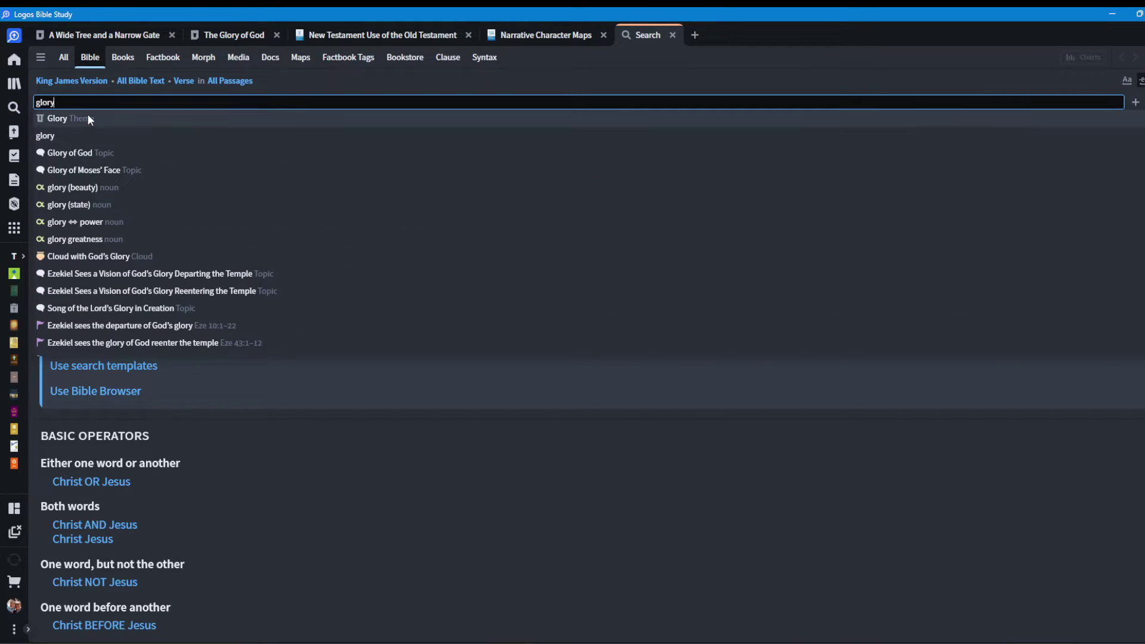
pyautogui.moveTo(87, 116)
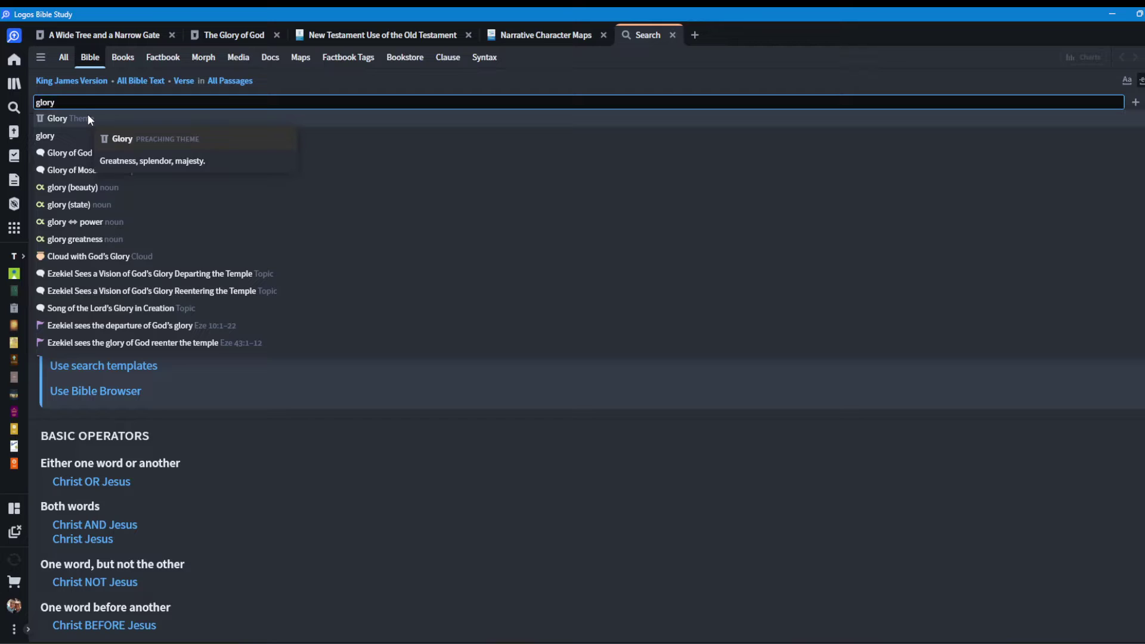
pyautogui.click(87, 116)
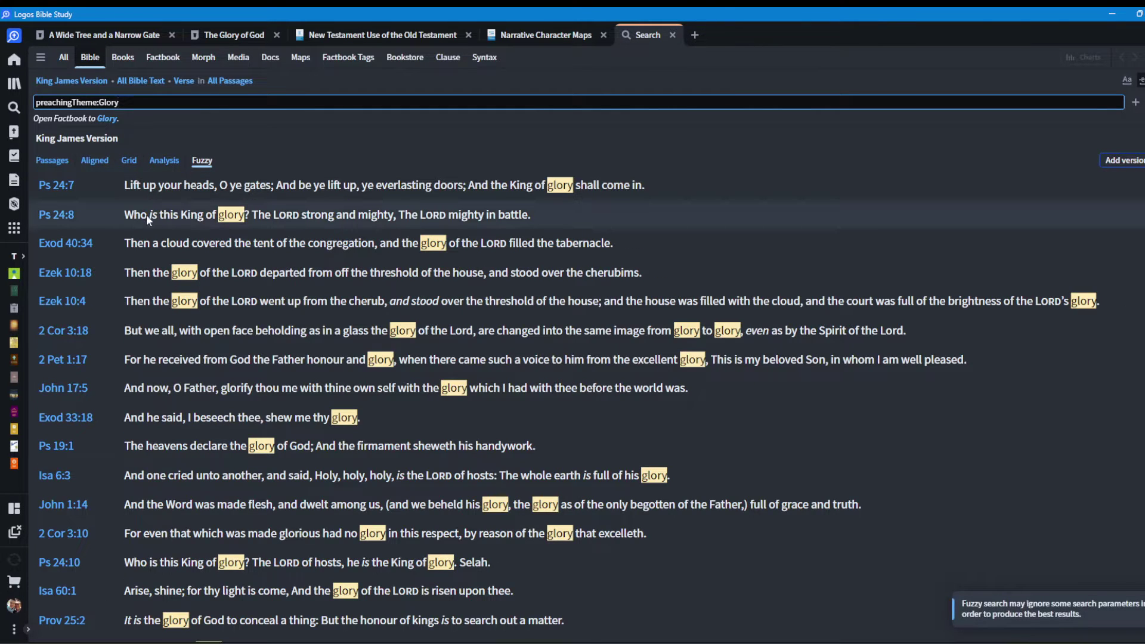
pyautogui.scroll(-5, 159, 209)
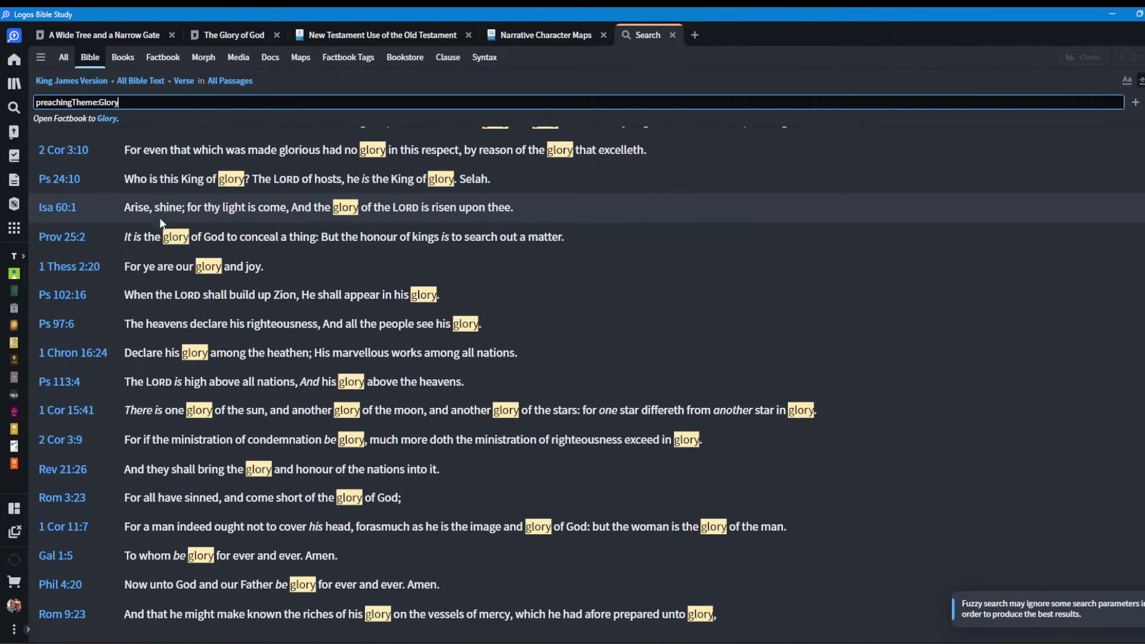
pyautogui.scroll(5, 160, 223)
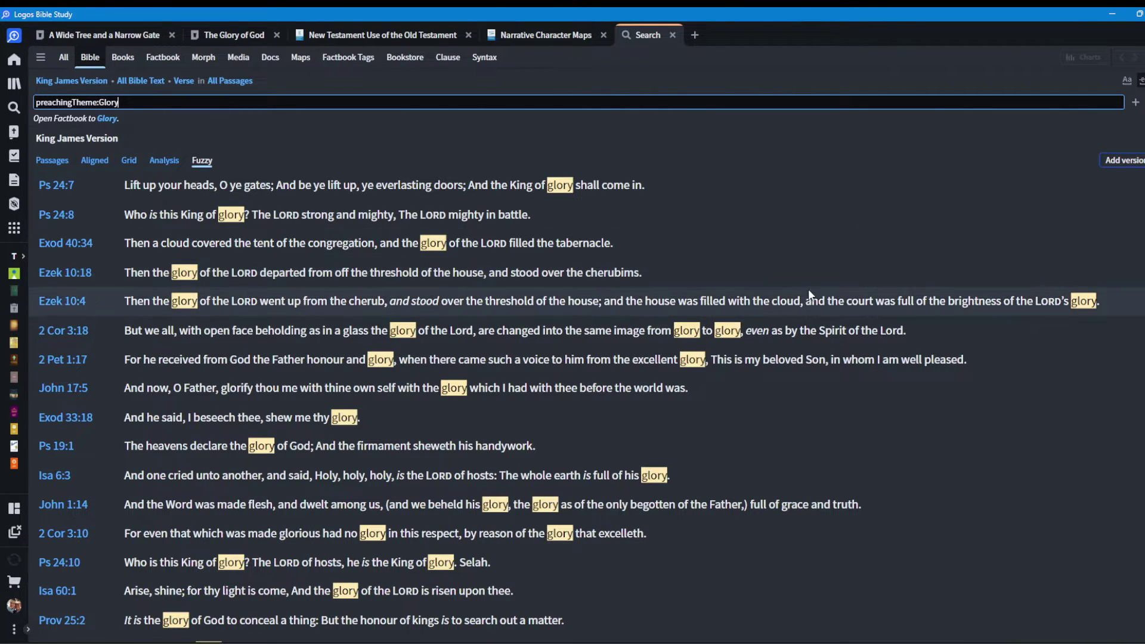
# - Find "kjv" in the library, sort the matches by rank and open the King James Version
pyautogui.click(20, 82)
pyautogui.write('kjv')
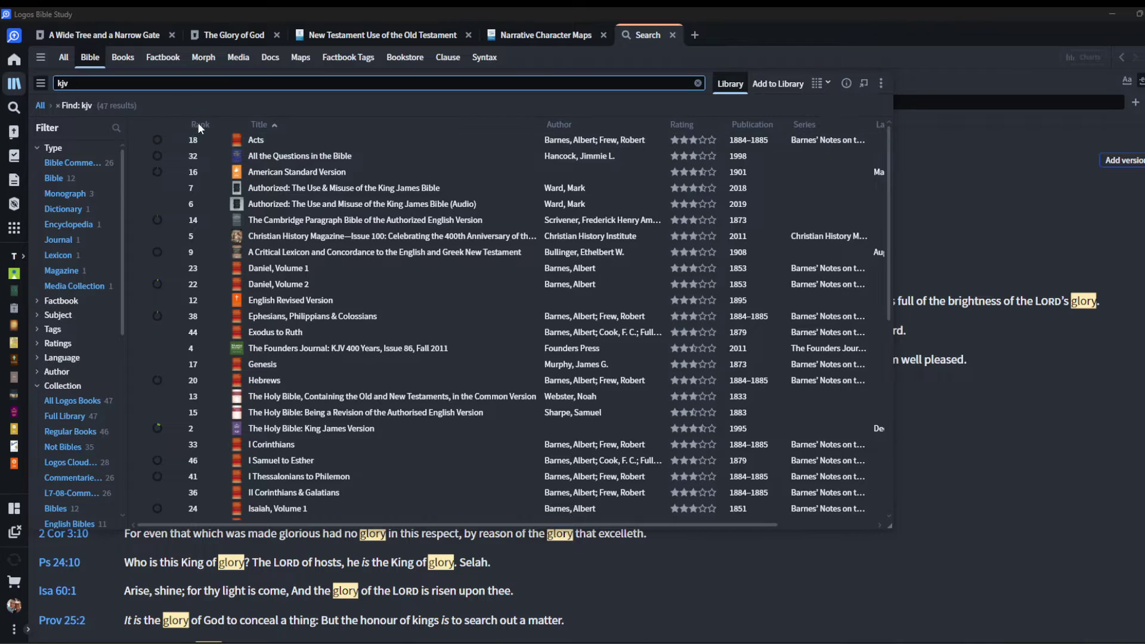
pyautogui.click(198, 124)
pyautogui.click(253, 146)
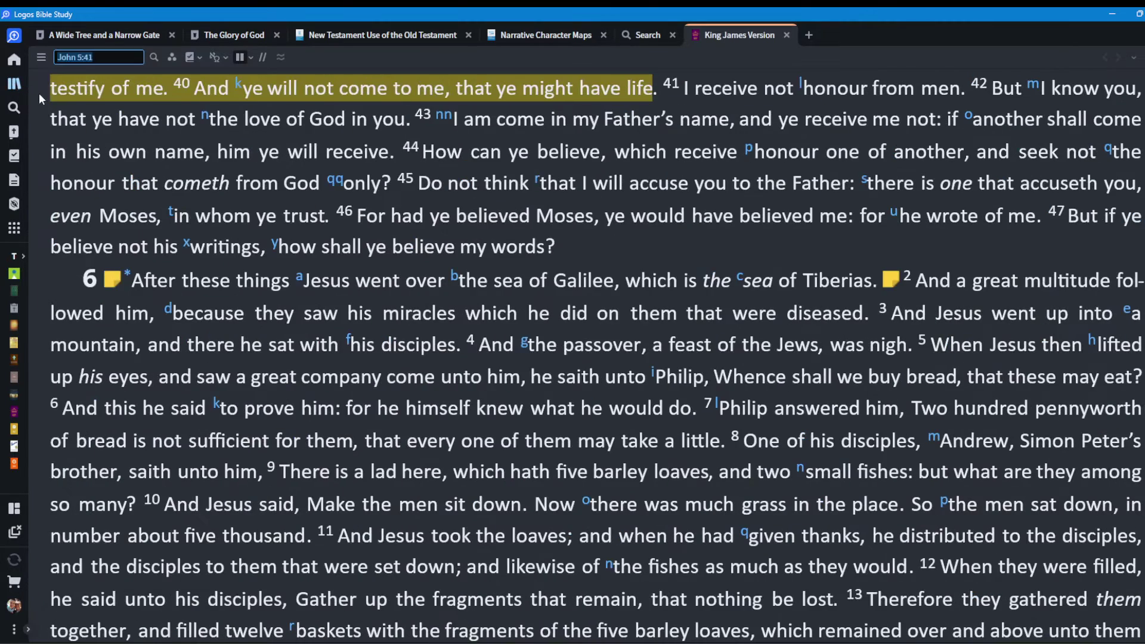
# - Find "esv" in the library, open the English Standard Version, and move the King James Version into a separate pane beside it
pyautogui.click(15, 84)
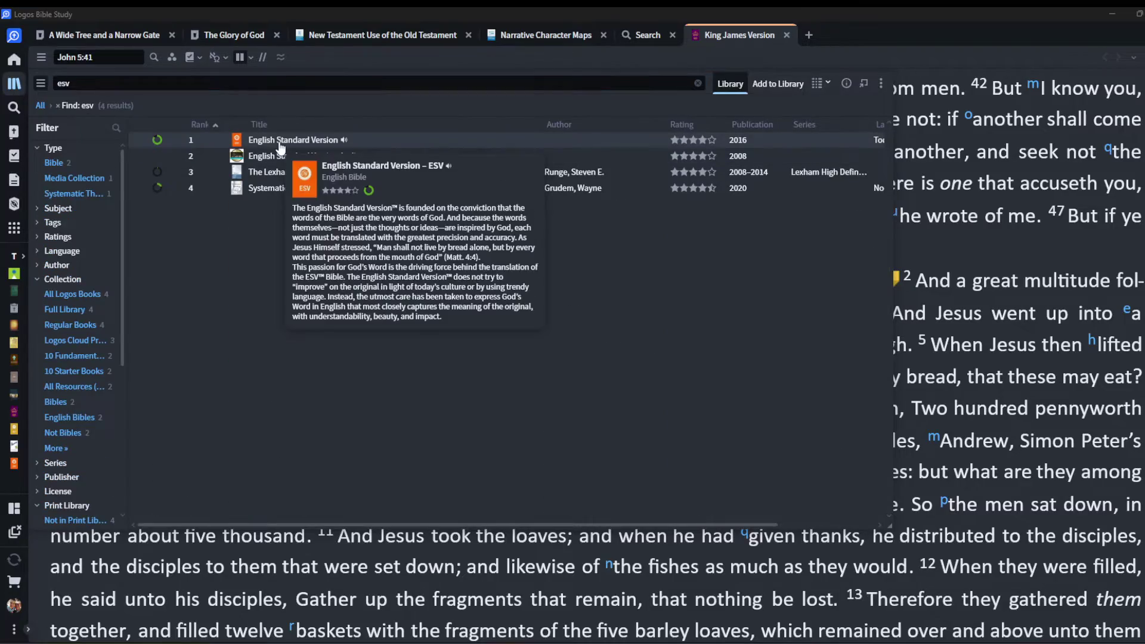
pyautogui.click(277, 141)
pyautogui.moveTo(753, 37); pyautogui.dragTo(191, 313)
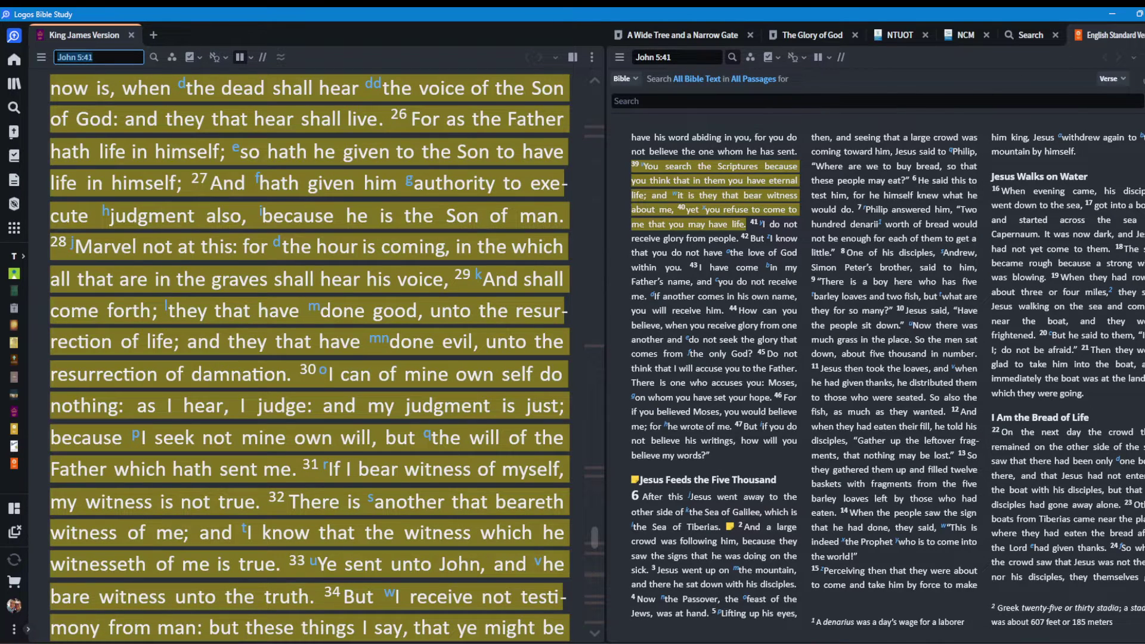
# - Enlarge the text size of the English Standard Version
pyautogui.click(1144, 57)
pyautogui.moveTo(970, 83); pyautogui.dragTo(1082, 82)
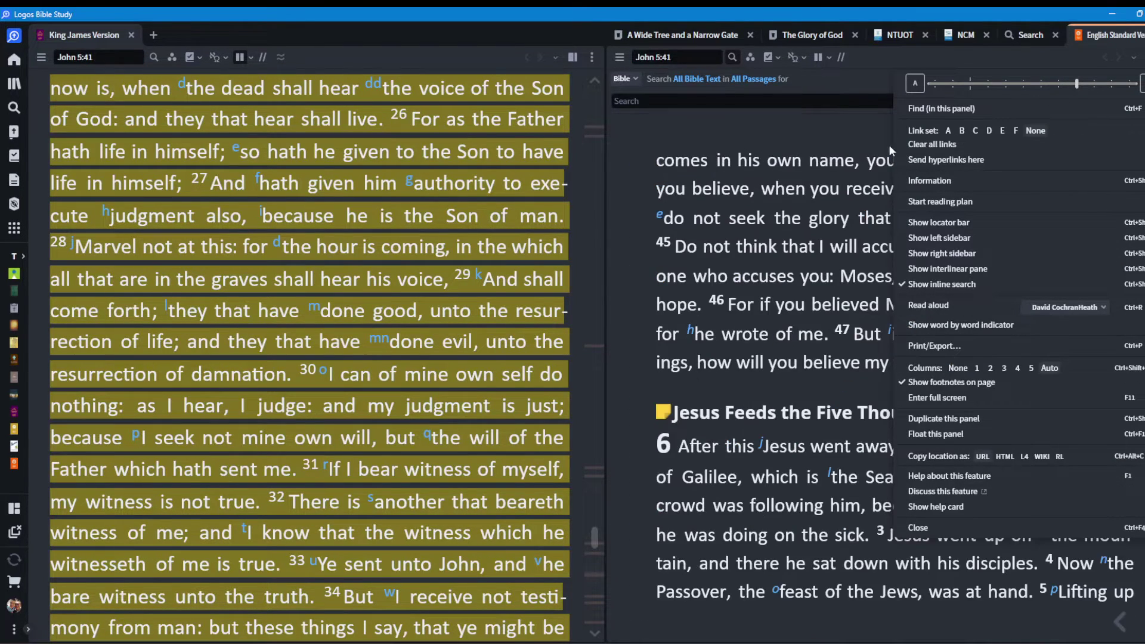
pyautogui.click(446, 295)
# - Select the word "company" in John 6:5 of the King James Version
pyautogui.scroll(-10, 442, 294)
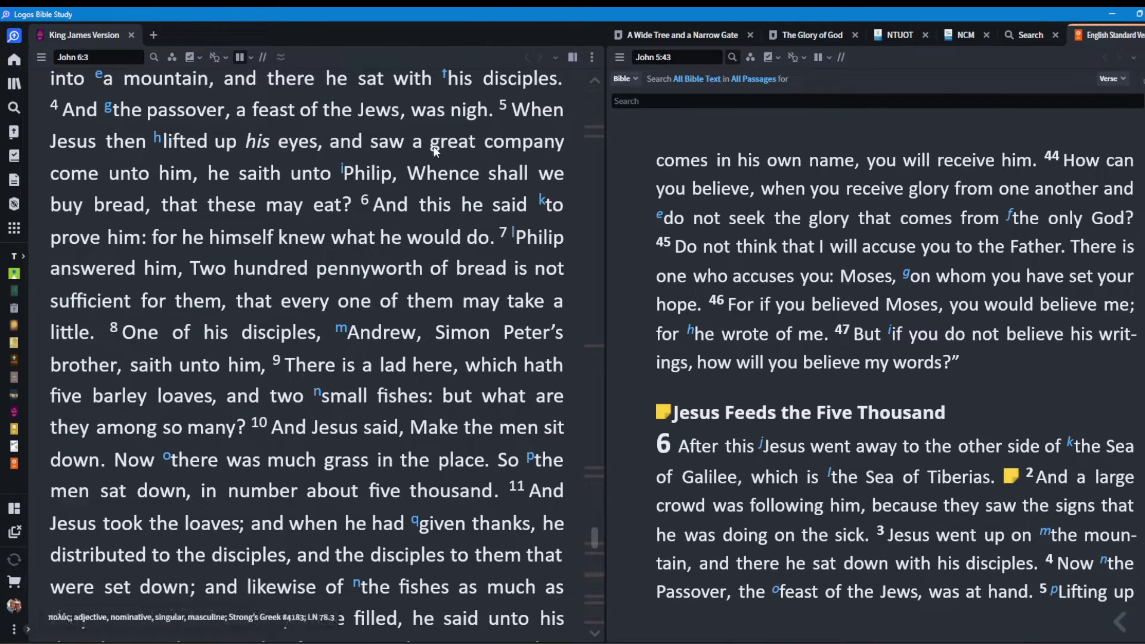
pyautogui.click(512, 148)
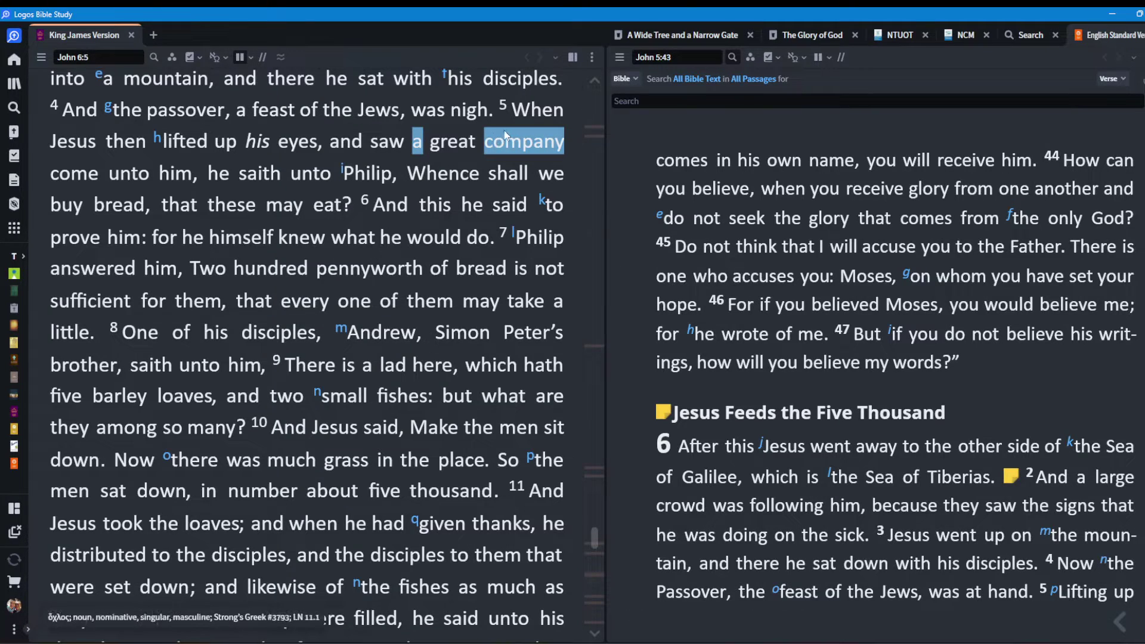
# - Review the visual filter options of the English Standard Version, including the corresponding words setting
pyautogui.click(755, 56)
pyautogui.scroll(-2, 616, 203)
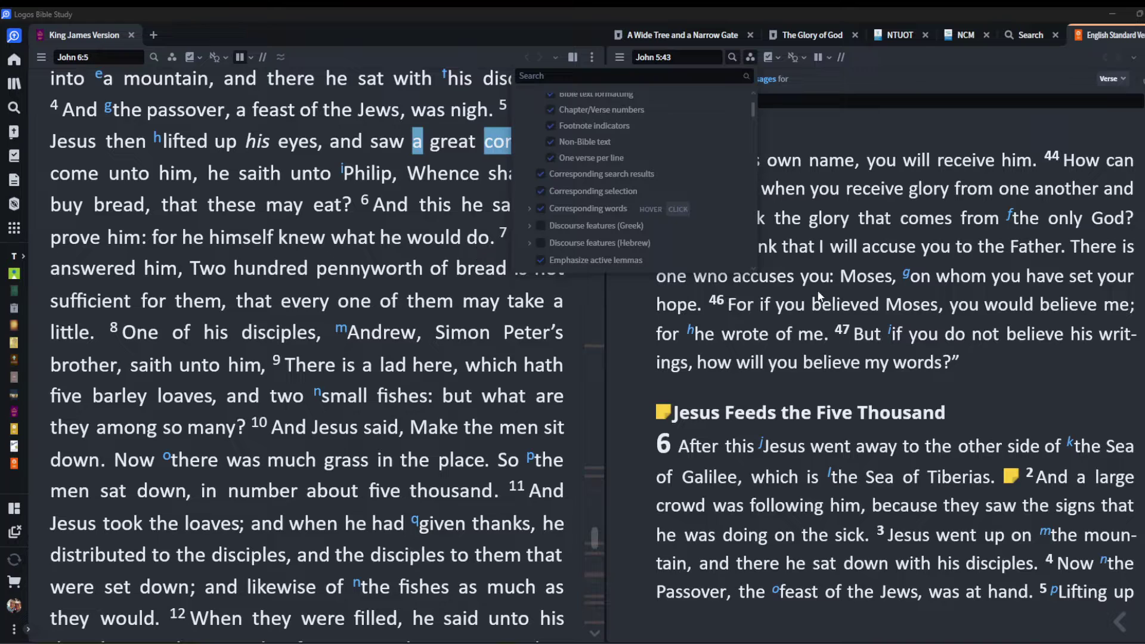
pyautogui.click(782, 299)
# - Select words in John 6:5–8 of the English Standard Version, including "Simon", "denarii" and "then", to compare their King James Version counterparts
pyautogui.scroll(-5, 771, 314)
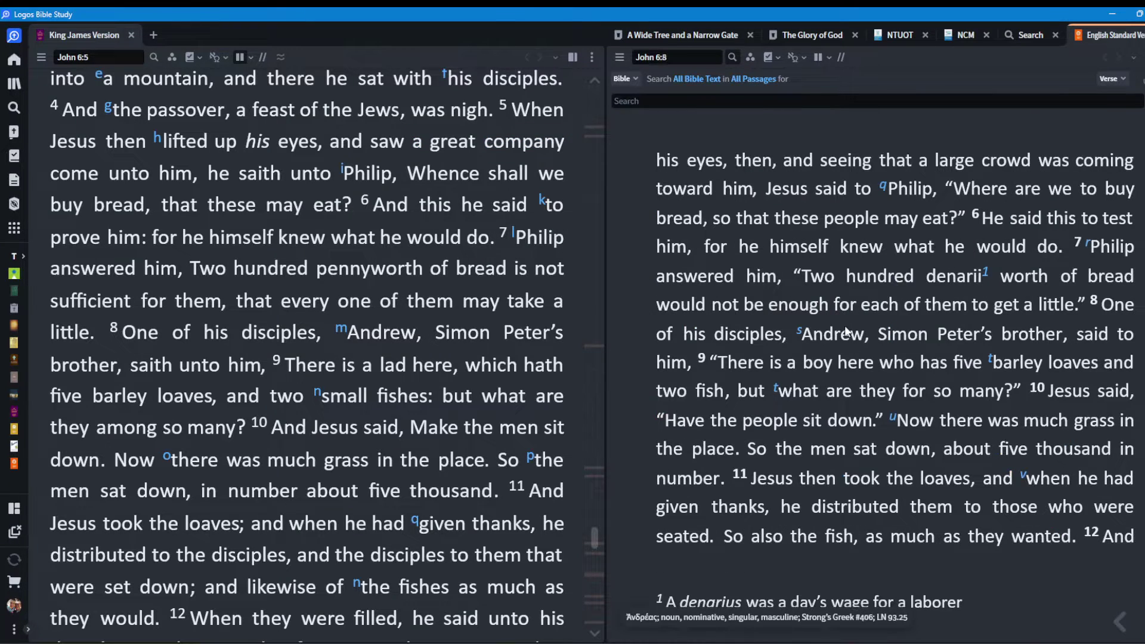
pyautogui.doubleClick(899, 334)
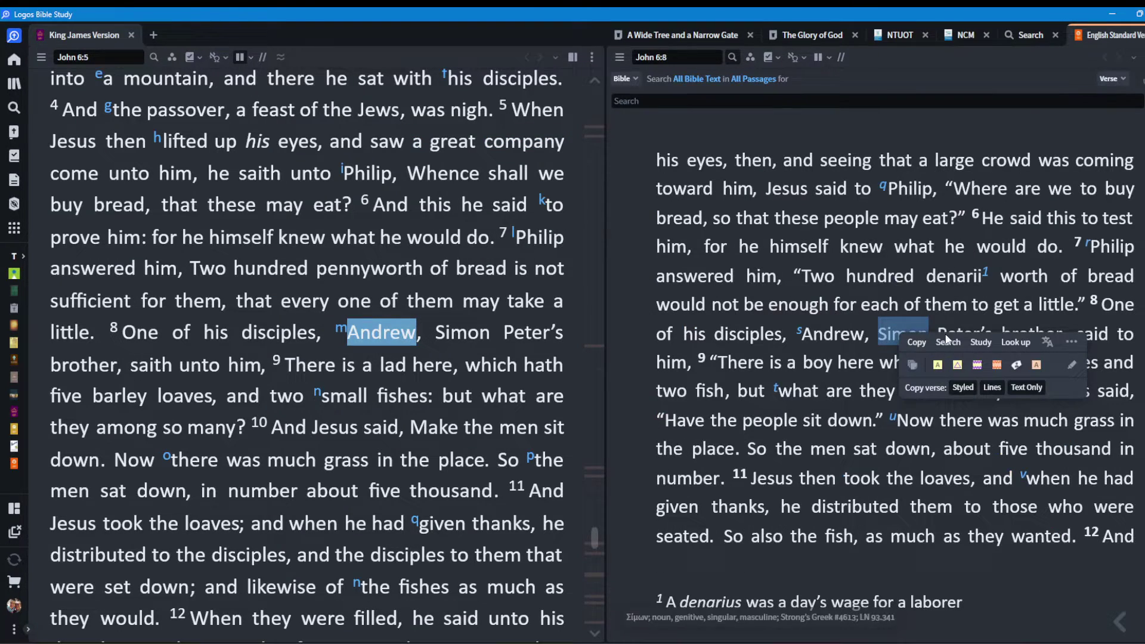
pyautogui.click(878, 305)
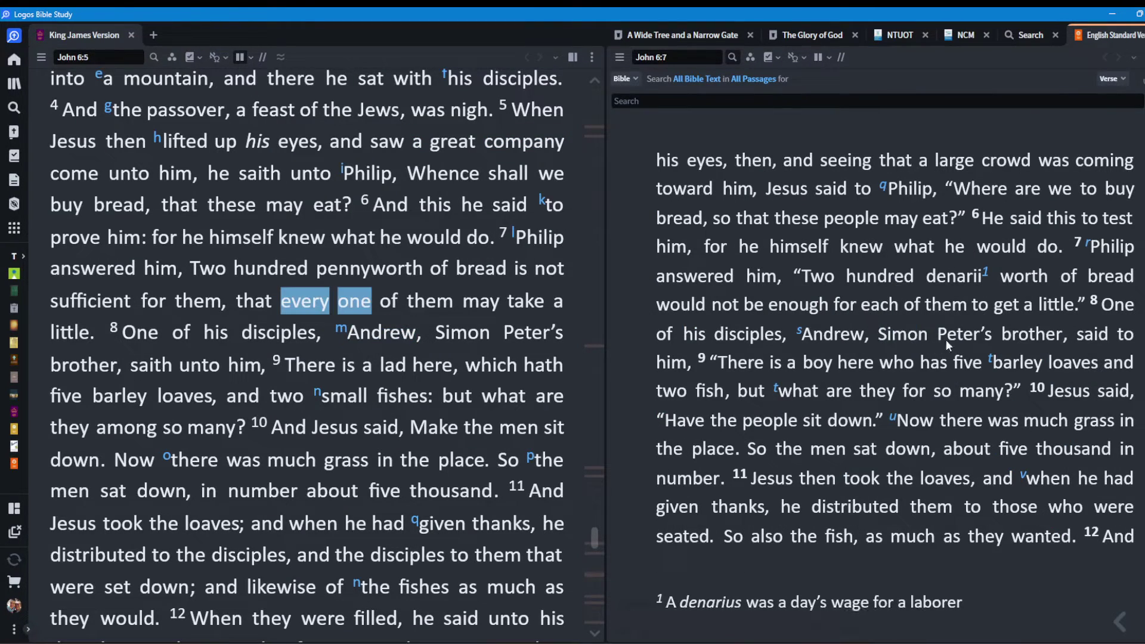
pyautogui.click(939, 280)
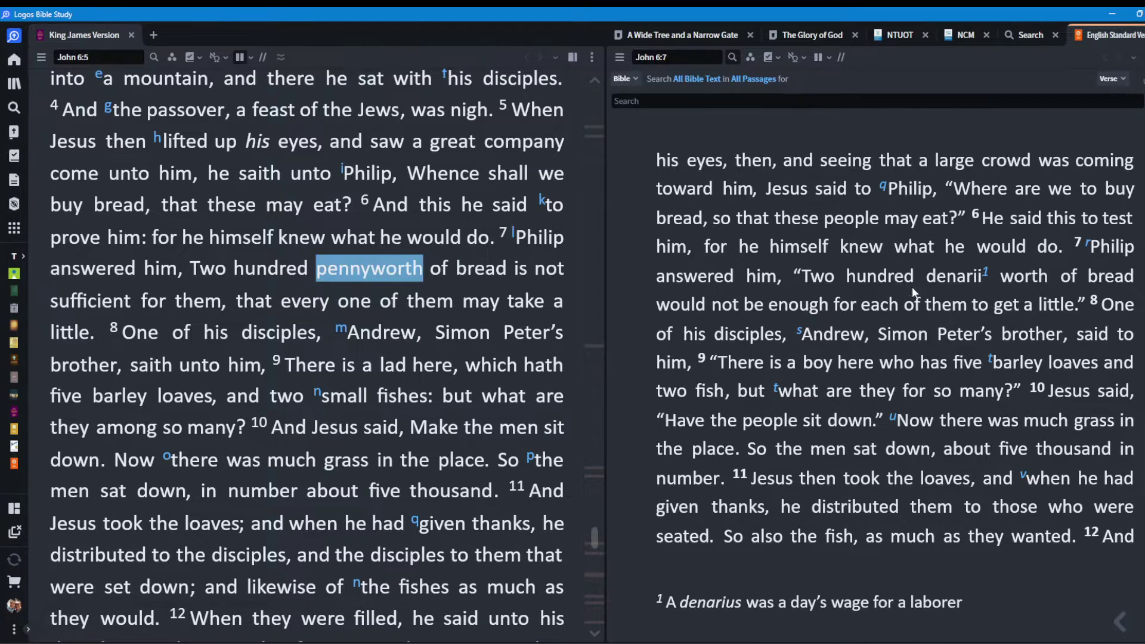
pyautogui.click(980, 248)
pyautogui.click(778, 169)
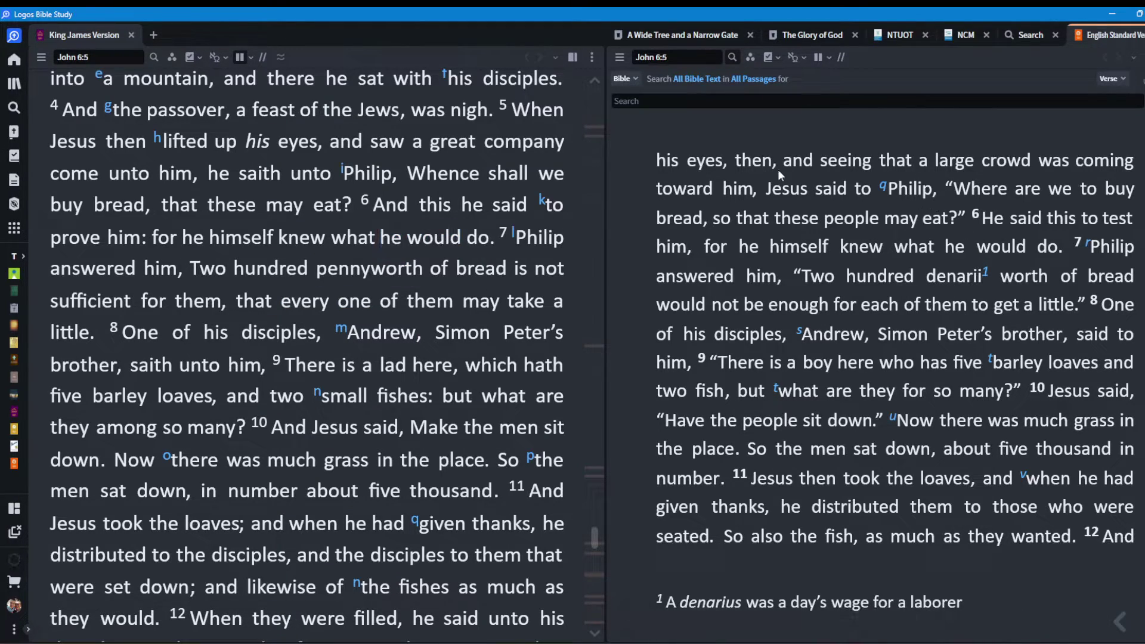
pyautogui.click(745, 164)
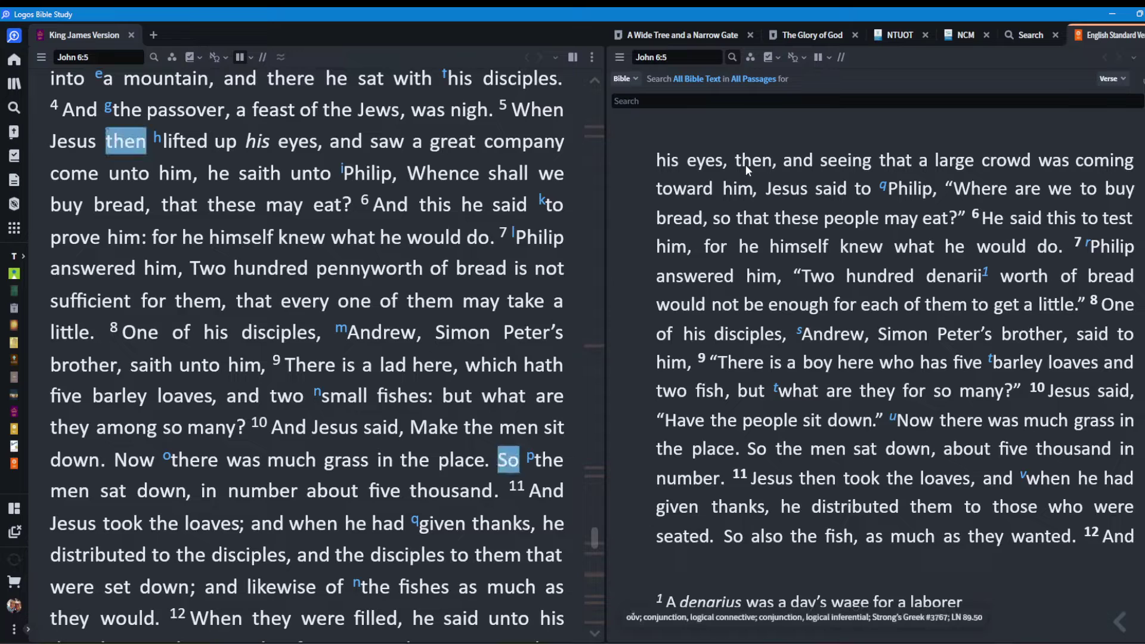
# - Turn on the Resource visual filters for the English Standard Version and select "pennyworth" in John 6:7 of the King James Version
pyautogui.click(778, 62)
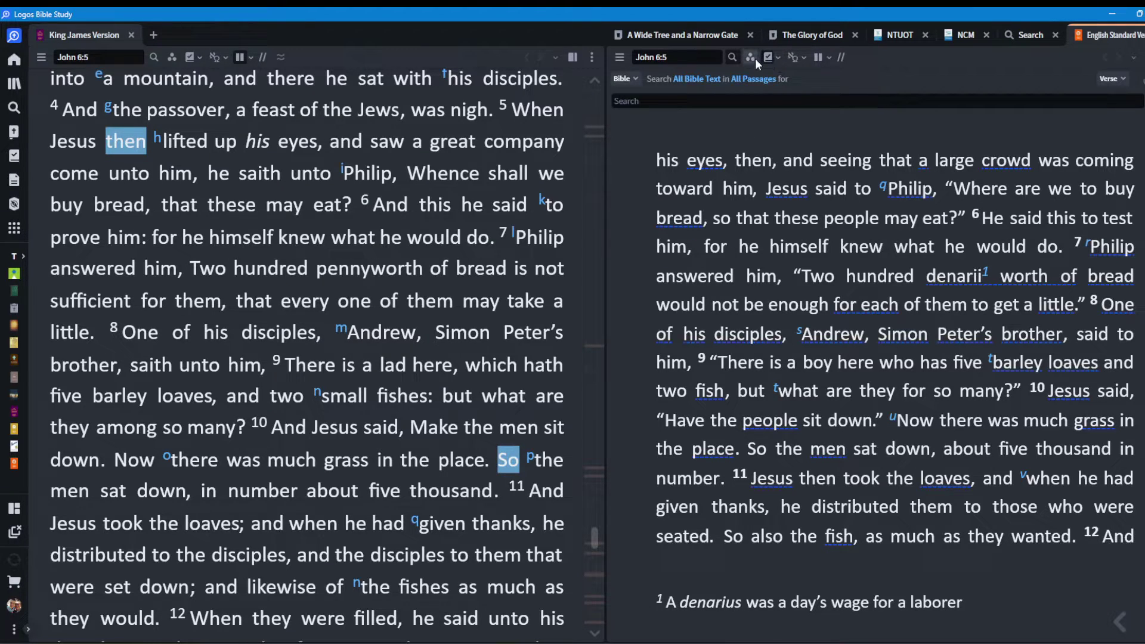
pyautogui.click(532, 99)
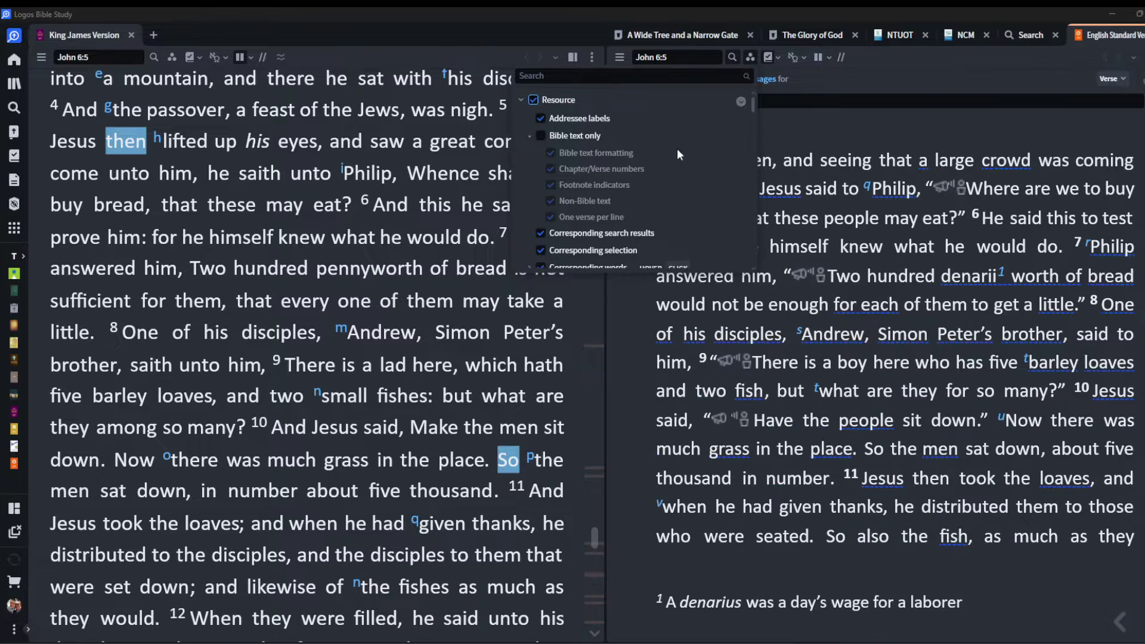
pyautogui.click(888, 219)
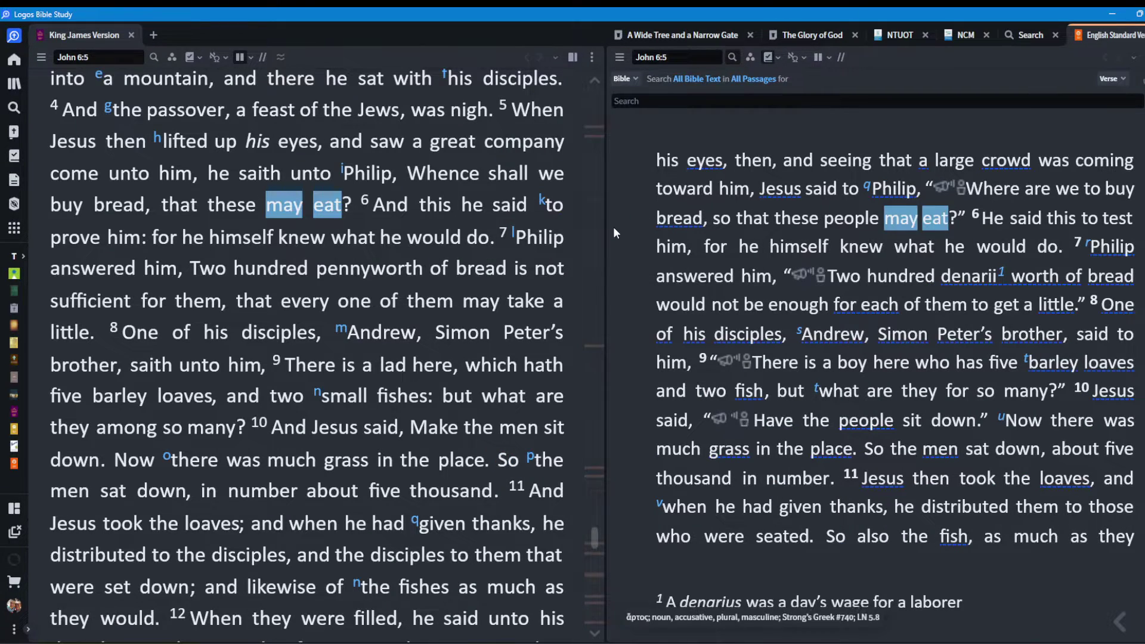
pyautogui.click(392, 269)
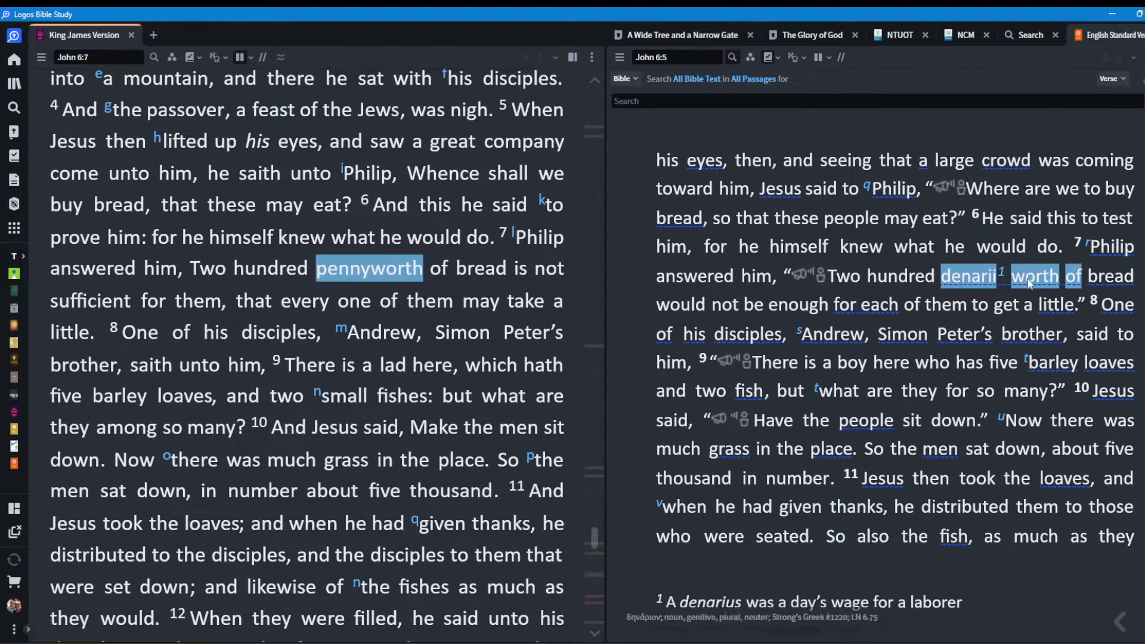
pyautogui.moveTo(979, 283)
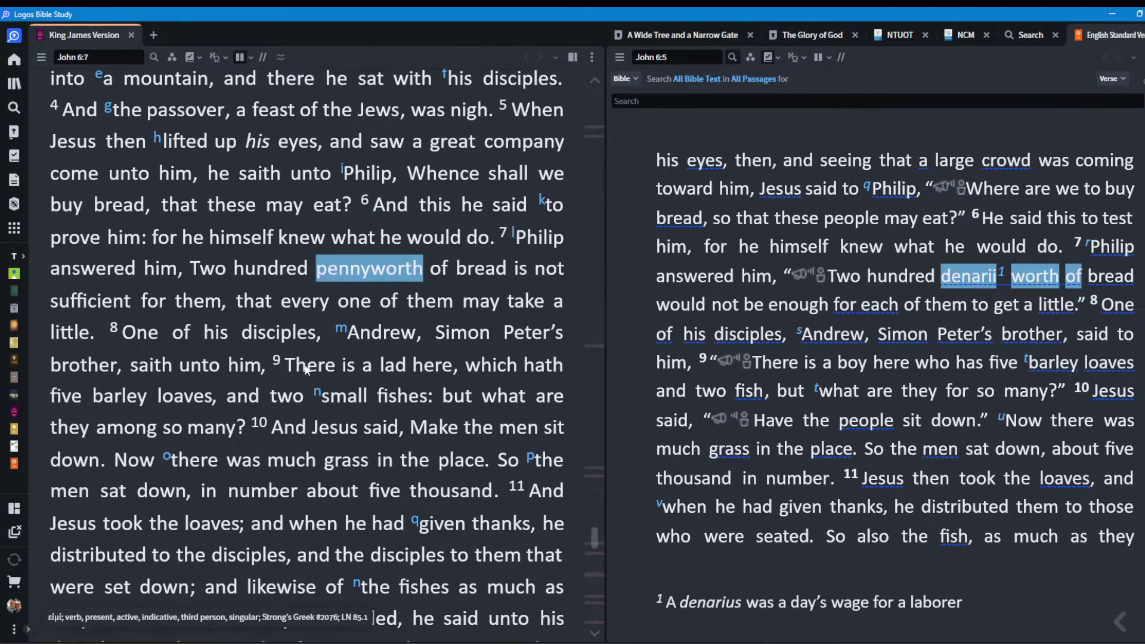
# - Put the English Standard Version and King James Version in link set A and select "Father" in John 6:32 of the King James Version
pyautogui.scroll(-10, 314, 372)
pyautogui.scroll(-5, 313, 372)
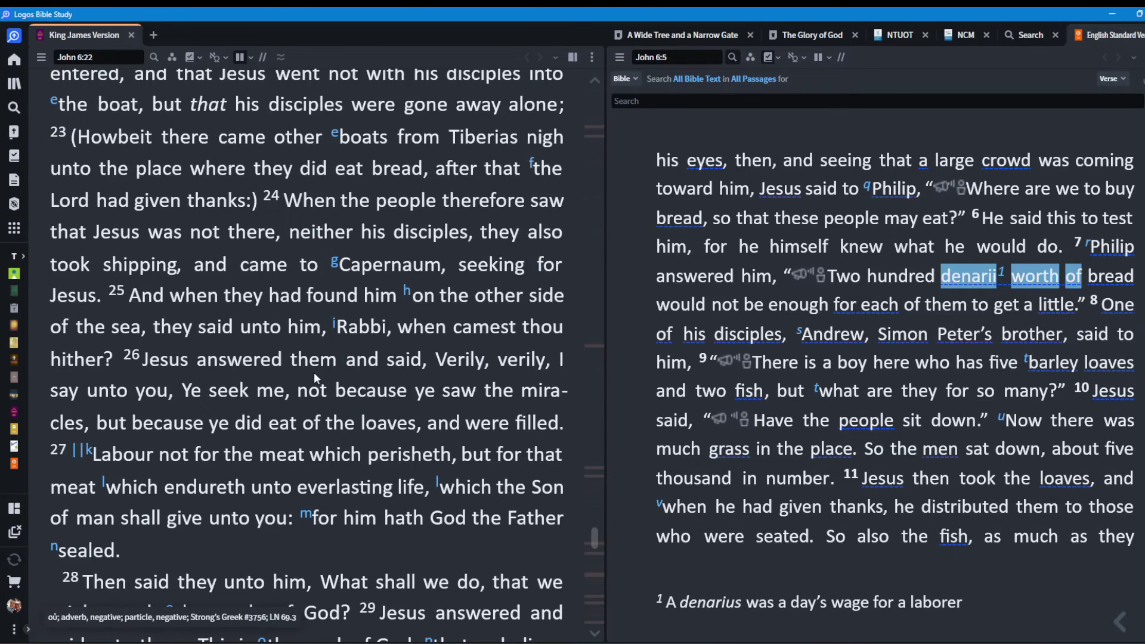
pyautogui.click(361, 327)
pyautogui.scroll(-15, 686, 361)
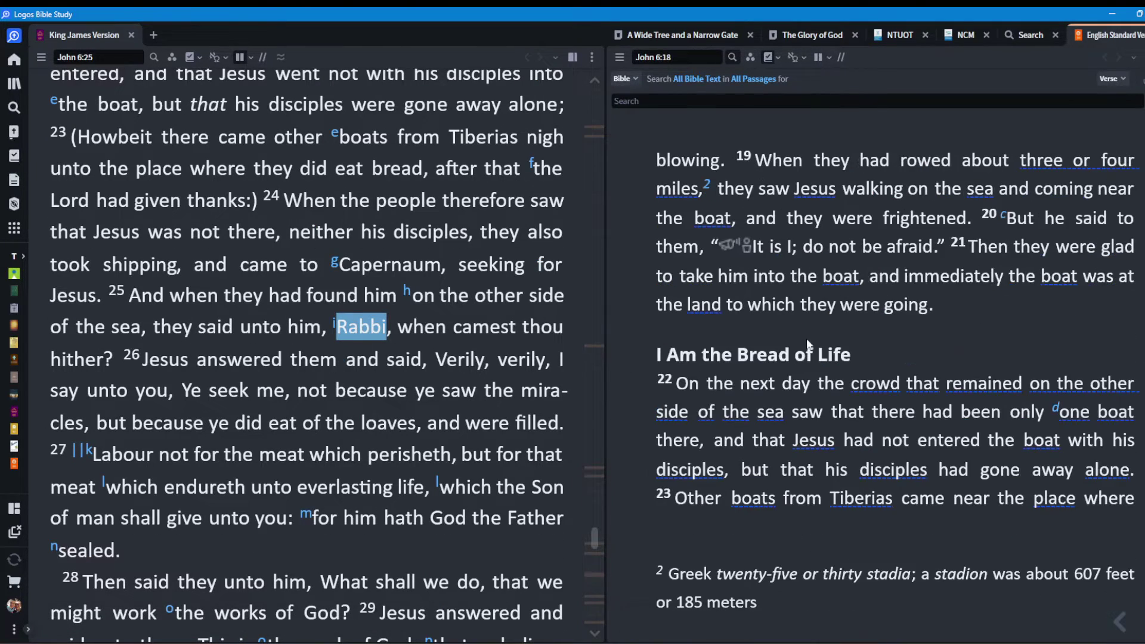
pyautogui.click(1143, 57)
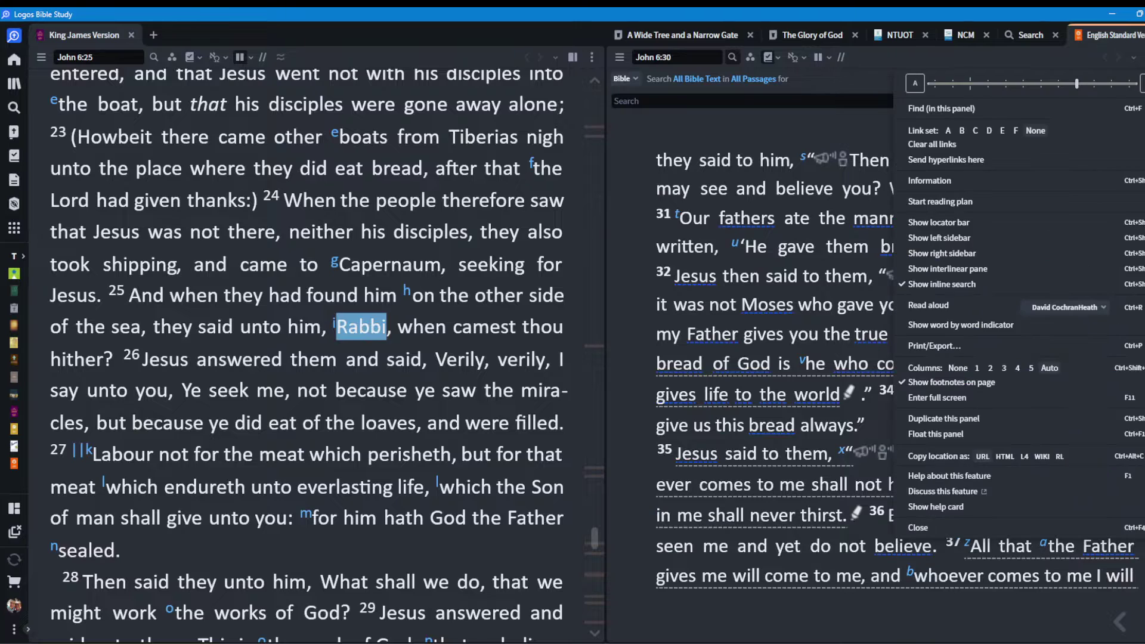
pyautogui.click(946, 129)
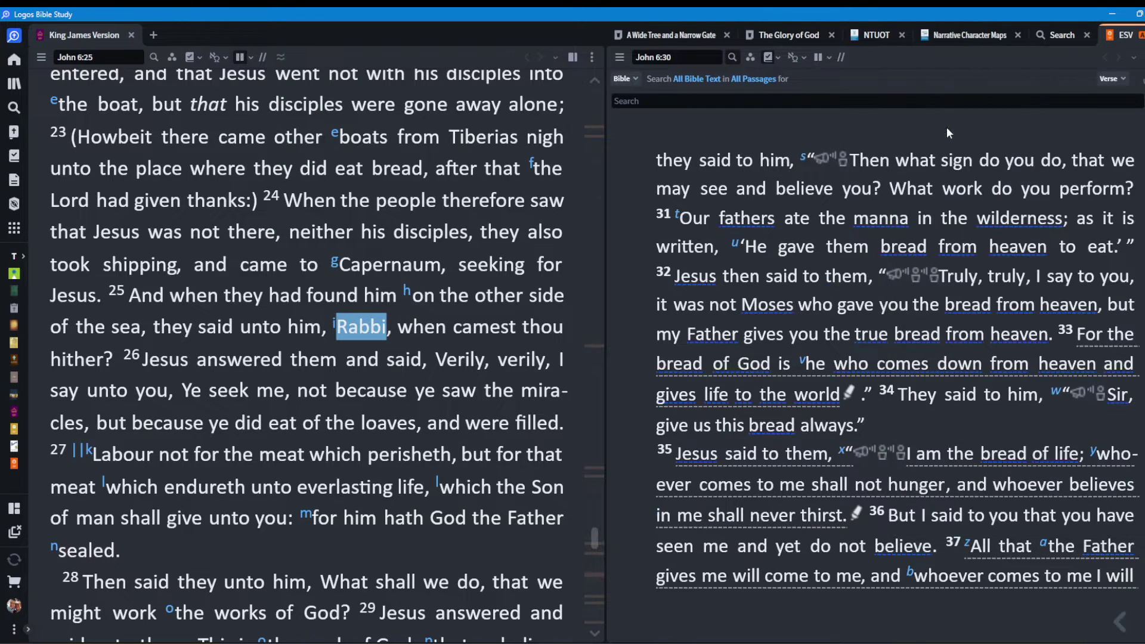
pyautogui.click(591, 56)
pyautogui.click(392, 128)
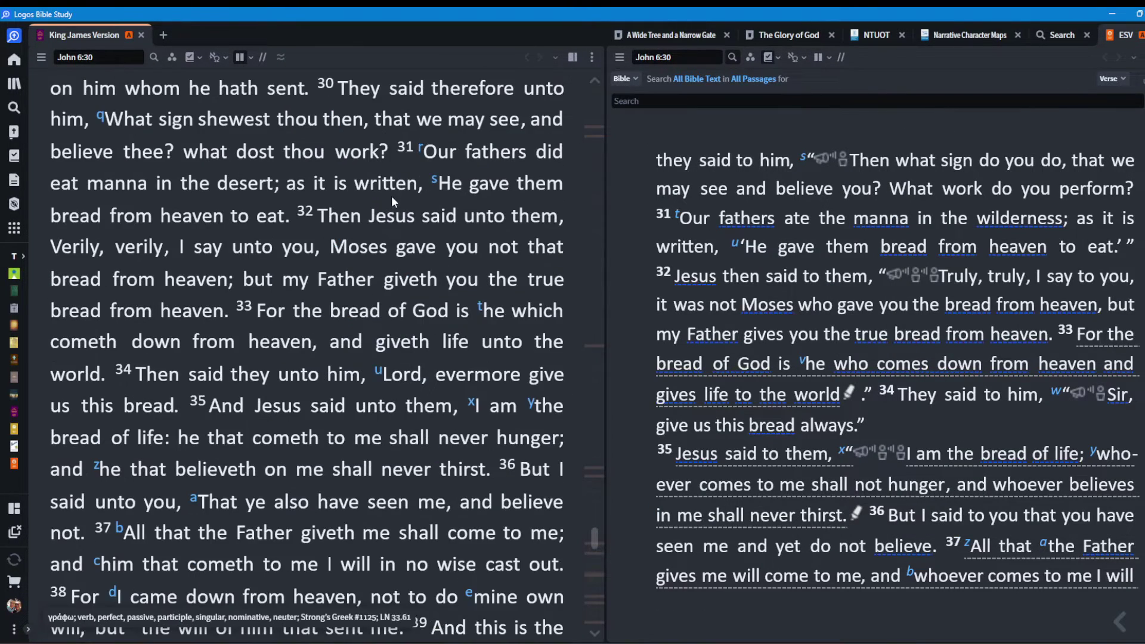
pyautogui.click(345, 284)
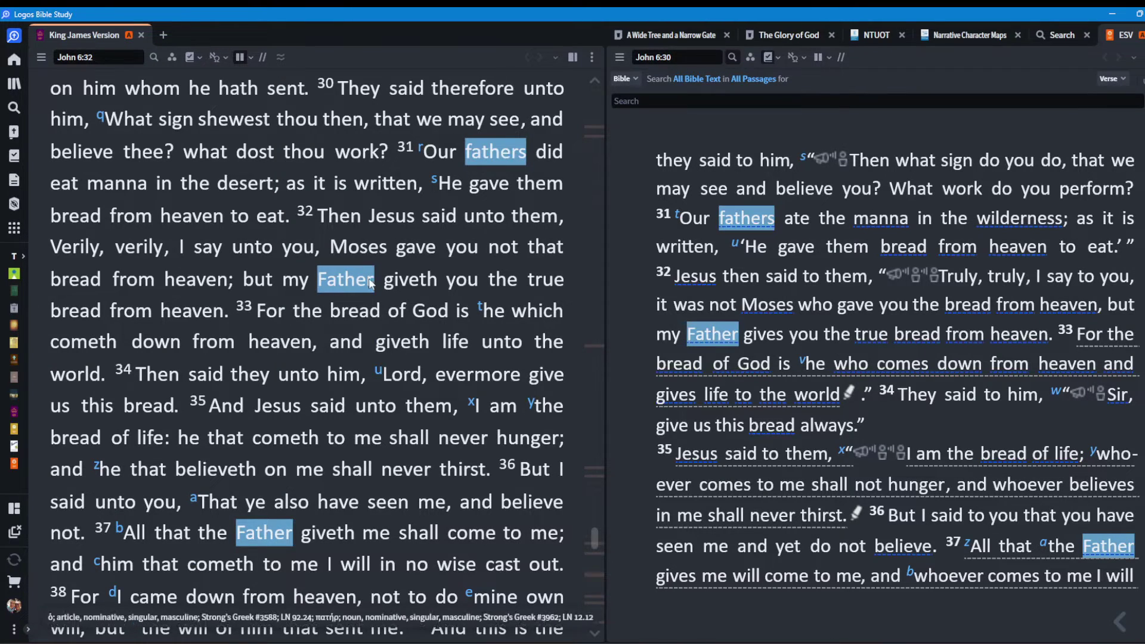
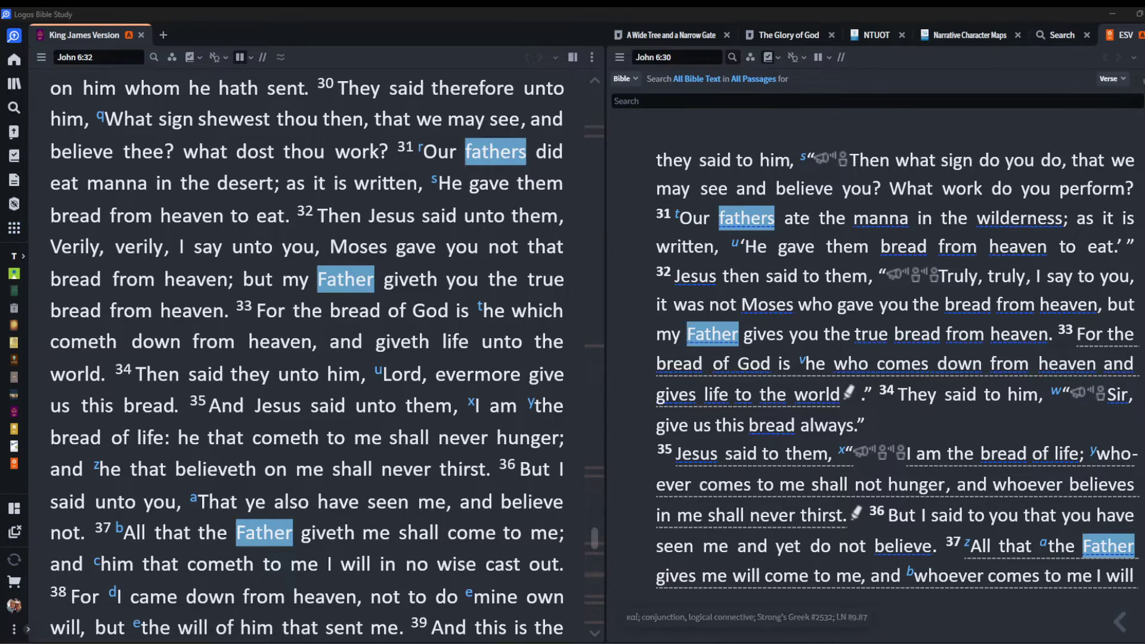
# - Find "music" among the guides and open the Music guide for Bible references
pyautogui.click(21, 231)
pyautogui.click(13, 209)
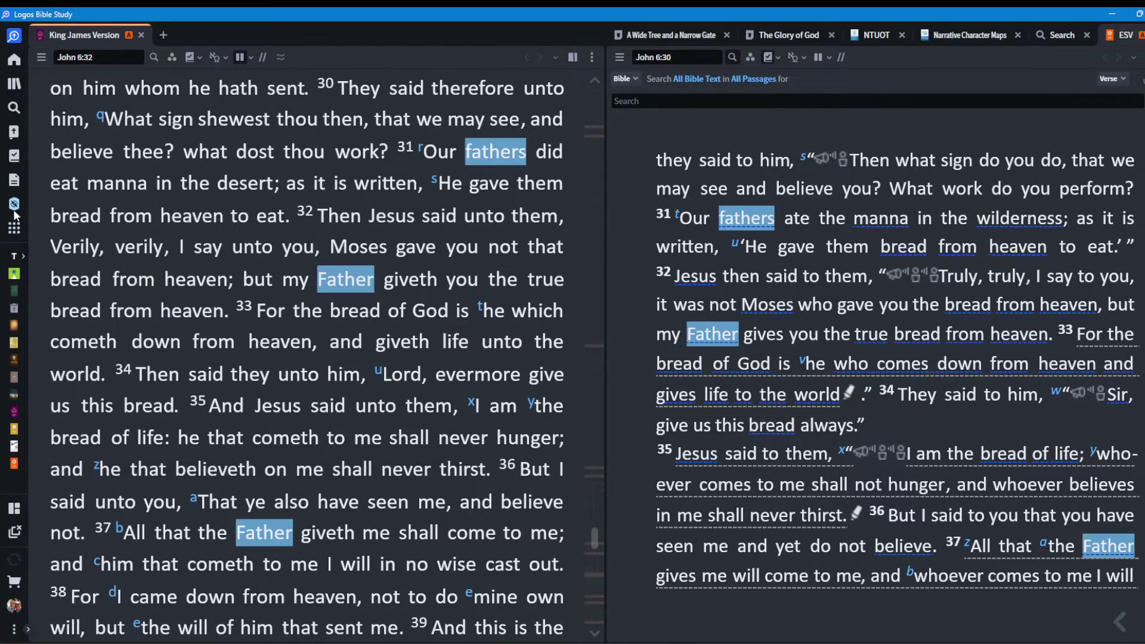
pyautogui.click(14, 206)
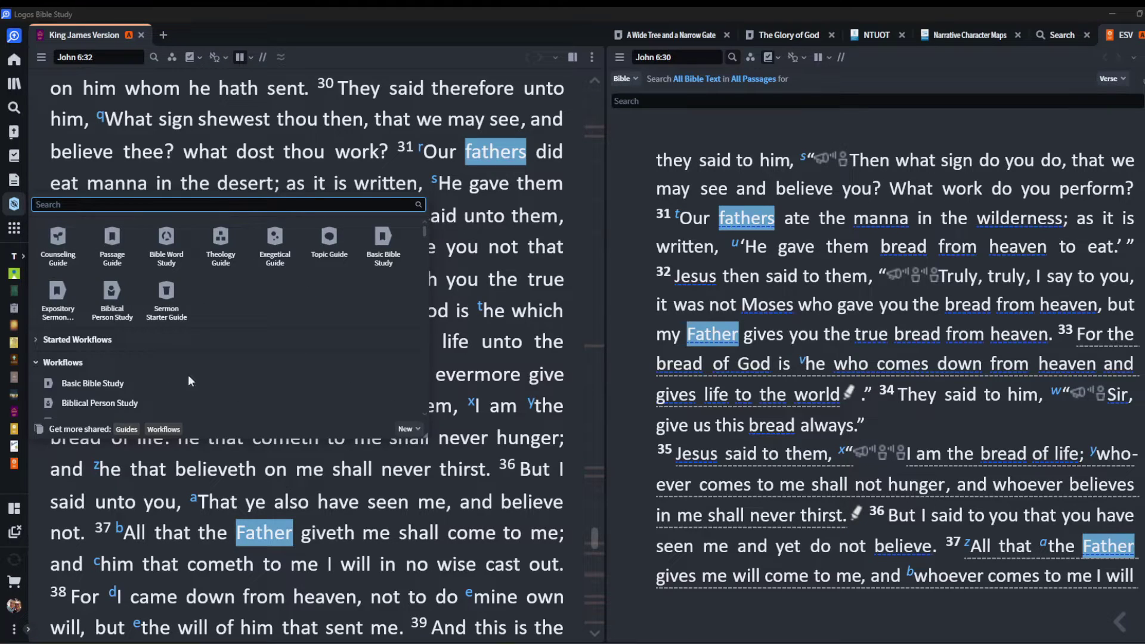
pyautogui.write('m')
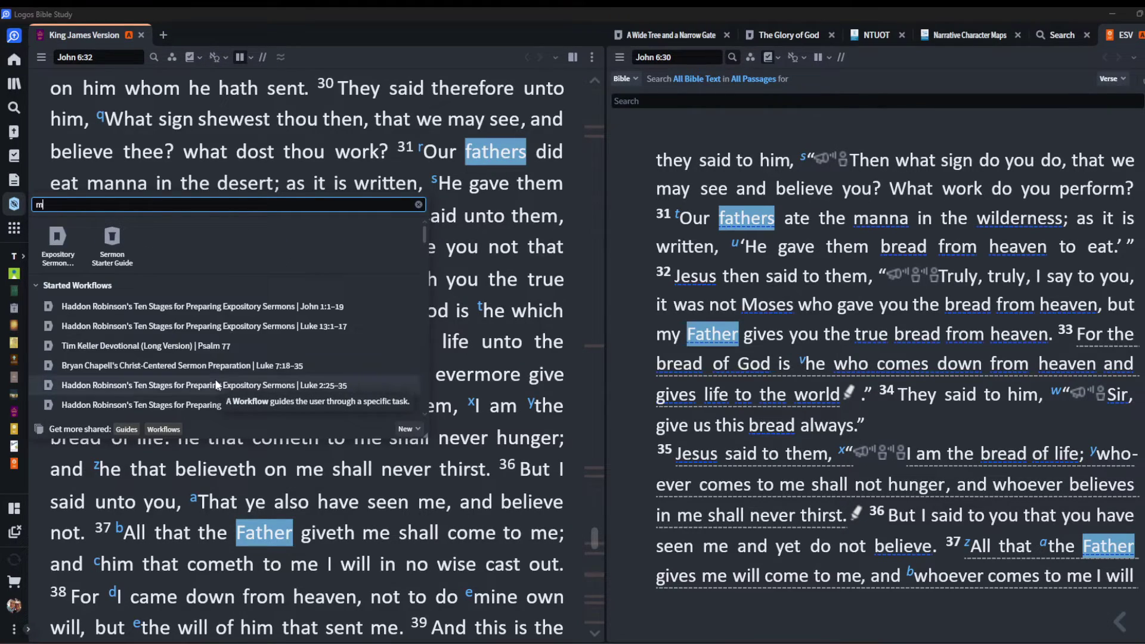
pyautogui.write('usic')
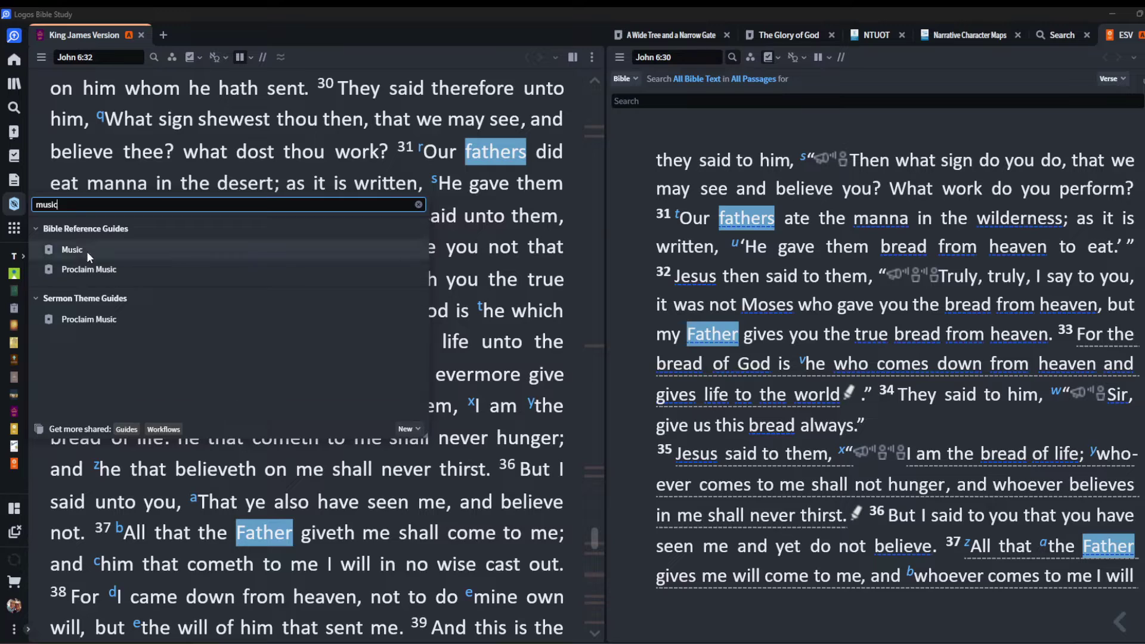
pyautogui.click(71, 249)
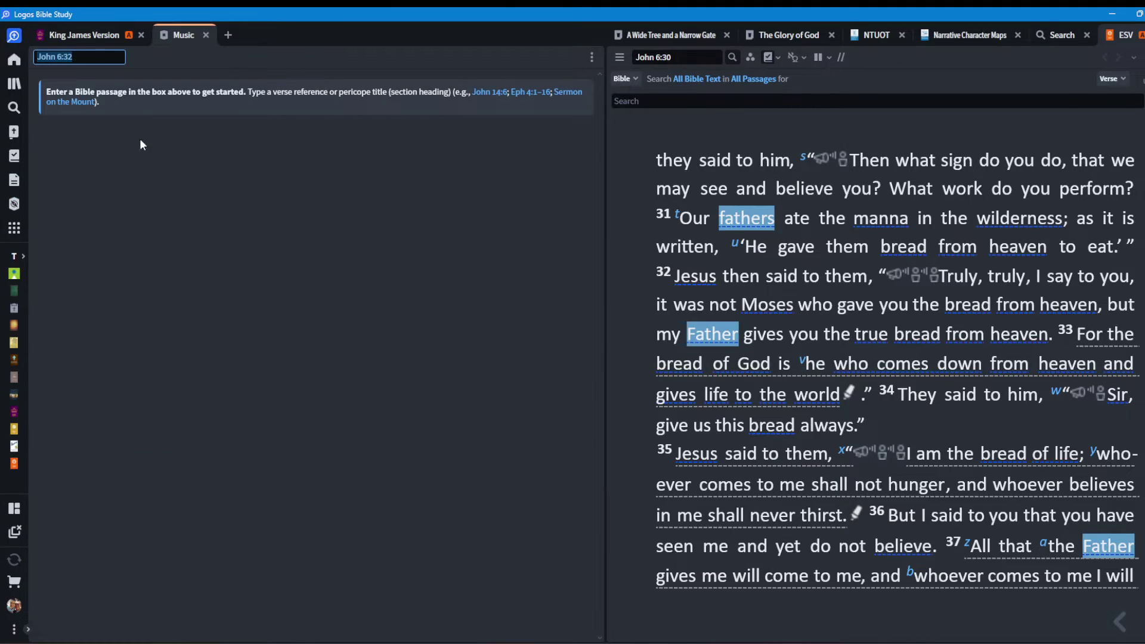
# - Run the Music guide for the passage John 1:1-18
pyautogui.moveTo(83, 57); pyautogui.dragTo(62, 58)
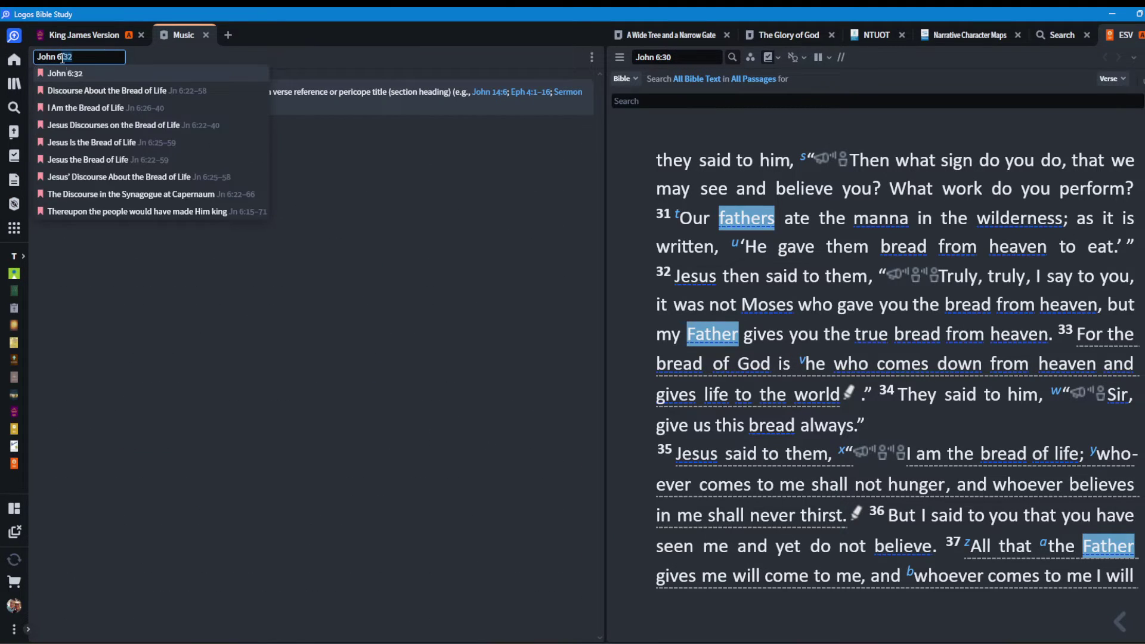
pyautogui.press('BackSpace')
pyautogui.press('BackSpace')
pyautogui.write('1')
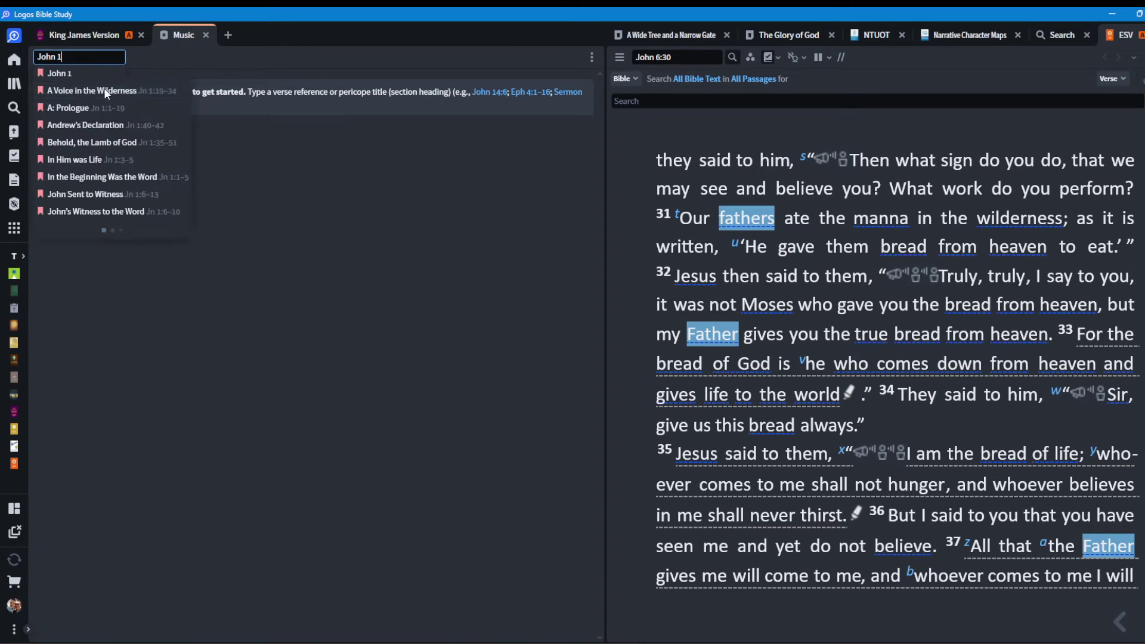
pyautogui.write(':1-10')
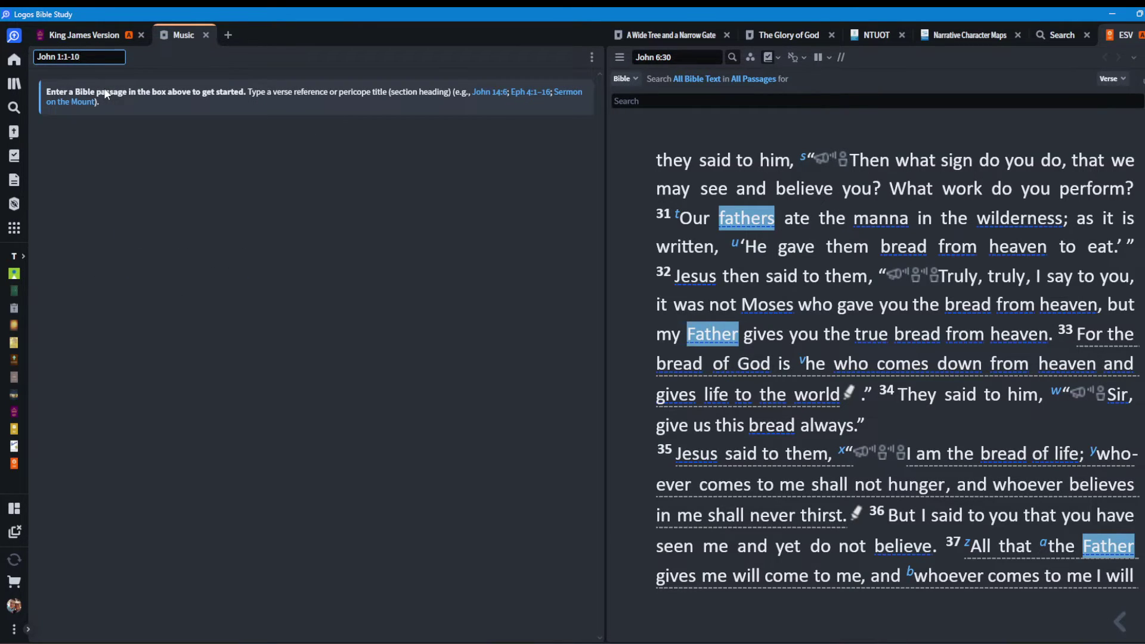
pyautogui.press('BackSpace')
pyautogui.write('8')
pyautogui.press('Return')
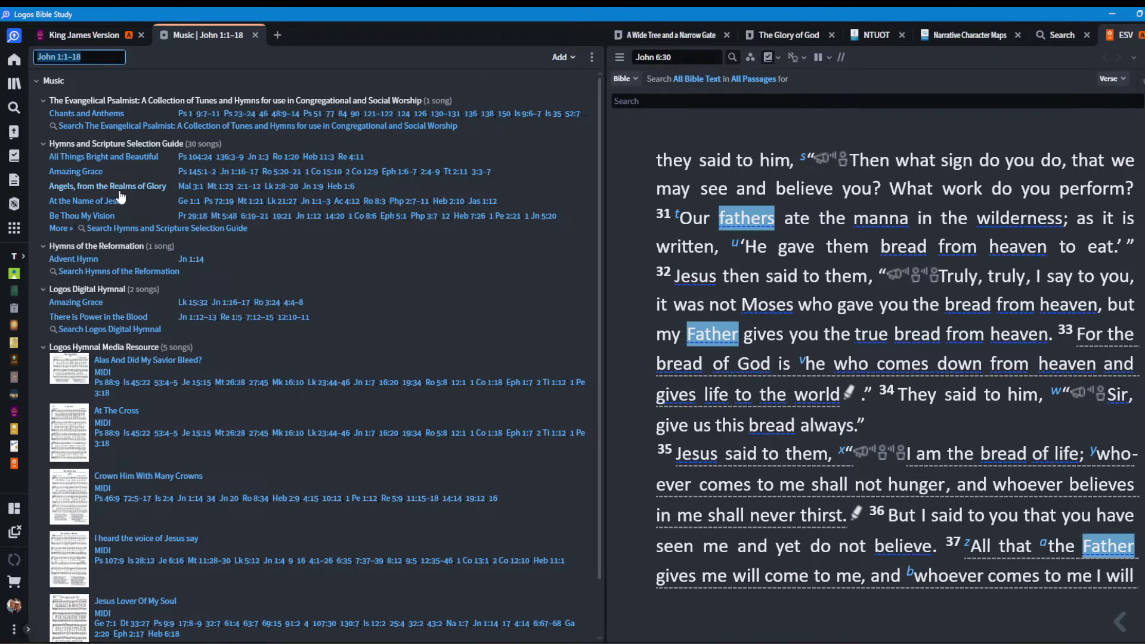
# - Expand the full Hymns and Scripture Selection Guide song list and look through the songs from all the hymnals
pyautogui.click(64, 228)
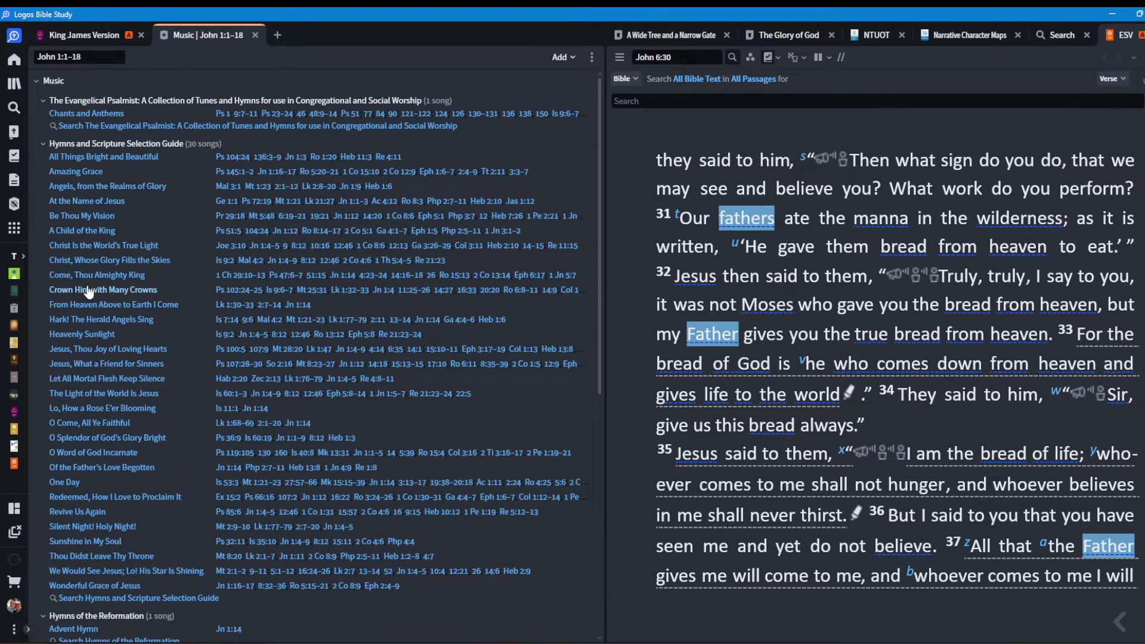
pyautogui.scroll(-5, 273, 331)
pyautogui.scroll(5, 179, 268)
pyautogui.scroll(-3, 289, 284)
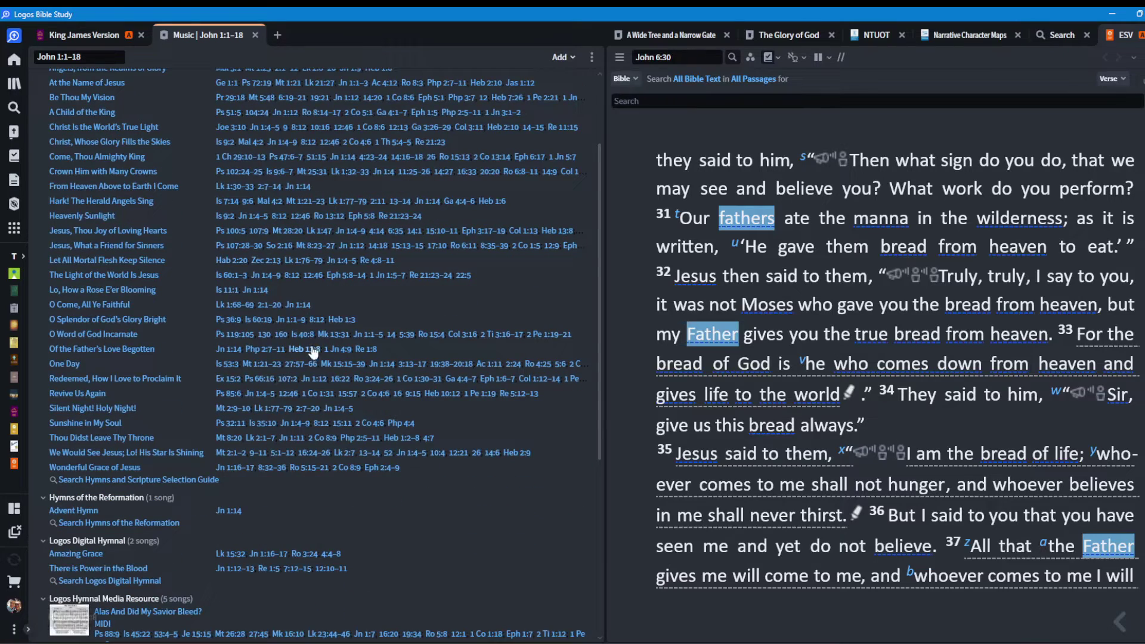
pyautogui.scroll(-5, 286, 339)
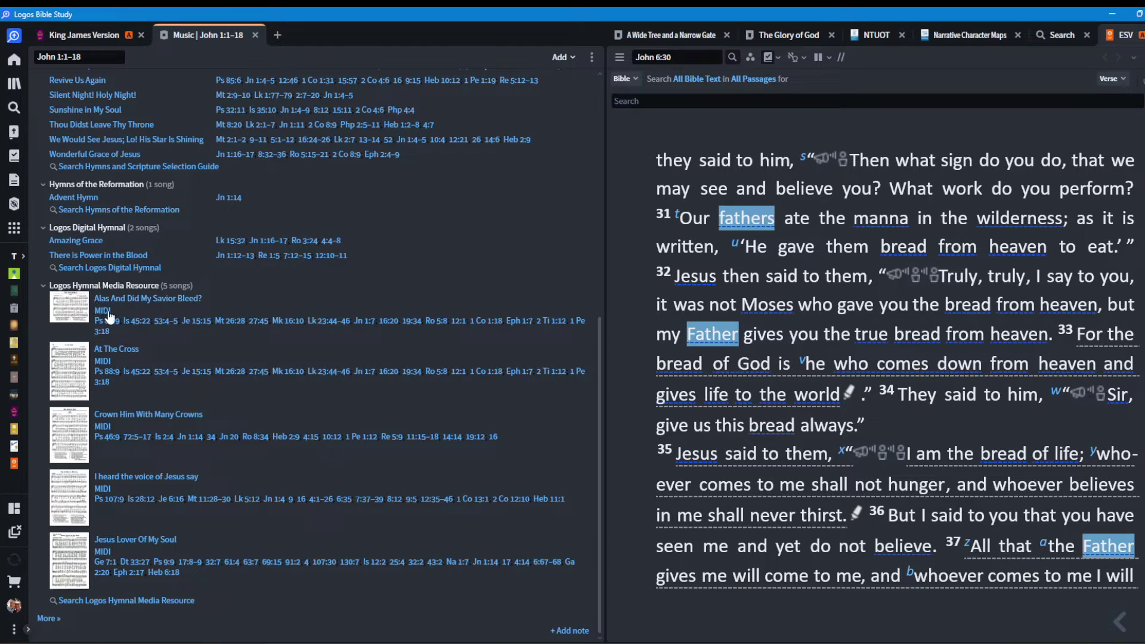
# - Open "Alas And Did My Savior Bleed?" from the Logos Hymnal Media Resource, play its MIDI recording, and close the player
pyautogui.click(138, 301)
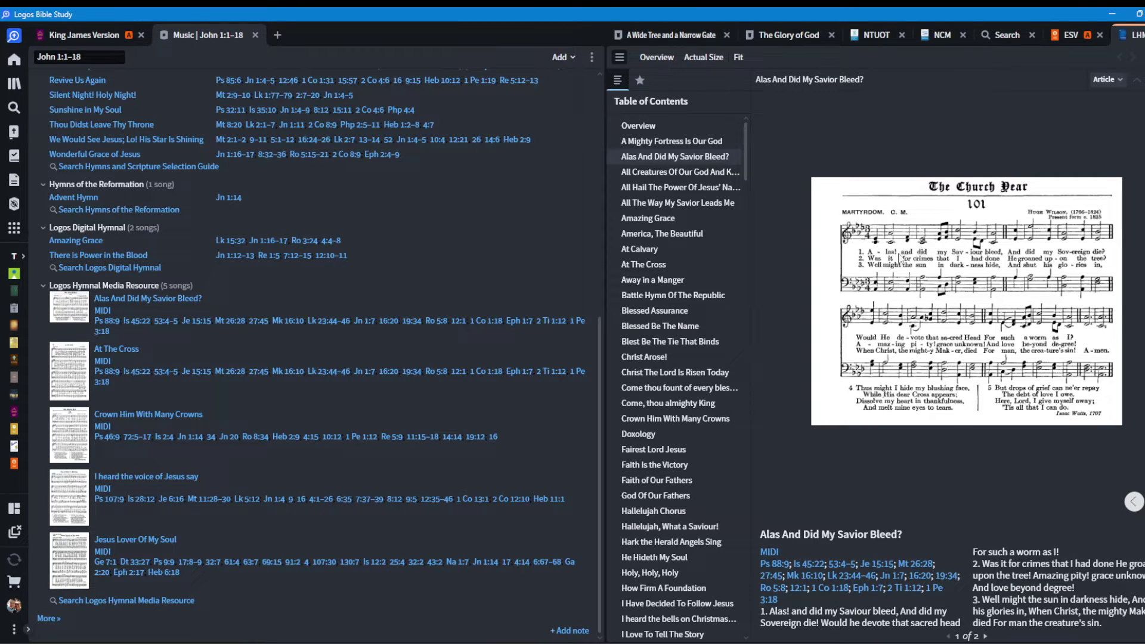
pyautogui.click(778, 551)
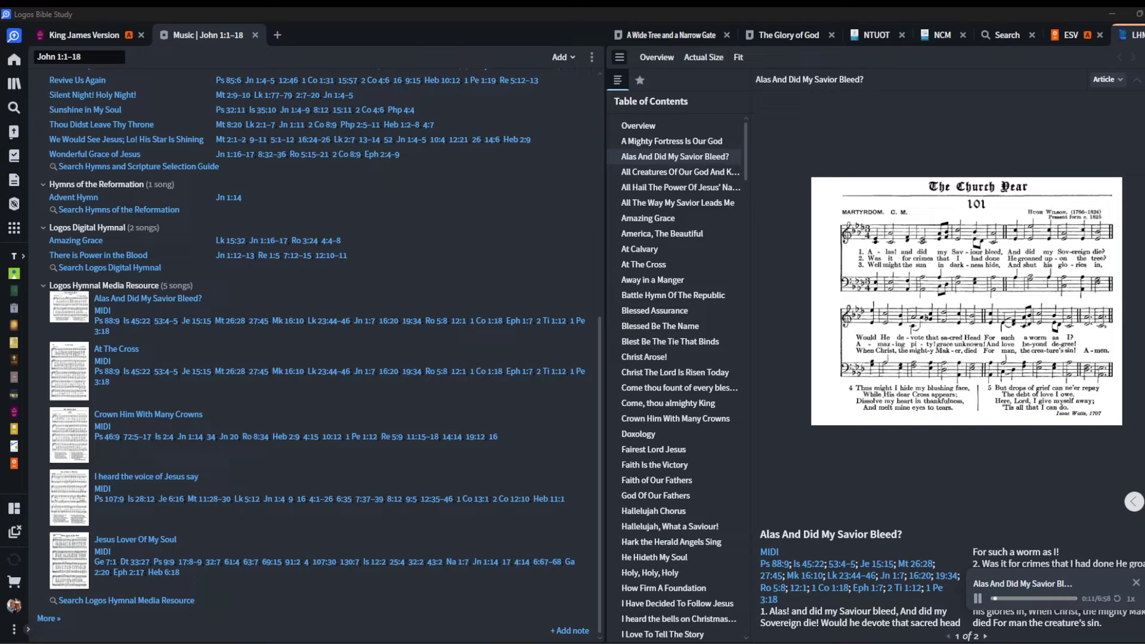
pyautogui.click(977, 598)
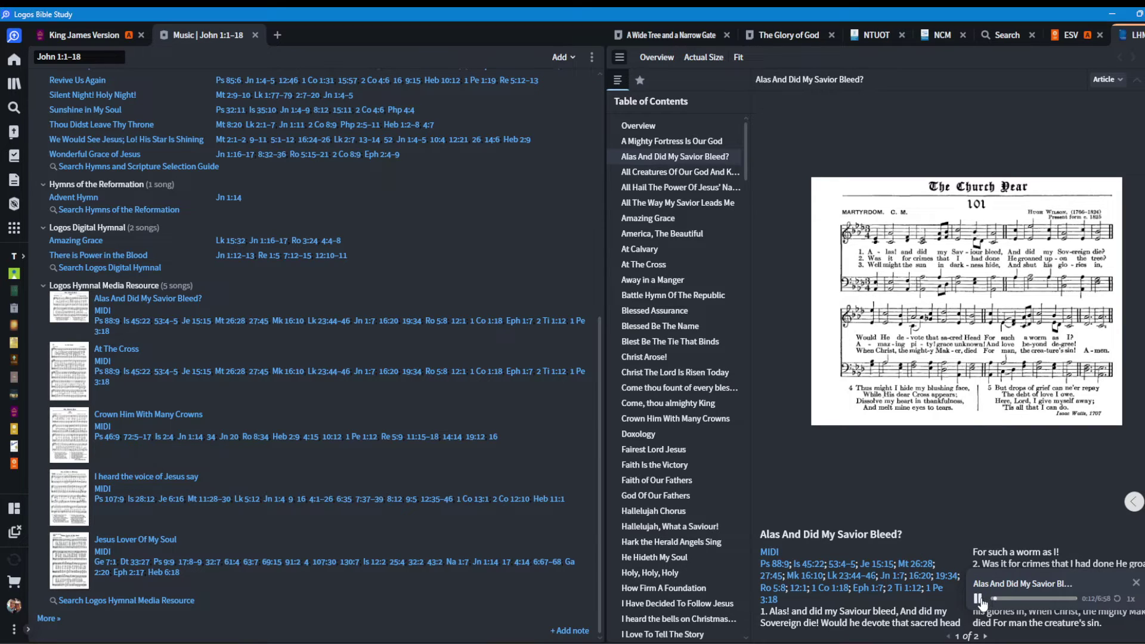
pyautogui.click(1137, 583)
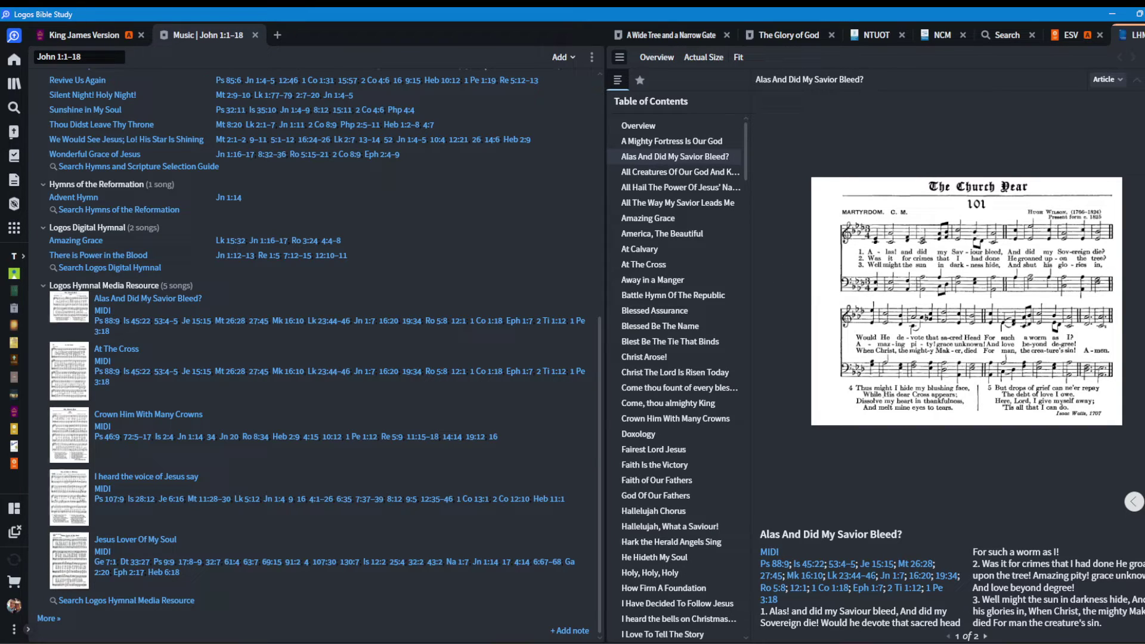
# - Close the hymnal resource, then find "timeline" among the tools and open the Advanced Timeline in its own window
pyautogui.hotkey('ctrl', 'w')
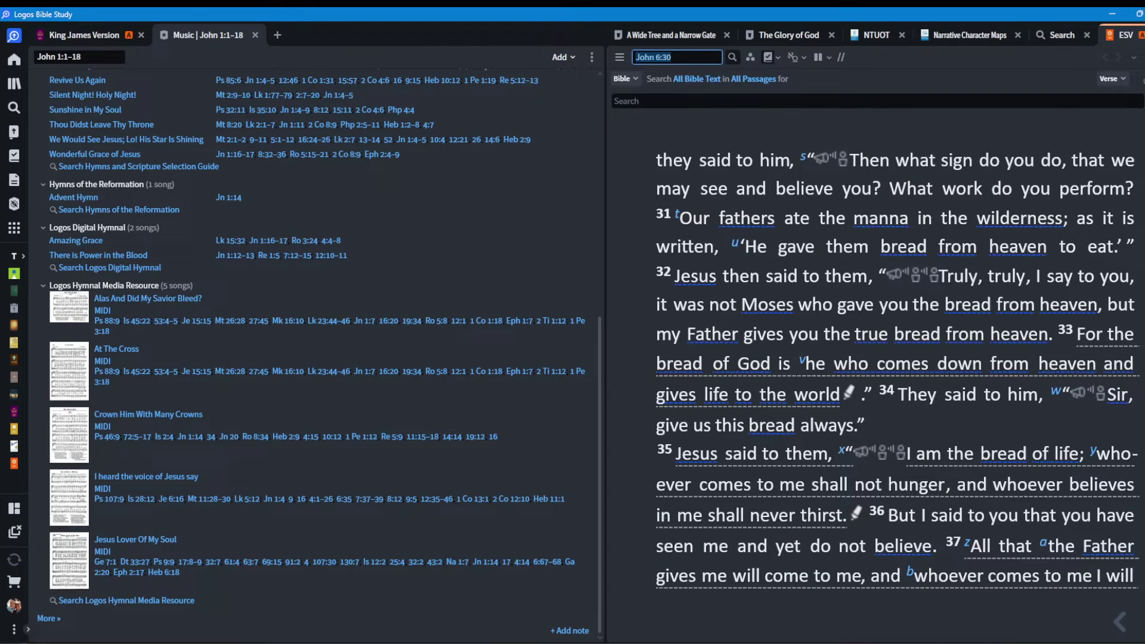
pyautogui.click(13, 228)
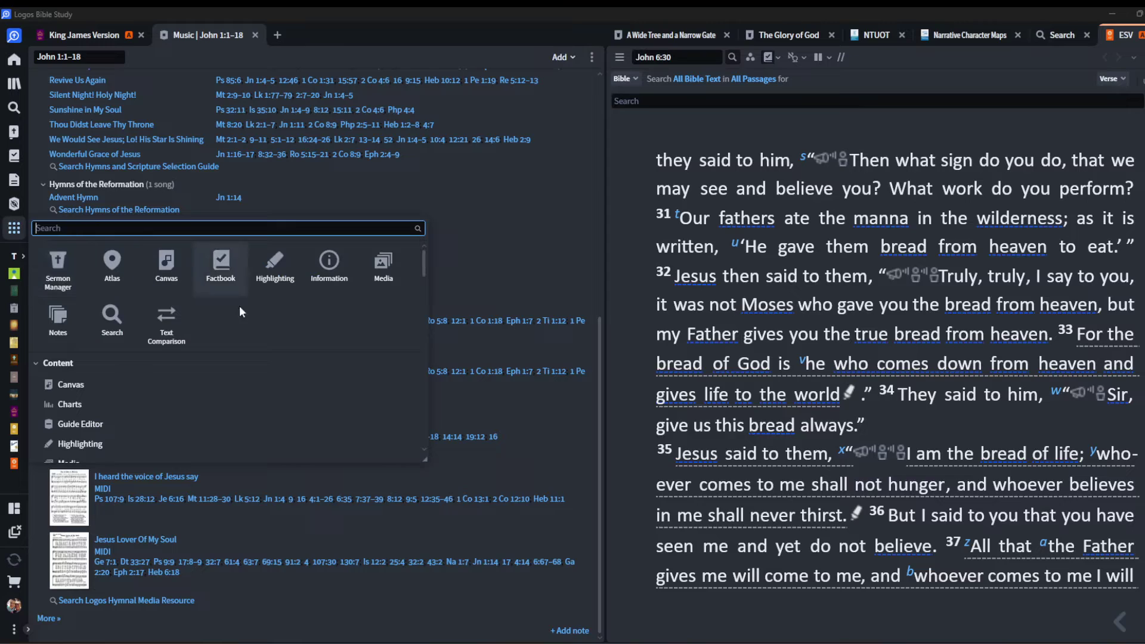
pyautogui.write('timeline')
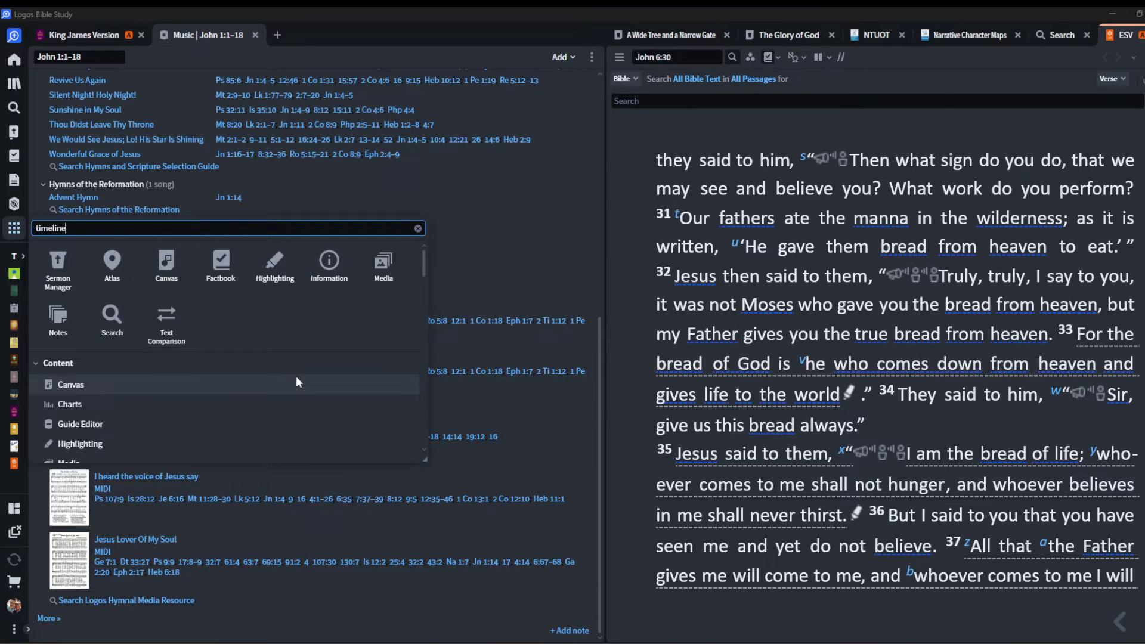
pyautogui.click(88, 274)
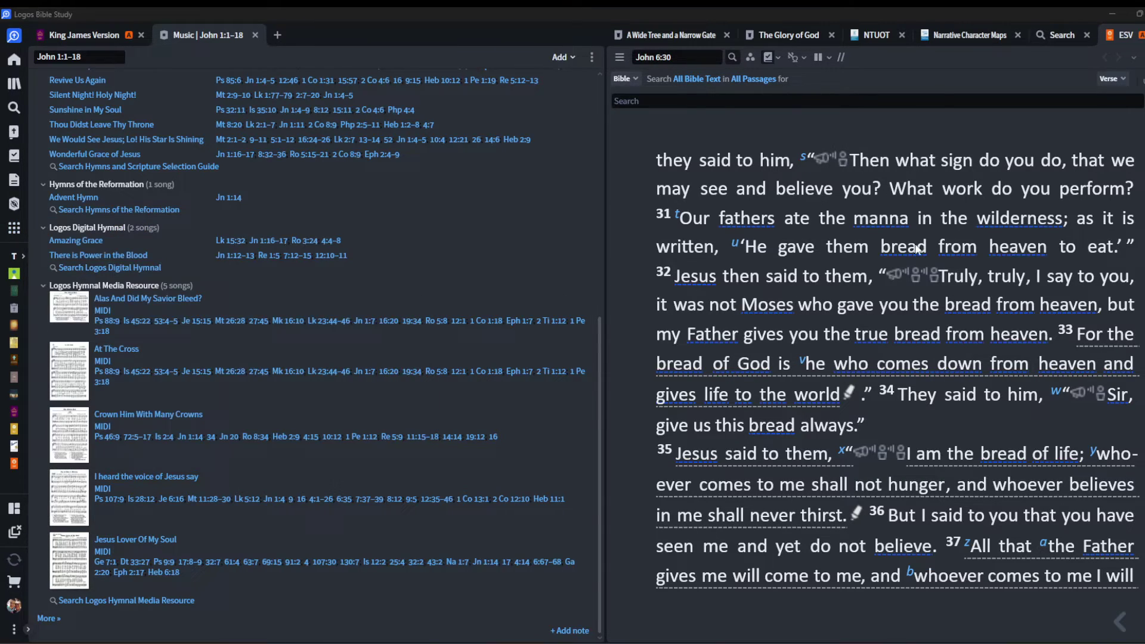
pyautogui.moveTo(1141, 156); pyautogui.dragTo(554, 9)
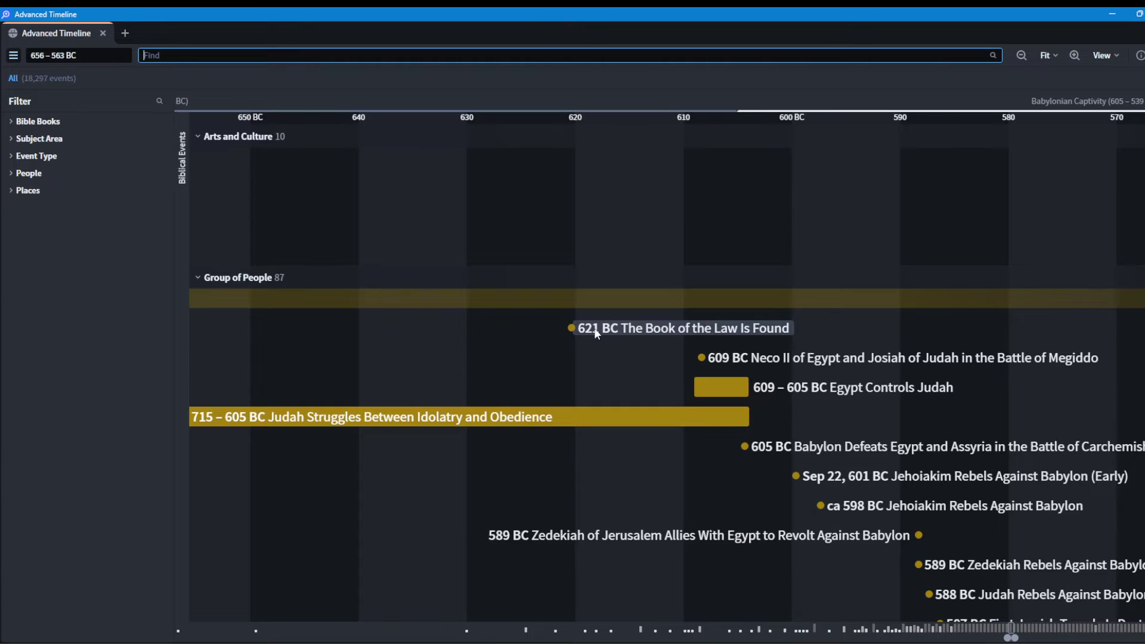
# - Examine the Biblical Events and Biblical Studies entries on the timeline for 656–563 BC
pyautogui.moveTo(596, 333)
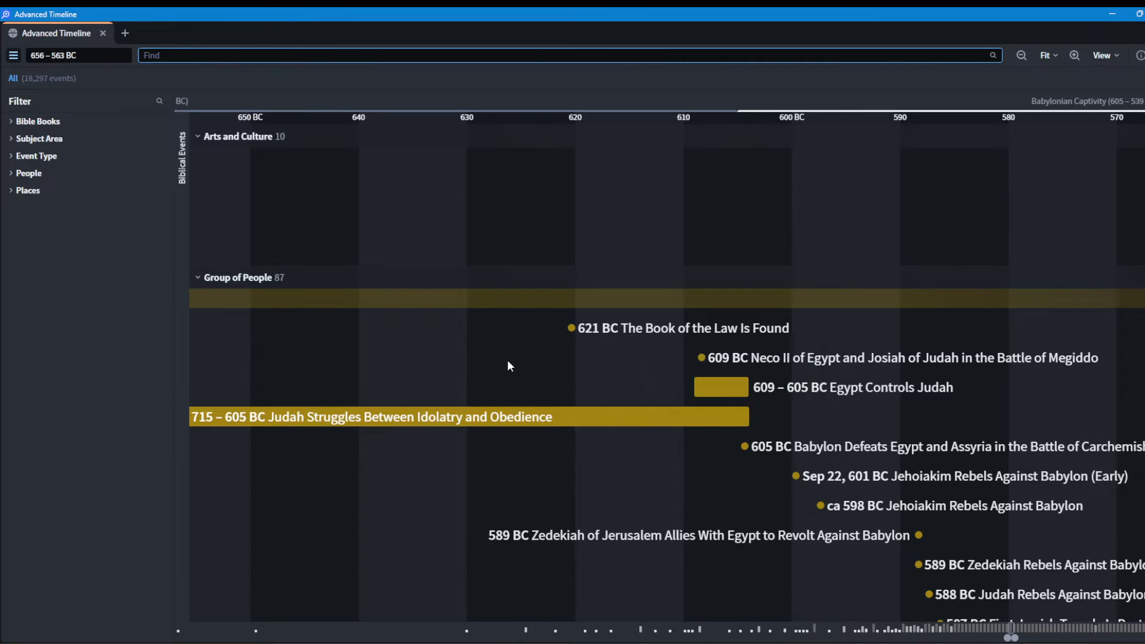
pyautogui.scroll(-10, 405, 334)
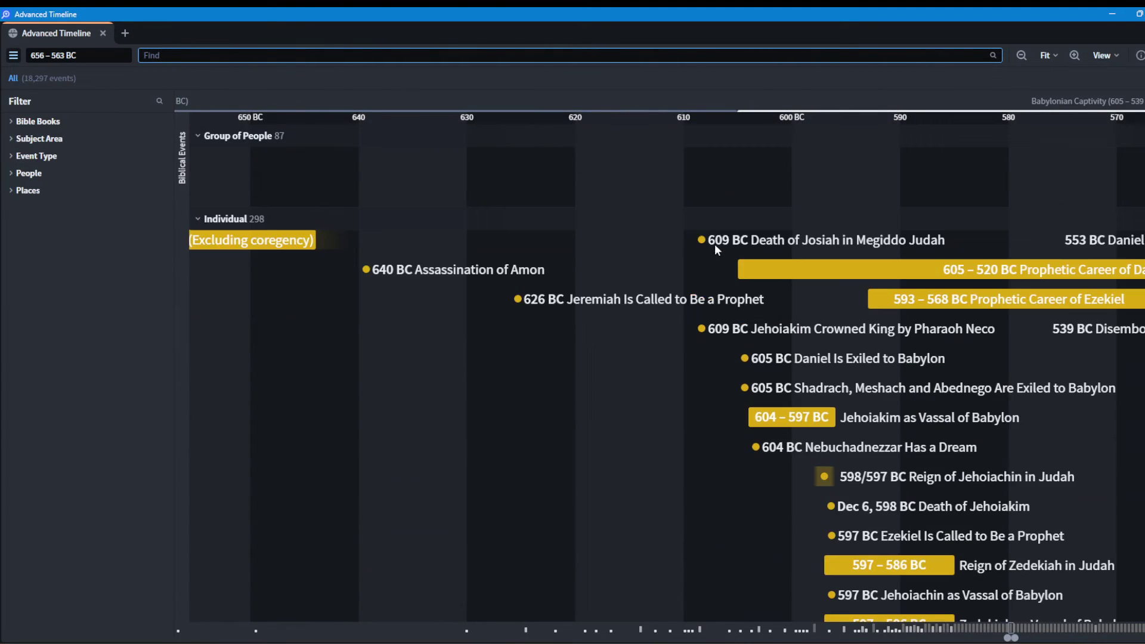
pyautogui.scroll(-15, 699, 243)
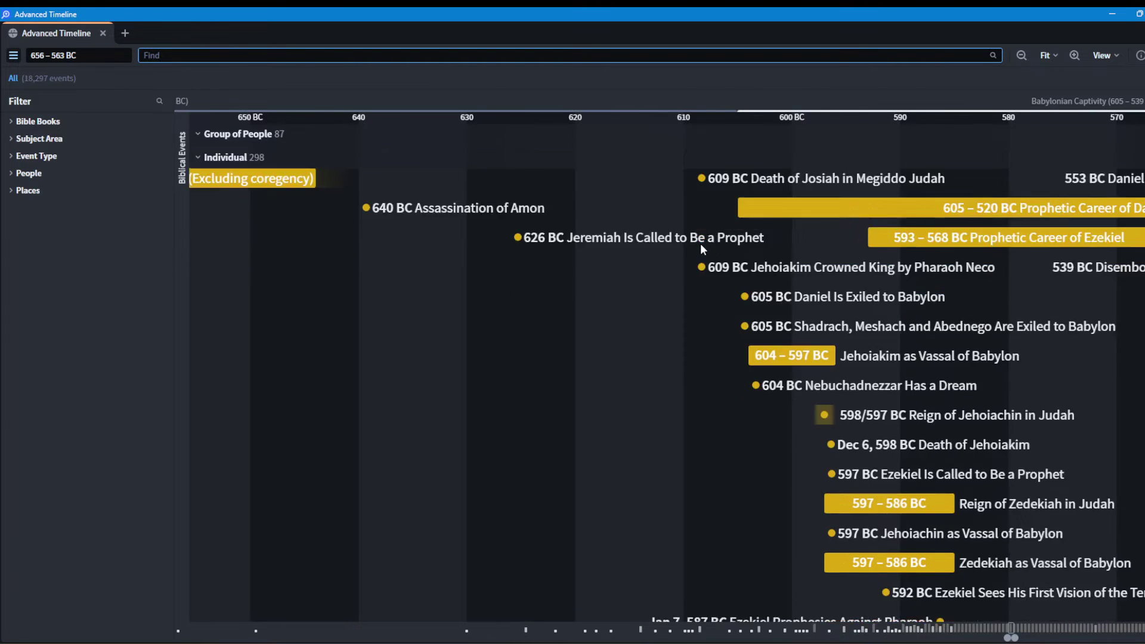
pyautogui.scroll(8, 700, 268)
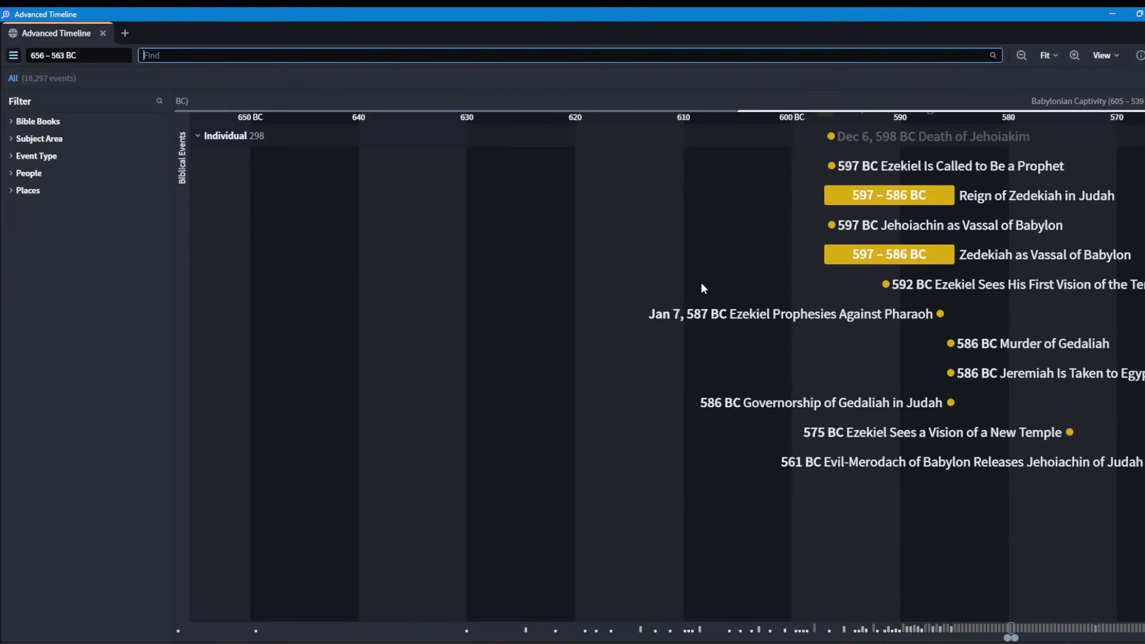
pyautogui.scroll(-10, 685, 450)
pyautogui.scroll(-8, 685, 444)
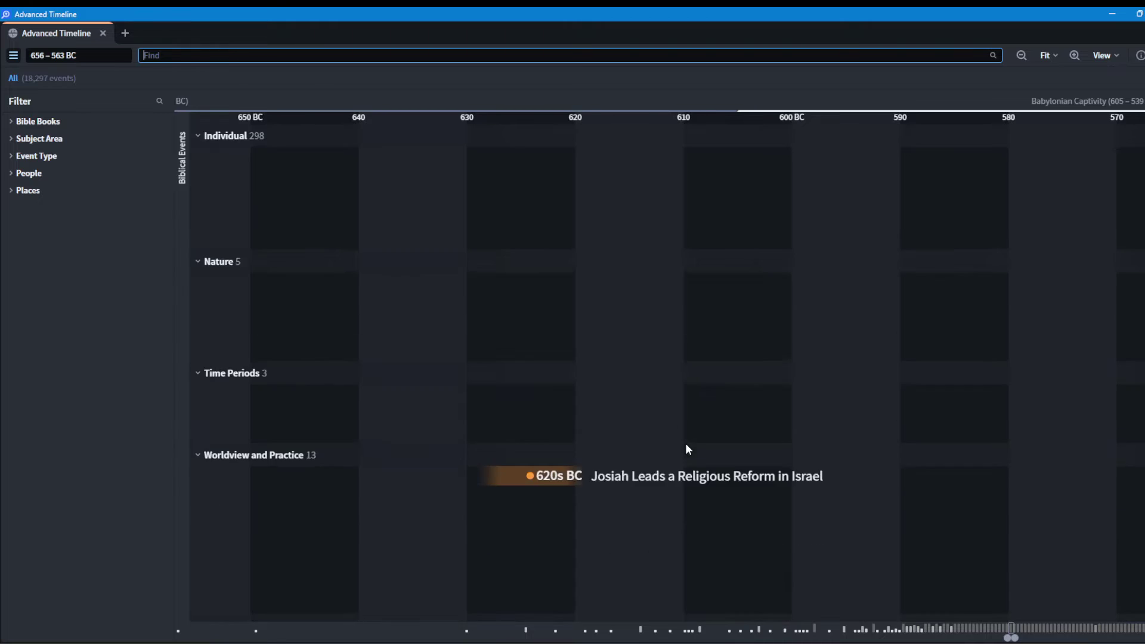
pyautogui.scroll(4, 680, 444)
pyautogui.scroll(-10, 614, 367)
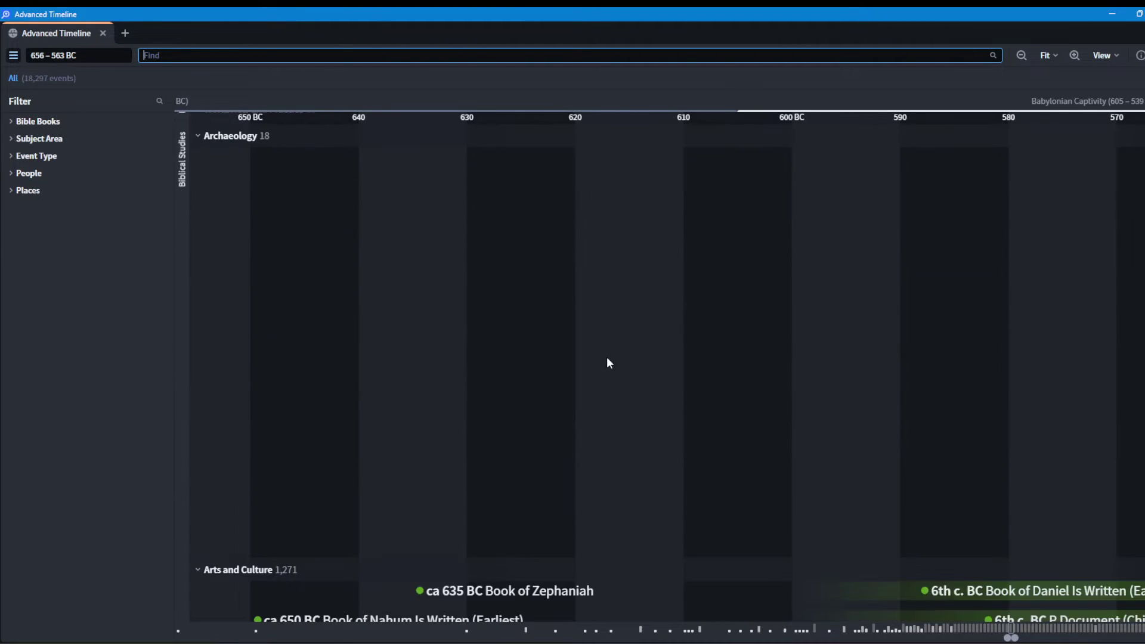
pyautogui.scroll(-10, 596, 345)
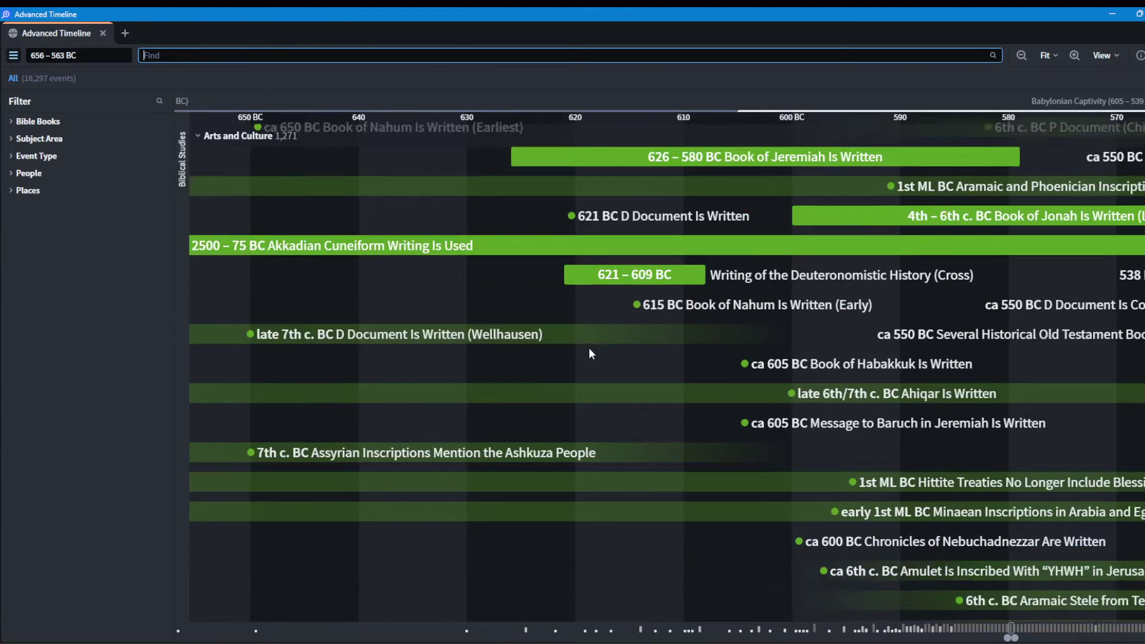
pyautogui.scroll(-4, 597, 345)
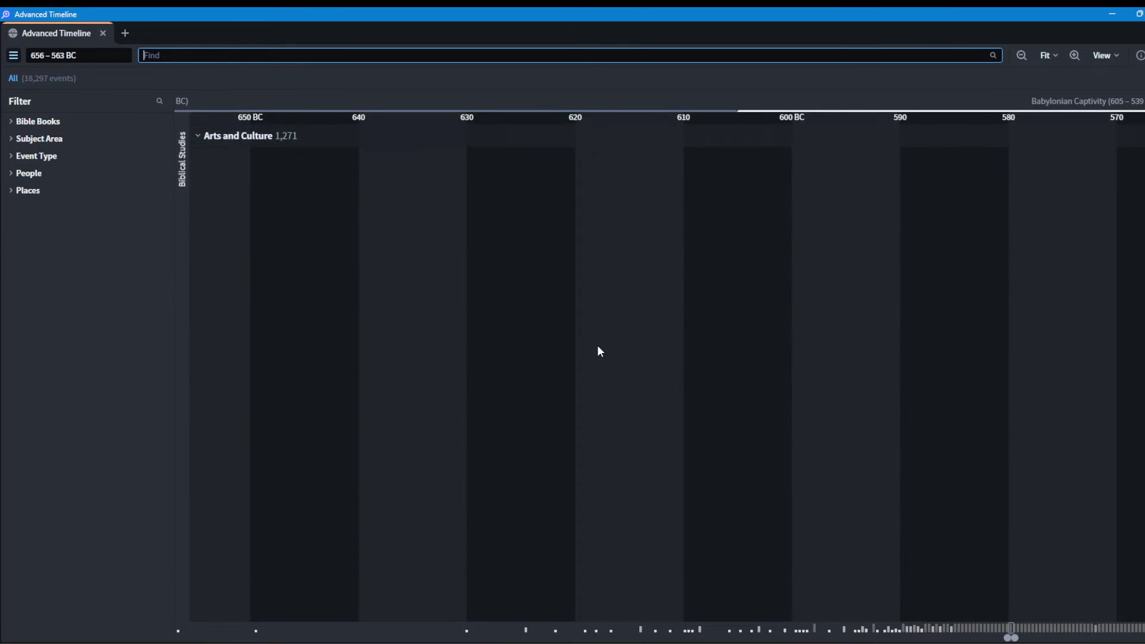
pyautogui.scroll(4, 644, 406)
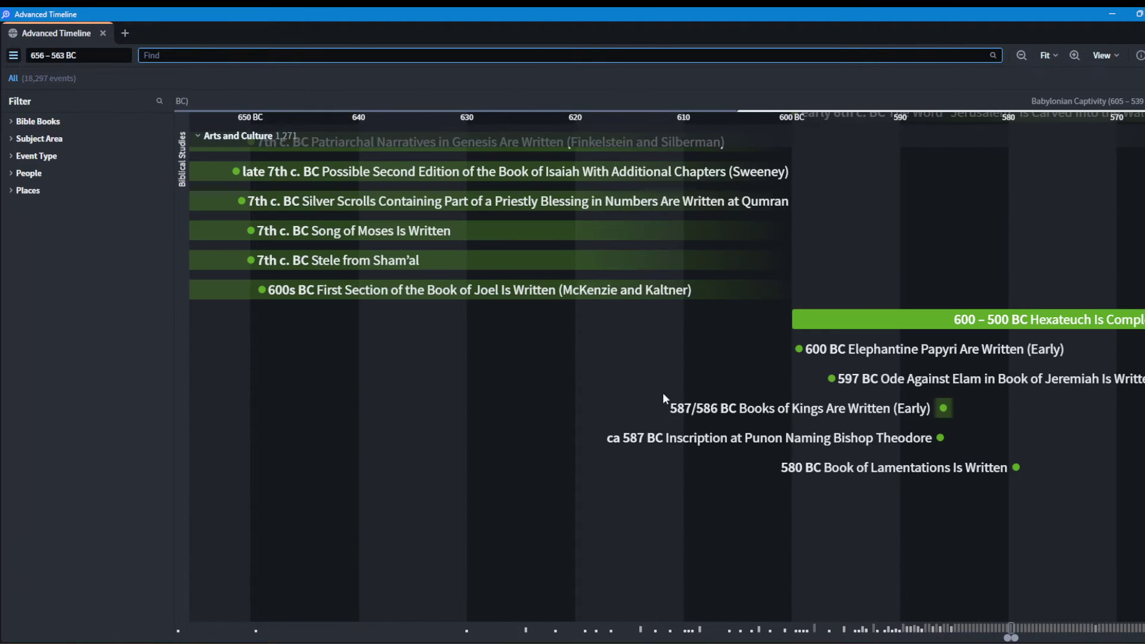
pyautogui.scroll(-4, 983, 554)
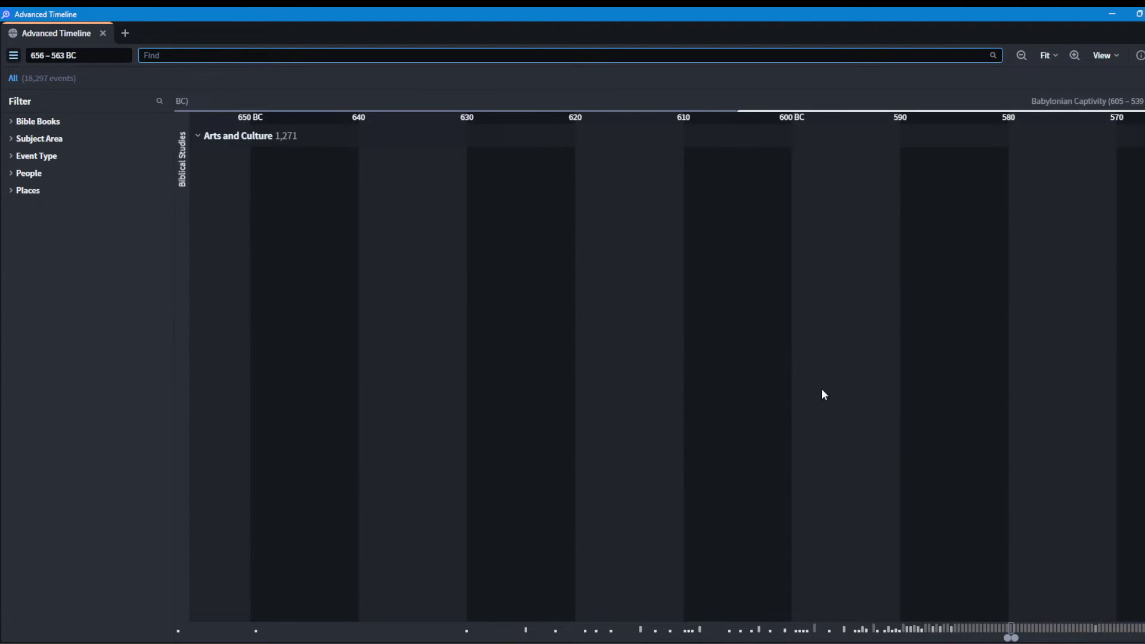
pyautogui.scroll(6, 783, 237)
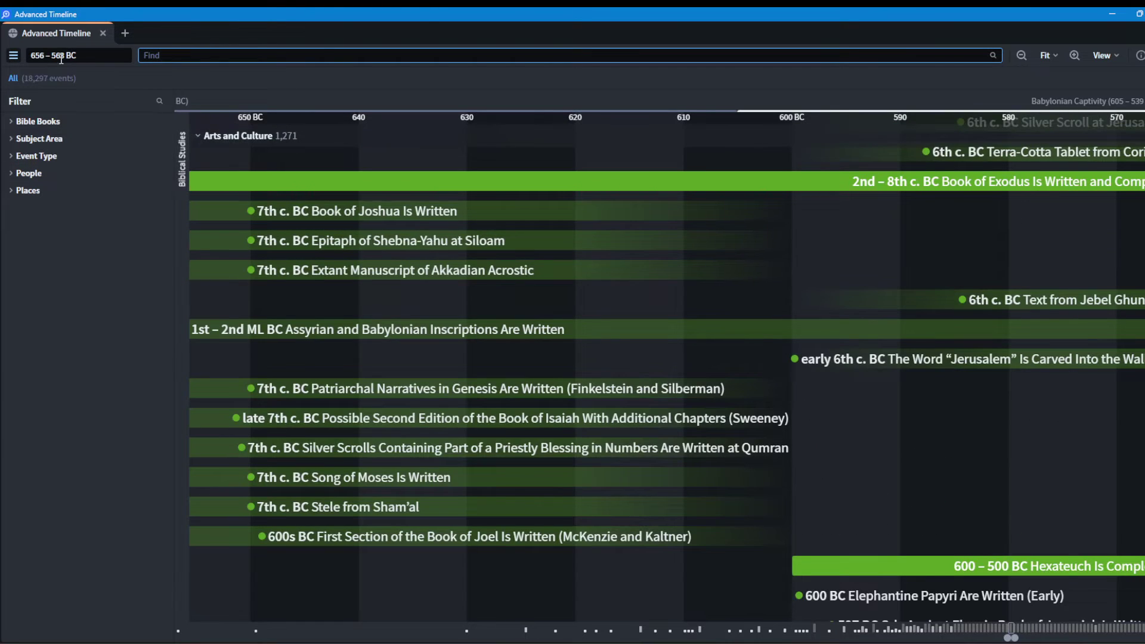
# - Shift the timeline to AD 26–119 and show the source details for the circa AD 44 and AD 50 Letter of James events
pyautogui.click(60, 58)
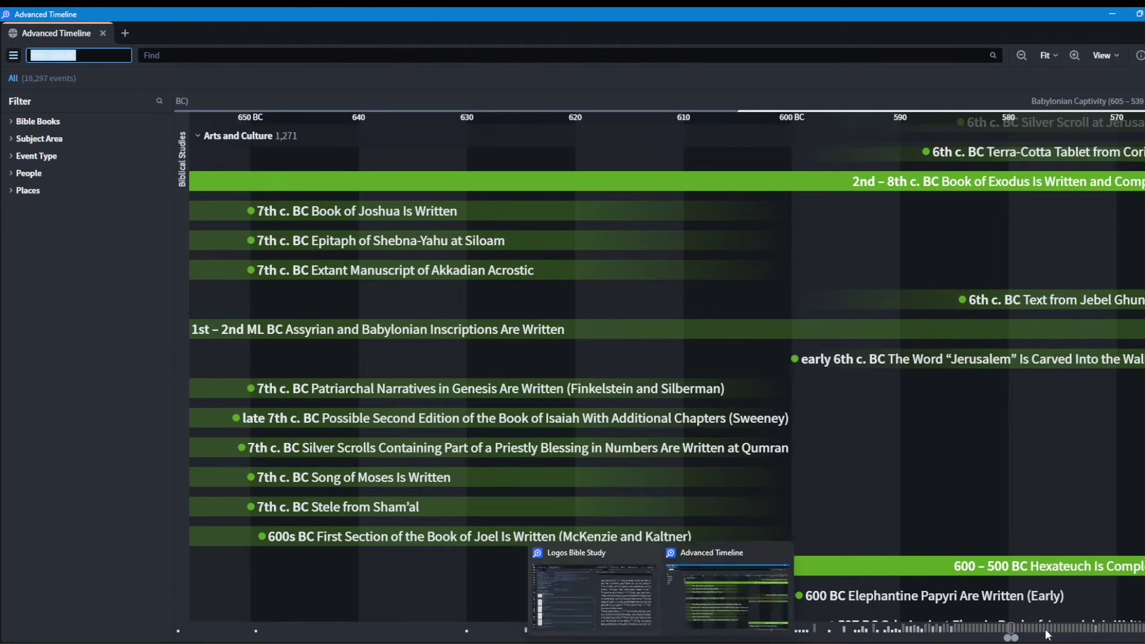
pyautogui.moveTo(1011, 630); pyautogui.dragTo(1050, 636)
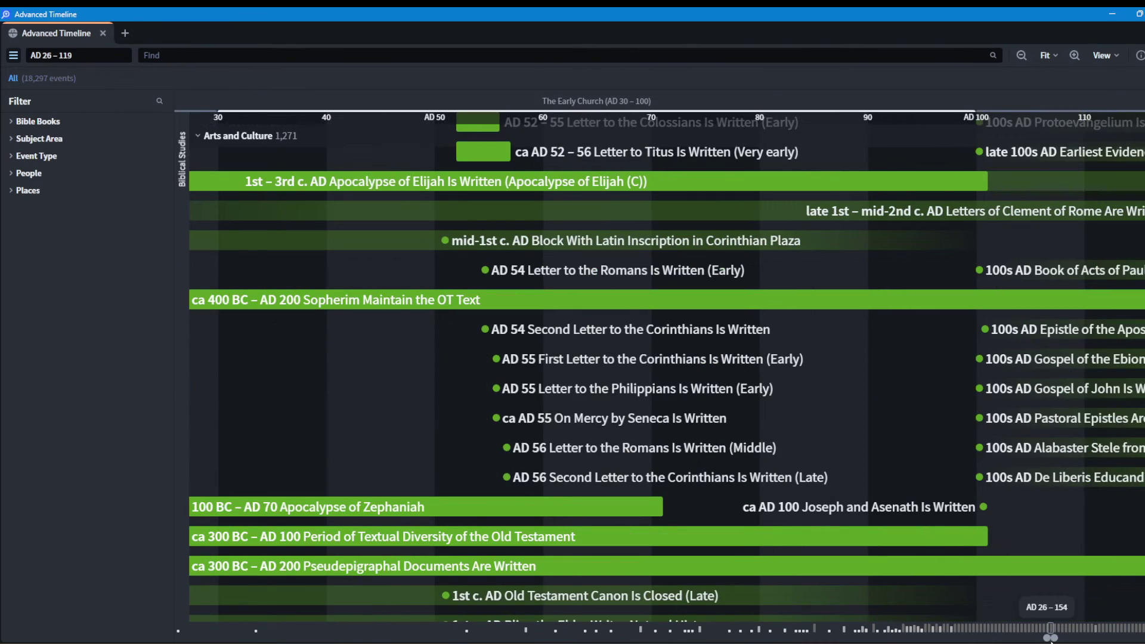
pyautogui.scroll(4, 361, 381)
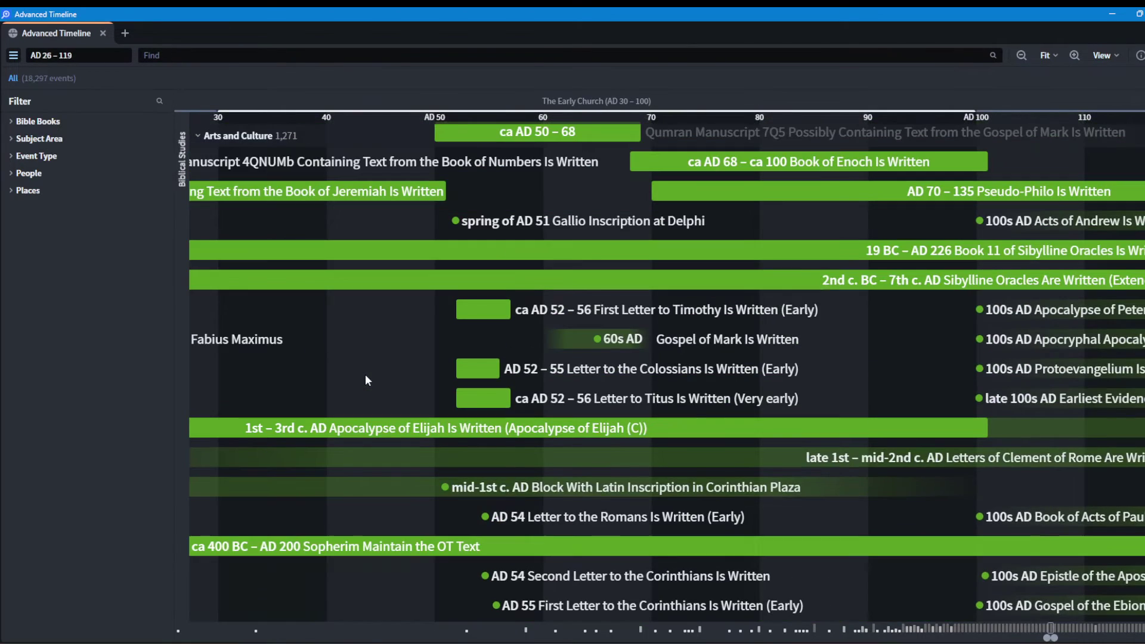
pyautogui.scroll(8, 364, 374)
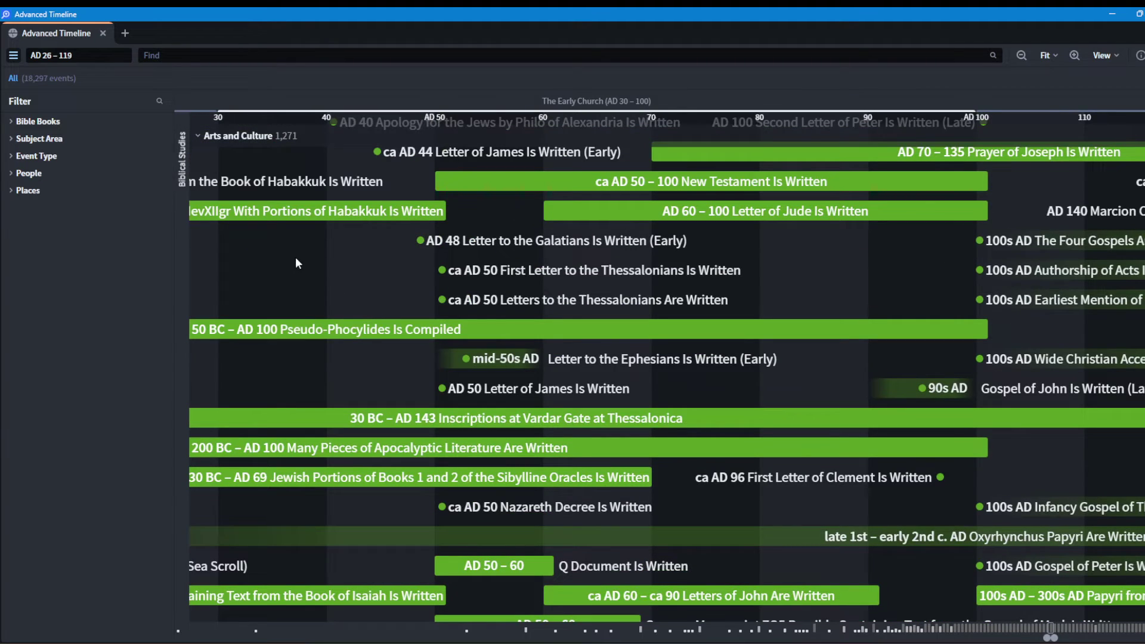
pyautogui.scroll(3, 423, 260)
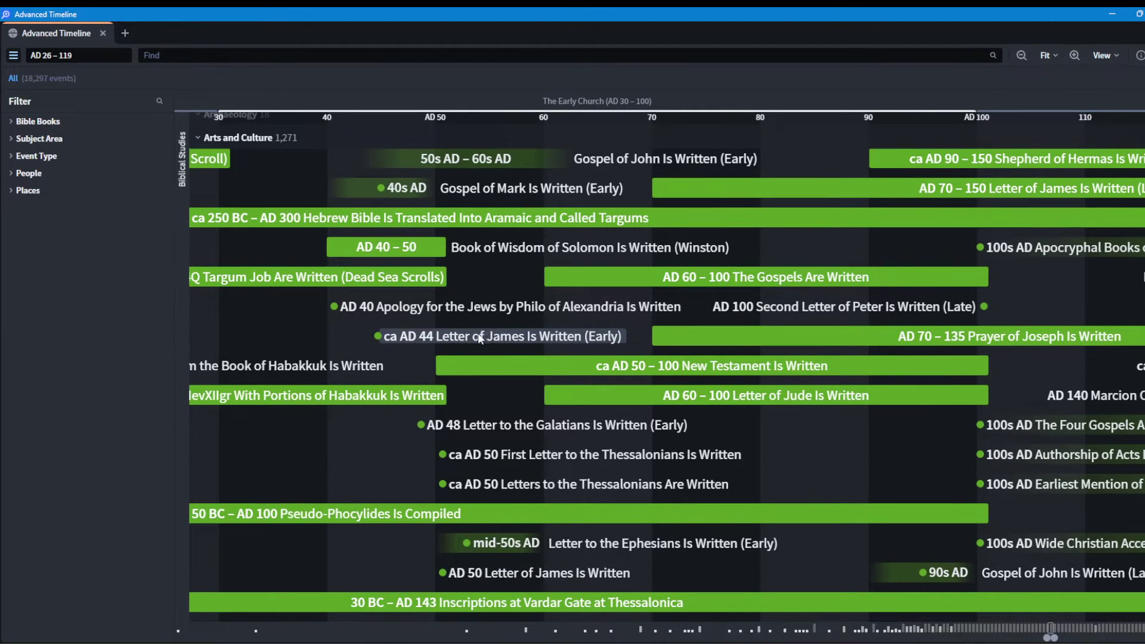
pyautogui.click(478, 335)
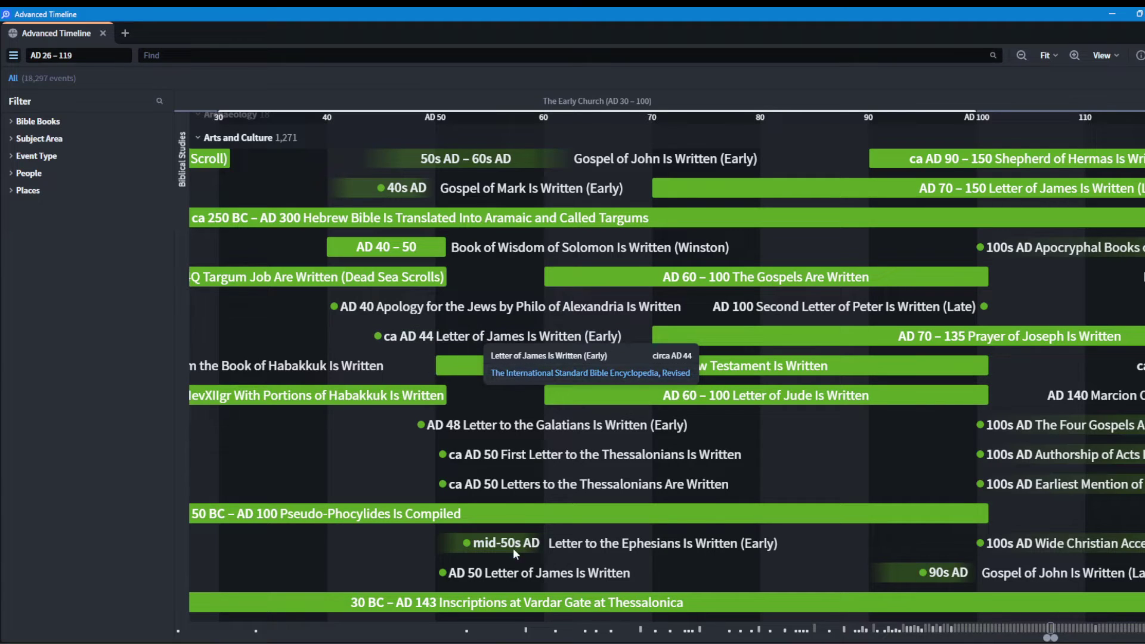
pyautogui.click(510, 576)
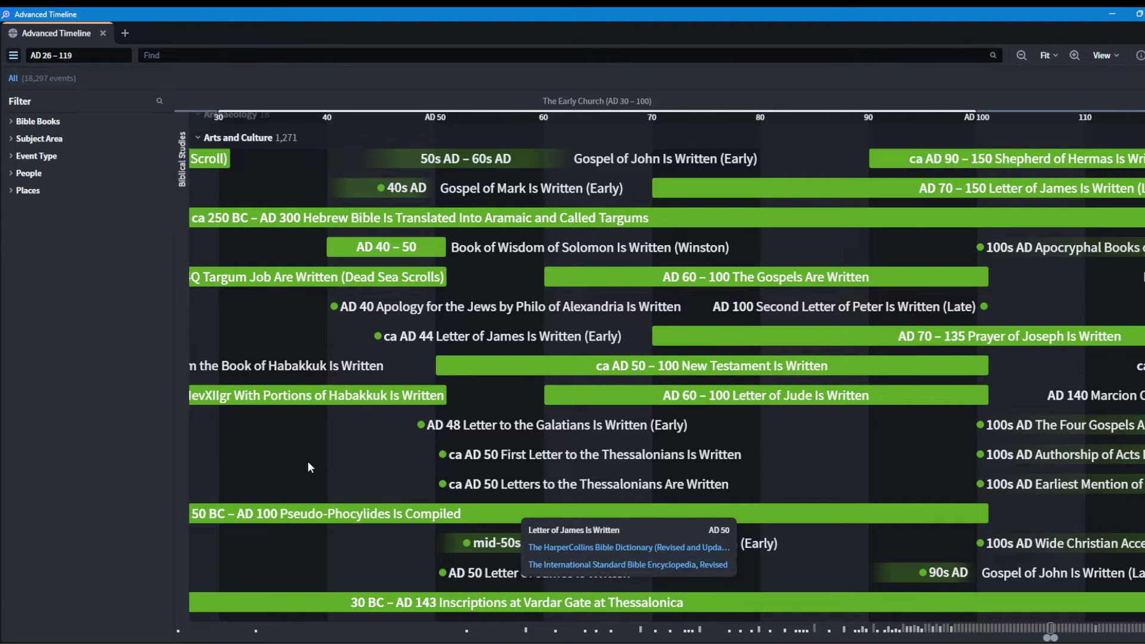
# - Look through the Arts and Culture and Group of People events around the life of Jesus and the early church
pyautogui.moveTo(309, 464); pyautogui.dragTo(822, 435)
pyautogui.moveTo(632, 426); pyautogui.dragTo(811, 423)
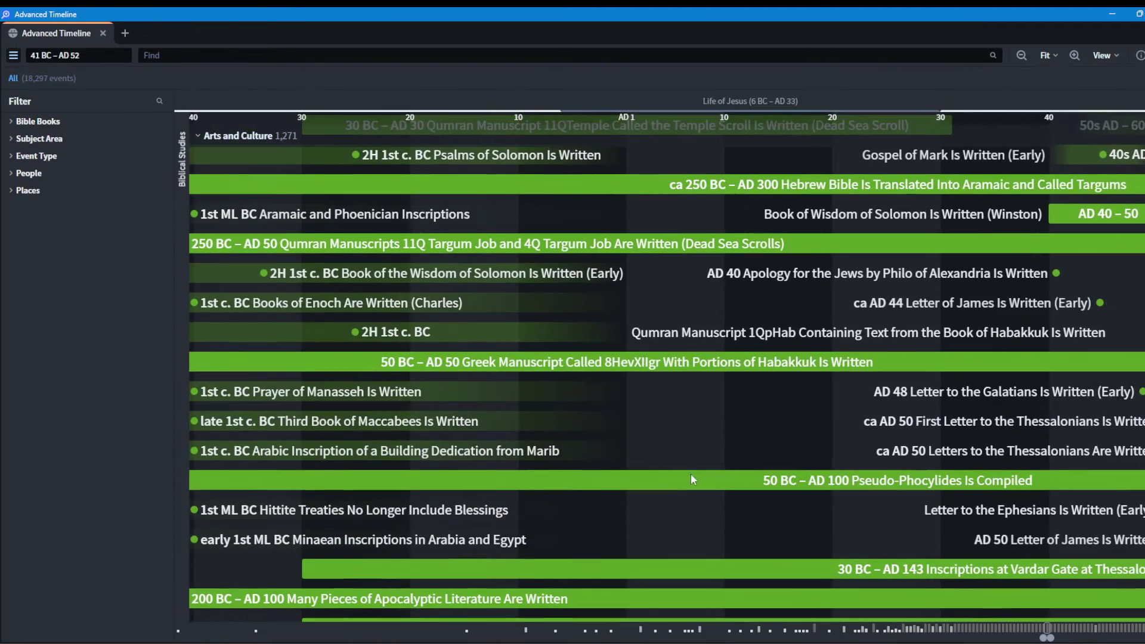
pyautogui.moveTo(690, 475); pyautogui.dragTo(664, 233)
pyautogui.moveTo(702, 528); pyautogui.dragTo(675, 253)
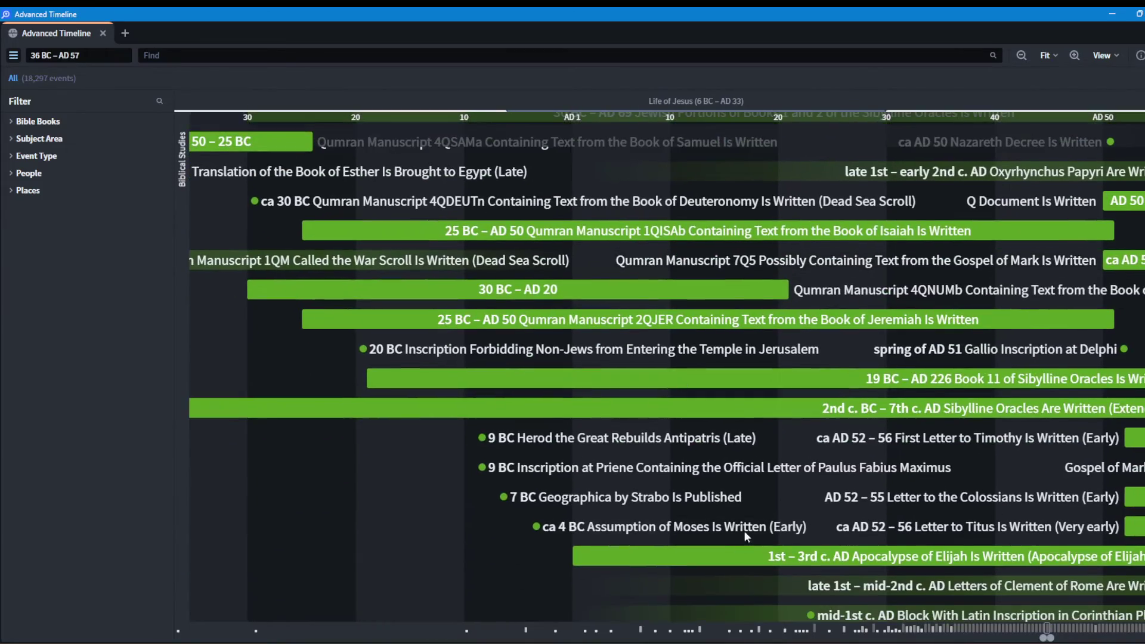
pyautogui.moveTo(746, 535); pyautogui.dragTo(699, 302)
pyautogui.moveTo(728, 535); pyautogui.dragTo(676, 280)
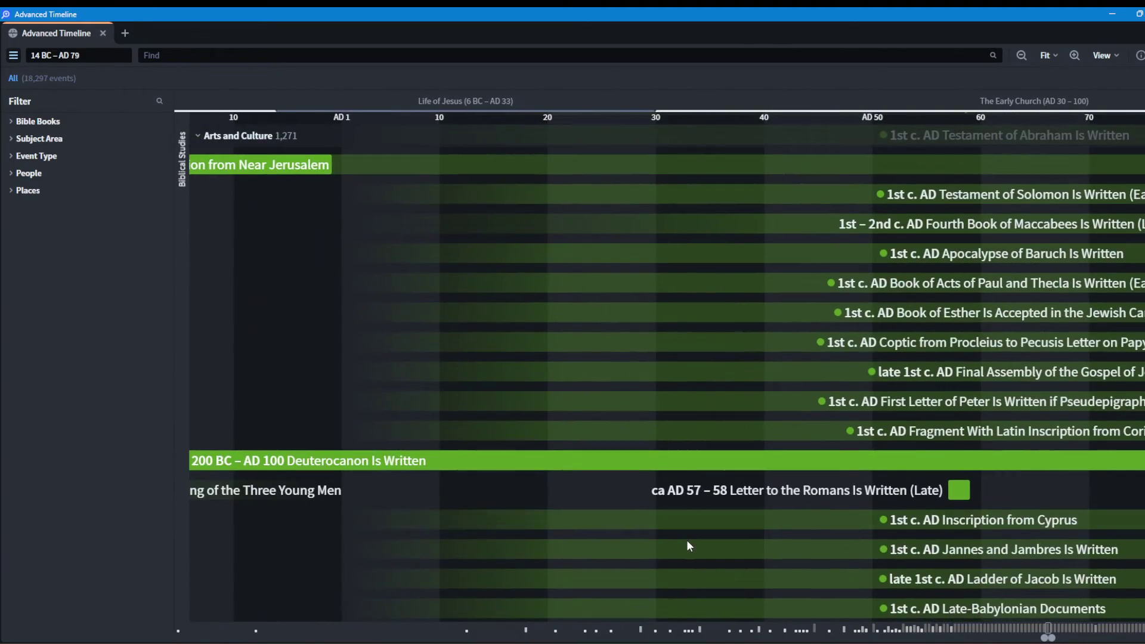
pyautogui.moveTo(685, 539); pyautogui.dragTo(623, 251)
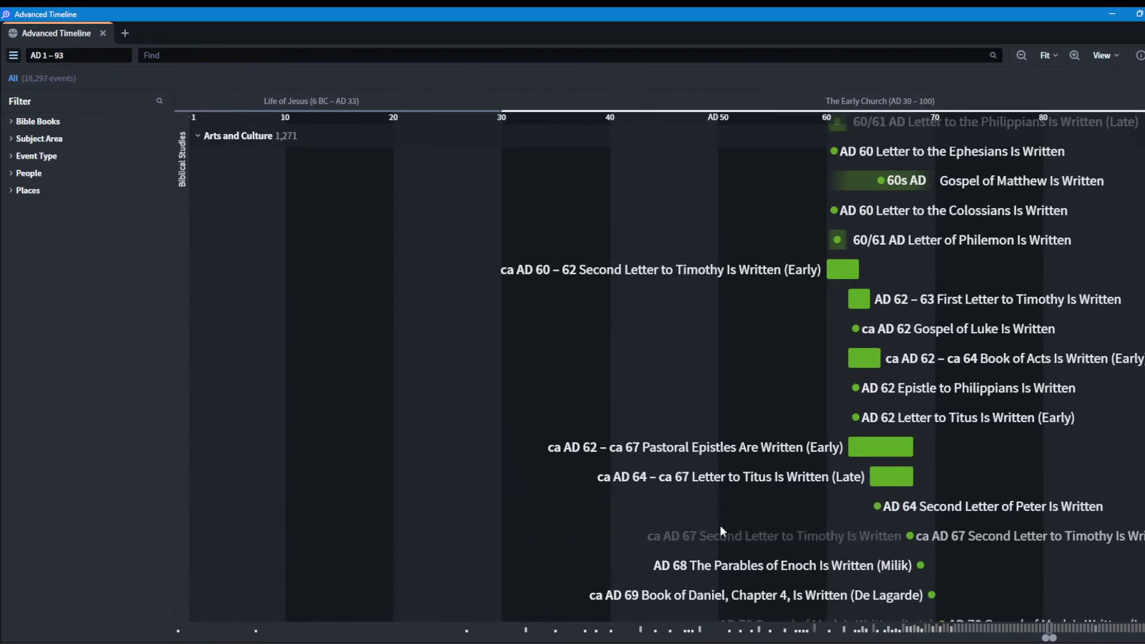
pyautogui.moveTo(720, 526); pyautogui.dragTo(696, 271)
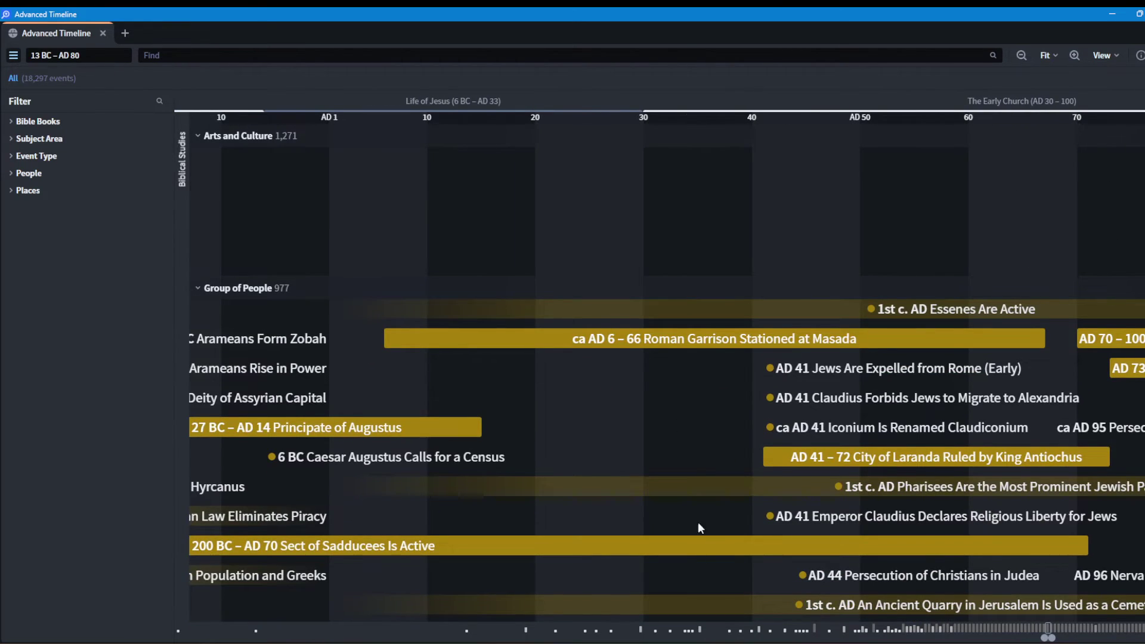
pyautogui.moveTo(698, 527); pyautogui.dragTo(642, 349)
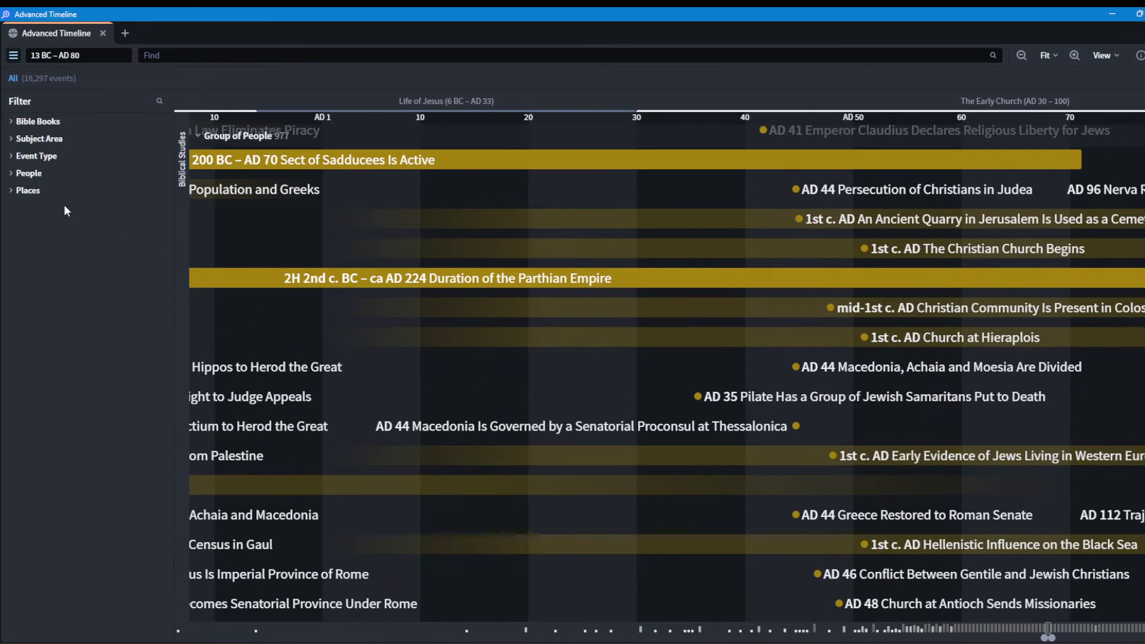
# - Filter the timeline to Worldview and Practice events, and expand its subtypes and the People filters
pyautogui.click(8, 156)
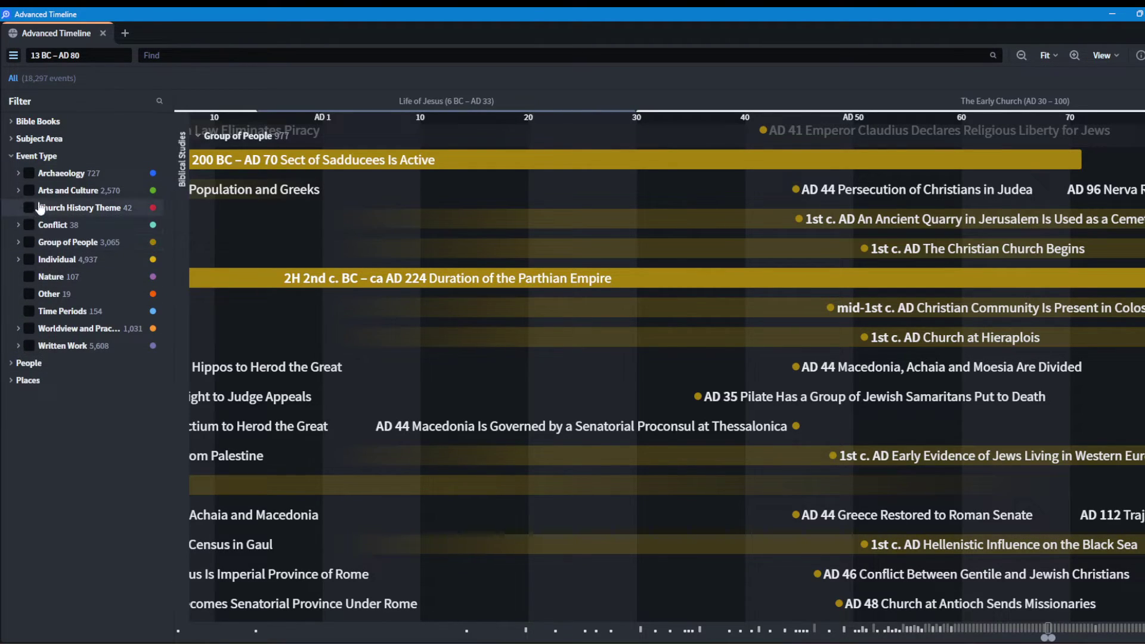
pyautogui.click(28, 334)
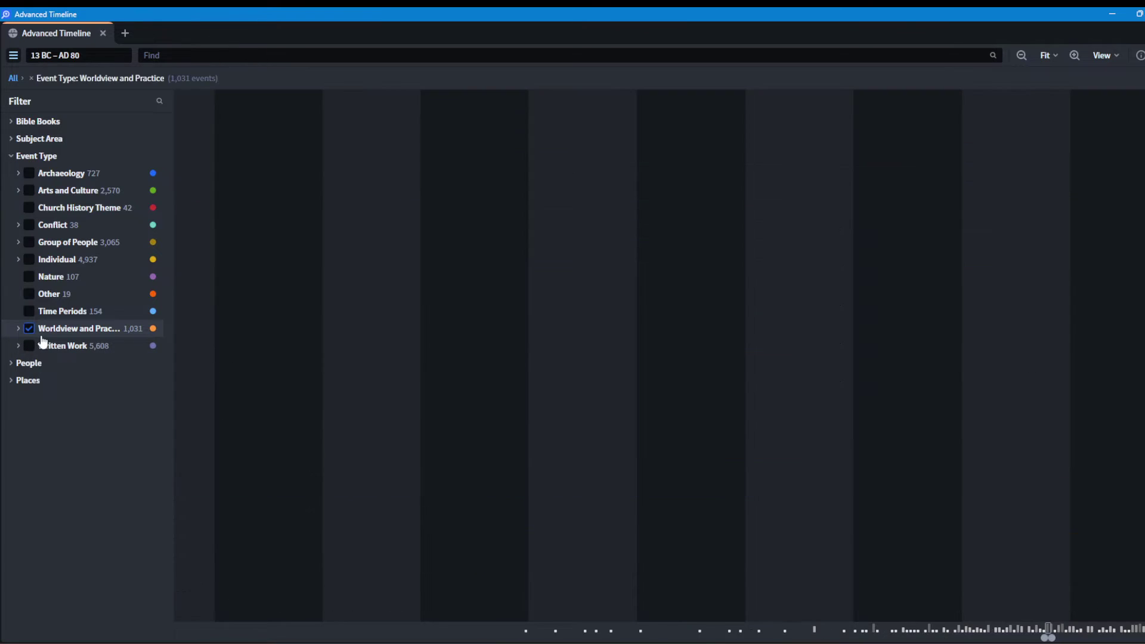
pyautogui.click(19, 329)
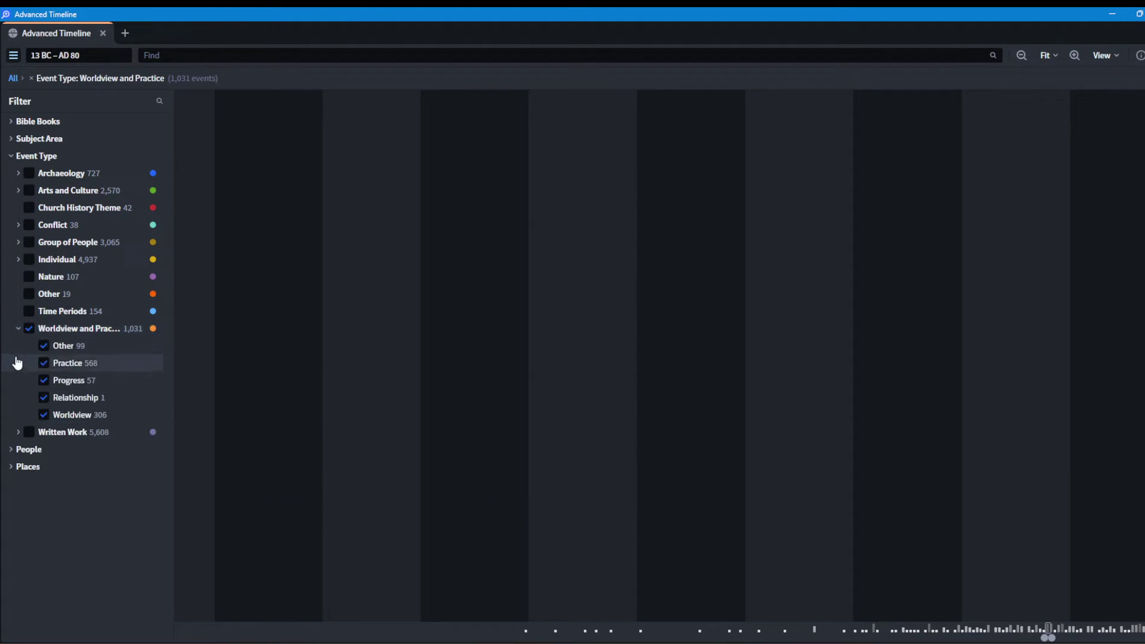
pyautogui.click(11, 450)
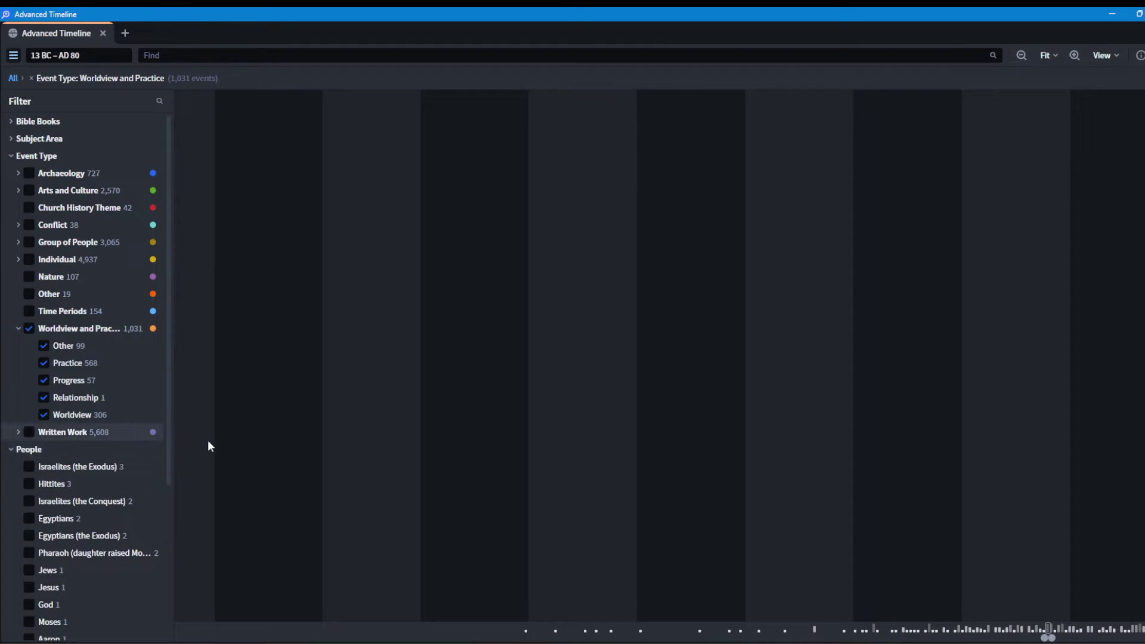
# - Fit the timeline to the Life of Jesus era (6 BC – AD 33), and replace the Worldview and Practice filter with Time Periods
pyautogui.click(1048, 55)
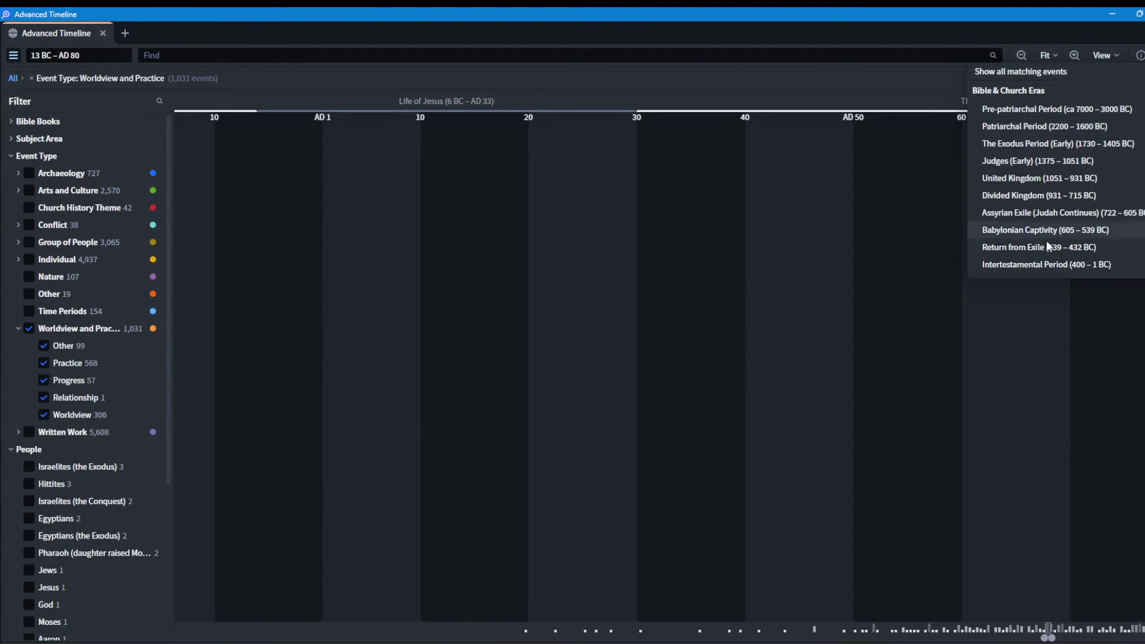
pyautogui.scroll(-4, 1067, 245)
pyautogui.scroll(2, 1070, 247)
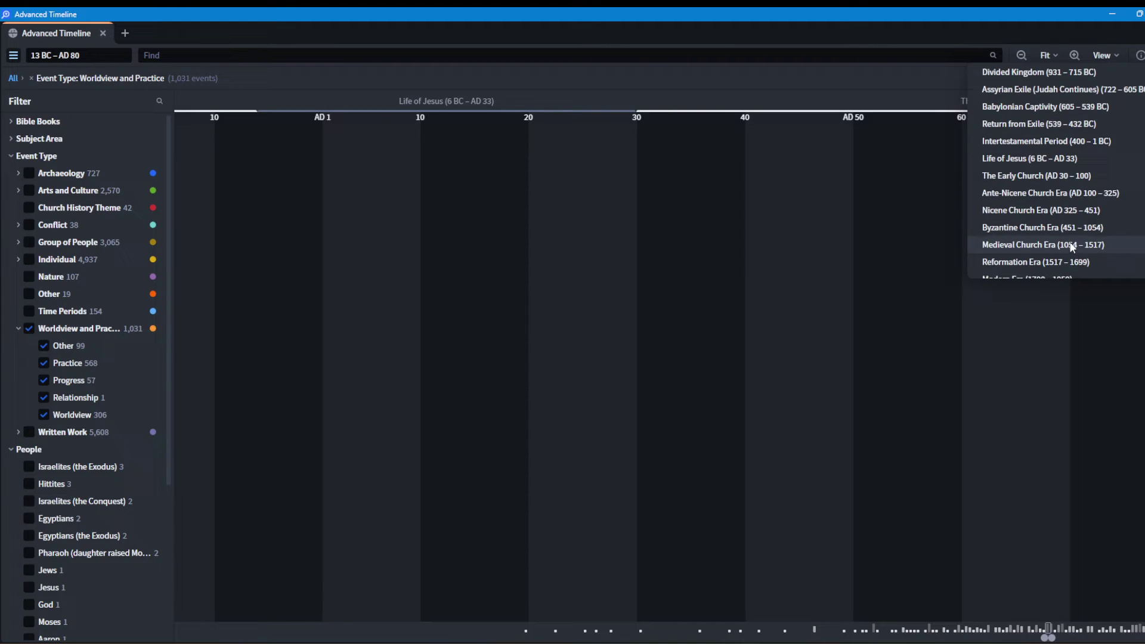
pyautogui.click(1060, 153)
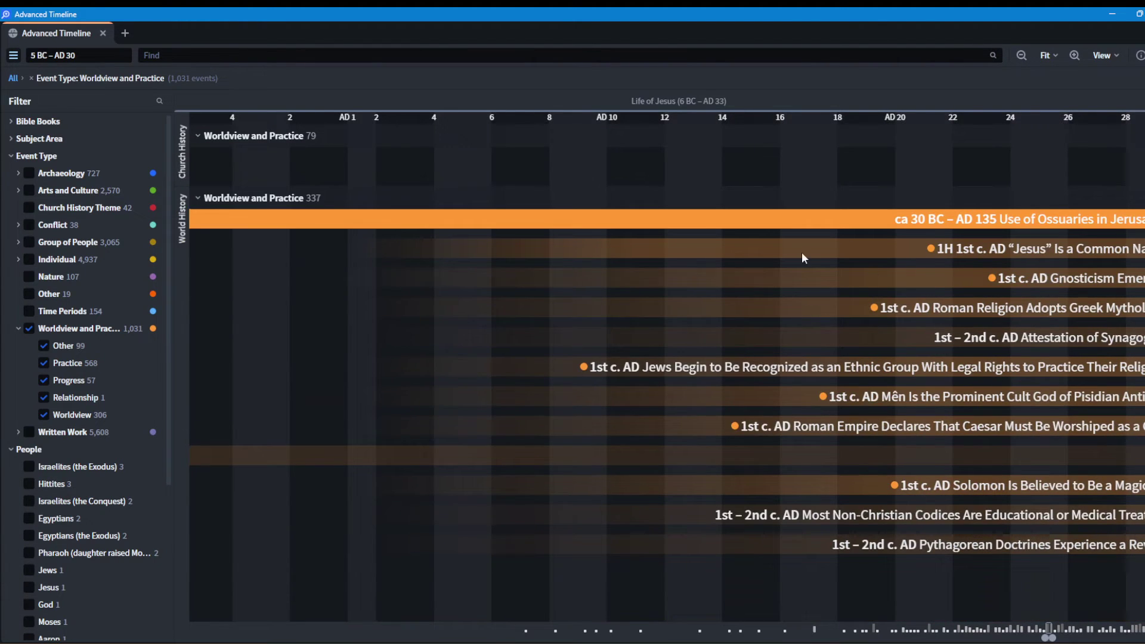
pyautogui.click(28, 311)
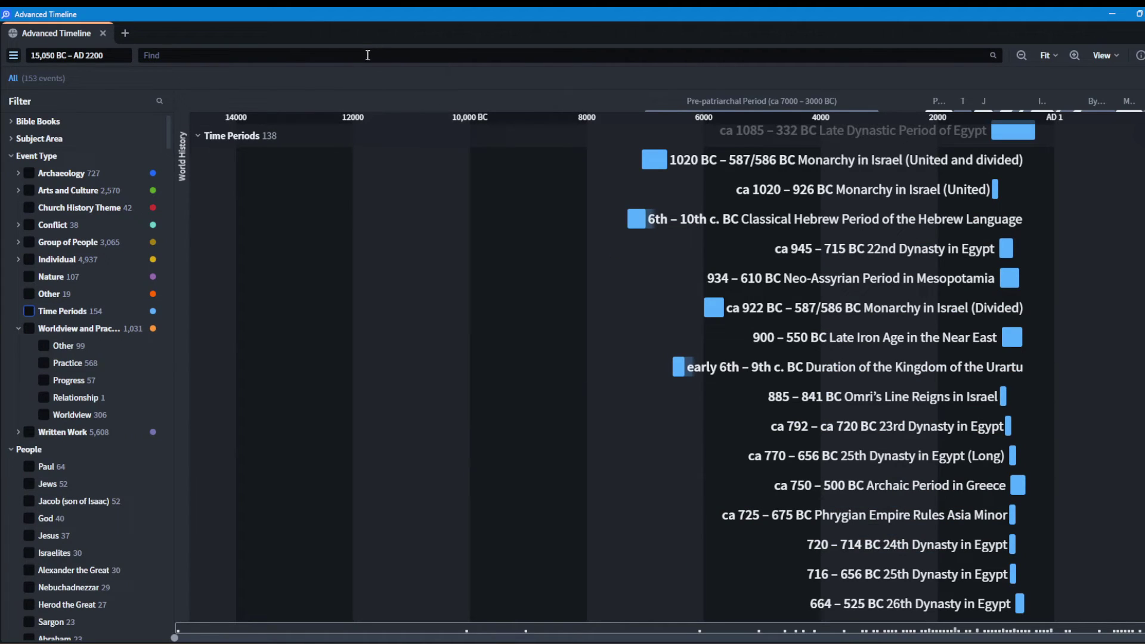
# - Search the whole timeline without filters for "caesar", look through the matching events and close the Advanced Timeline
pyautogui.click(368, 55)
pyautogui.write('ca')
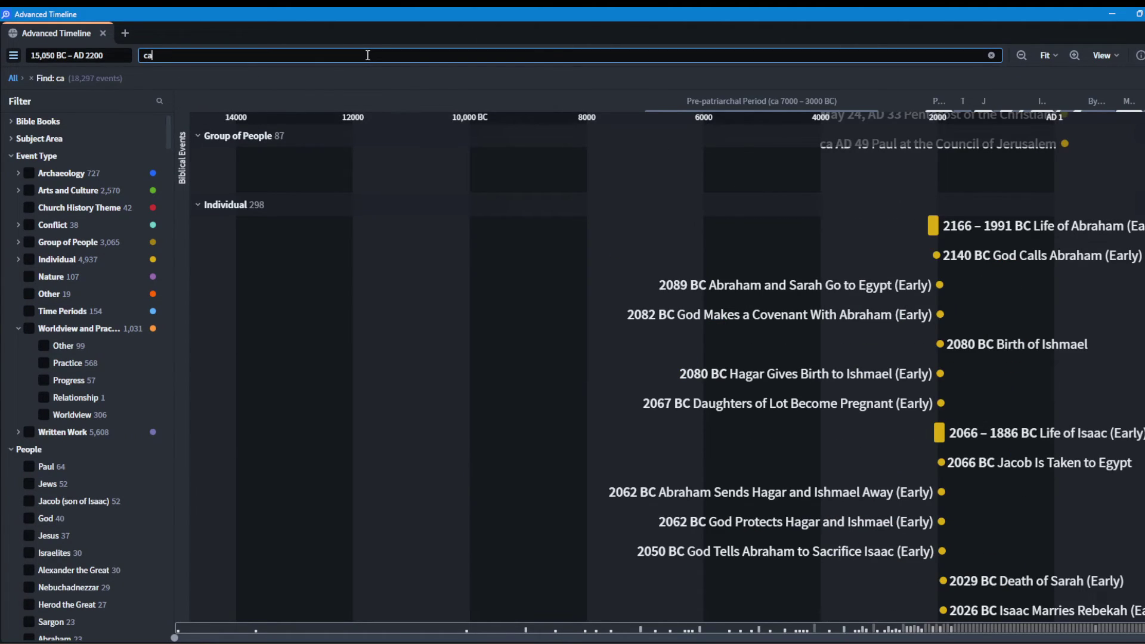
pyautogui.write('esar')
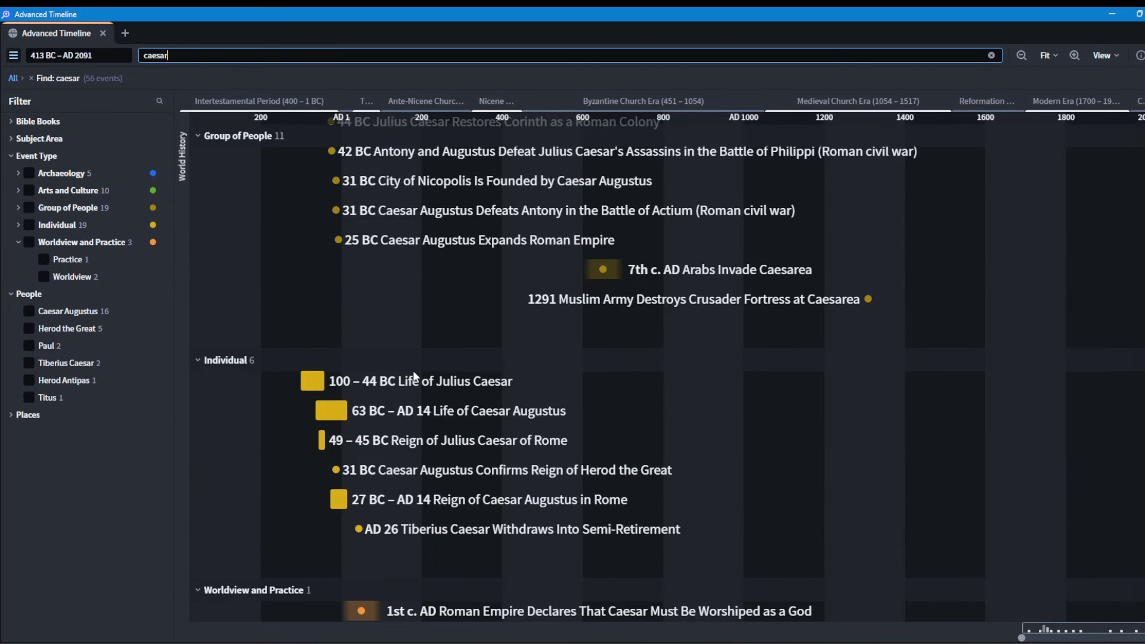
pyautogui.scroll(-4, 414, 370)
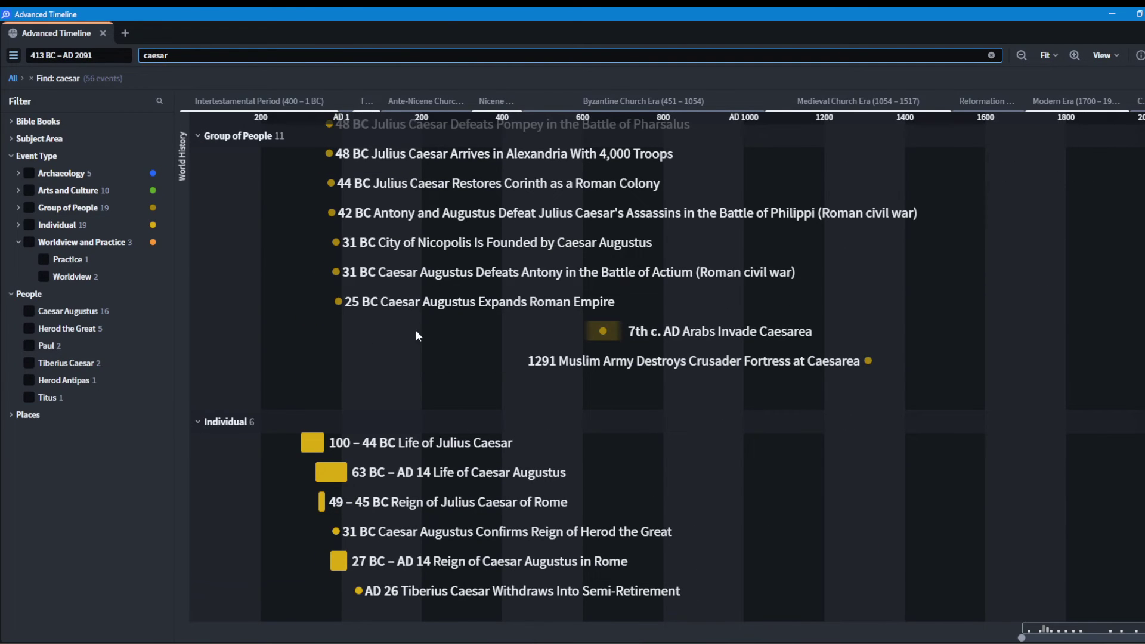
pyautogui.click(104, 34)
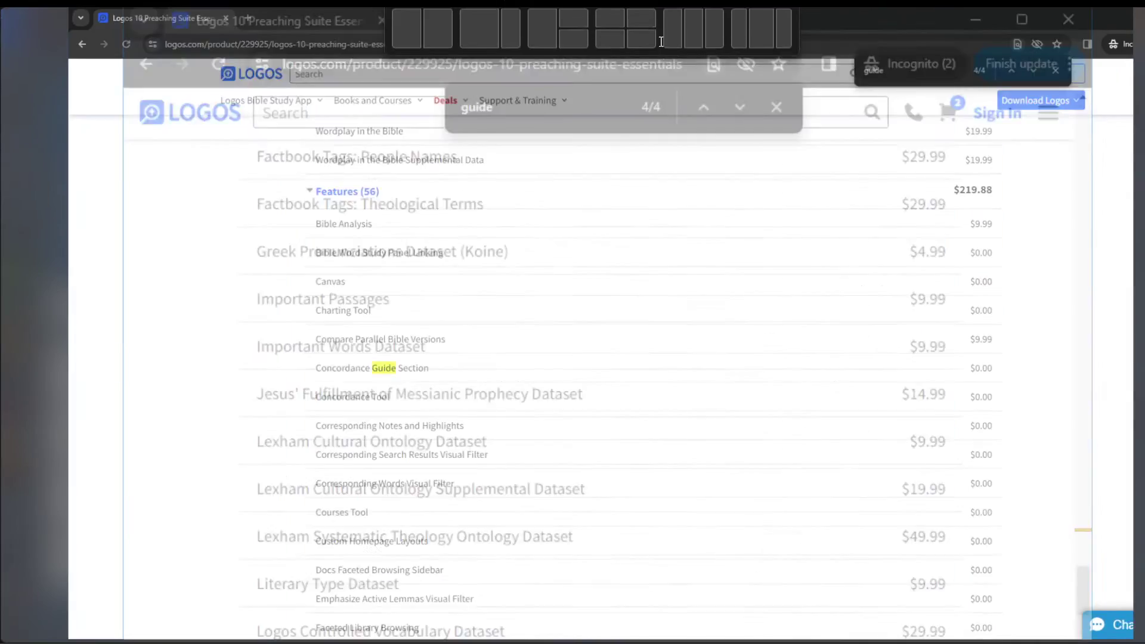
# - Switch to the Logos 10 Preaching Suite Essentials page in the browser, close the page search and open the shopping cart
pyautogui.scroll(4, 1013, 137)
pyautogui.scroll(5, 1006, 228)
pyautogui.click(991, 72)
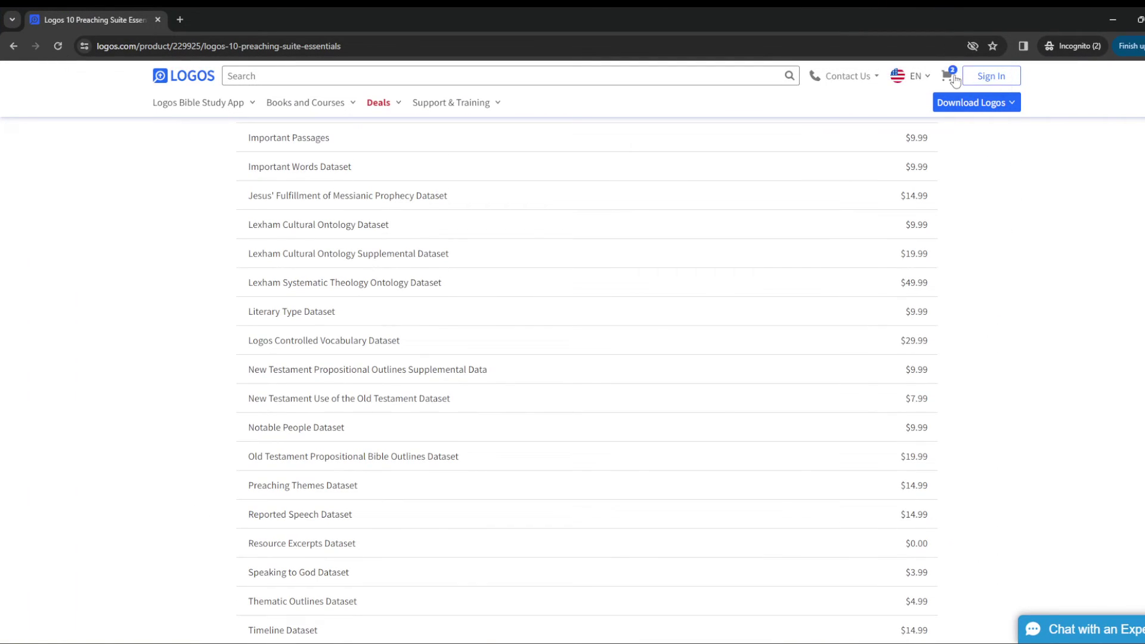
pyautogui.click(946, 76)
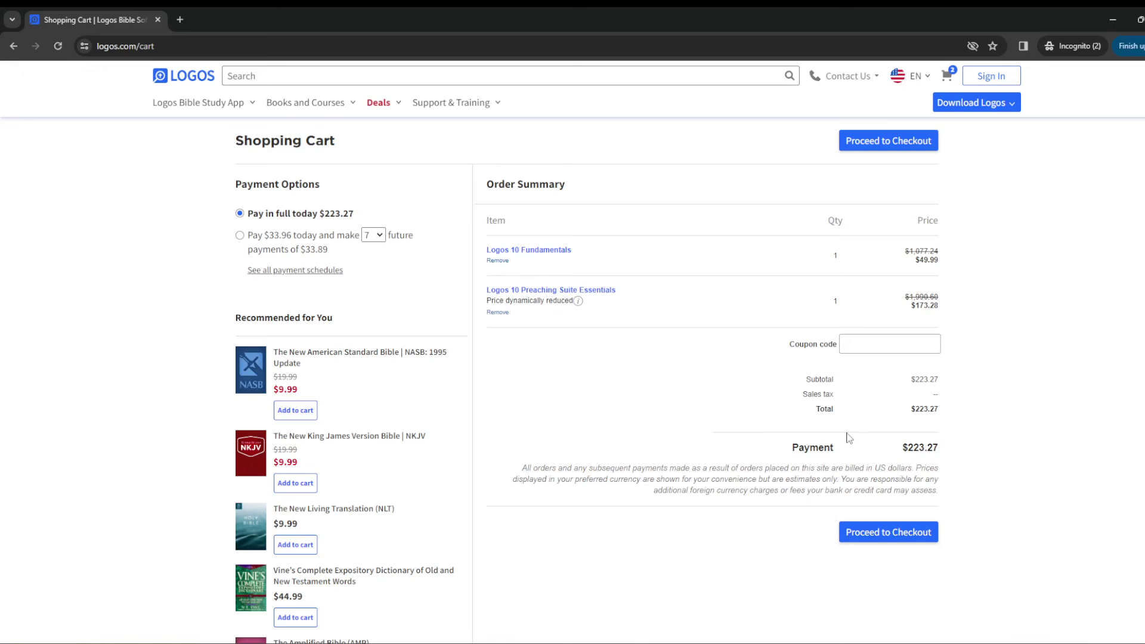
# - Choose the installment plan with 7 future payments for the cart, and check the available numbers of payments
pyautogui.click(284, 236)
pyautogui.click(386, 236)
pyautogui.click(385, 238)
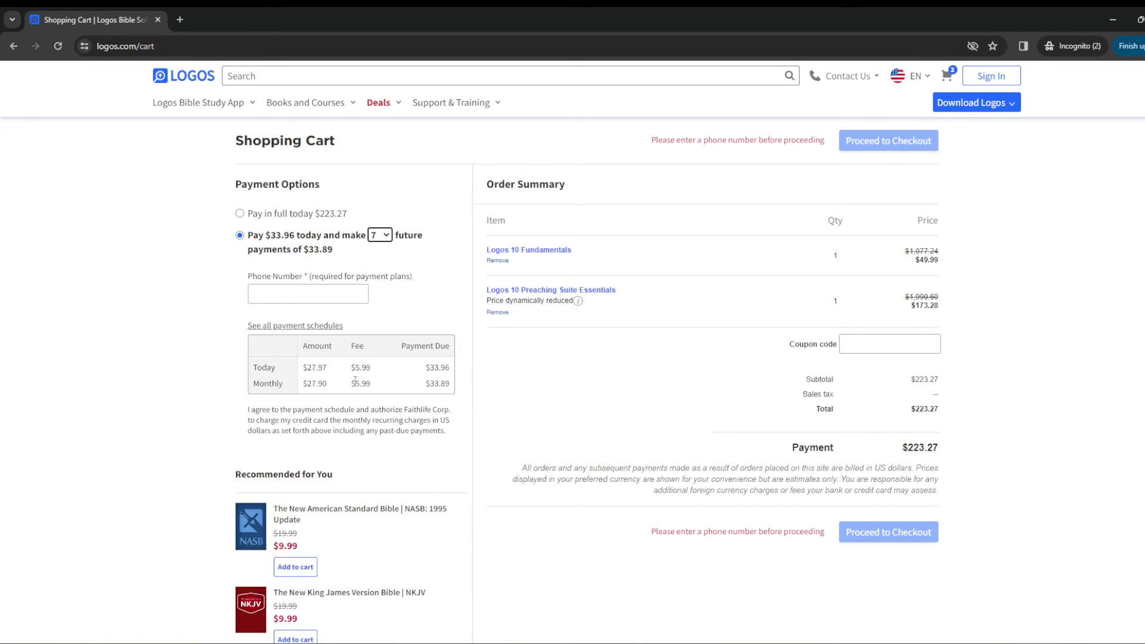
pyautogui.click(383, 237)
pyautogui.click(385, 237)
pyautogui.click(384, 238)
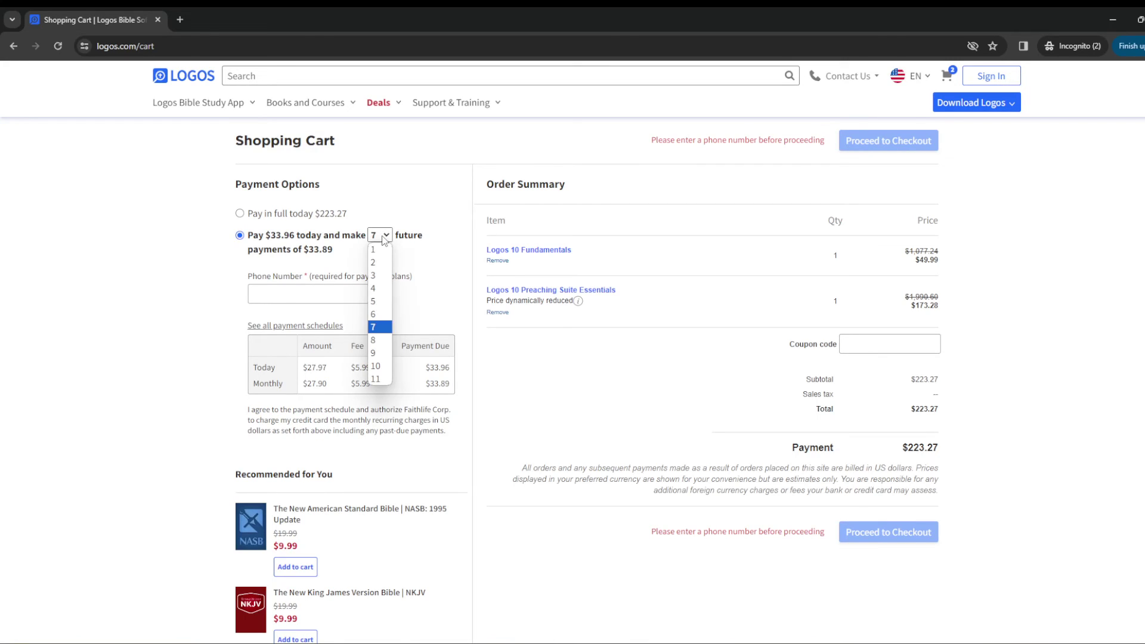
pyautogui.click(384, 238)
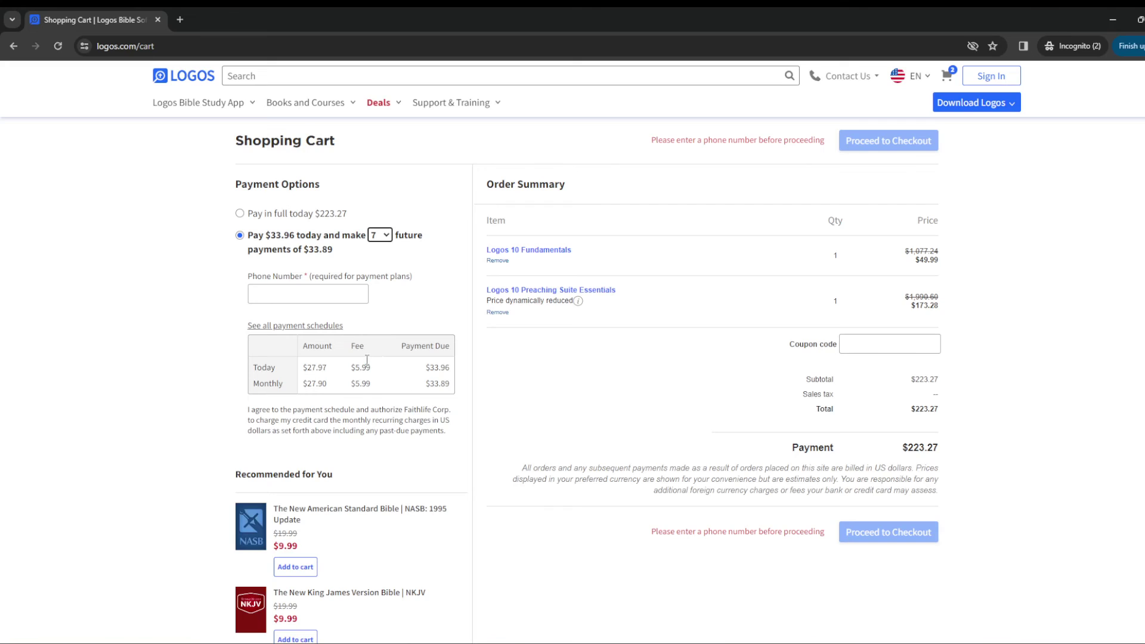
# - Look through the recommended products below the payment options and close the shopping cart page
pyautogui.scroll(-5, 388, 354)
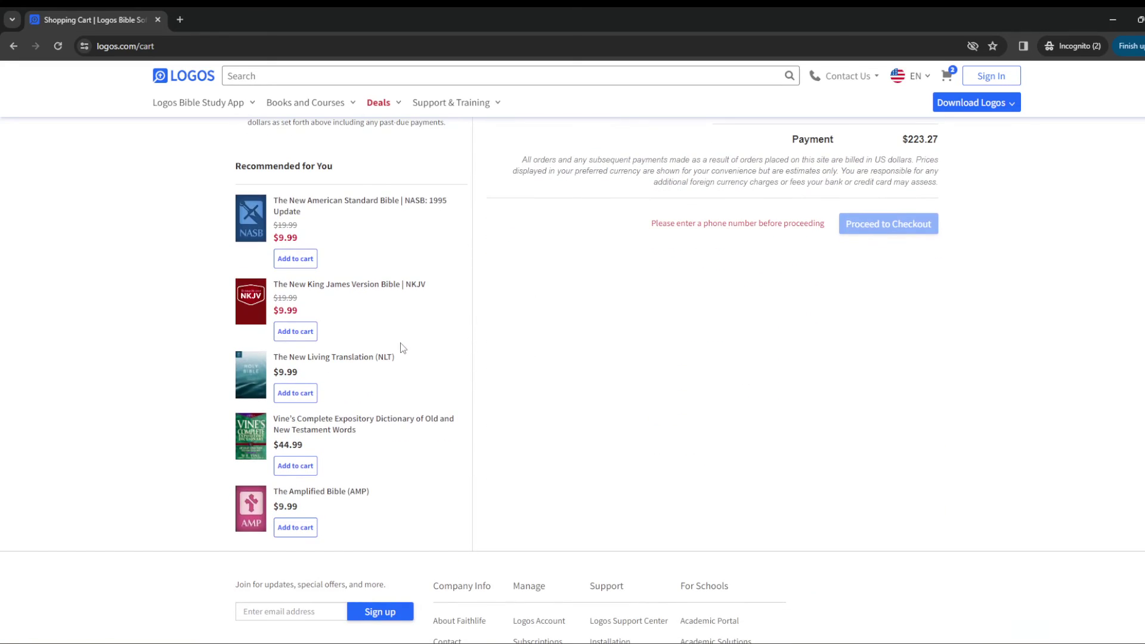
pyautogui.scroll(5, 409, 343)
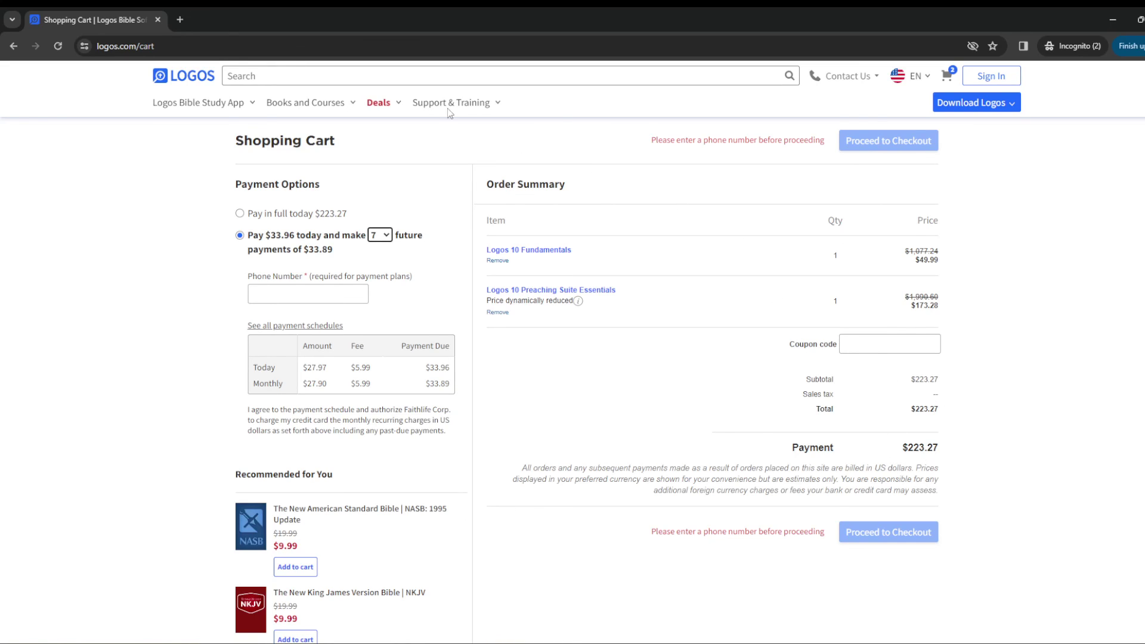
pyautogui.click(158, 20)
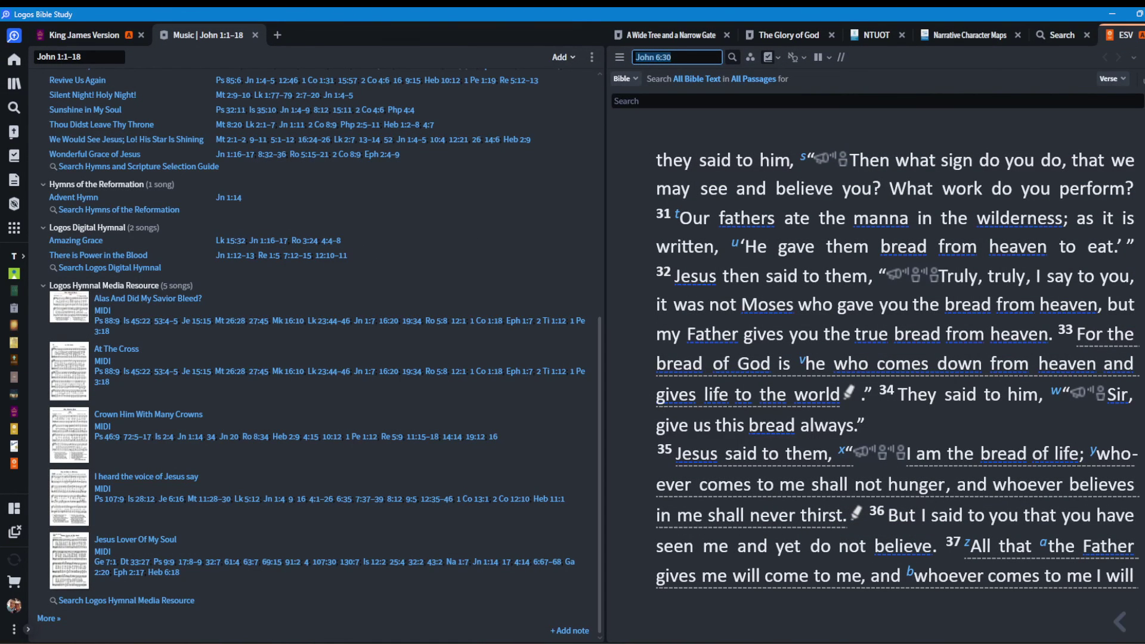
pyautogui.click(750, 642)
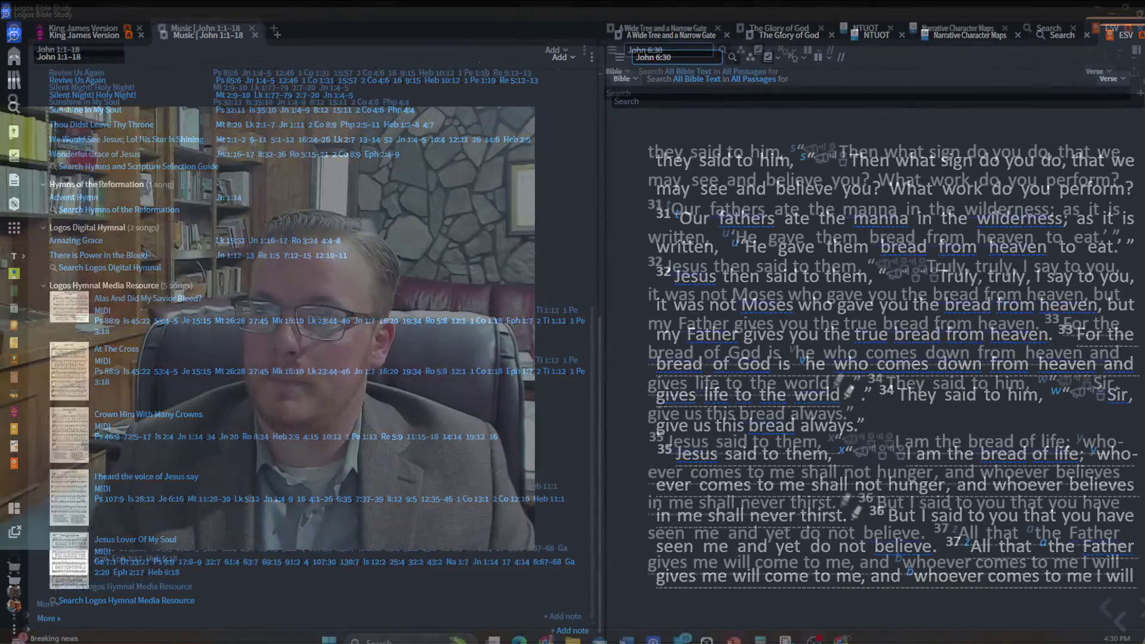